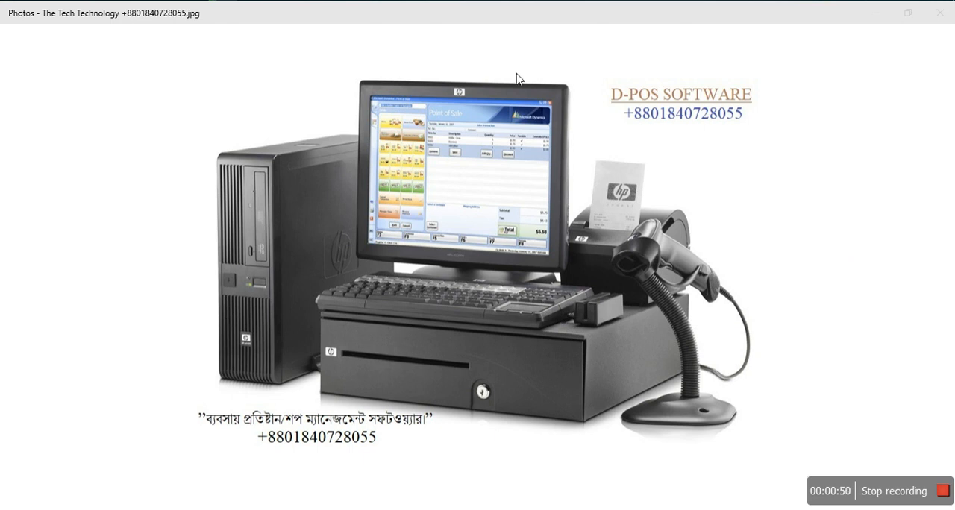
# Step: Launch BD-POS from the desktop and log in as ADMIN with the account password
pyautogui.click(202, 1)
pyautogui.click(202, 0)
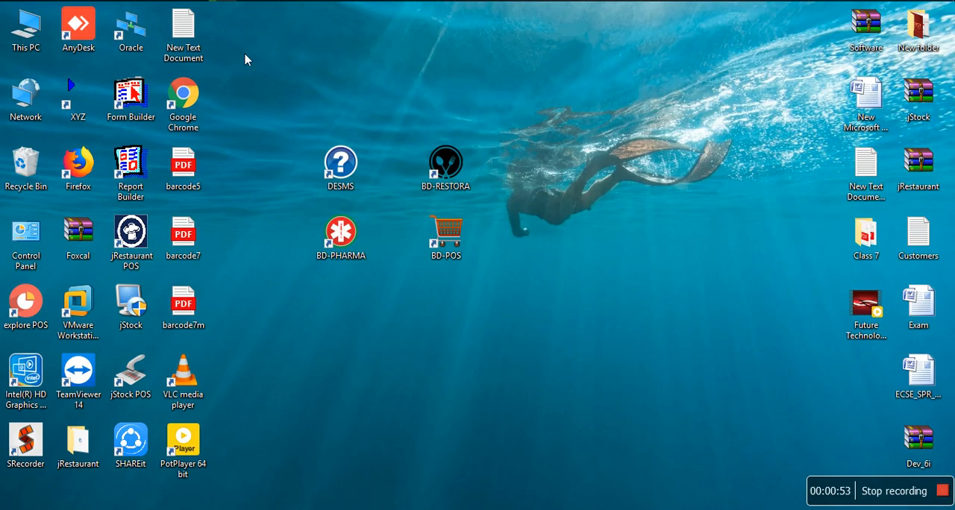
pyautogui.doubleClick(458, 246)
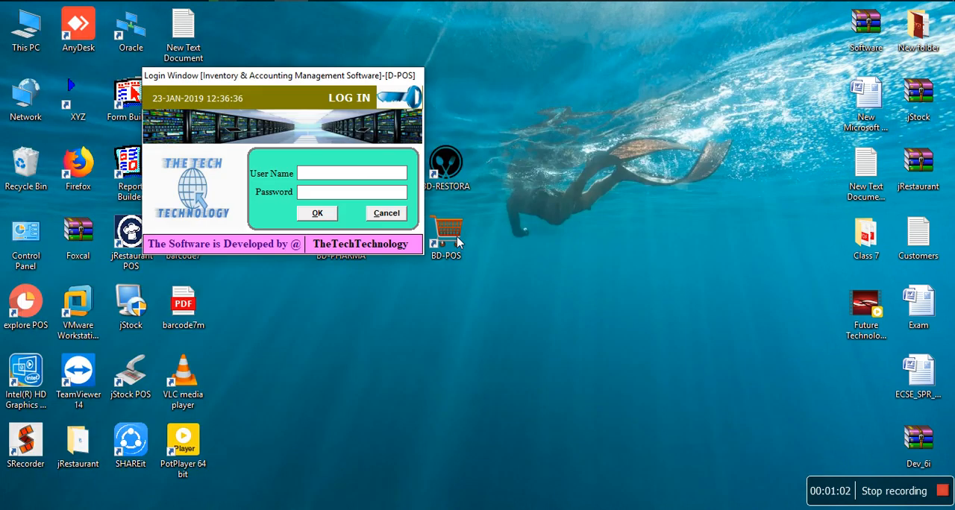
pyautogui.write('ADMIN')
pyautogui.write('****')
pyautogui.press('Return')
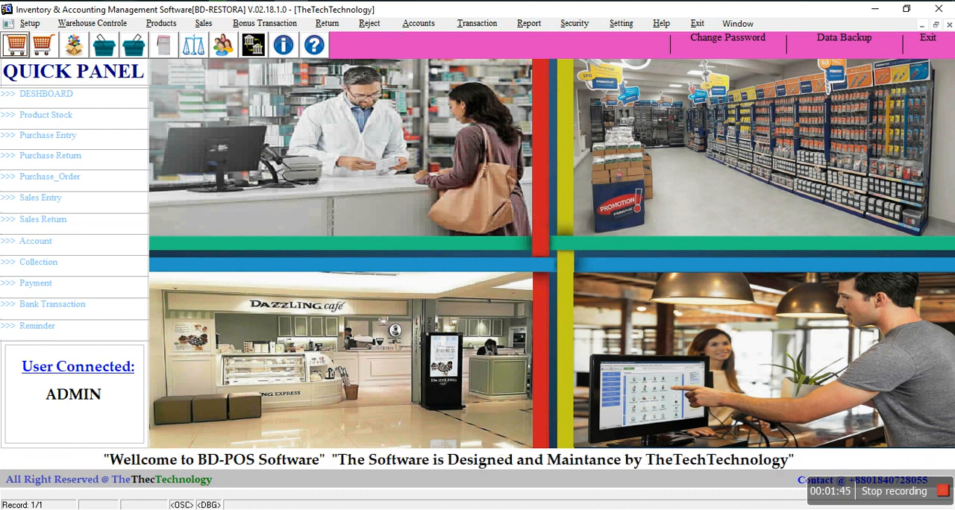
# Step: Review the commands offered by each module, from Setup and Warehouse Controle through Transaction, Report, Security and Setting
pyautogui.click(24, 25)
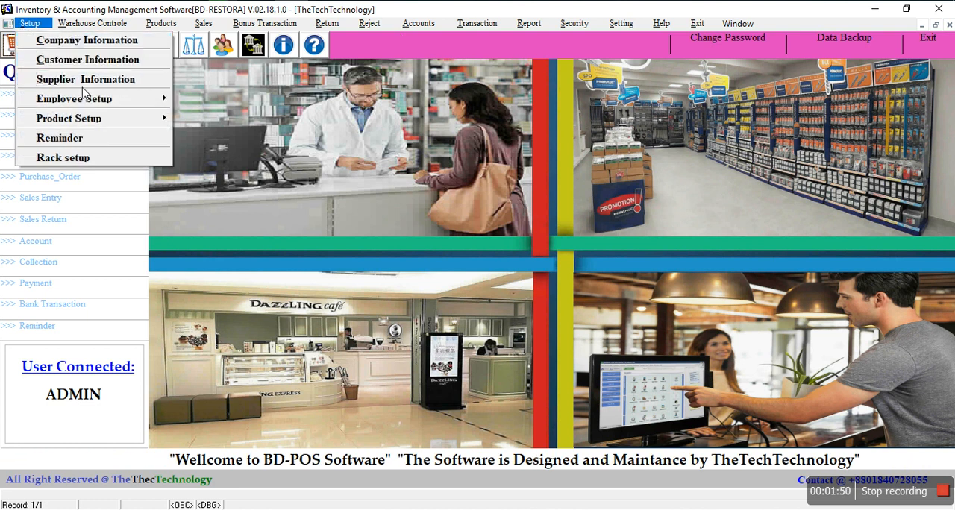
pyautogui.moveTo(140, 104)
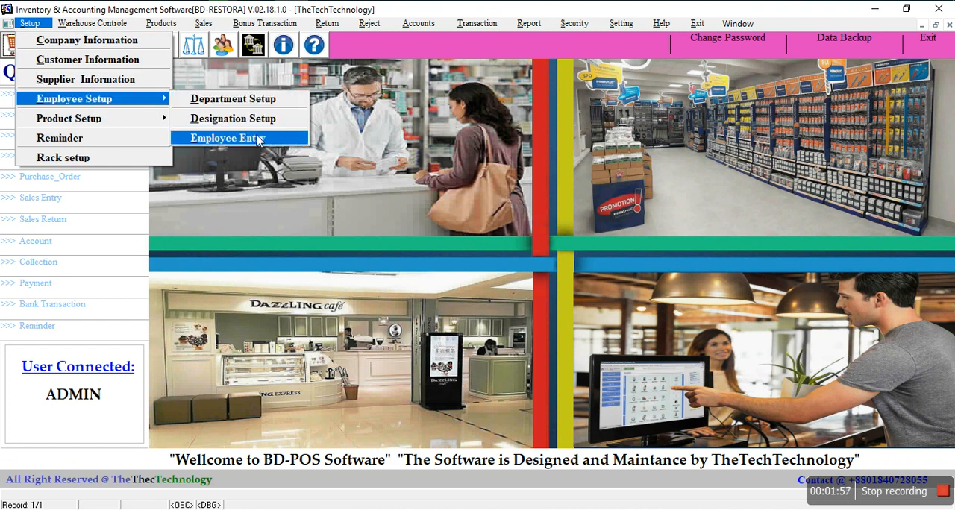
pyautogui.moveTo(144, 122)
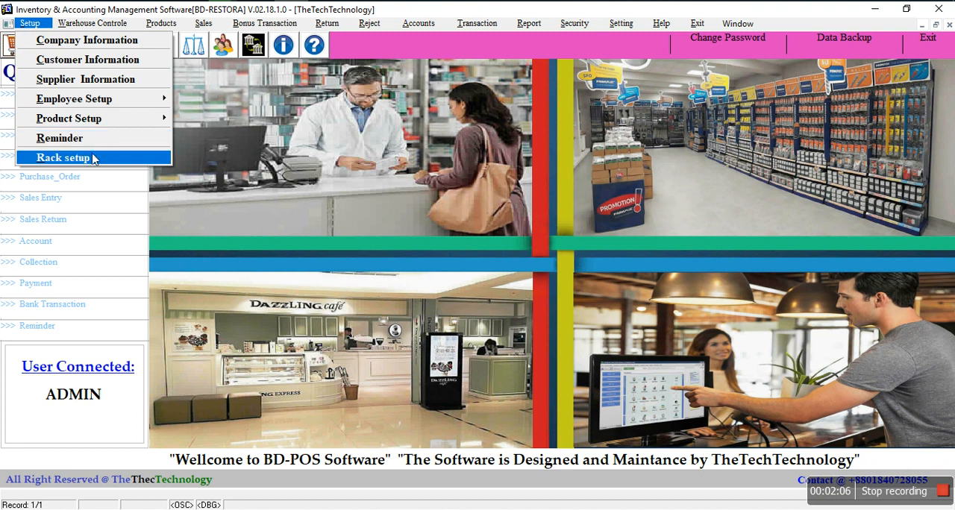
pyautogui.moveTo(103, 29)
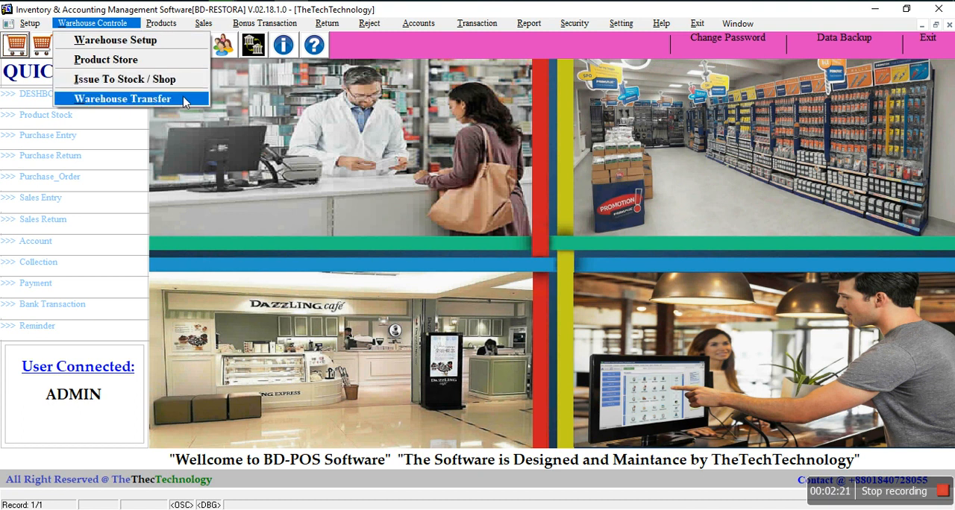
pyautogui.moveTo(175, 28)
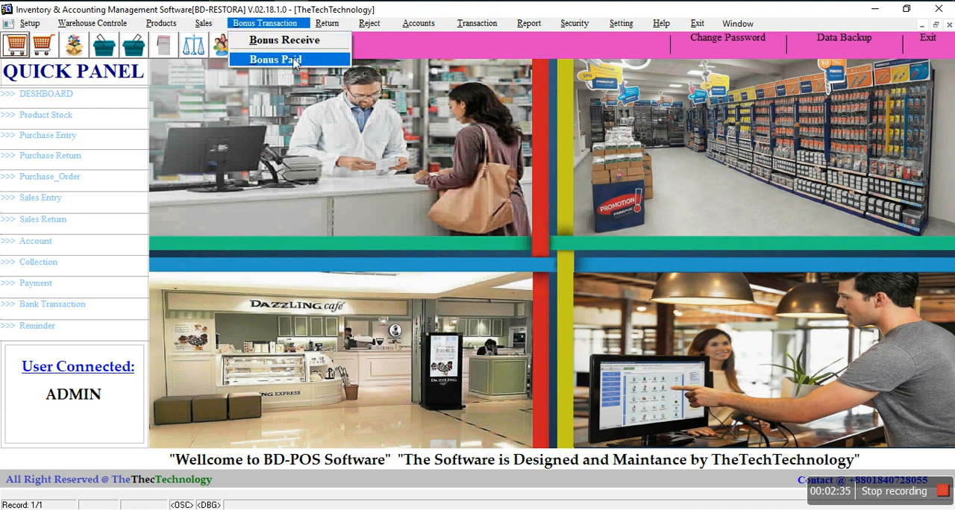
pyautogui.moveTo(325, 35)
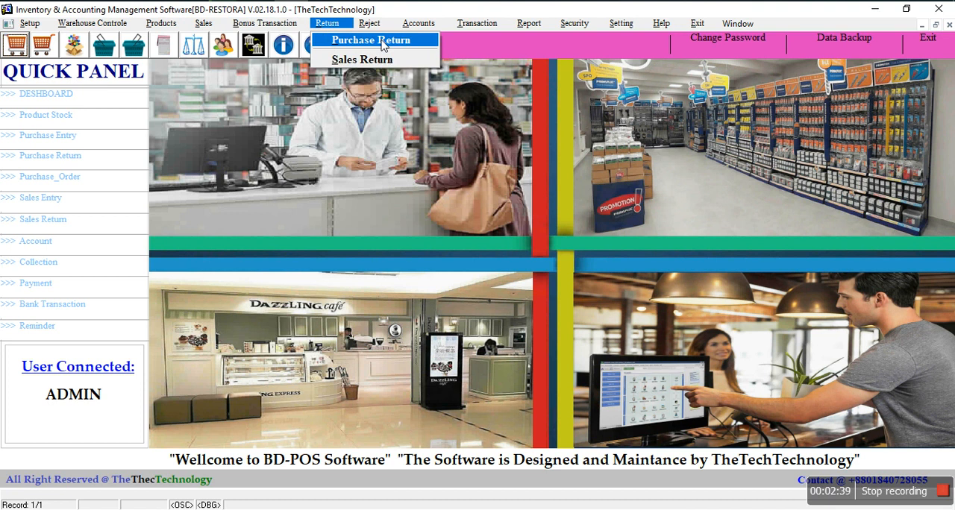
pyautogui.moveTo(376, 30)
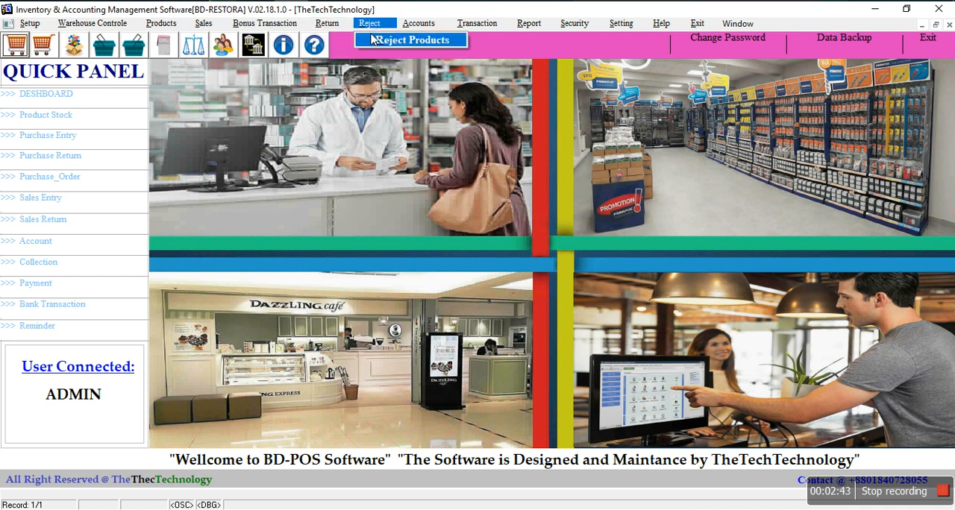
pyautogui.moveTo(423, 31)
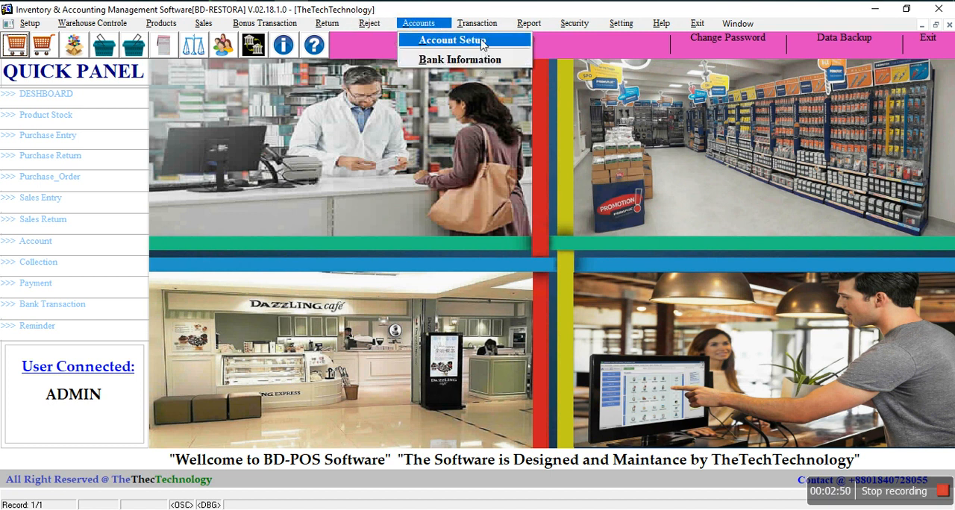
pyautogui.moveTo(476, 32)
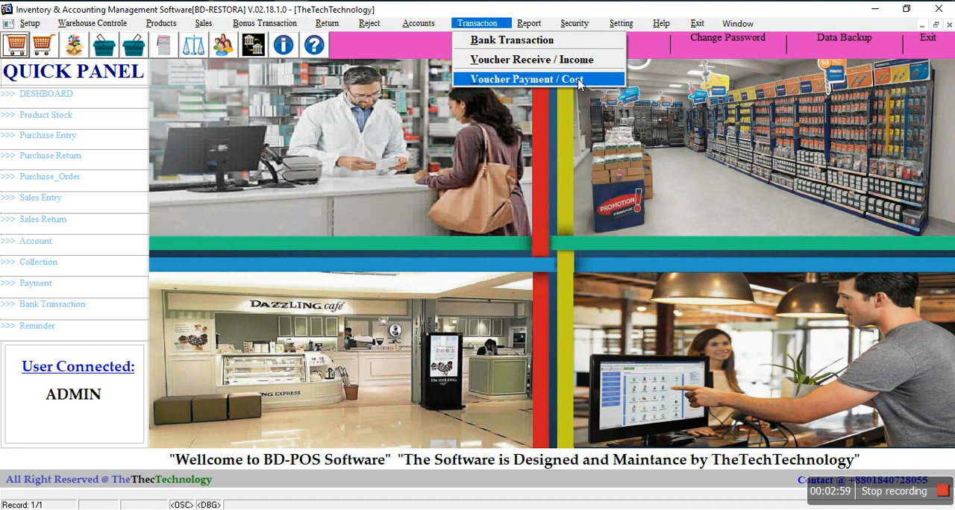
pyautogui.moveTo(526, 27)
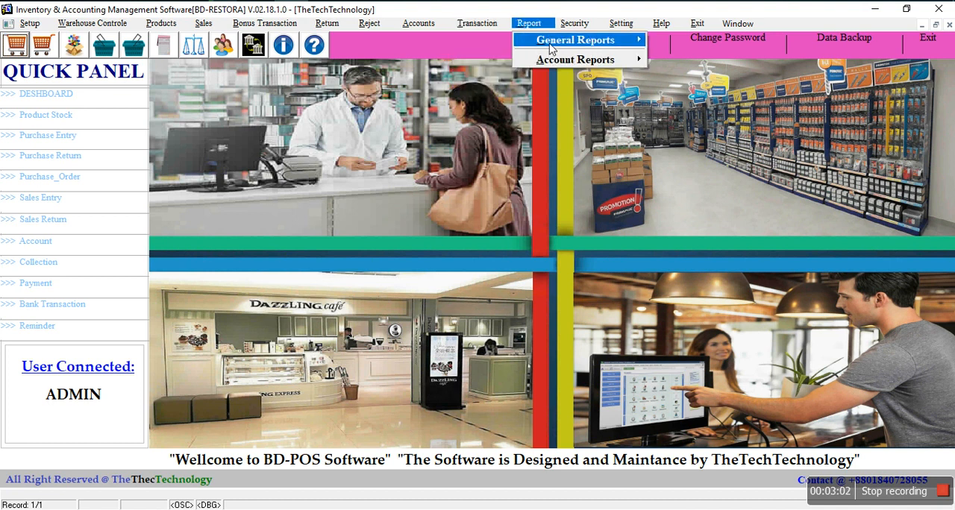
pyautogui.moveTo(551, 48)
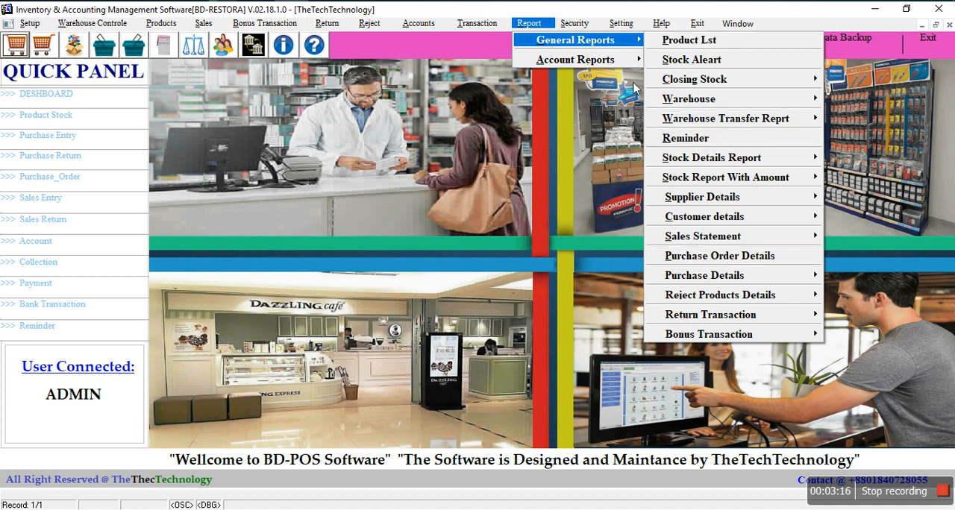
pyautogui.moveTo(610, 64)
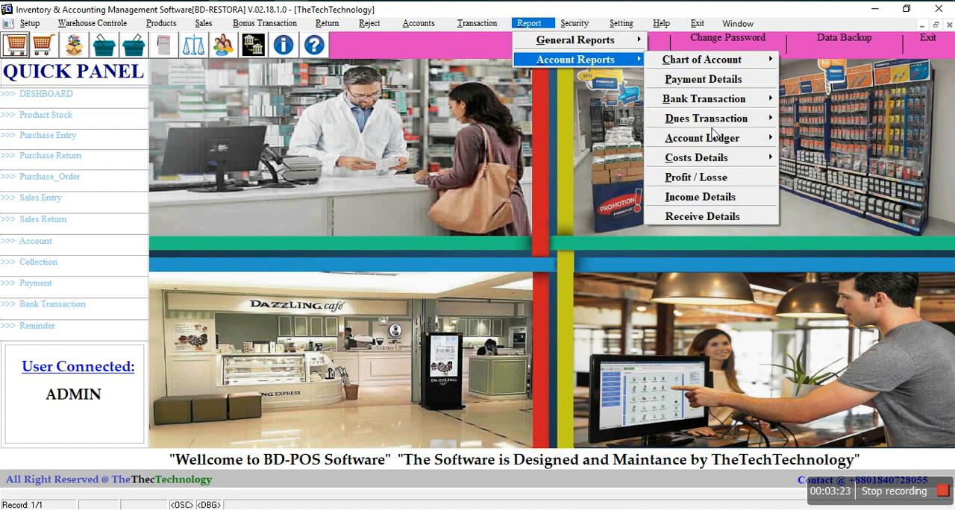
pyautogui.moveTo(576, 25)
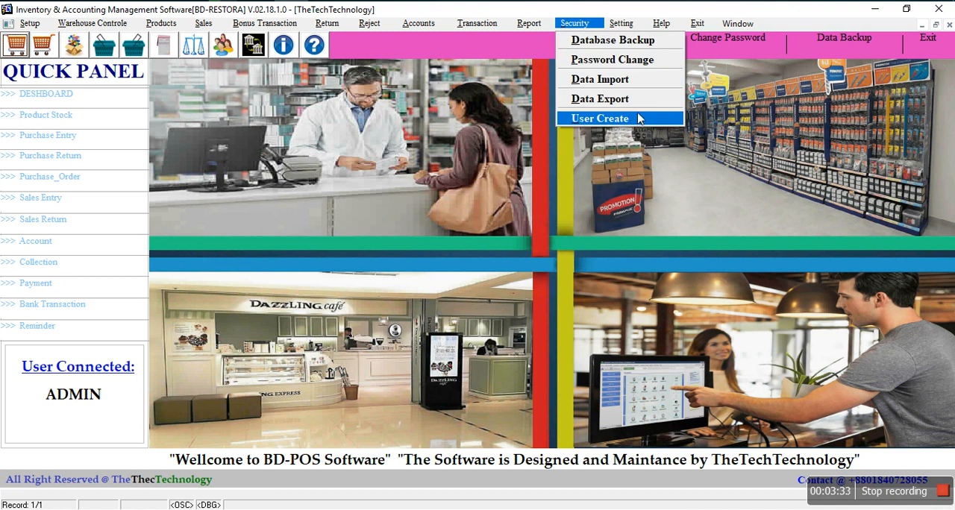
pyautogui.moveTo(629, 30)
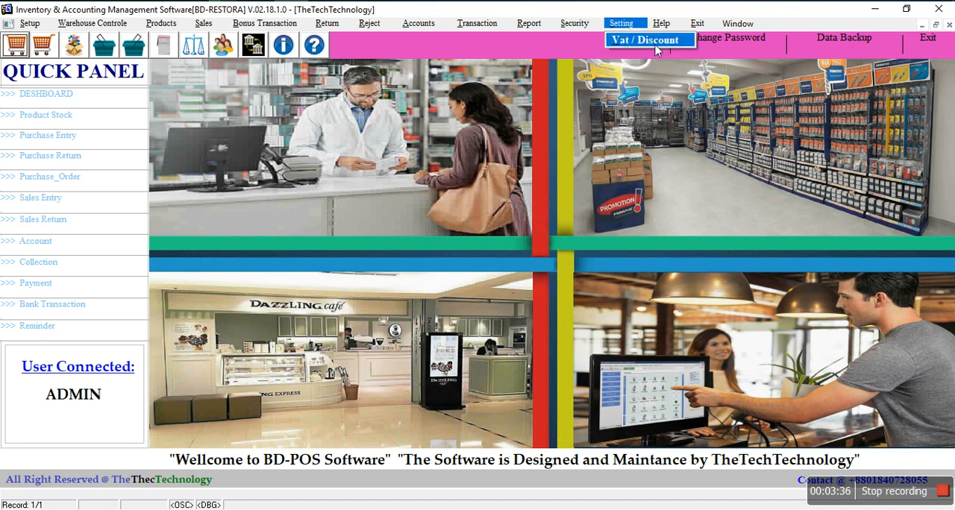
pyautogui.click(633, 69)
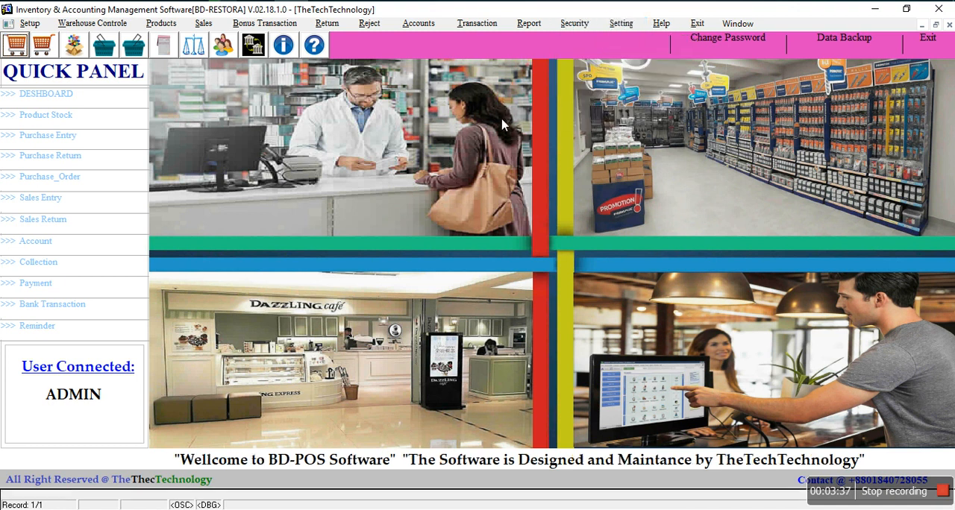
# Step: Open the company information form, display the stored company record and close the form
pyautogui.click(33, 27)
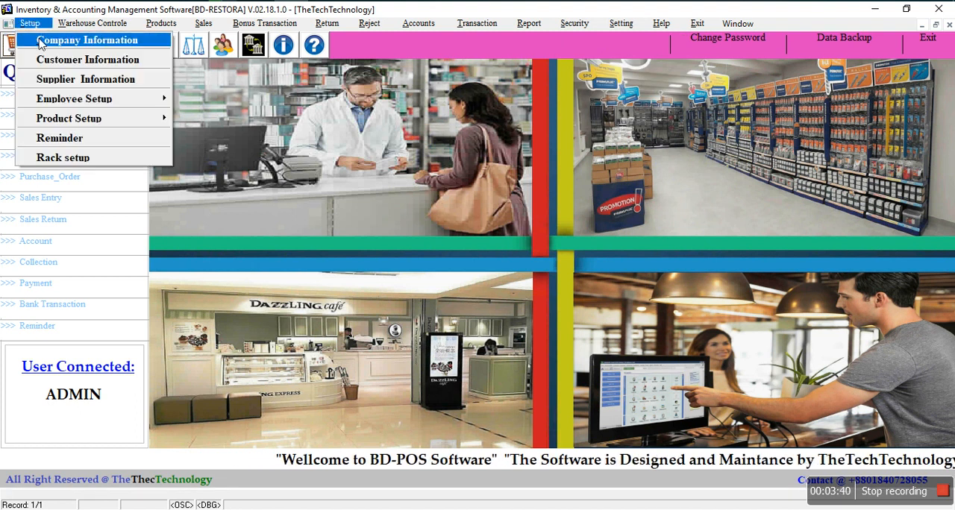
pyautogui.click(41, 45)
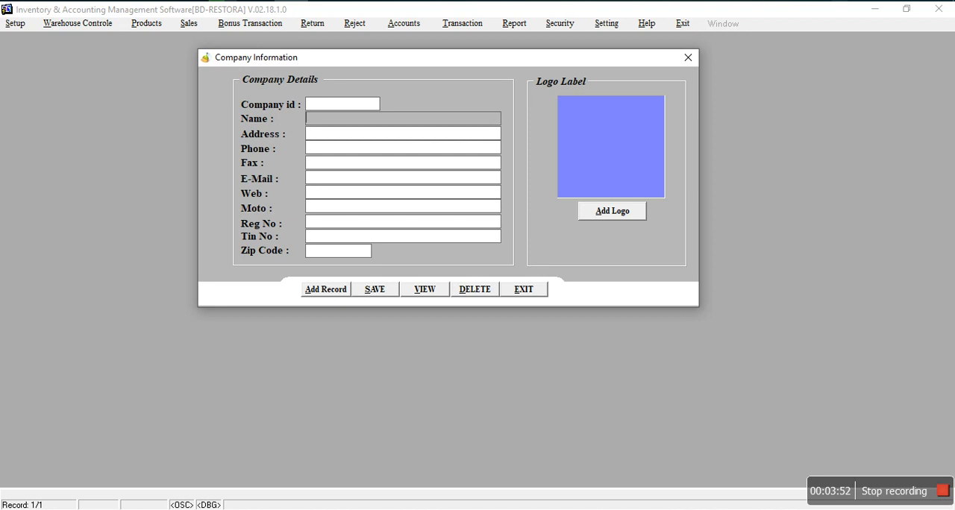
pyautogui.click(424, 293)
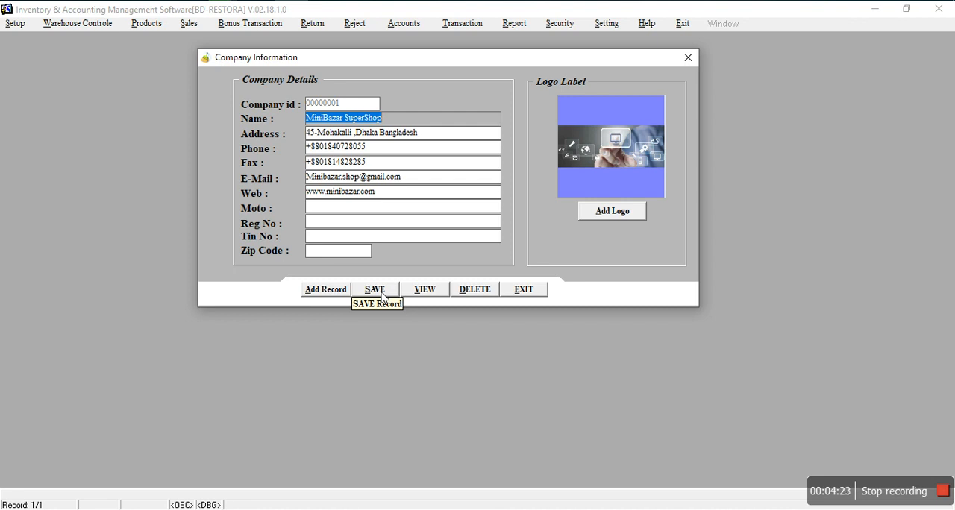
pyautogui.click(536, 292)
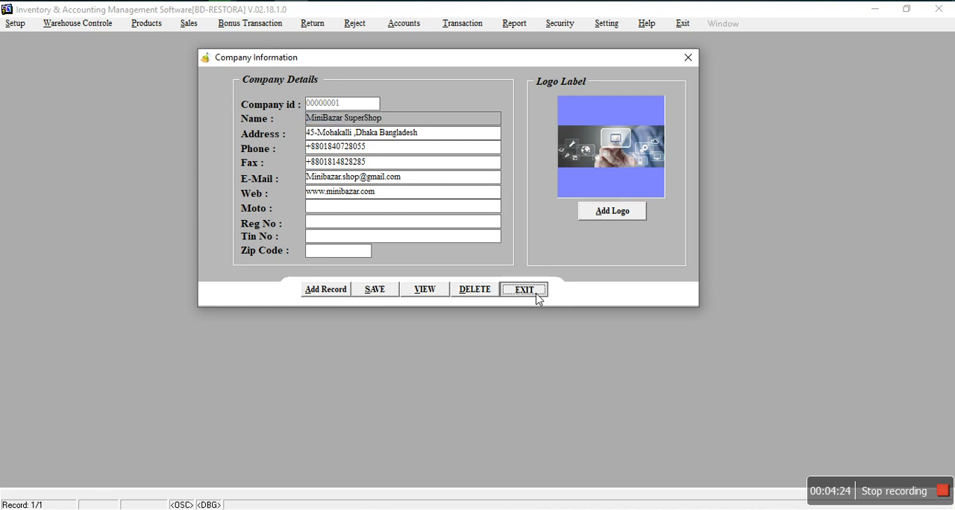
# Step: Start a new record in the customer information form and enter the customer's full name
pyautogui.click(35, 18)
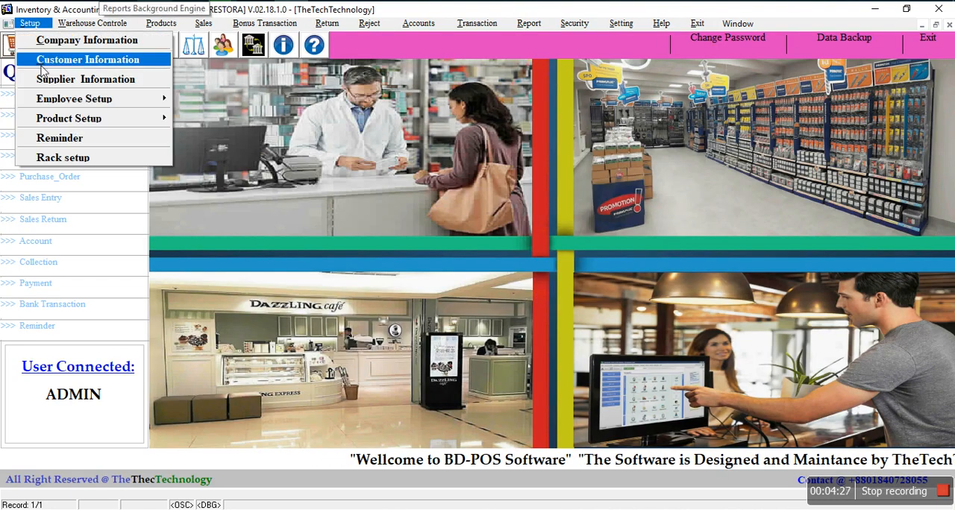
pyautogui.click(79, 62)
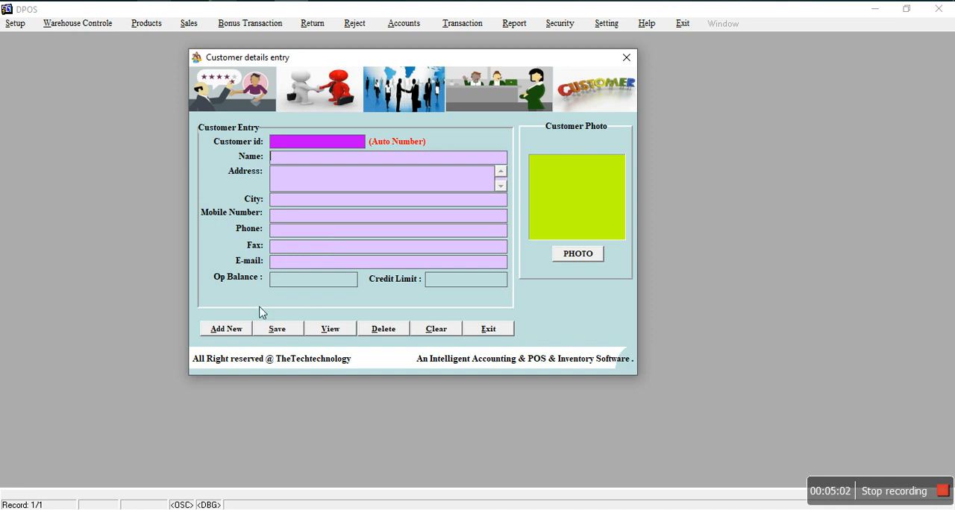
pyautogui.click(243, 330)
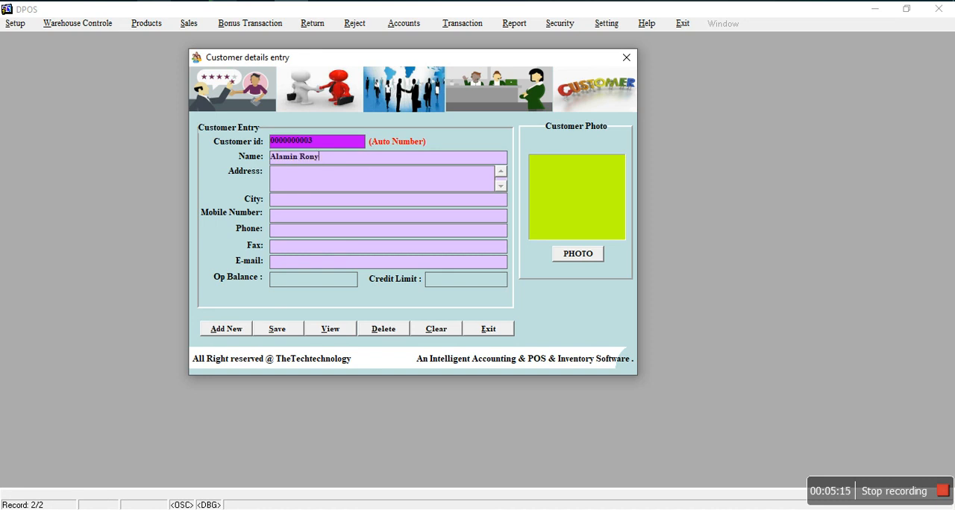
# Step: Fill in the new customer's address and mobile number, with Dhaka as the city
pyautogui.click(313, 186)
pyautogui.write('DhakaDhaka')
pyautogui.press('Tab')
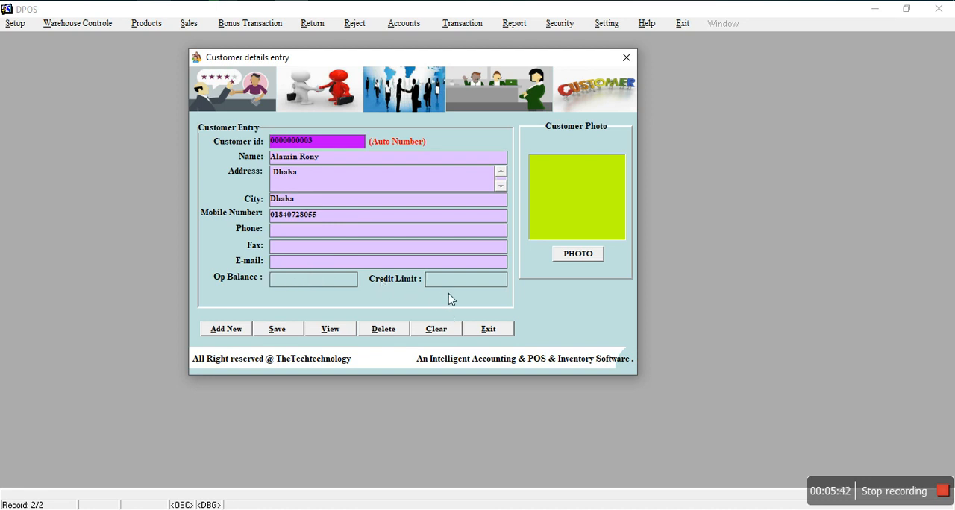
# Step: Set the customer's credit limit to 5000, save the record, and close the form without saving the blank record
pyautogui.click(428, 282)
pyautogui.write('5000')
pyautogui.click(291, 331)
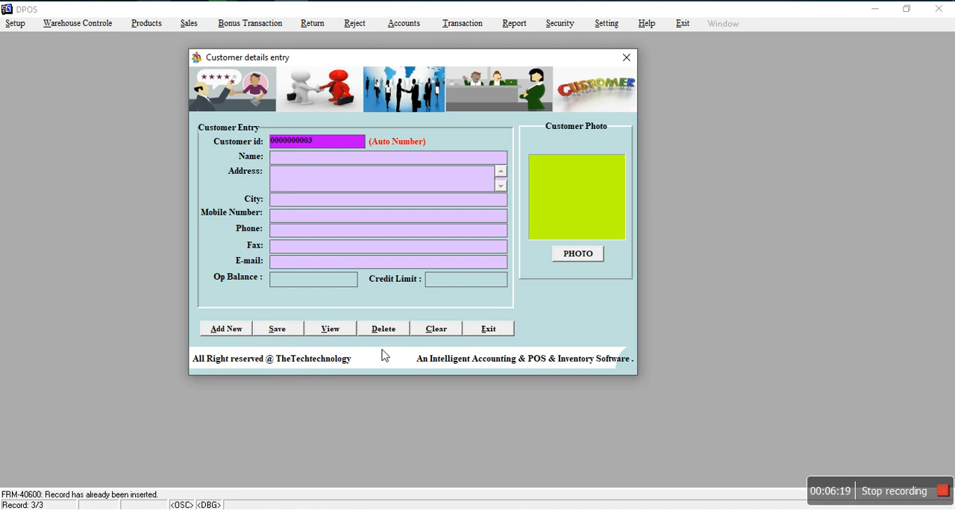
pyautogui.click(495, 329)
pyautogui.click(477, 278)
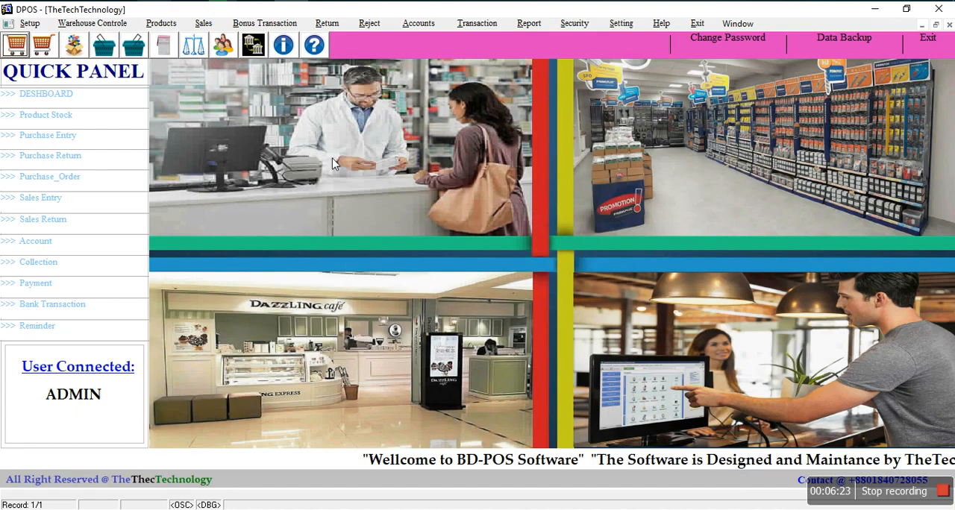
# Step: Start a new record in the supplier information form and enter the supplier's name
pyautogui.click(32, 24)
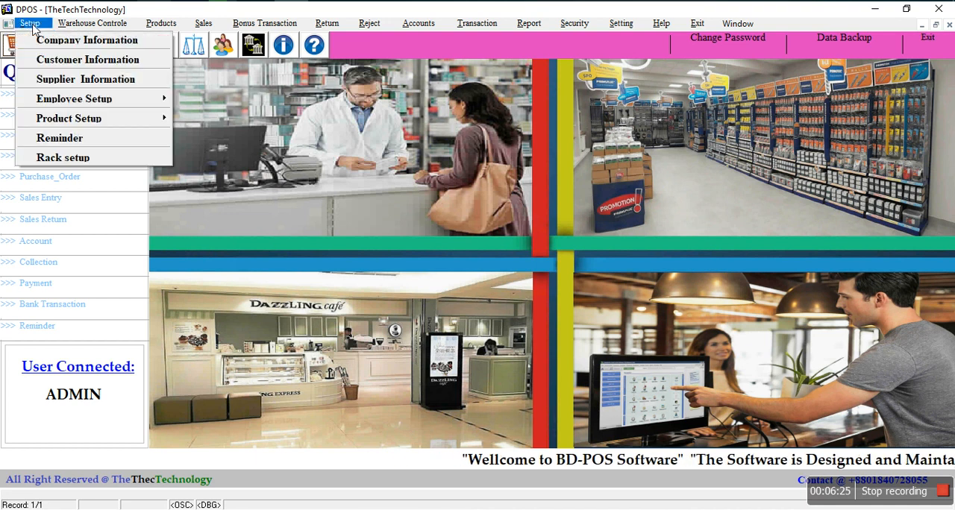
pyautogui.click(41, 79)
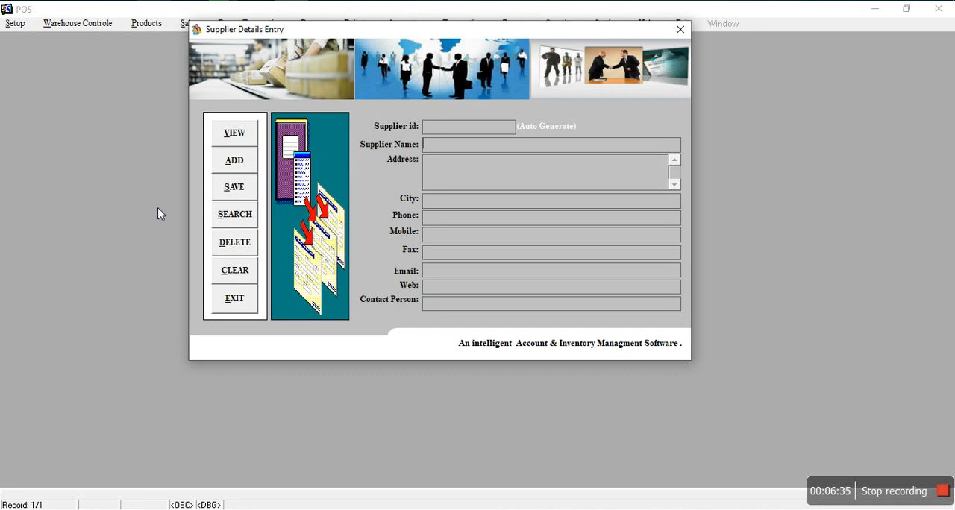
pyautogui.click(245, 170)
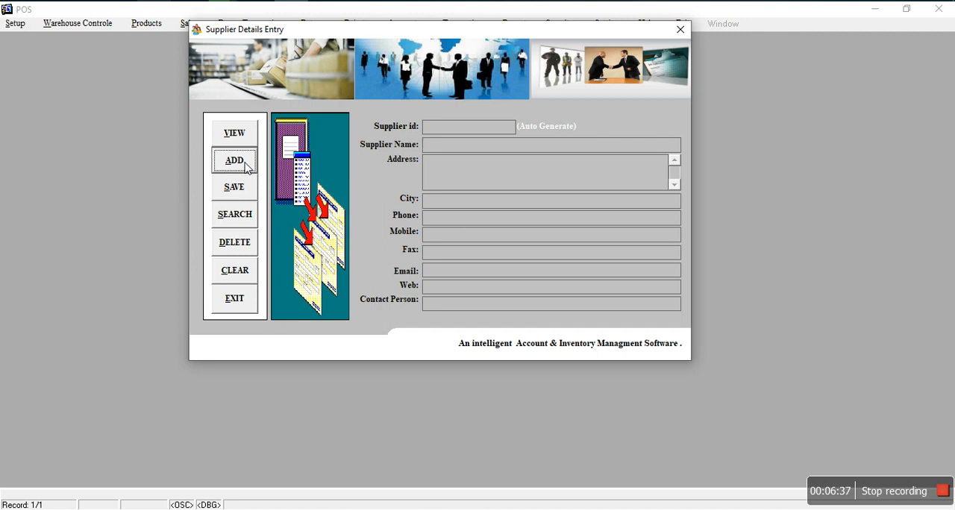
pyautogui.click(455, 151)
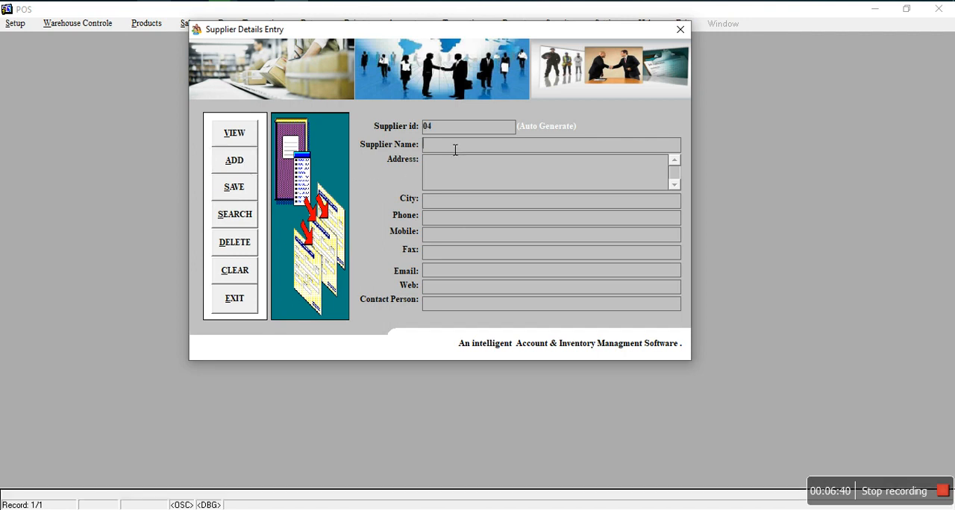
pyautogui.press('Tab')
# Step: Save the supplier record and close the form, discarding the following blank record
pyautogui.click(236, 197)
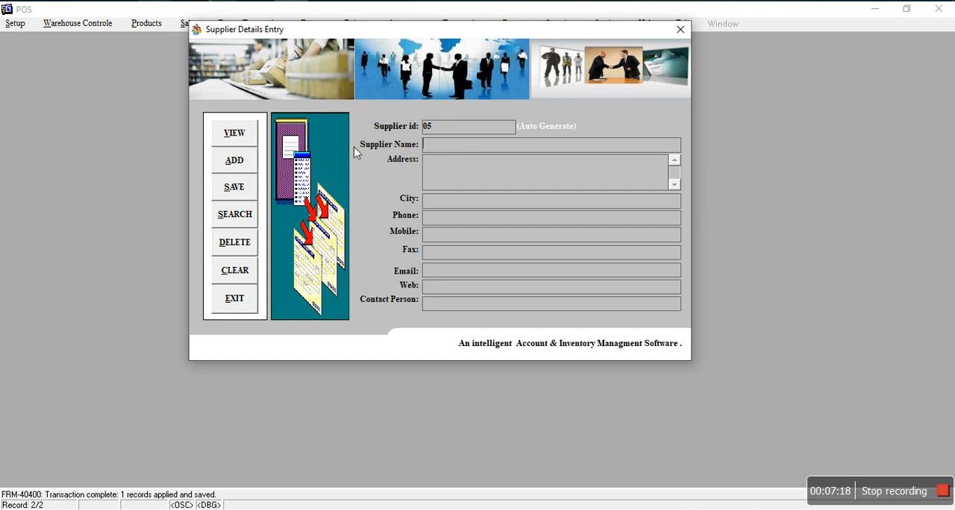
pyautogui.click(234, 299)
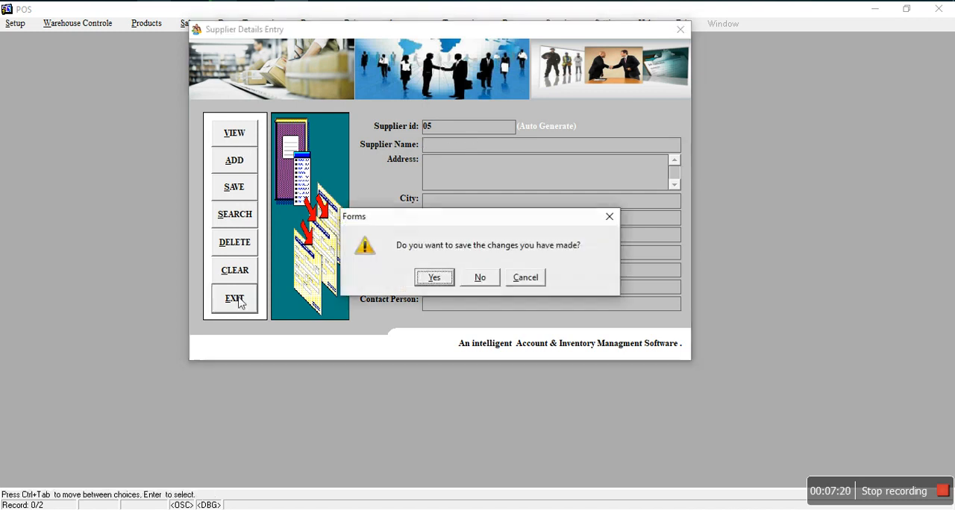
pyautogui.click(480, 276)
# Step: Open the employee department setup, list the existing departments, and close the form
pyautogui.click(30, 23)
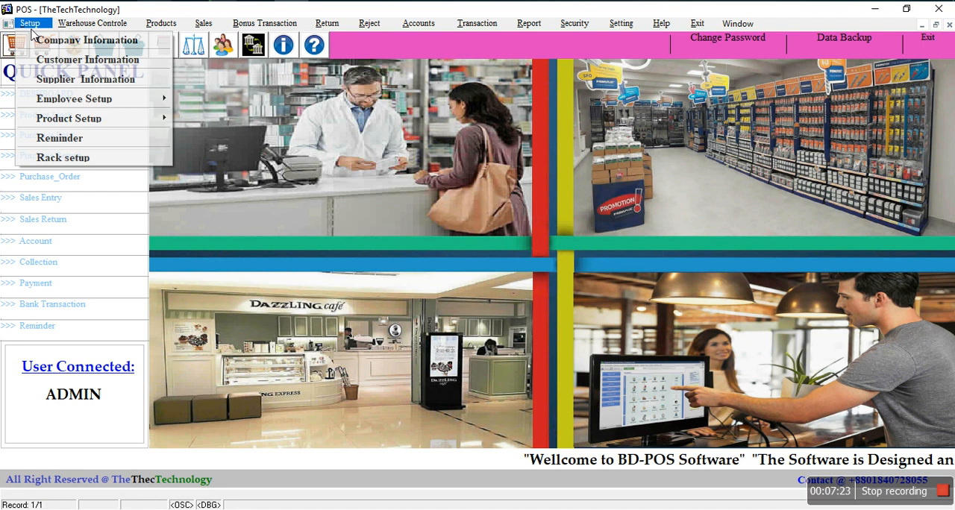
pyautogui.moveTo(46, 101)
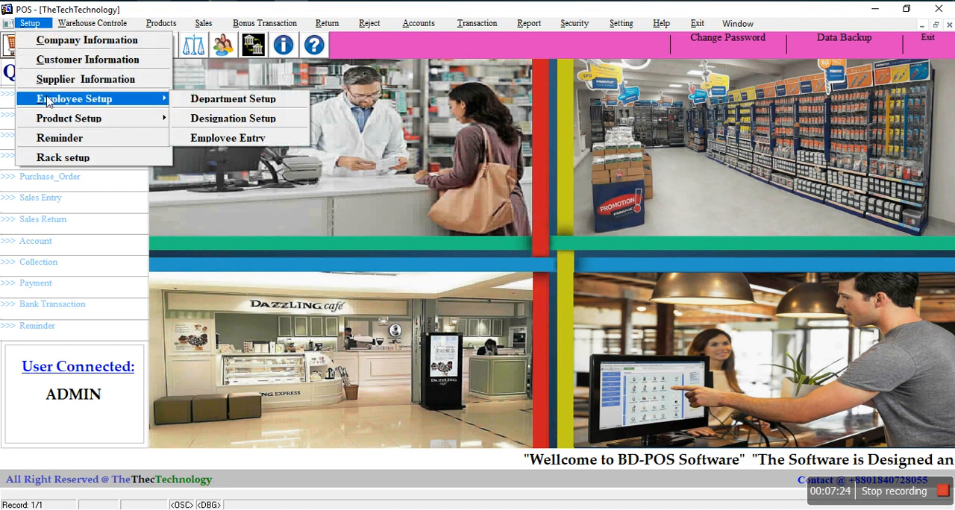
pyautogui.click(219, 101)
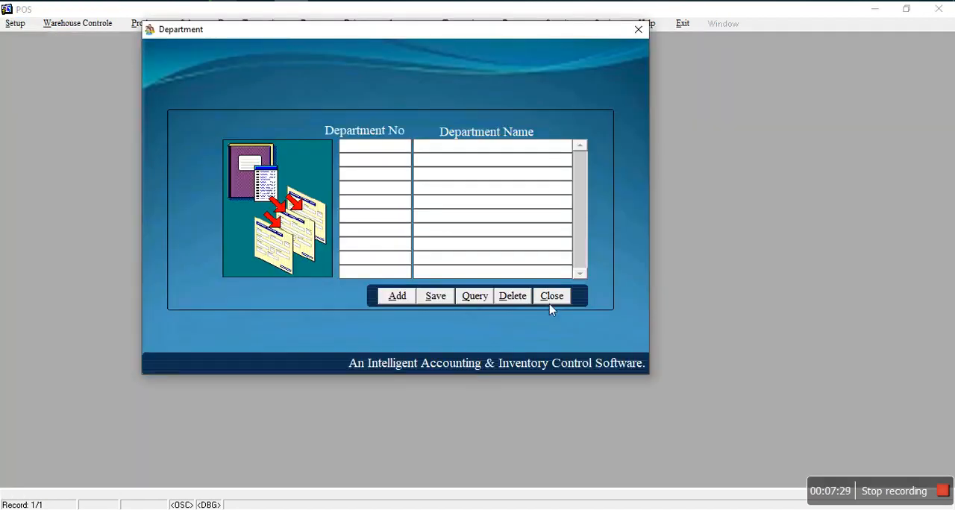
pyautogui.click(474, 297)
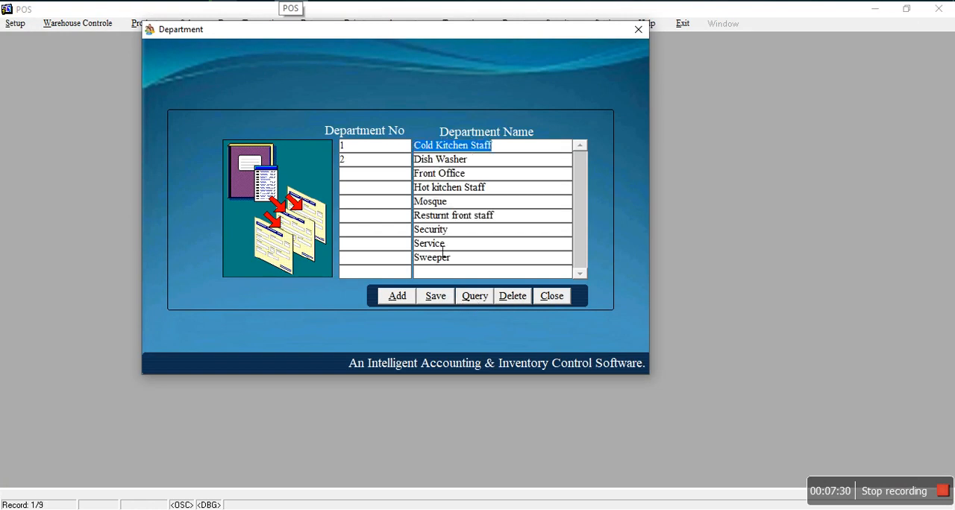
pyautogui.click(548, 297)
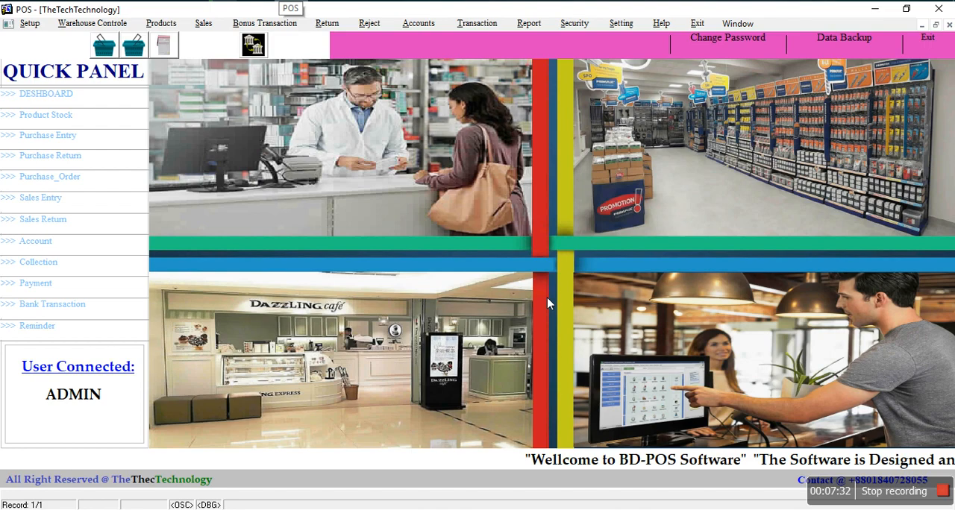
# Step: Open the employee designation setup, view the existing designations, and close the form
pyautogui.click(30, 23)
pyautogui.moveTo(51, 104)
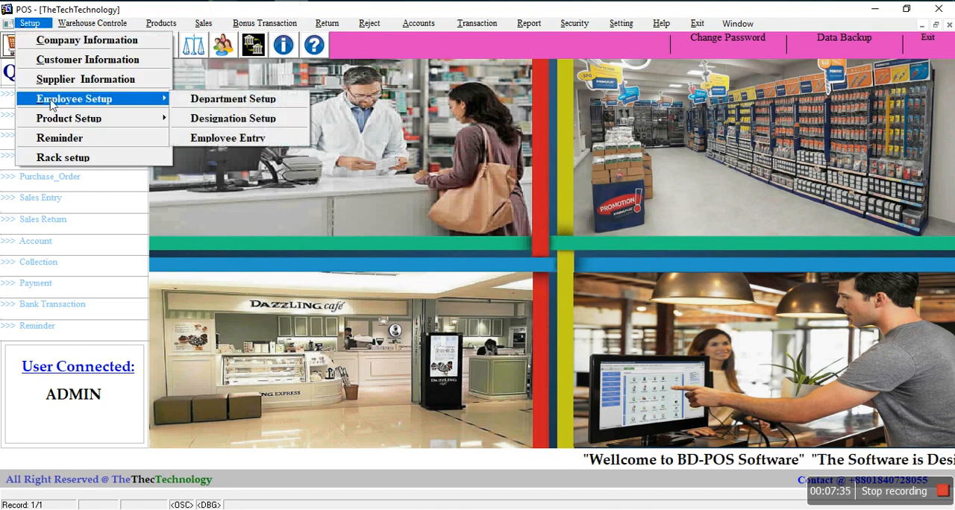
pyautogui.click(209, 119)
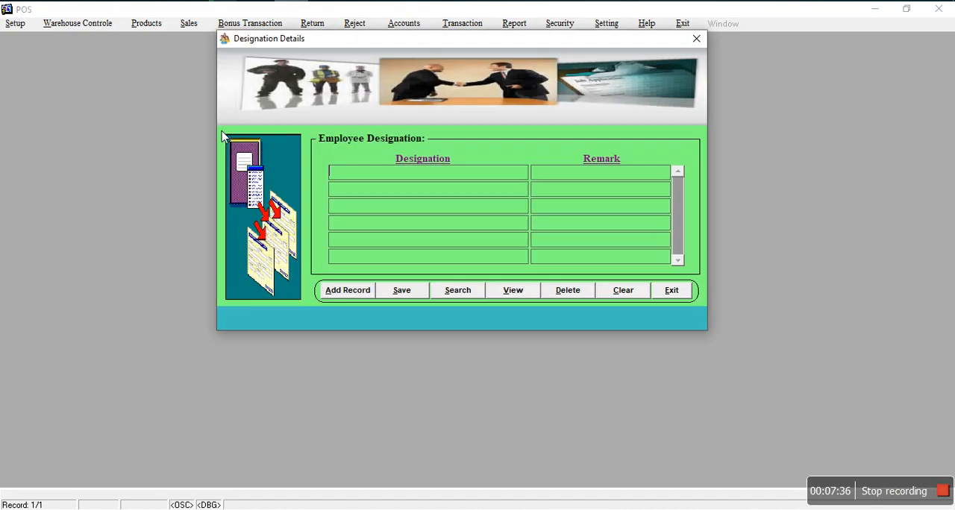
pyautogui.click(507, 291)
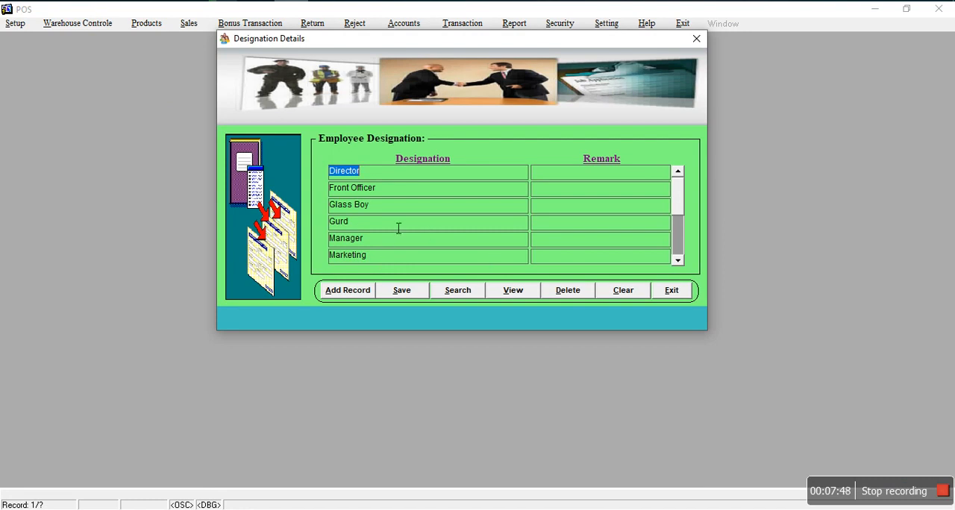
pyautogui.click(675, 290)
# Step: Open the employee entry form, review its personal and official information fields, and close it
pyautogui.click(30, 25)
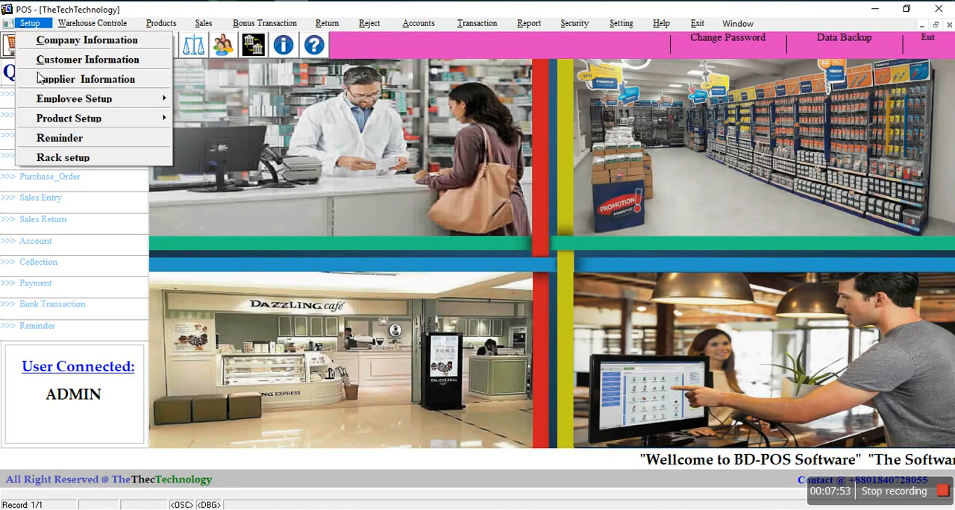
pyautogui.moveTo(164, 101)
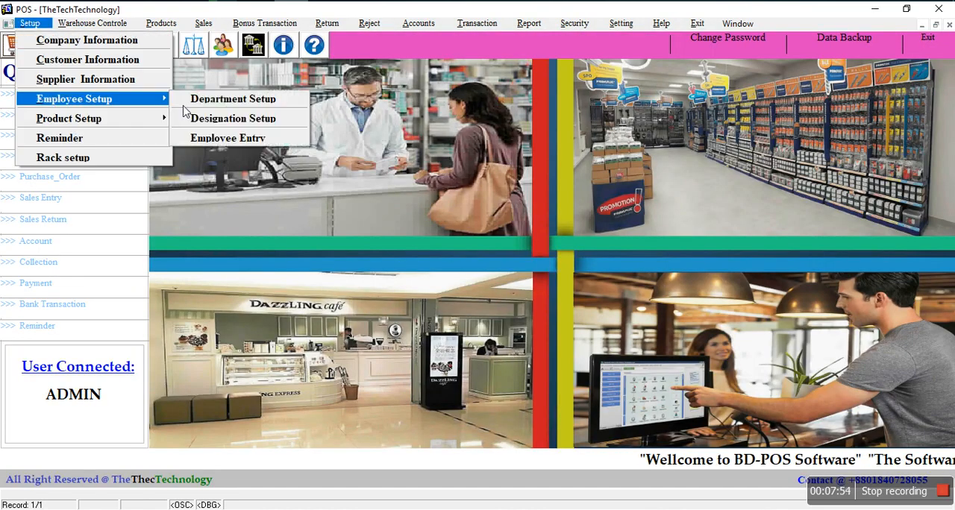
pyautogui.click(220, 140)
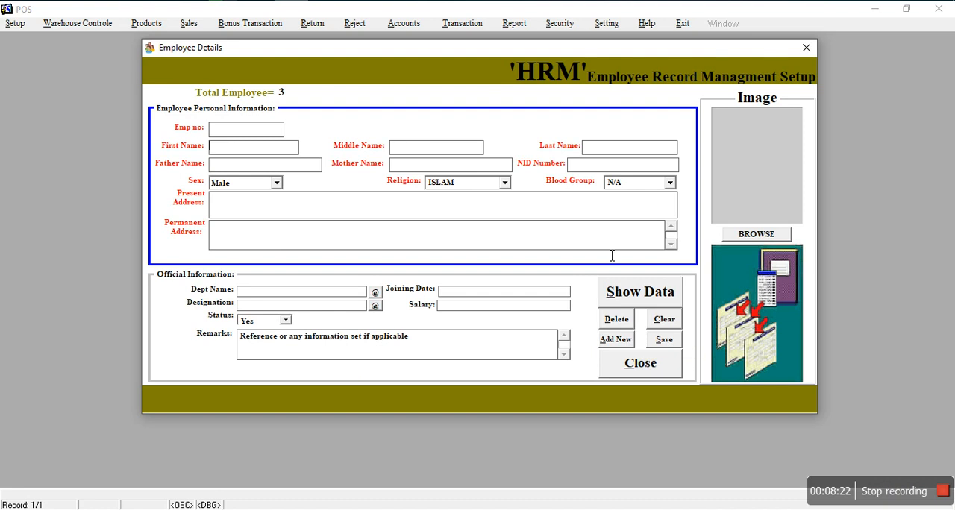
pyautogui.click(640, 363)
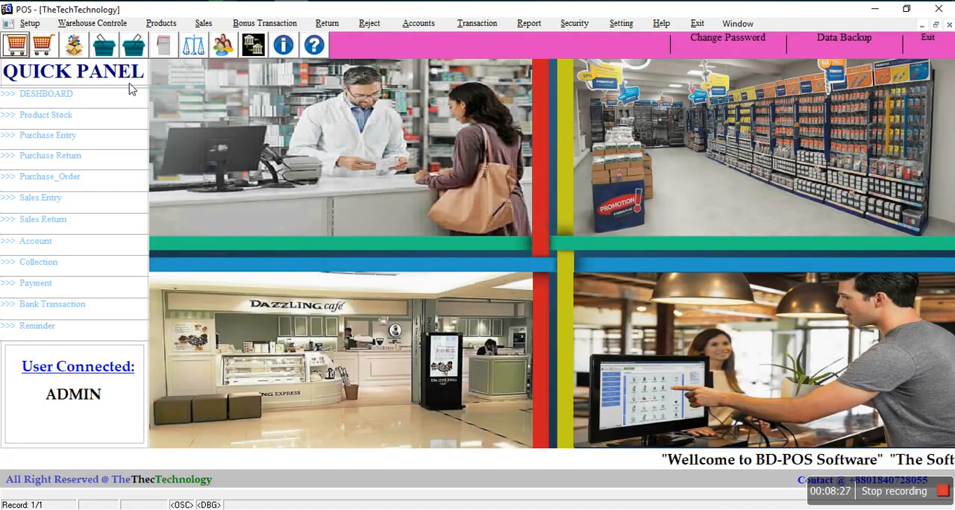
# Step: Review the existing categories in the product category setup and close the form without saving the blank new record
pyautogui.click(35, 25)
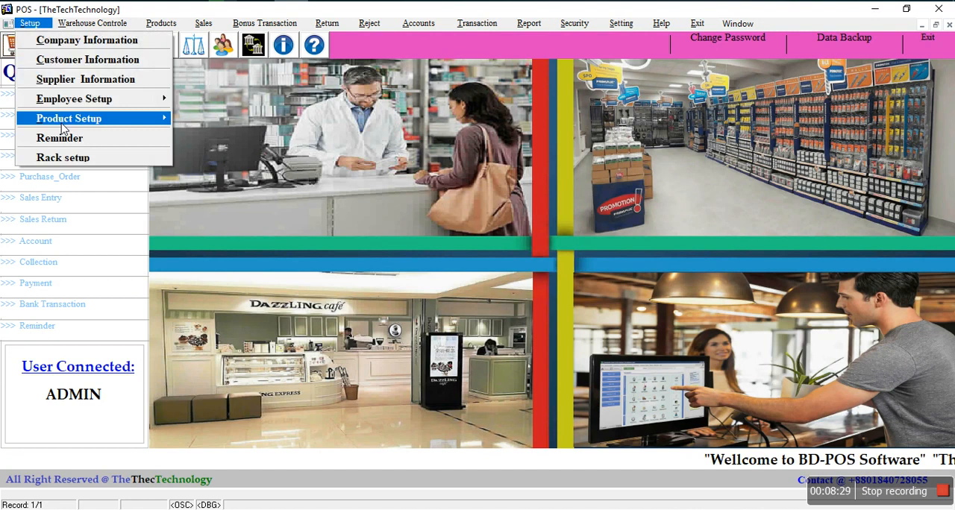
pyautogui.moveTo(64, 125)
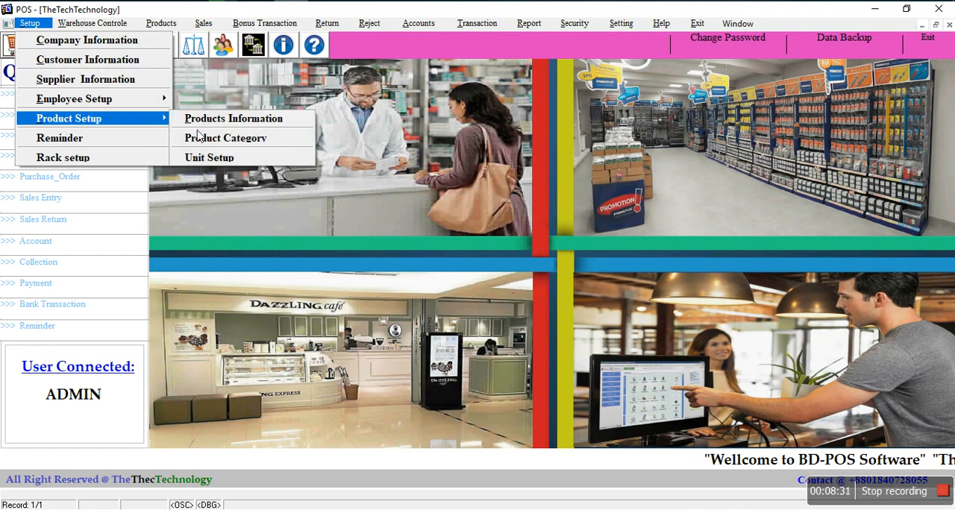
pyautogui.click(242, 139)
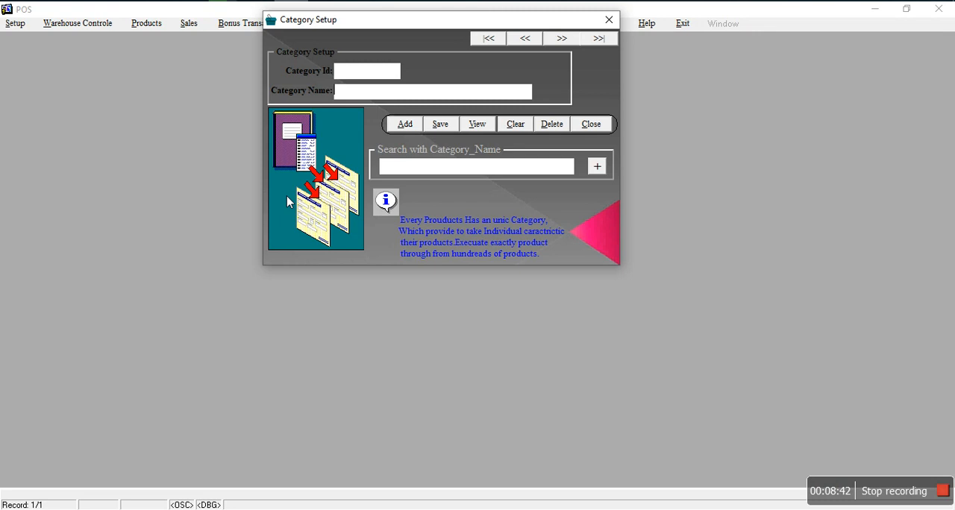
pyautogui.click(428, 173)
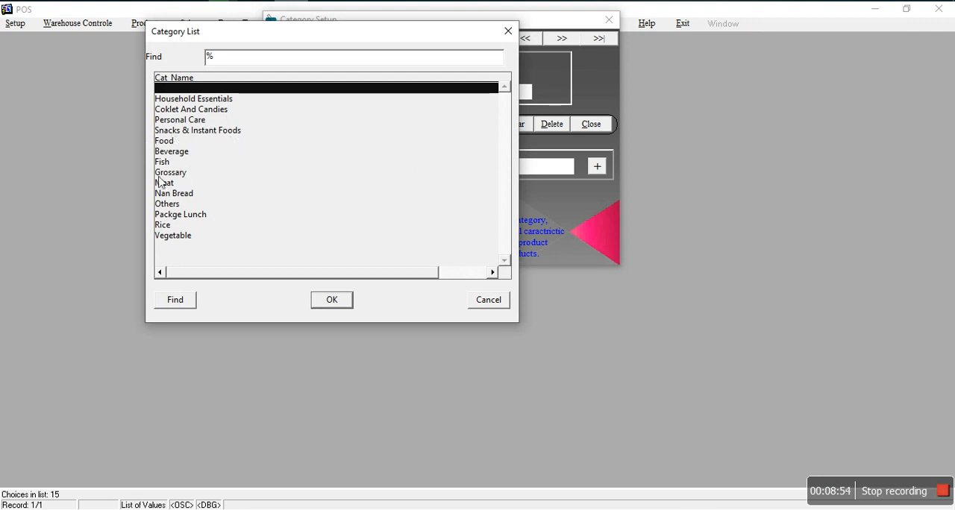
pyautogui.click(479, 301)
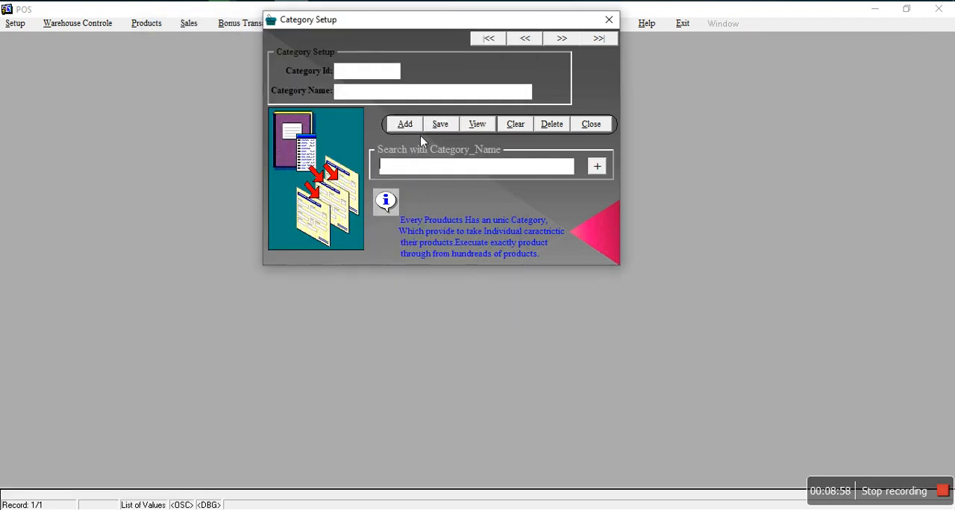
pyautogui.click(405, 123)
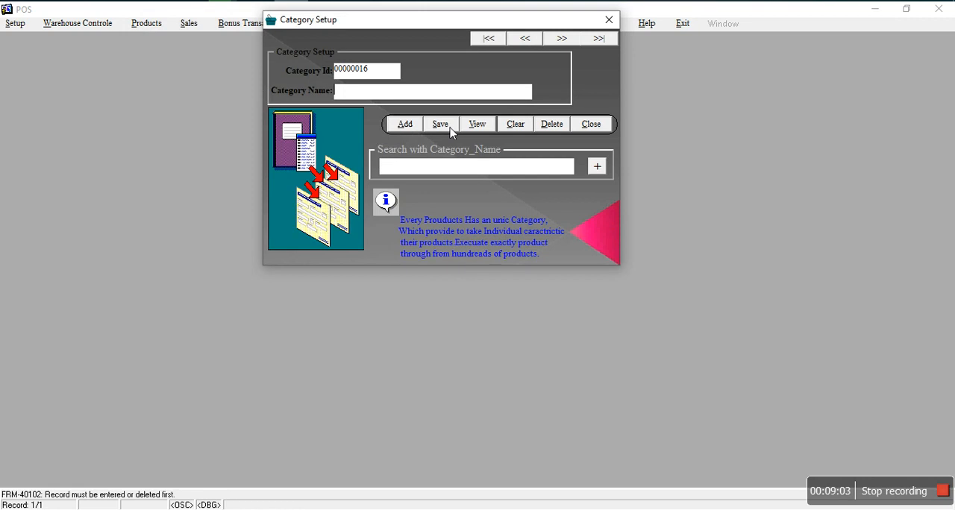
pyautogui.click(590, 132)
pyautogui.click(483, 277)
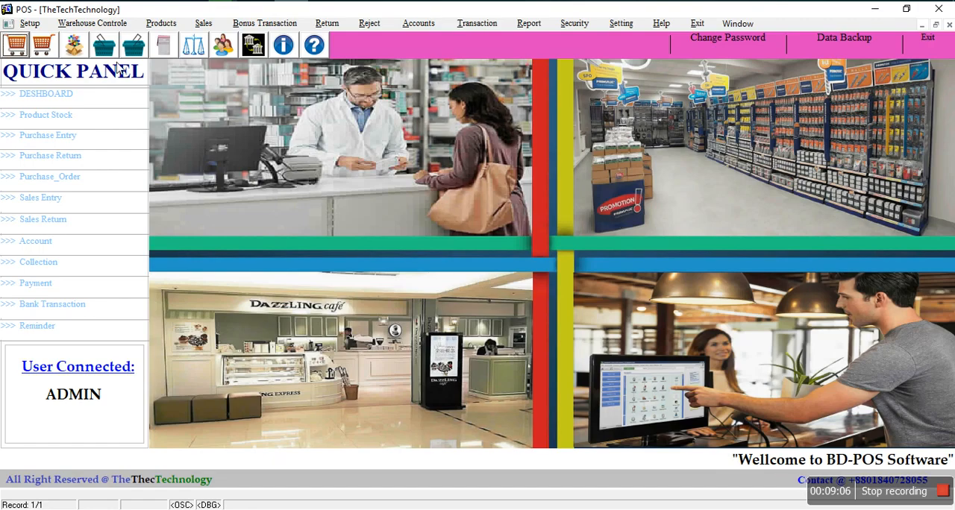
# Step: Open the product unit setup, list the existing units, and exit the form
pyautogui.click(30, 23)
pyautogui.moveTo(97, 118)
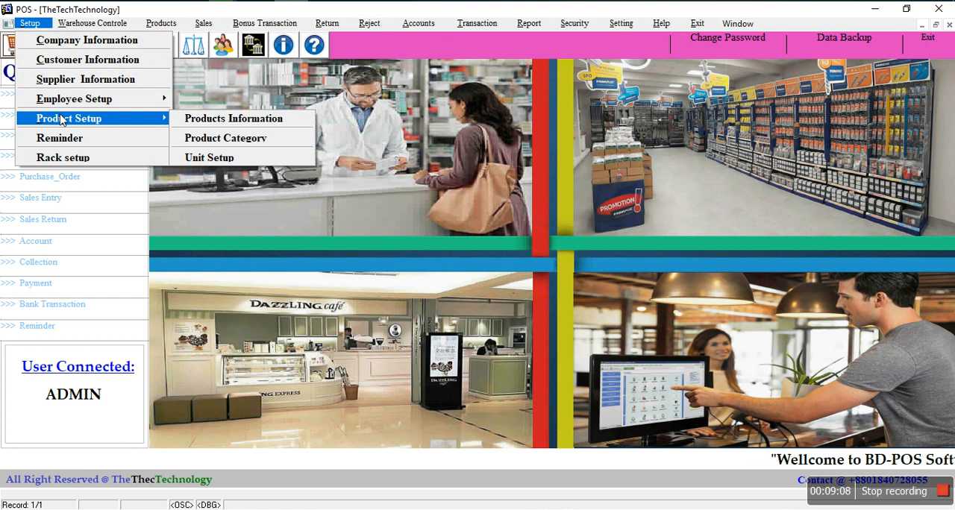
pyautogui.click(218, 159)
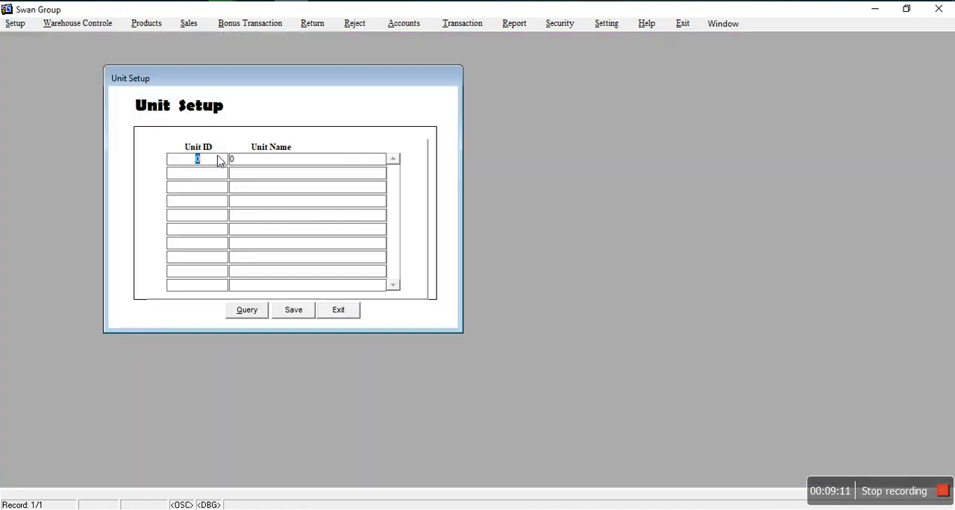
pyautogui.click(256, 315)
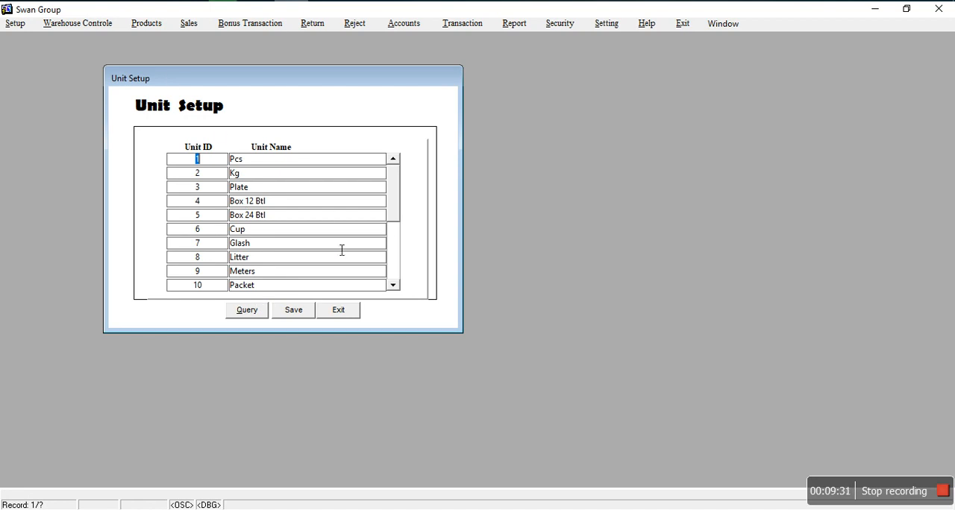
pyautogui.click(336, 317)
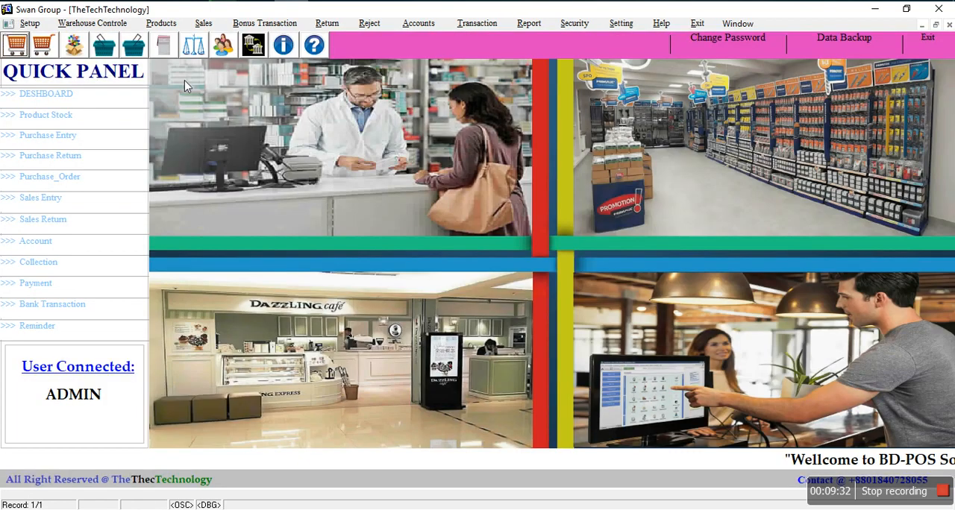
# Step: Open the reminder setup, review its alarm fields and commitment list, and close it
pyautogui.click(33, 28)
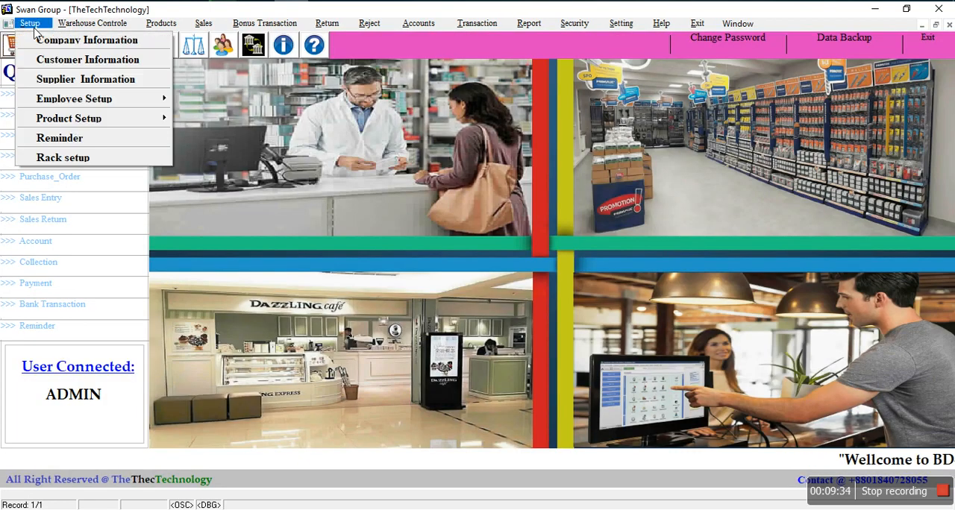
pyautogui.click(57, 138)
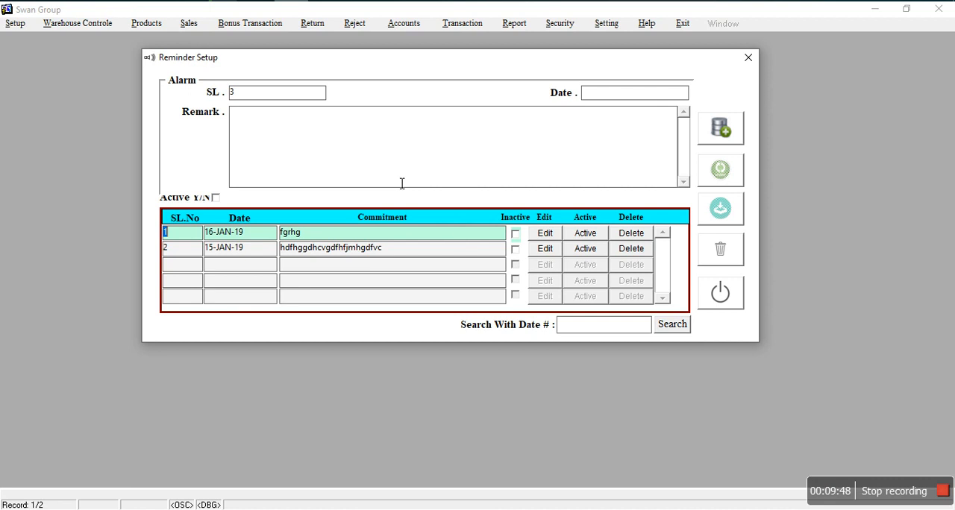
pyautogui.click(720, 294)
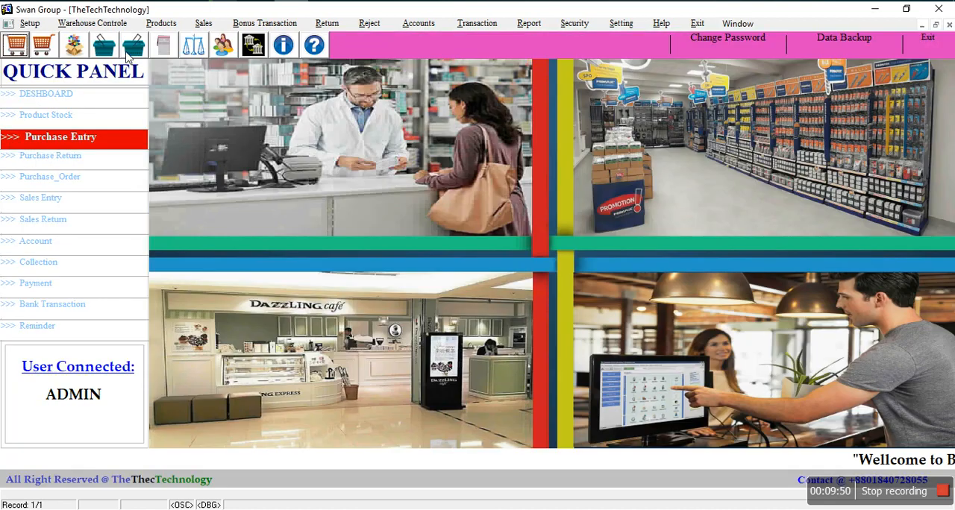
# Step: Start a new purchase order and set its supplier to Shopno Supliers Ltd
pyautogui.click(29, 23)
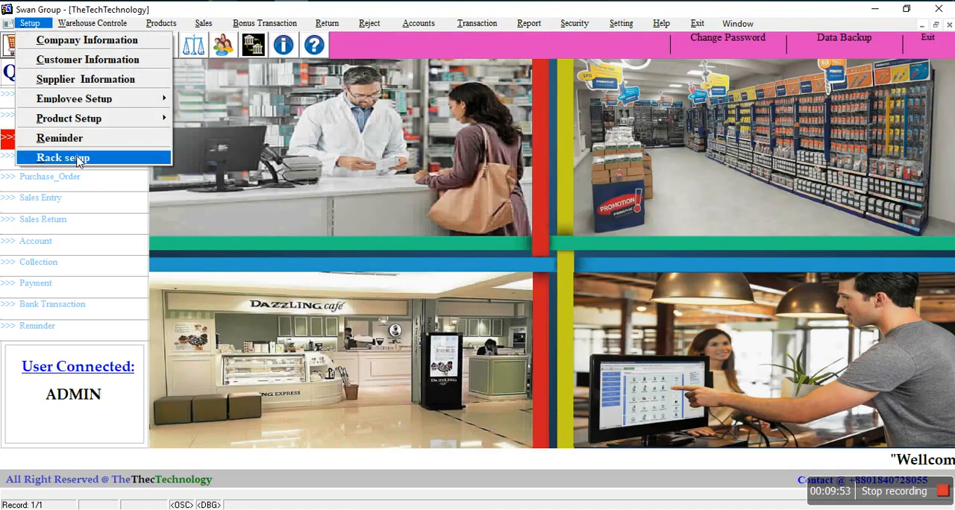
pyautogui.moveTo(164, 28)
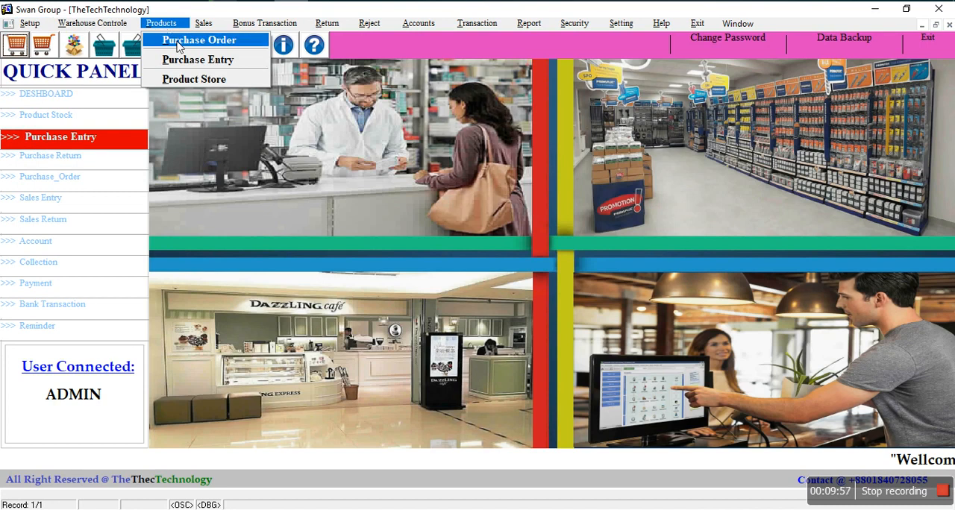
pyautogui.click(214, 42)
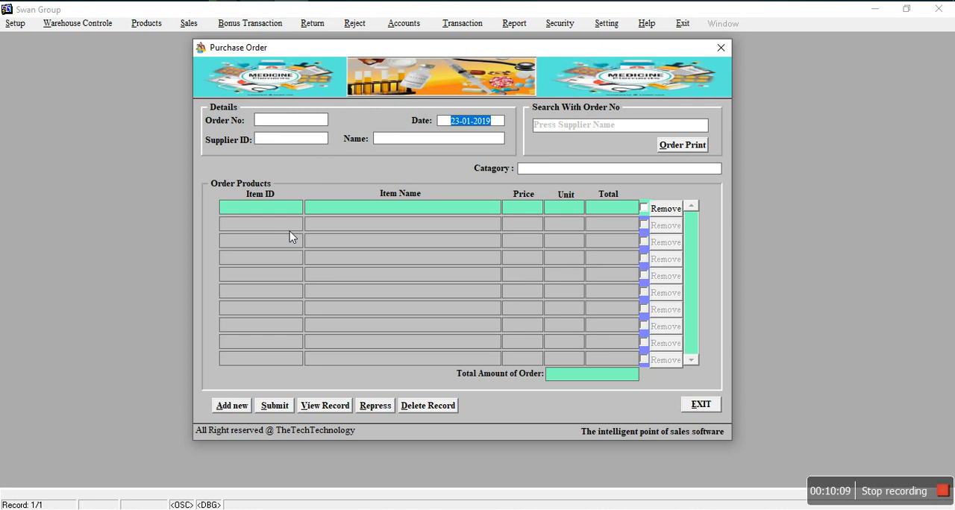
pyautogui.click(238, 407)
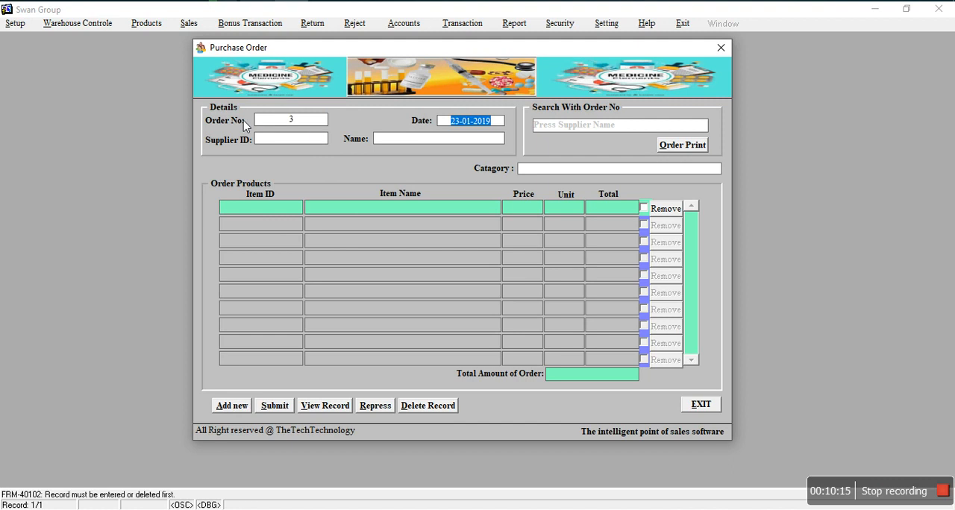
pyautogui.doubleClick(322, 141)
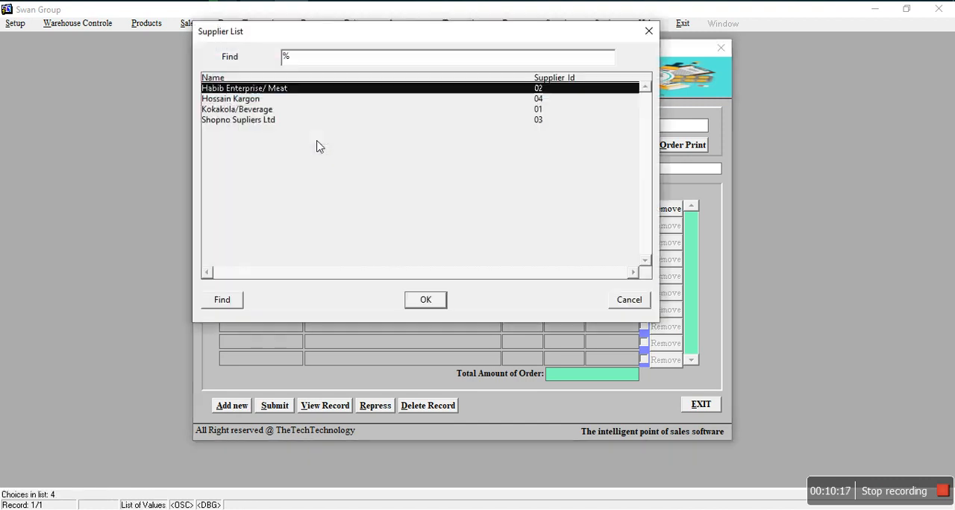
pyautogui.click(228, 121)
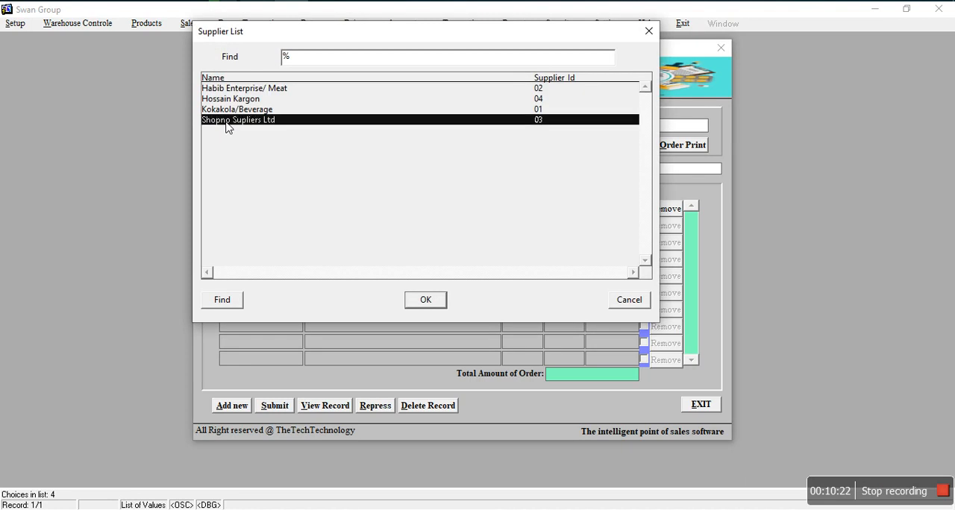
pyautogui.click(429, 303)
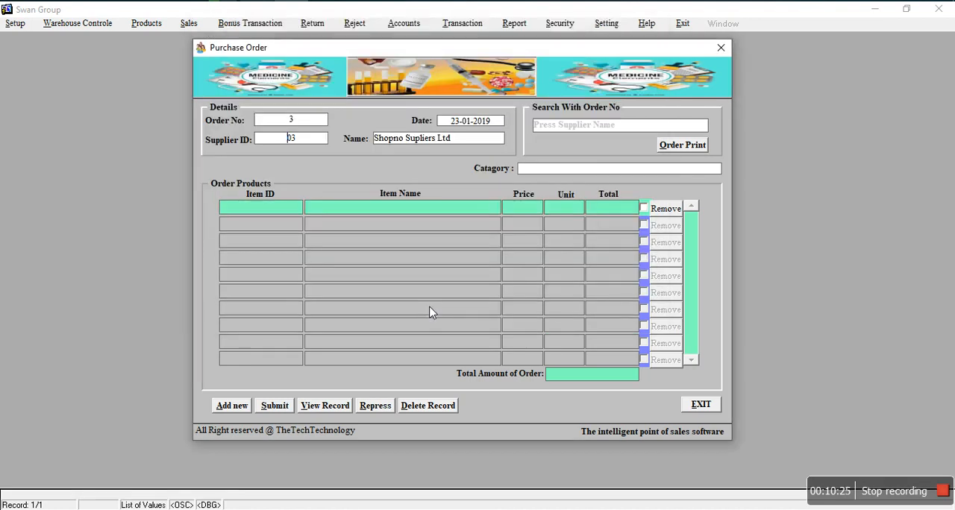
# Step: Set the order's category to Personal Care and add Closeup Toothpaste Menthol Fresh-100gm as the first order product
pyautogui.doubleClick(546, 173)
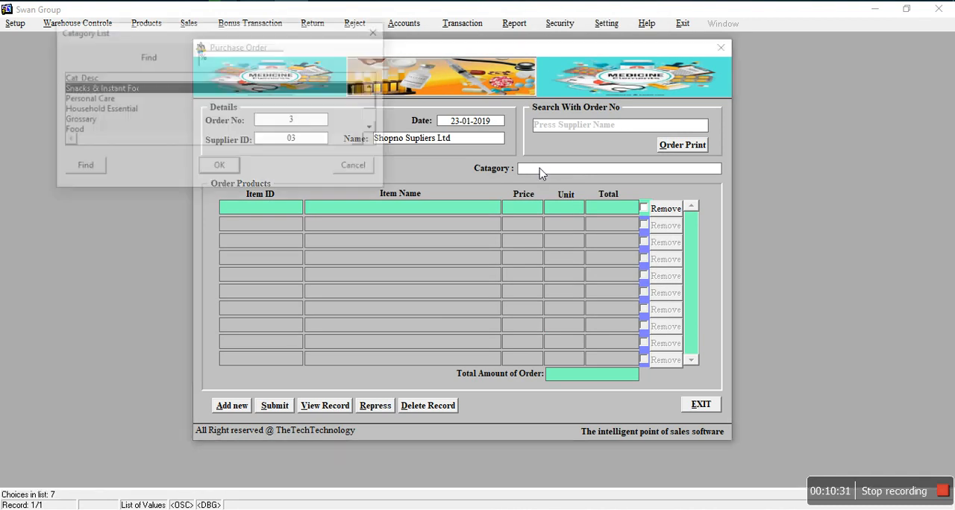
pyautogui.click(89, 101)
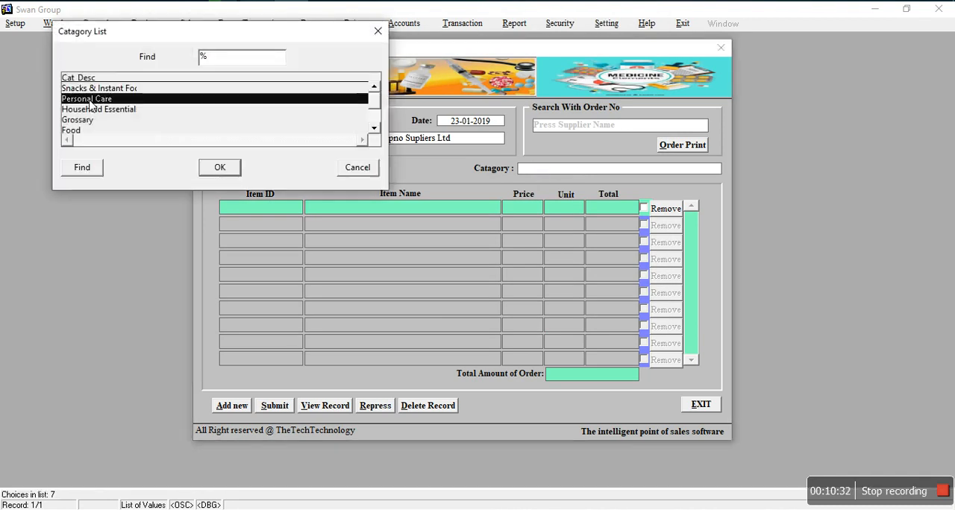
pyautogui.click(219, 167)
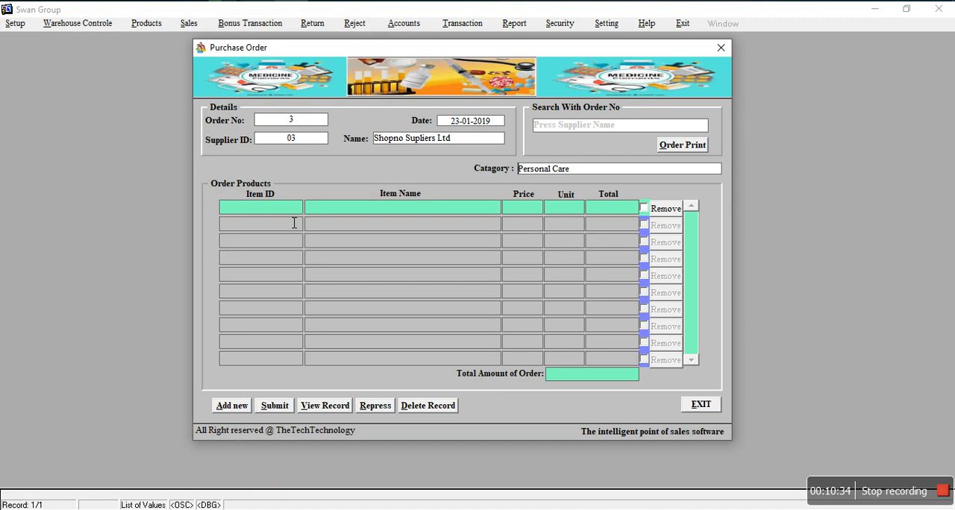
pyautogui.doubleClick(279, 212)
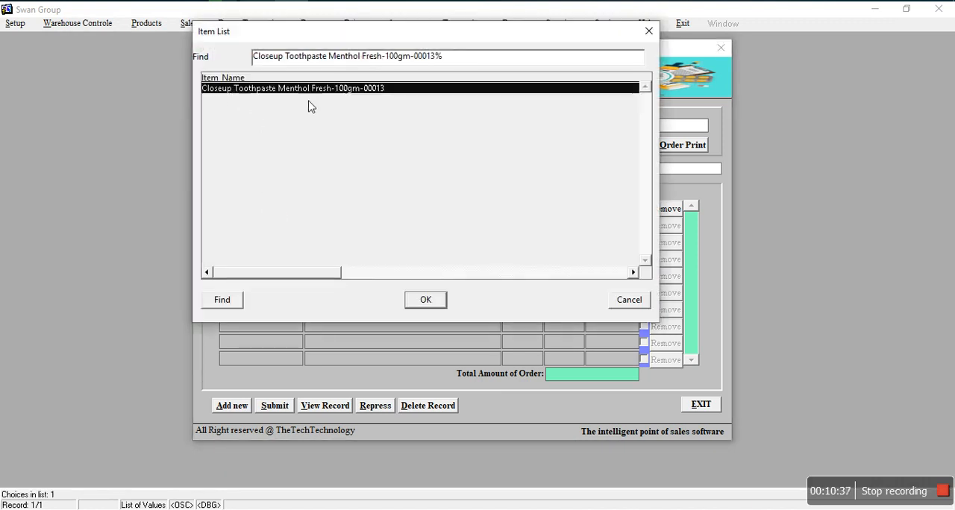
pyautogui.click(425, 300)
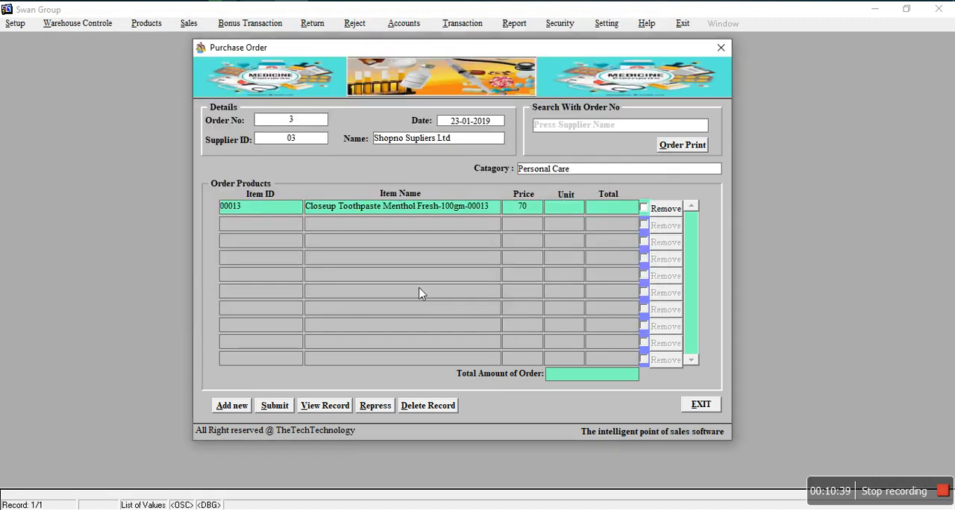
# Step: Switch the order's category to Household Essentials and add Water Jug as the second order product
pyautogui.doubleClick(547, 170)
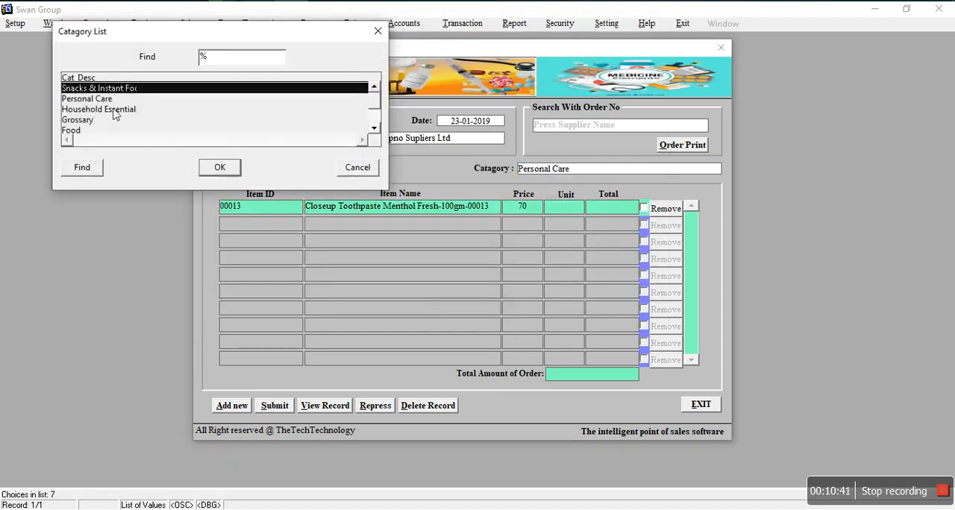
pyautogui.click(107, 112)
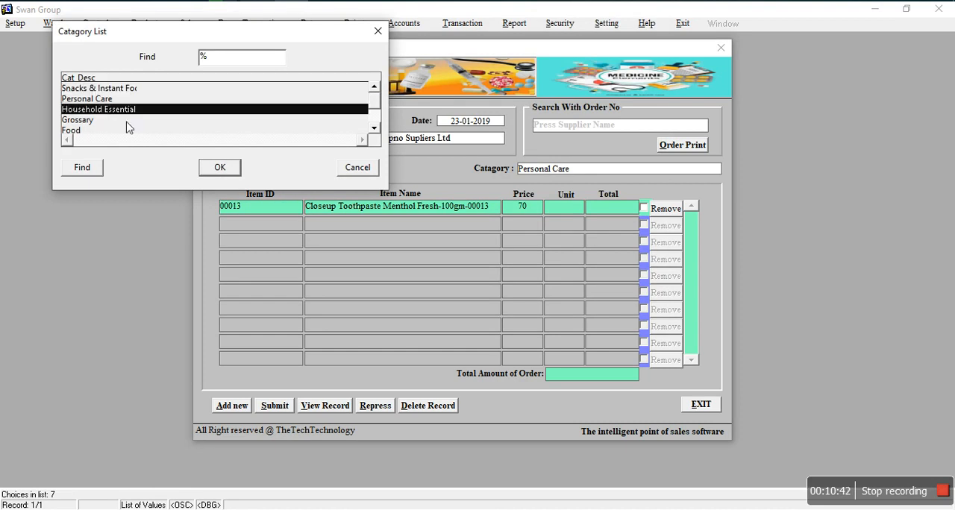
pyautogui.click(214, 170)
pyautogui.doubleClick(279, 231)
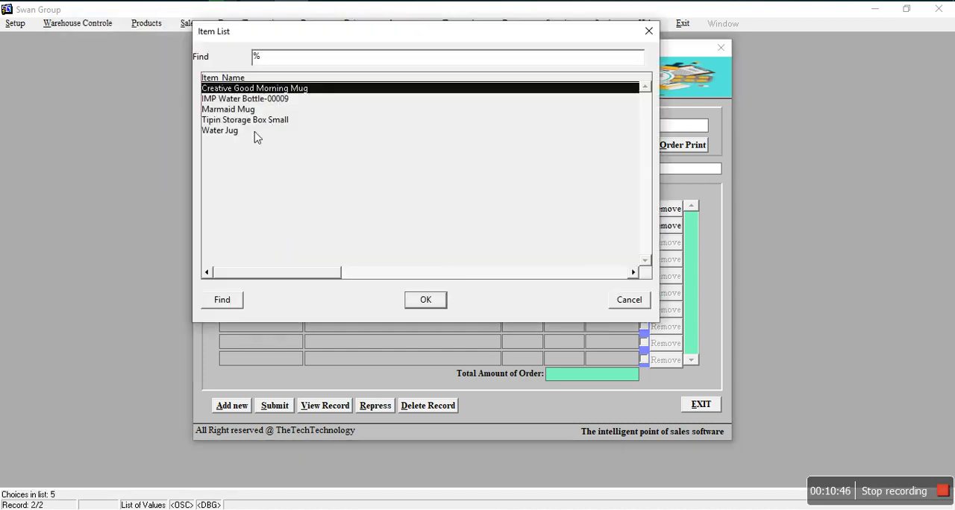
pyautogui.click(226, 134)
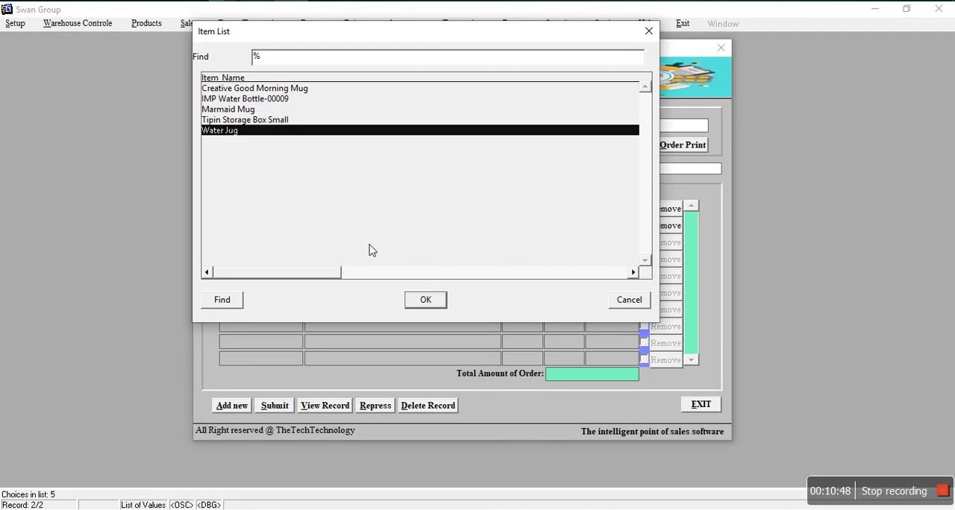
pyautogui.click(420, 300)
# Step: Add Tipin Storage Box Small from the household items as the third order product
pyautogui.doubleClick(268, 244)
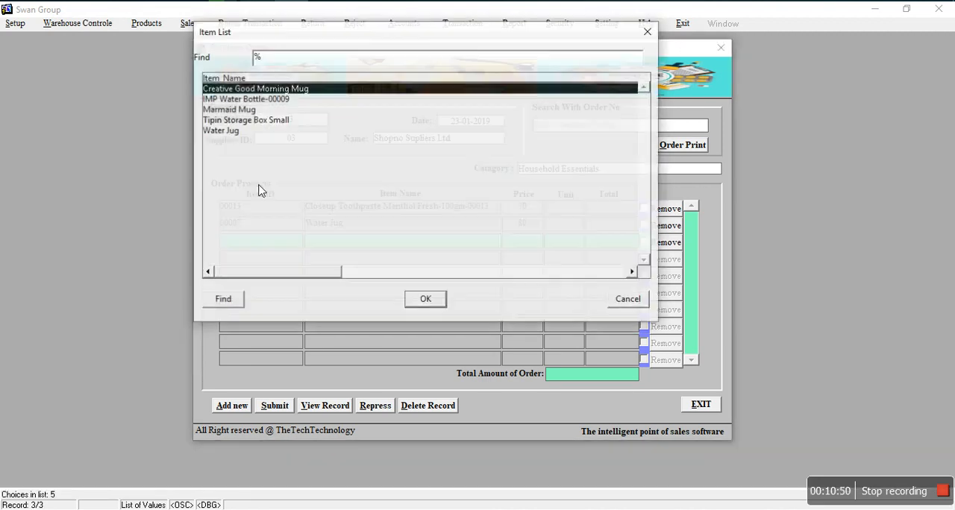
pyautogui.click(237, 112)
pyautogui.click(239, 121)
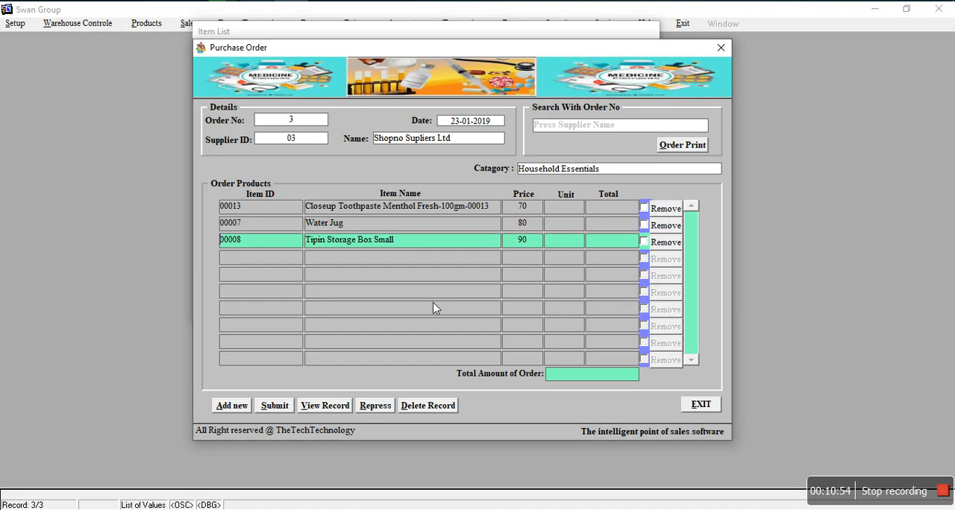
pyautogui.click(434, 304)
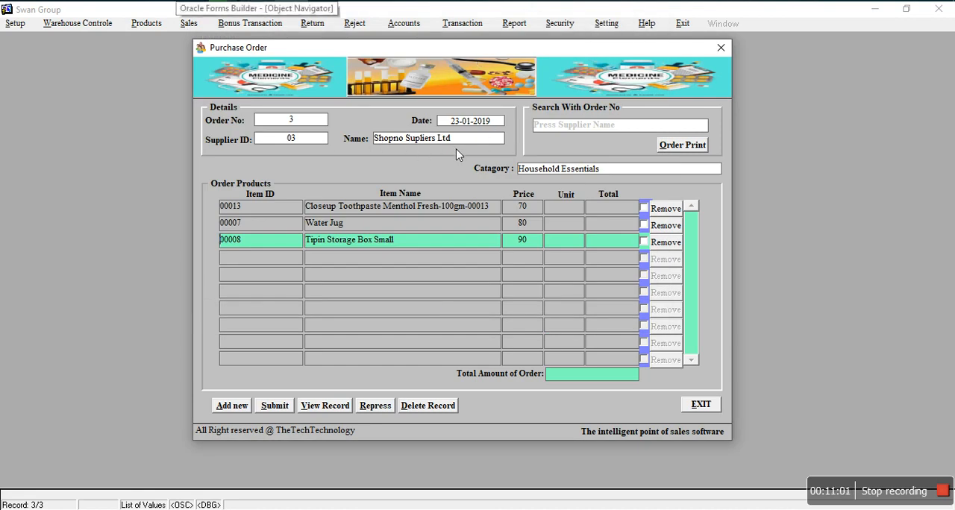
# Step: Enter units of 5 for the toothpaste, 5 for the Water Jug and 2 for the Tipin Storage Box Small, and submit the order
pyautogui.click(579, 209)
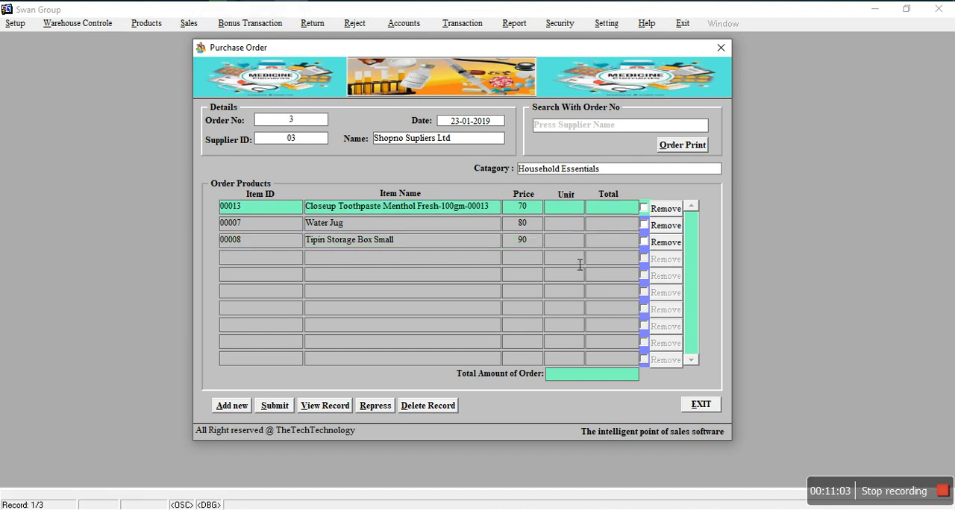
pyautogui.press('Return')
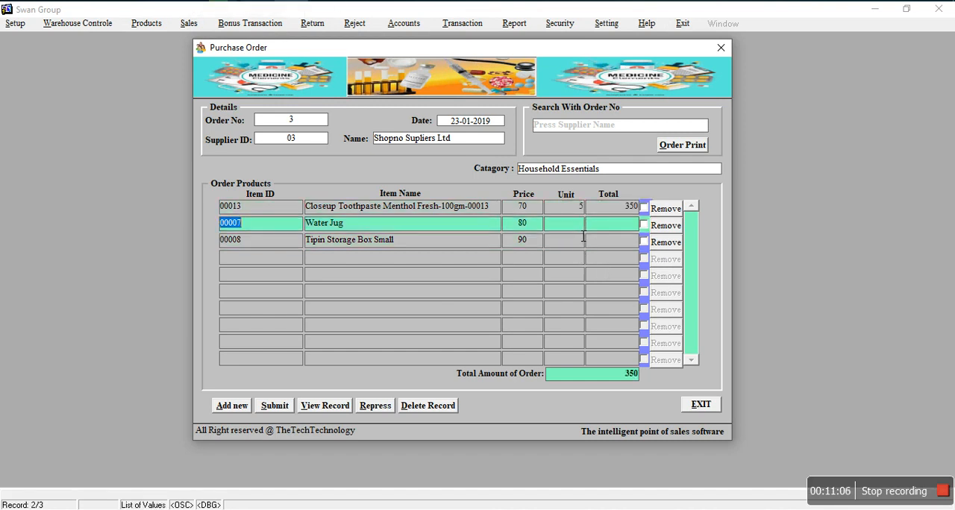
pyautogui.press('Return')
pyautogui.press('Return')
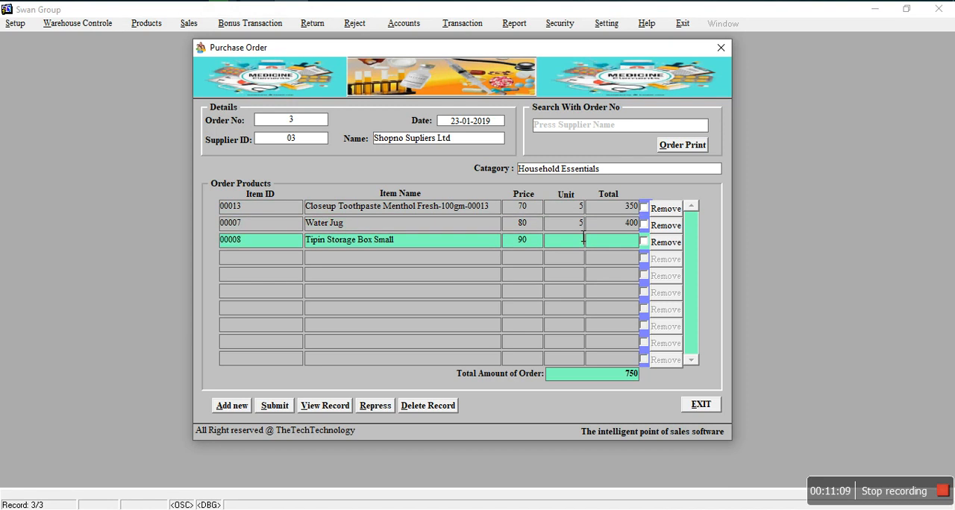
pyautogui.press('Return')
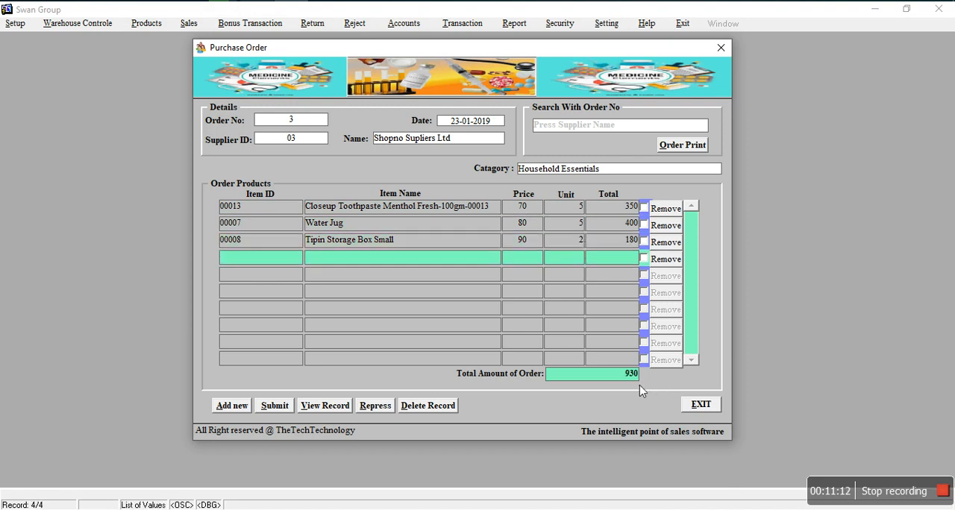
pyautogui.click(282, 407)
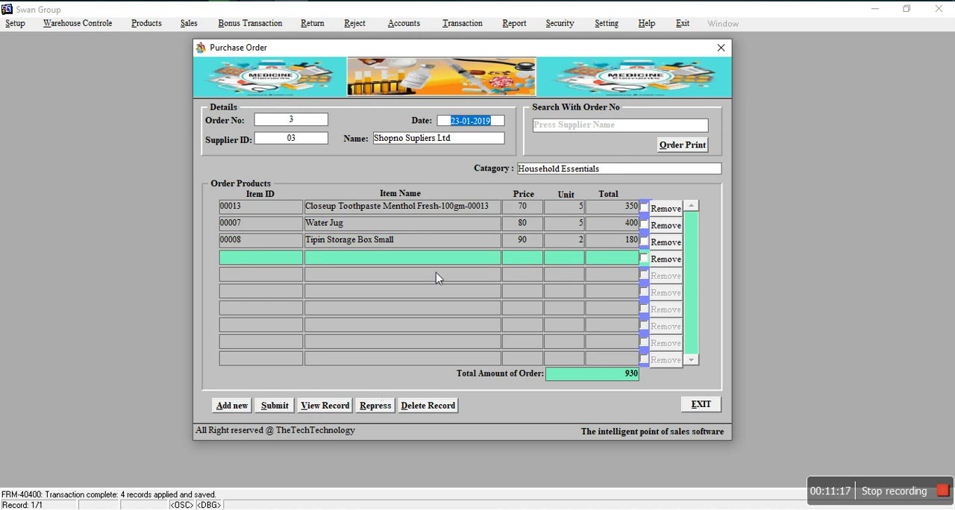
# Step: Generate the printable order invoice, review it in full-screen preview, and exit both the preview and the purchase order form
pyautogui.click(689, 144)
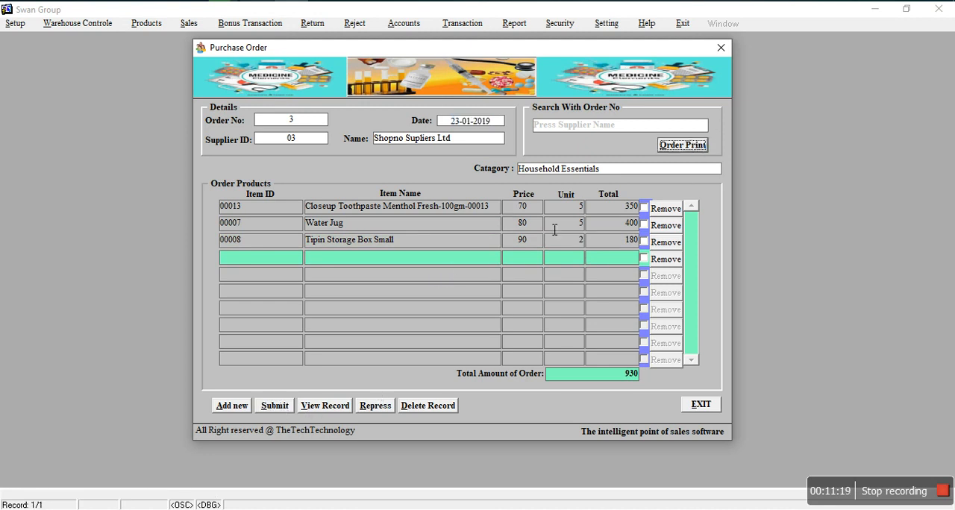
pyautogui.press('Return')
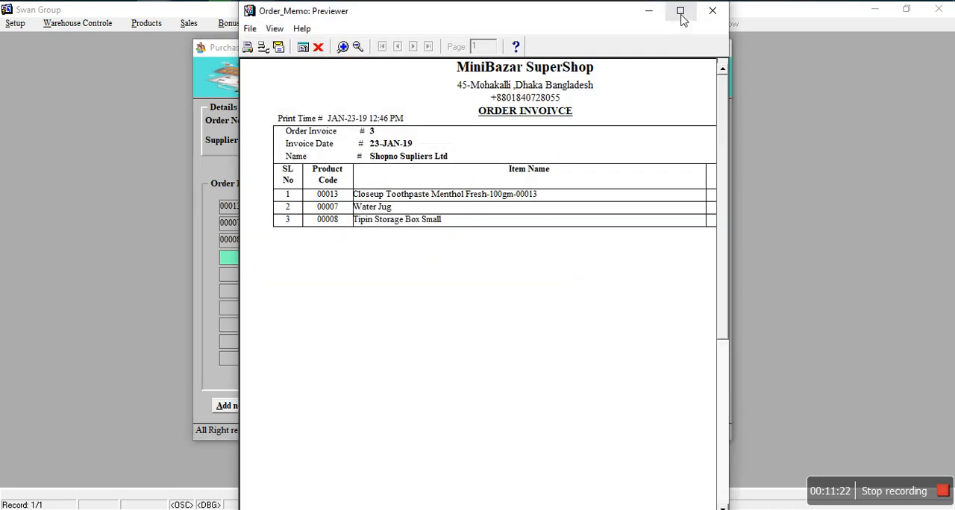
pyautogui.click(681, 12)
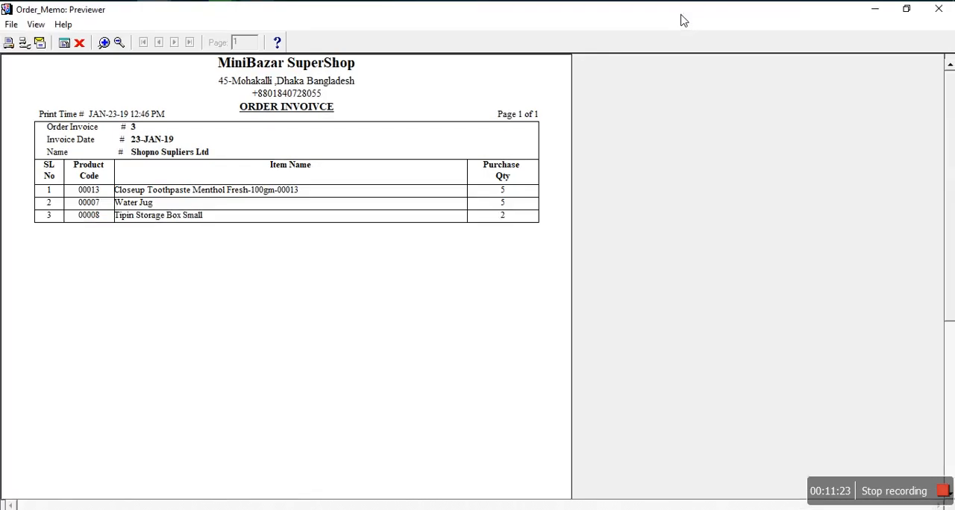
pyautogui.click(79, 43)
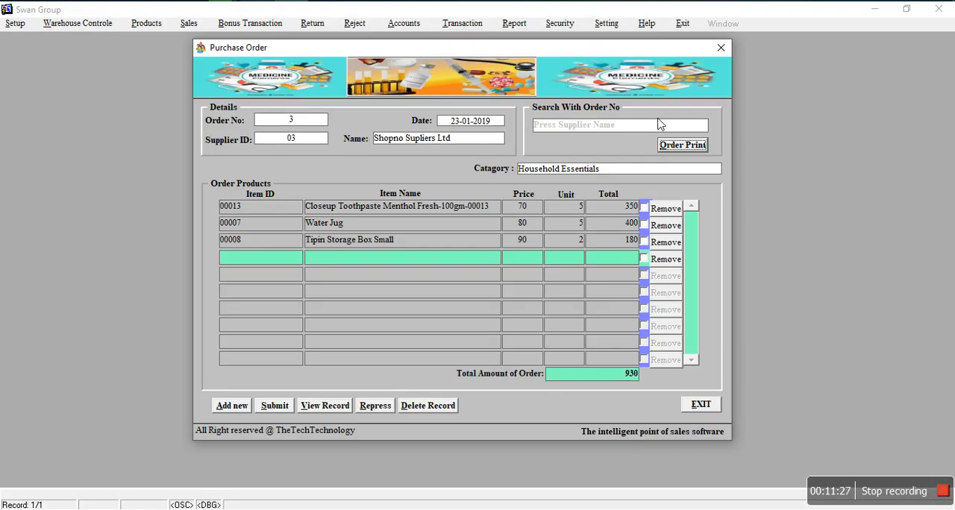
pyautogui.click(700, 404)
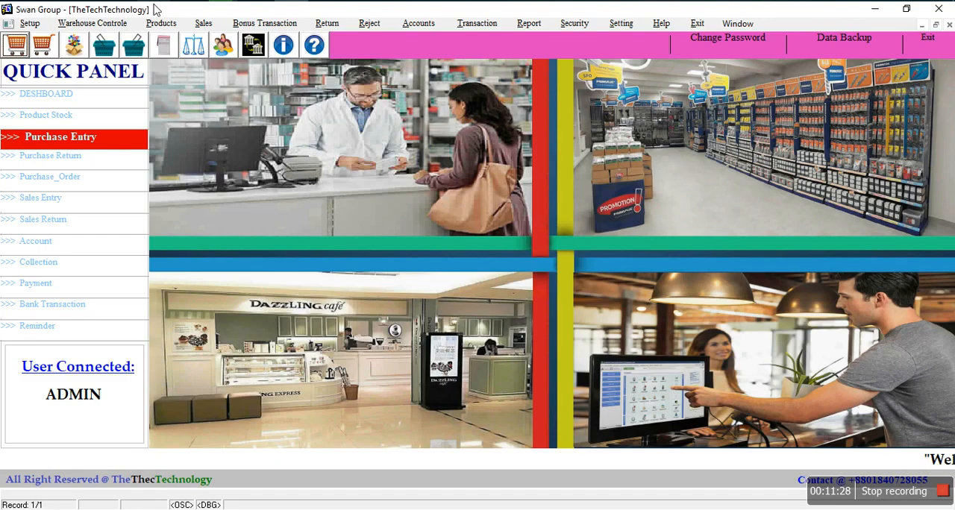
# Step: Open the purchase entry form, start a new purchase, and fill in its invoice number
pyautogui.click(160, 23)
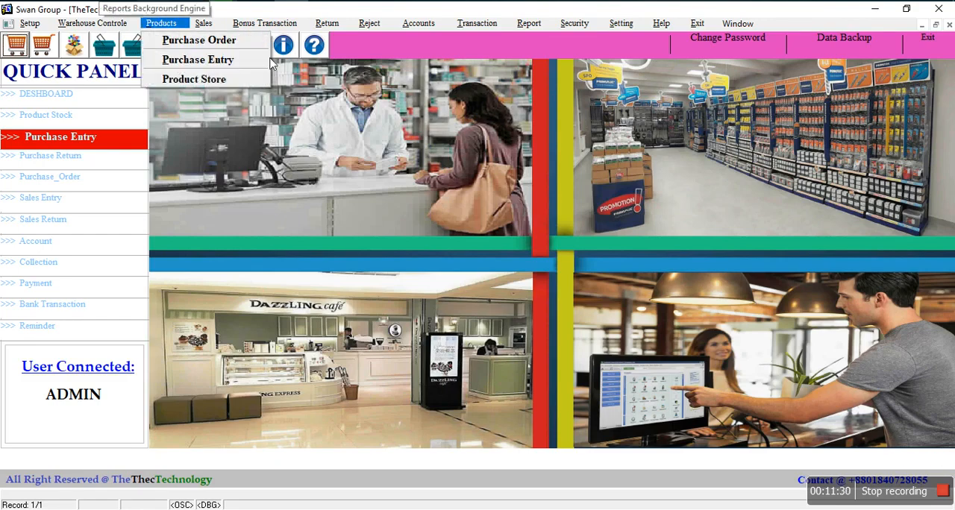
pyautogui.click(227, 63)
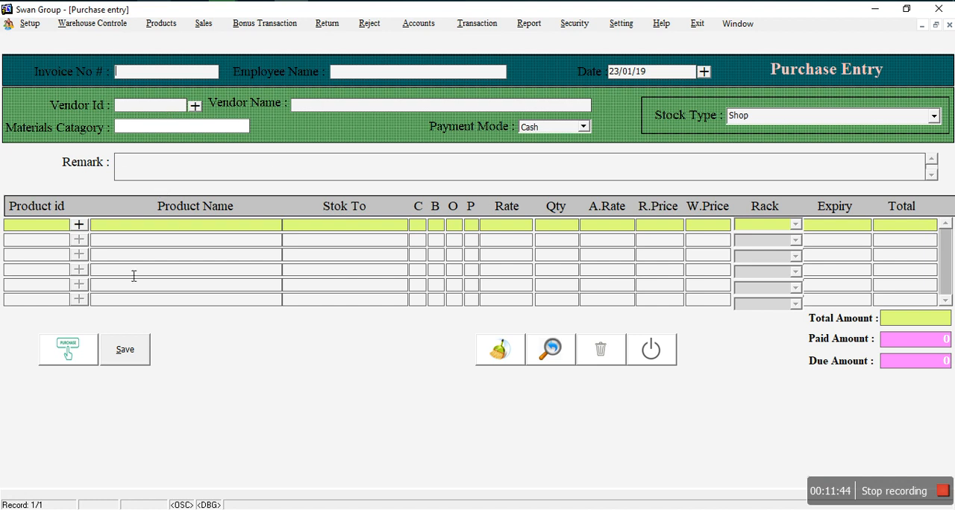
pyautogui.click(73, 354)
pyautogui.click(129, 75)
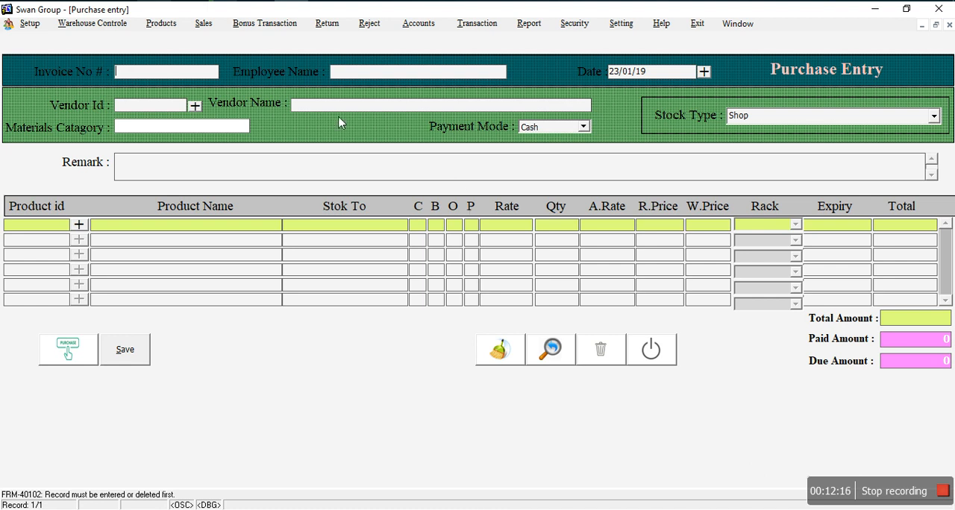
pyautogui.write('009Me')
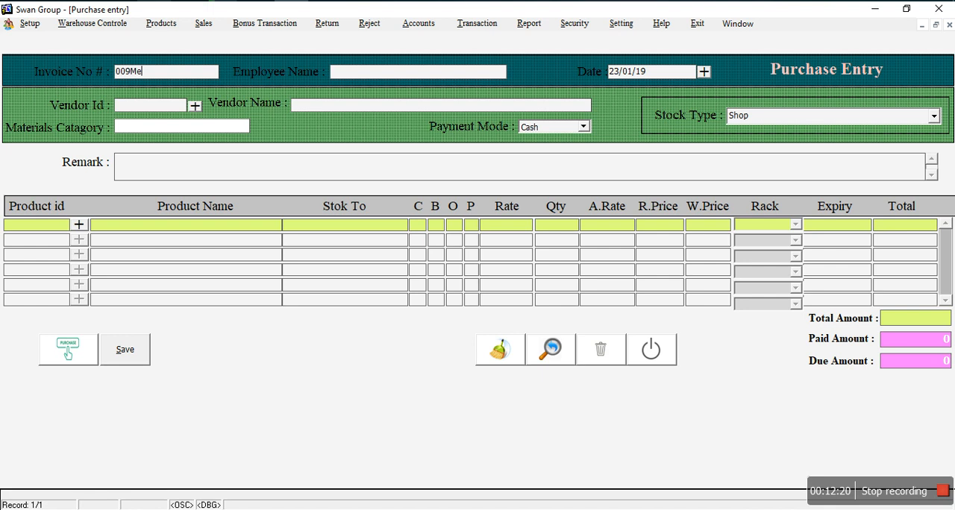
# Step: Choose the third employee in the employee list as the employee for the purchase entry
pyautogui.doubleClick(345, 76)
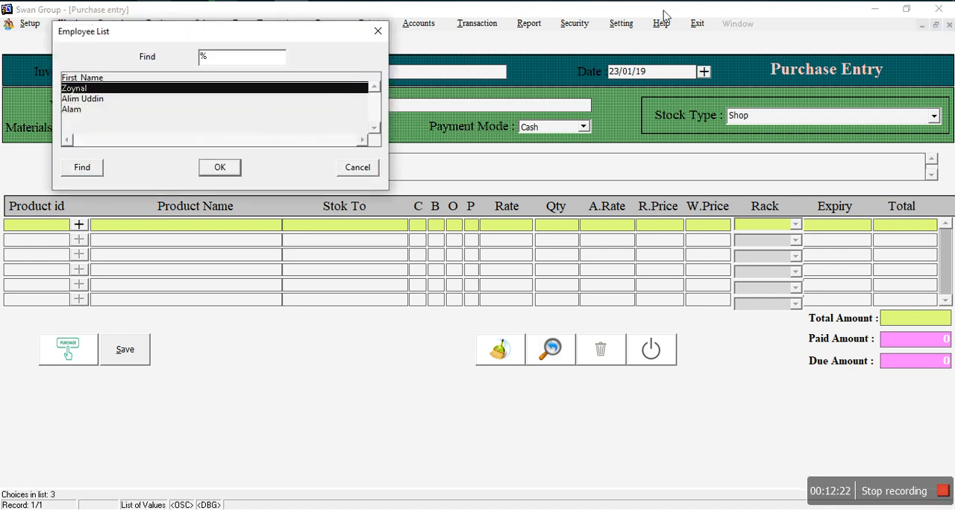
pyautogui.click(89, 103)
pyautogui.click(83, 109)
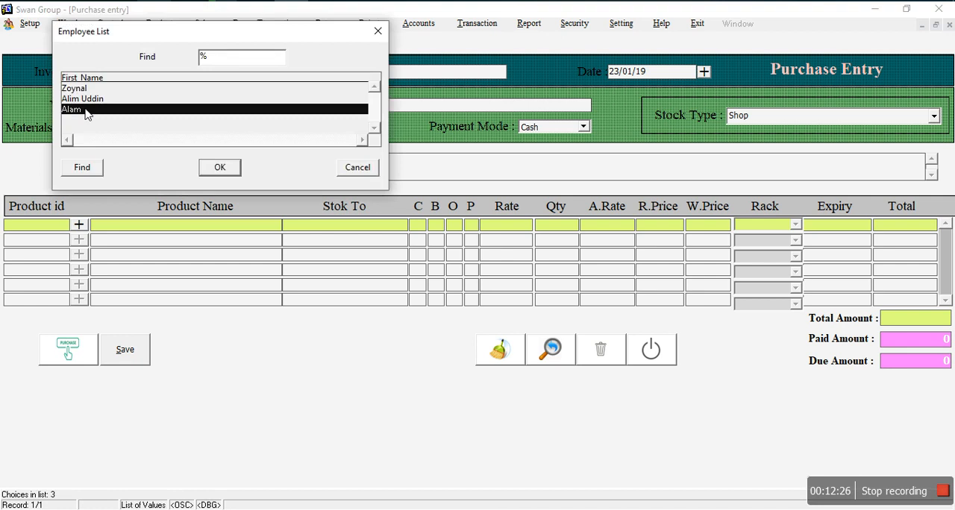
pyautogui.click(222, 170)
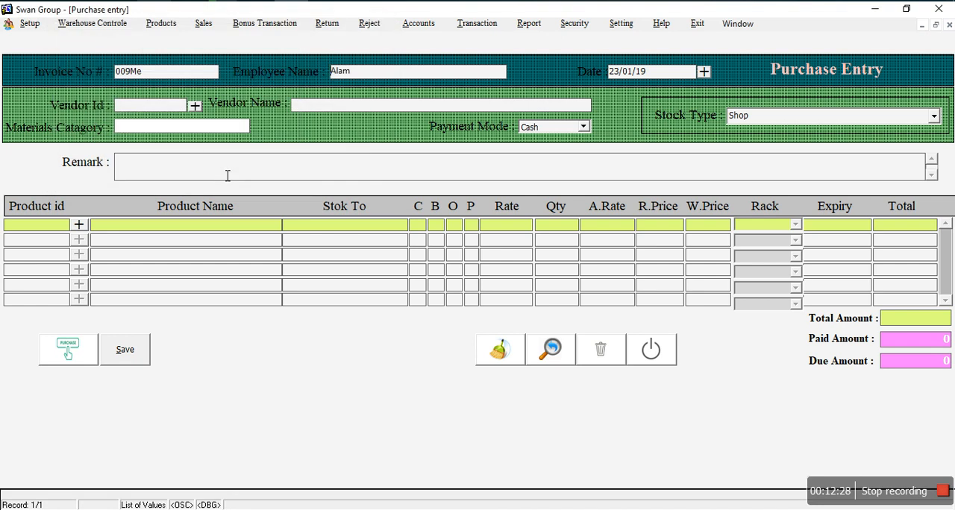
# Step: Set the purchase entry's vendor to Shopno Supliers Ltd from the supplier list
pyautogui.click(194, 107)
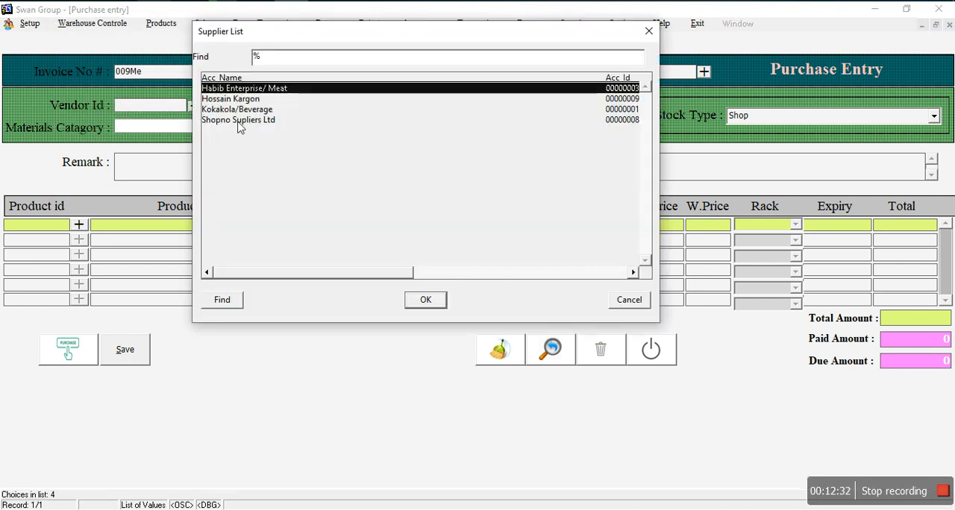
pyautogui.click(240, 120)
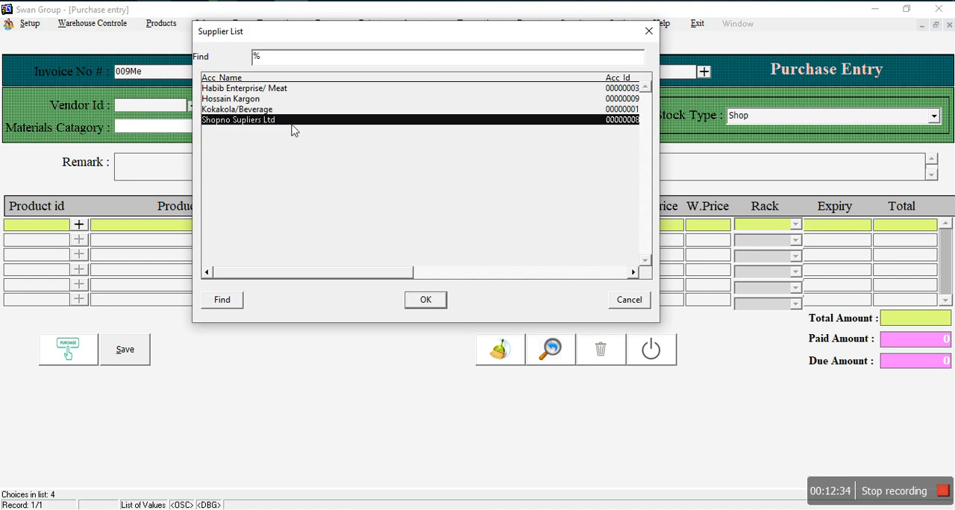
pyautogui.click(419, 302)
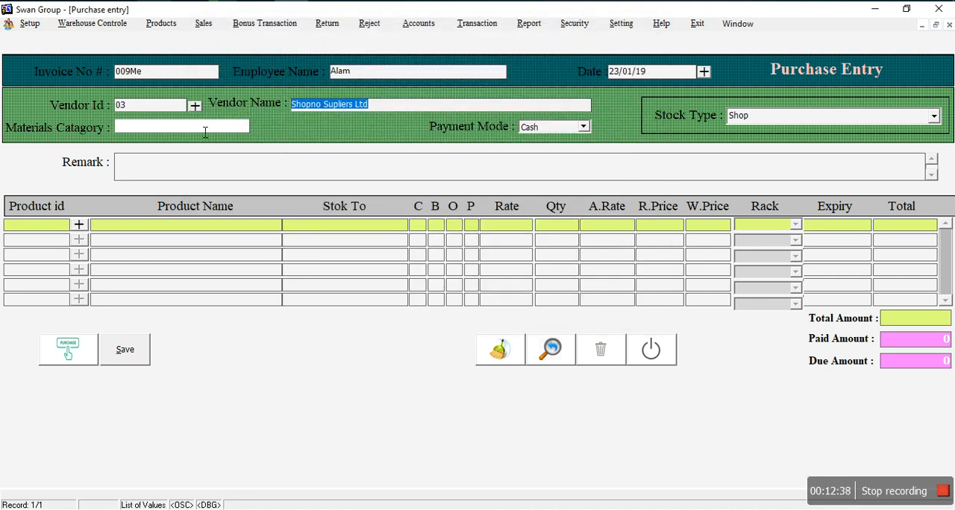
# Step: Set the purchase's materials category to Personal Care and add Closeup Toothpaste Menthol Fresh-100gm-00013 as the first product line
pyautogui.click(205, 131)
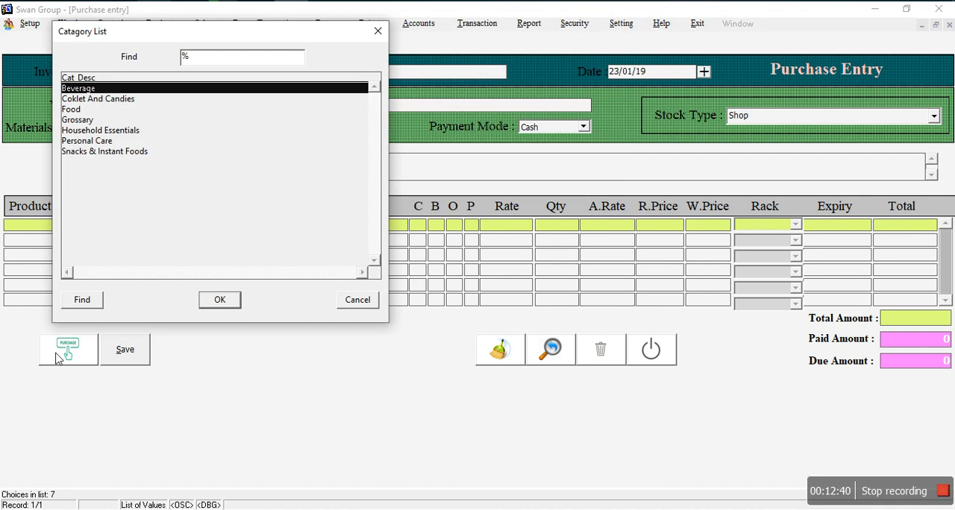
pyautogui.click(87, 142)
pyautogui.click(216, 303)
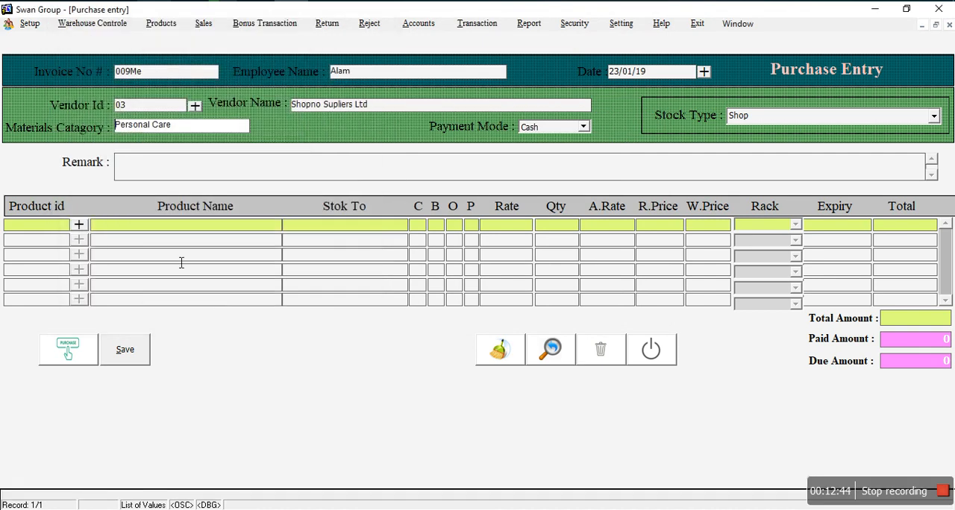
pyautogui.click(79, 224)
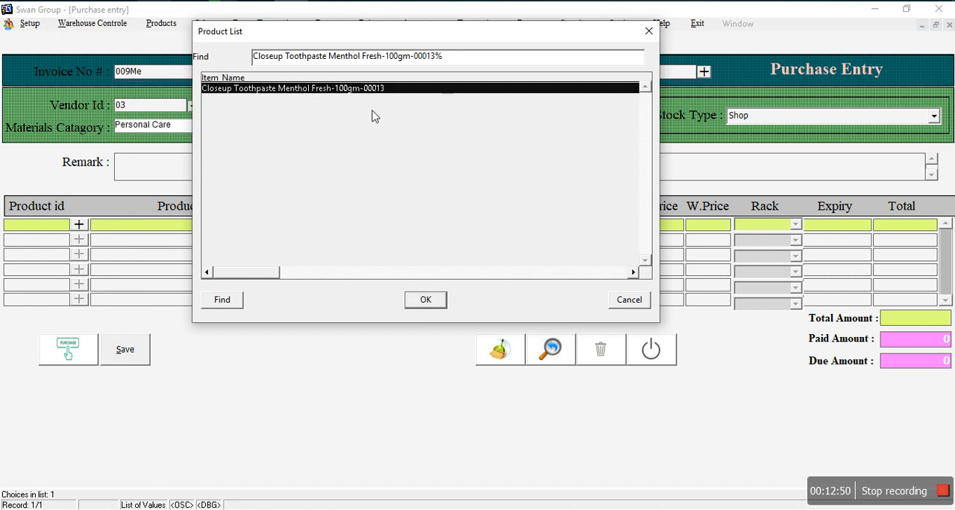
pyautogui.click(436, 298)
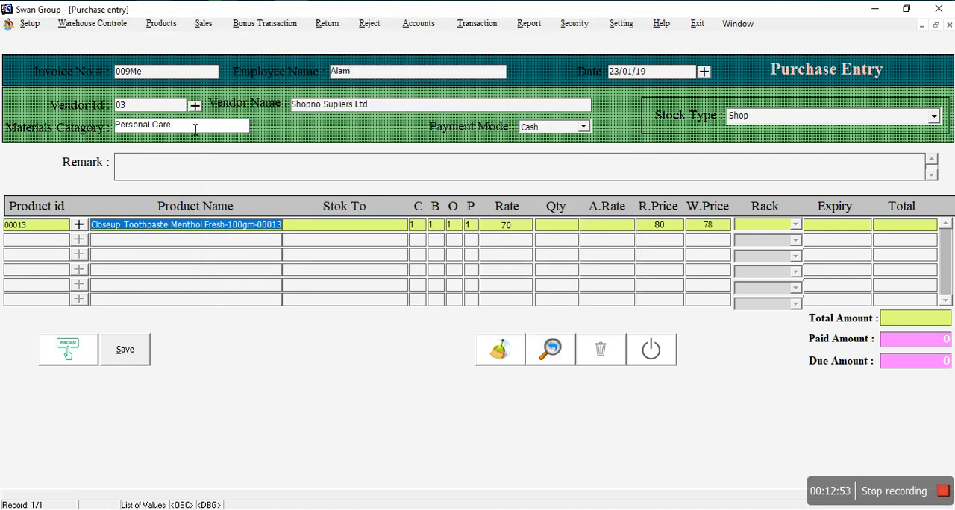
# Step: Change the materials category to Household Essentials and add Tipin Storage Box Small as the second product line
pyautogui.doubleClick(194, 129)
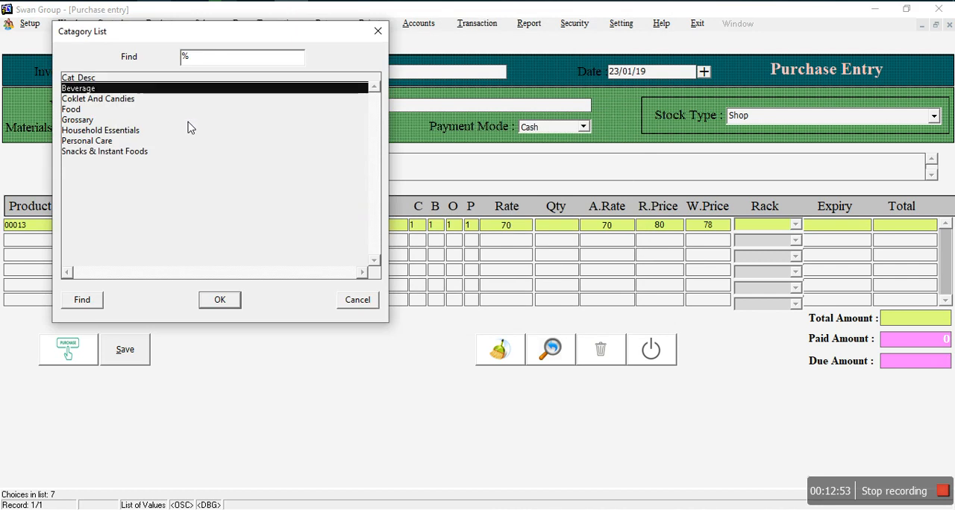
pyautogui.click(99, 132)
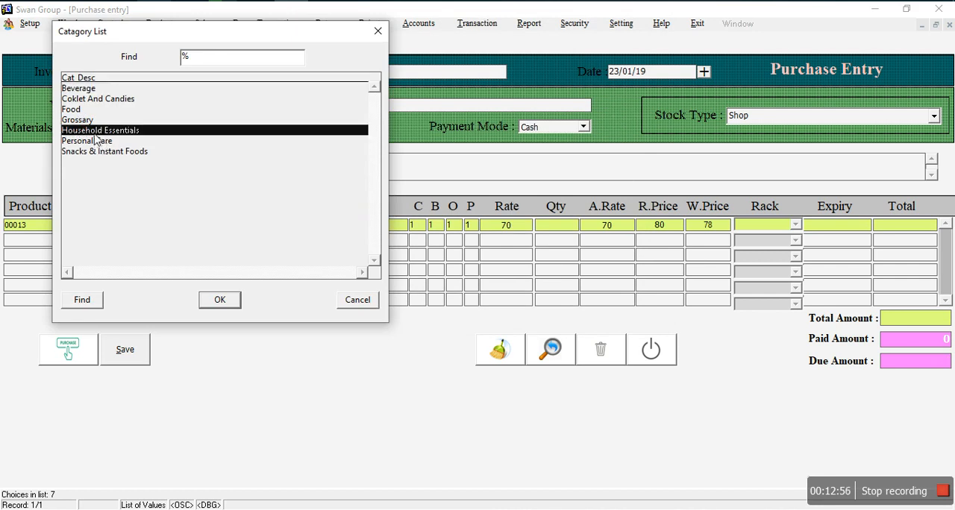
pyautogui.click(215, 301)
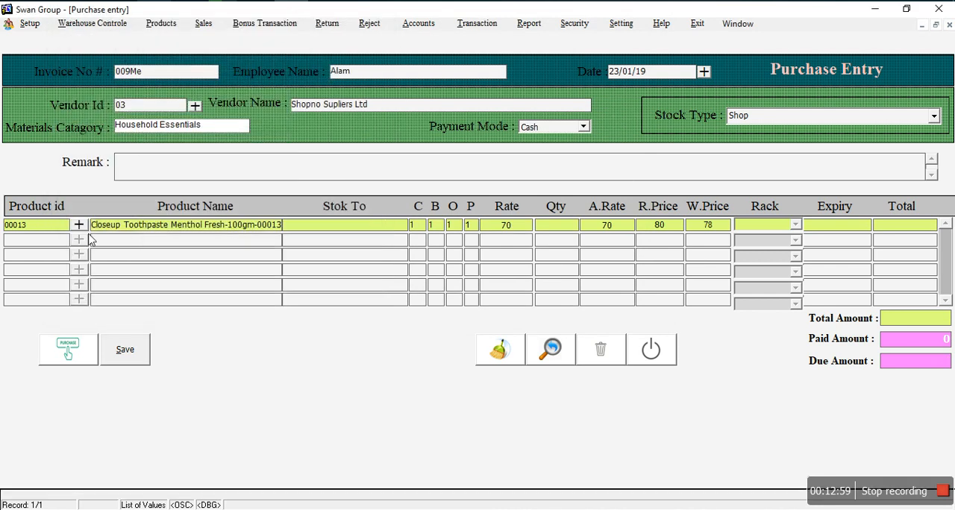
pyautogui.click(128, 247)
pyautogui.click(78, 239)
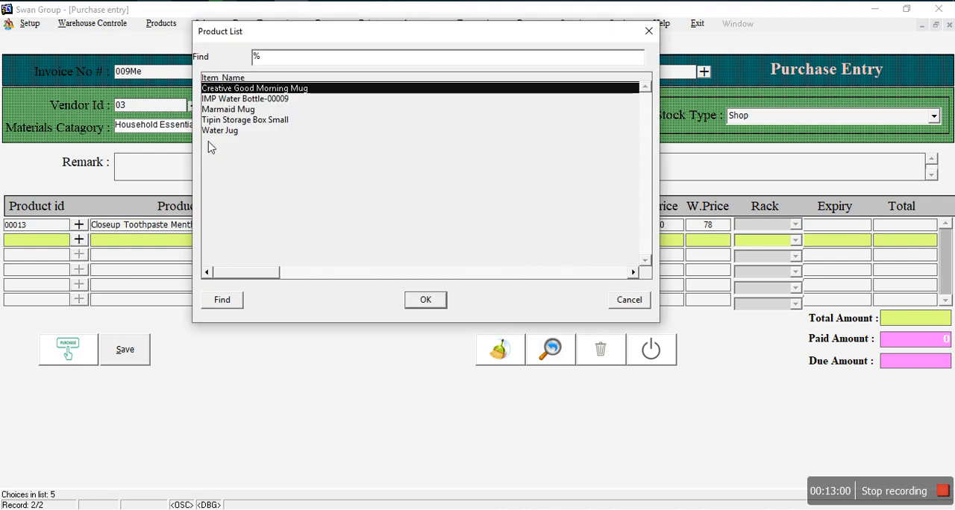
pyautogui.click(221, 122)
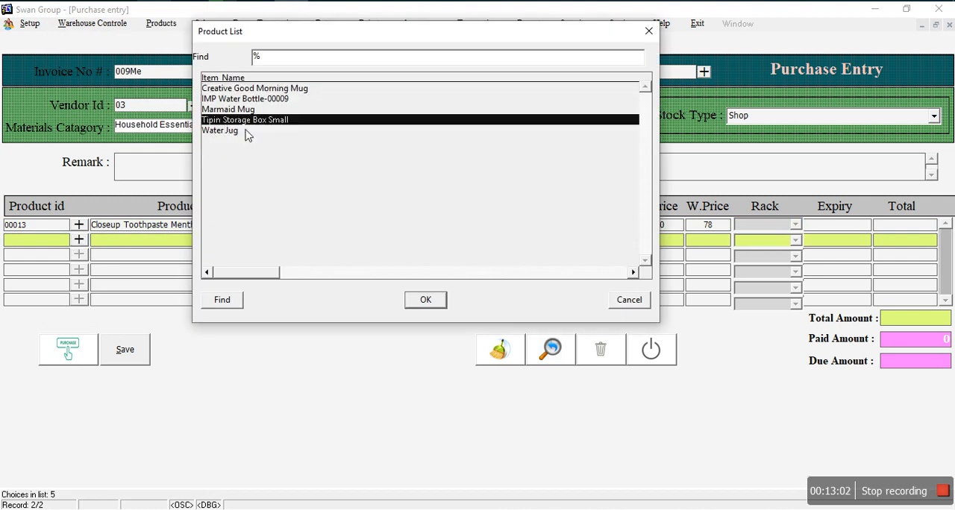
pyautogui.click(427, 300)
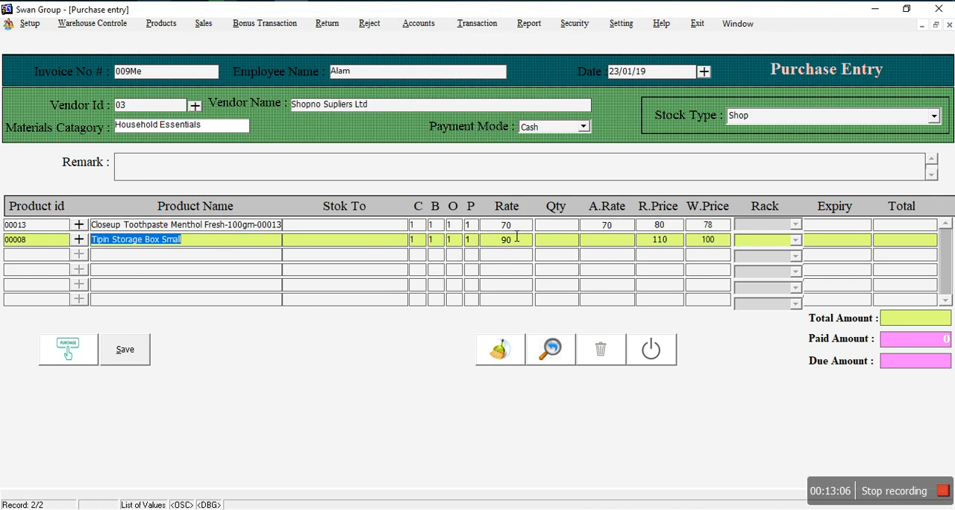
# Step: Set the quantity to 5 for both the toothpaste line and the storage box line
pyautogui.click(554, 225)
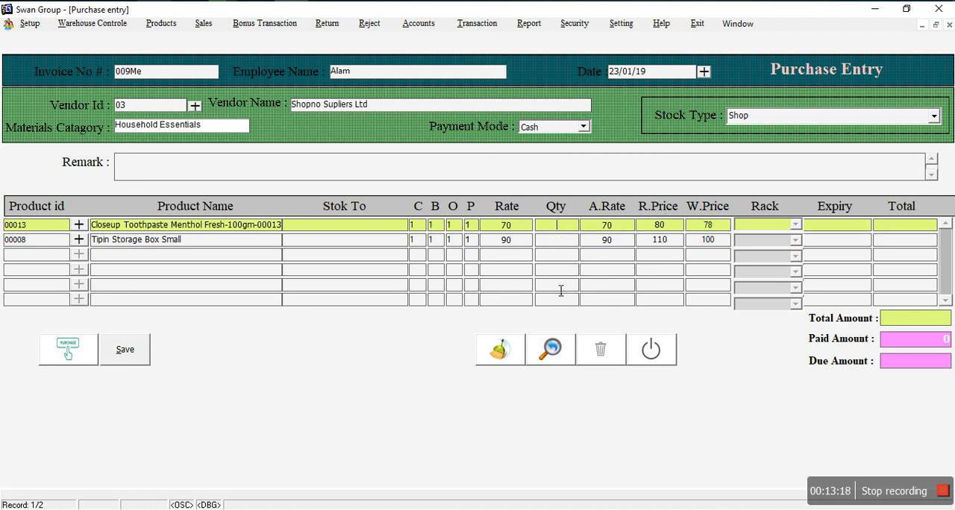
pyautogui.press('Tab')
pyautogui.press('Tab')
pyautogui.press('Tab')
pyautogui.click(558, 244)
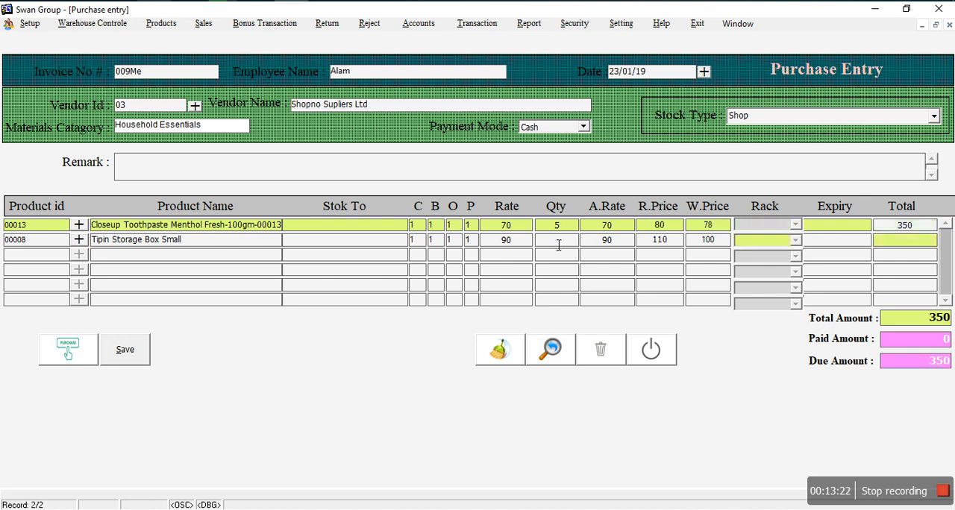
pyautogui.press('Tab')
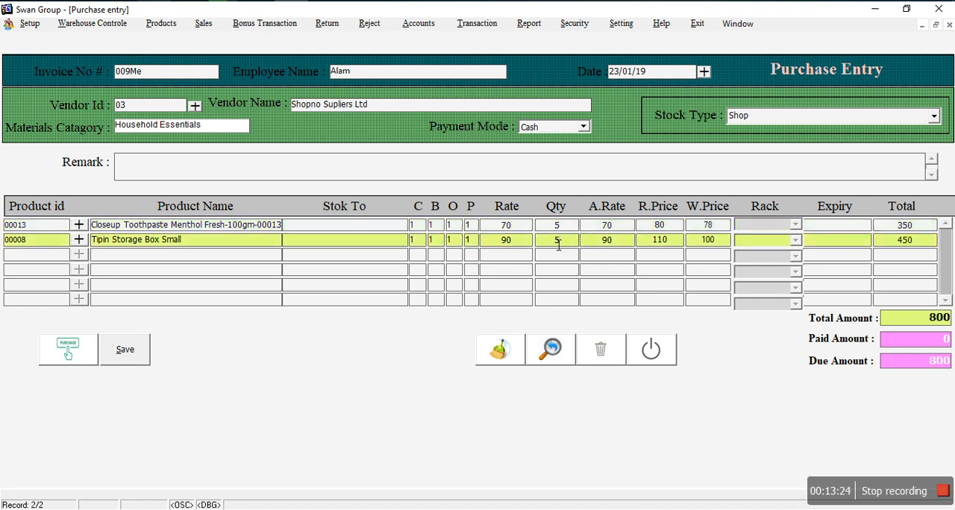
# Step: Enter a paid amount of 800, save the purchase entry, and exit the form
pyautogui.click(948, 345)
pyautogui.write('800')
pyautogui.click(125, 351)
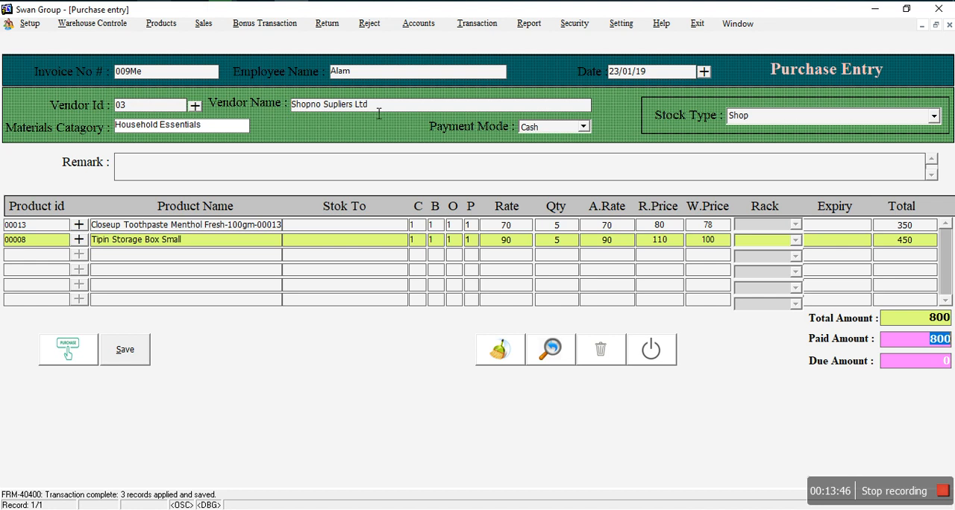
pyautogui.click(661, 350)
# Step: Open the Product Store form, add a new record, and name the item Ping Mug small
pyautogui.click(166, 24)
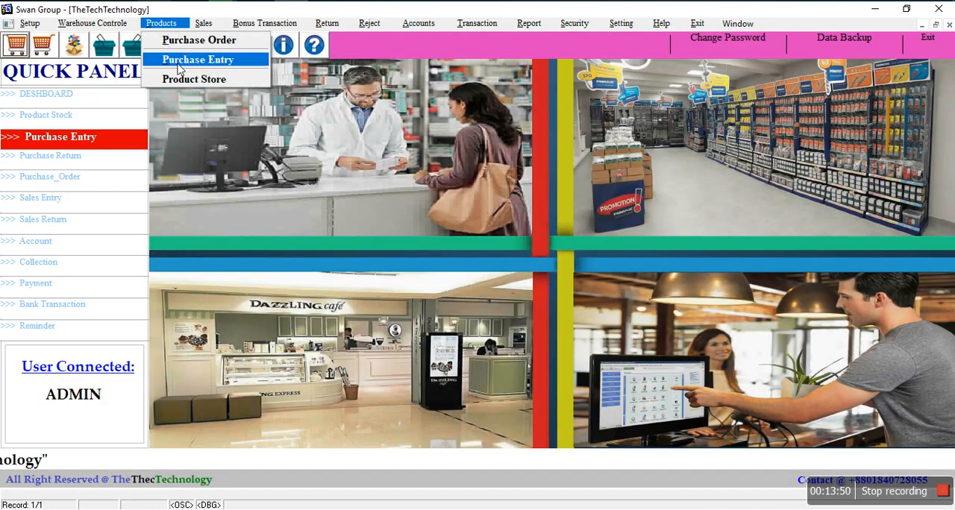
pyautogui.click(212, 82)
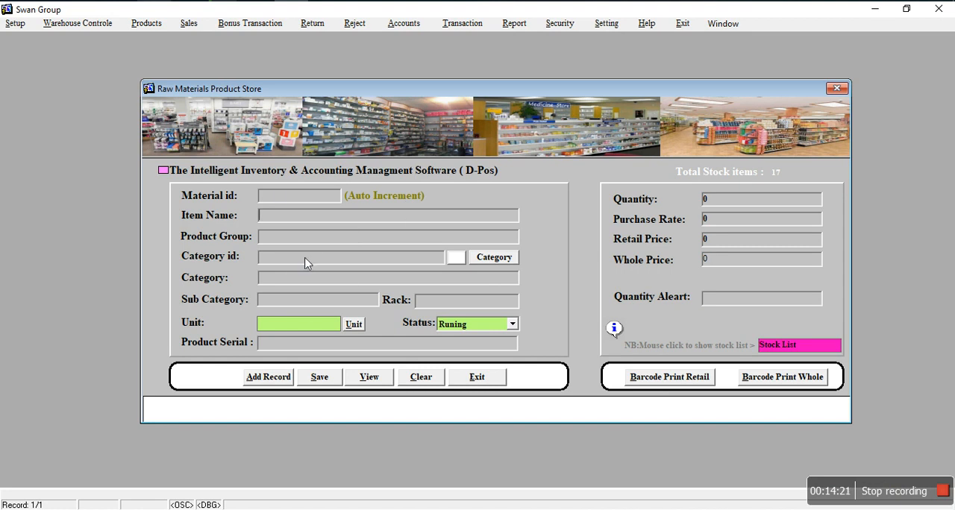
pyautogui.click(270, 382)
pyautogui.write('Pin')
pyautogui.write('g')
pyautogui.write(' Mng')
pyautogui.write(' small')
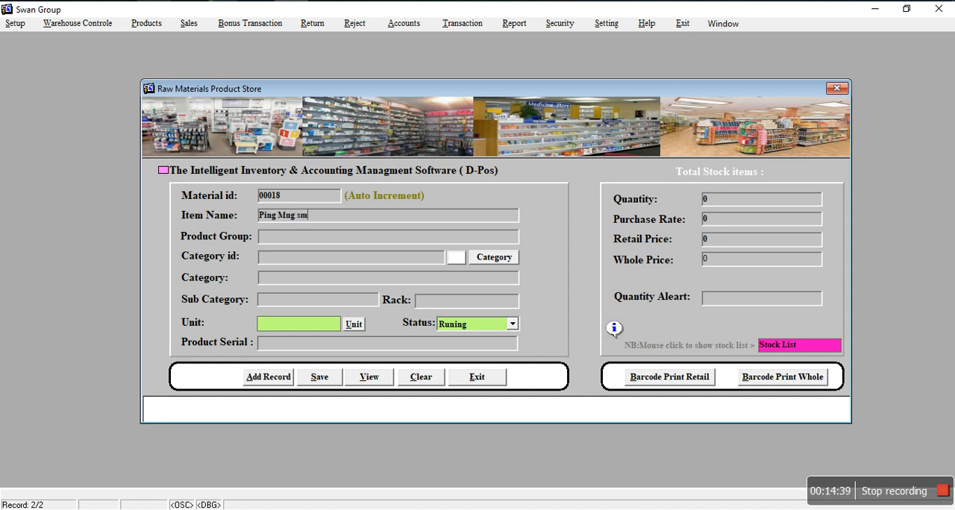
# Step: Set the new item's product group to Shopno Supliers Ltd from the supplier list
pyautogui.click(324, 240)
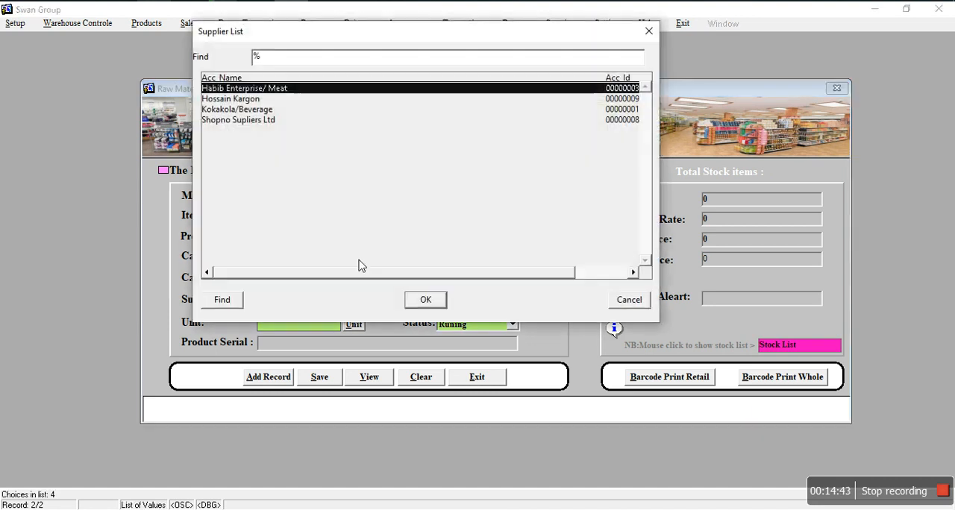
pyautogui.click(239, 123)
pyautogui.click(423, 299)
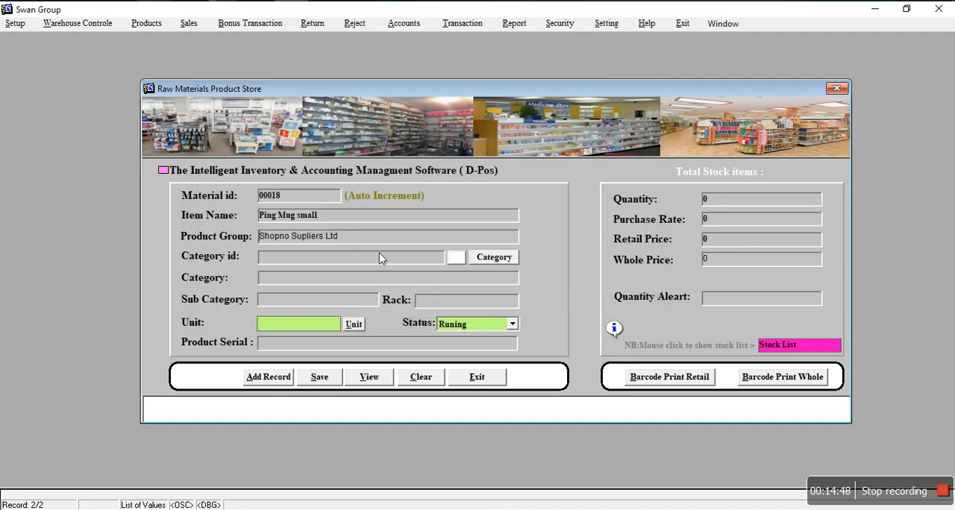
# Step: Assign the new item to the Household Essentials category and set its unit to Pcs
pyautogui.click(460, 263)
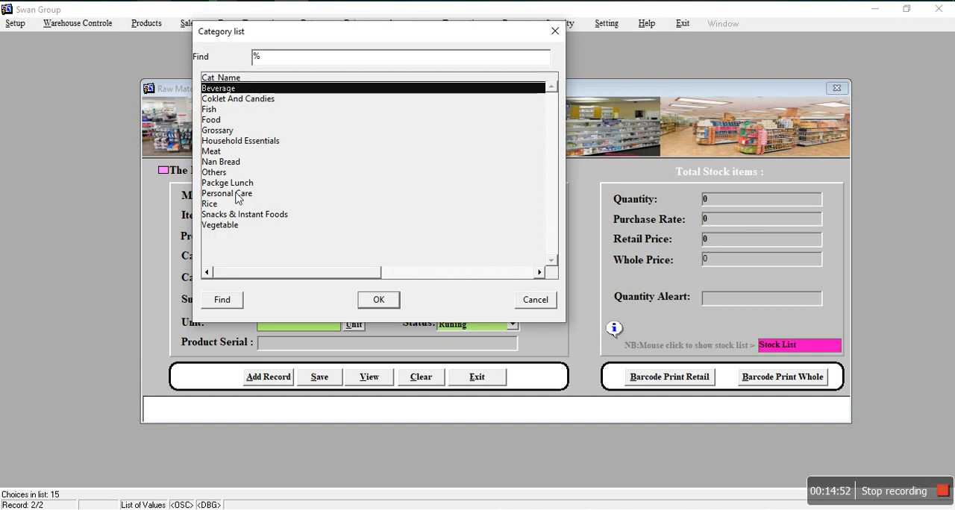
pyautogui.click(240, 142)
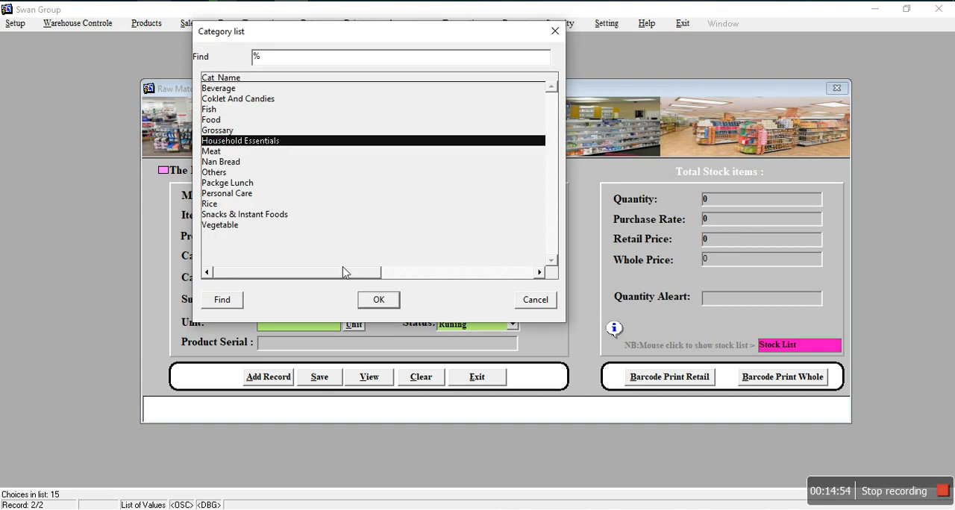
pyautogui.click(369, 299)
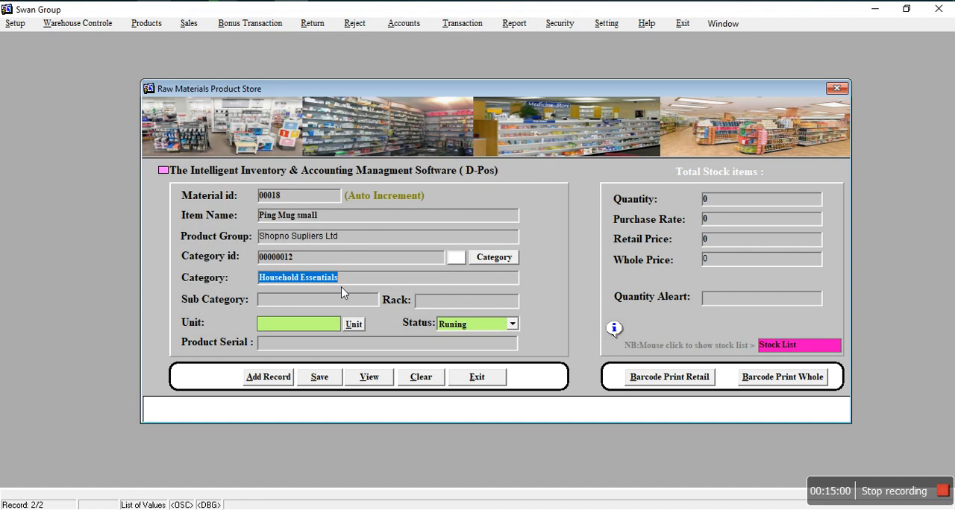
pyautogui.doubleClick(337, 330)
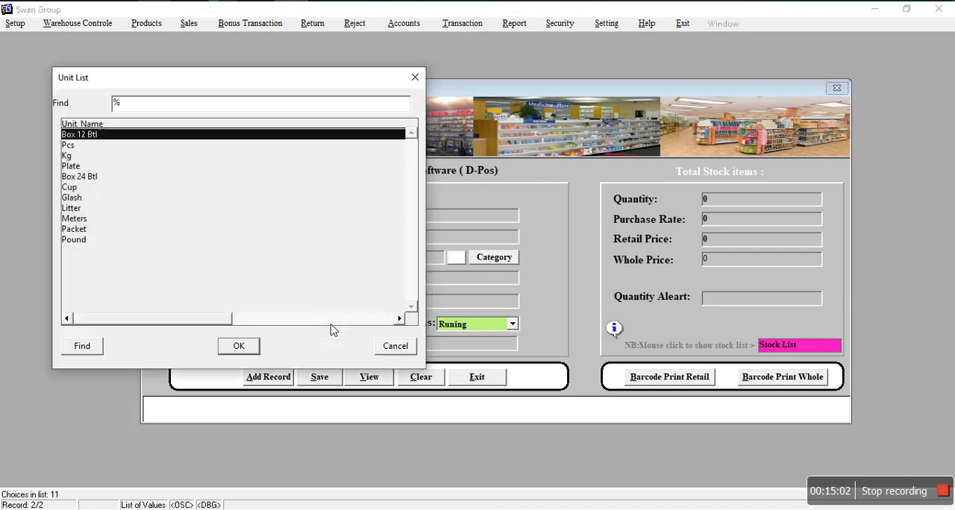
pyautogui.click(82, 147)
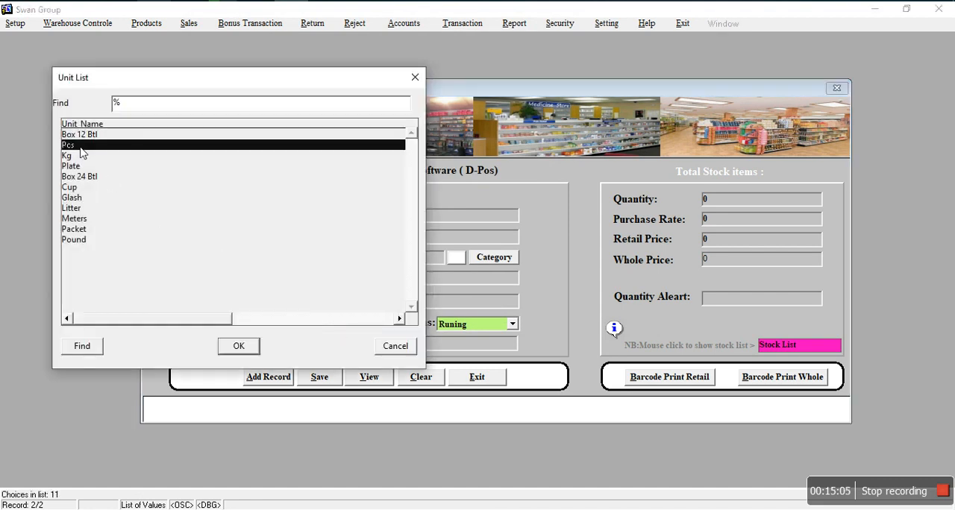
pyautogui.click(238, 347)
# Step: Enter quantity 10, purchase rate 120, retail price 150, whole price 130 and quantity alert 5, and save the new product
pyautogui.click(717, 200)
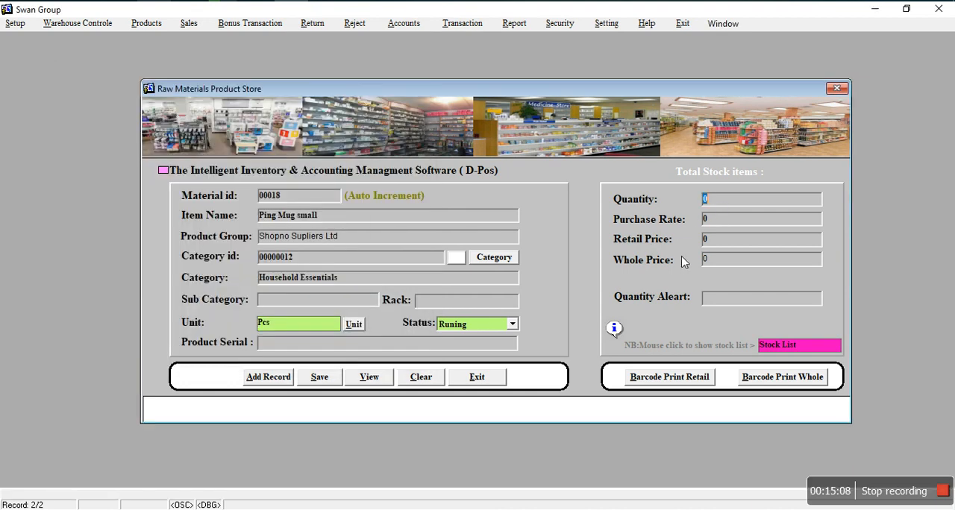
pyautogui.write('10')
pyautogui.click(711, 219)
pyautogui.write('120')
pyautogui.click(733, 247)
pyautogui.write('150')
pyautogui.click(723, 266)
pyautogui.write('130')
pyautogui.write('5')
pyautogui.click(318, 379)
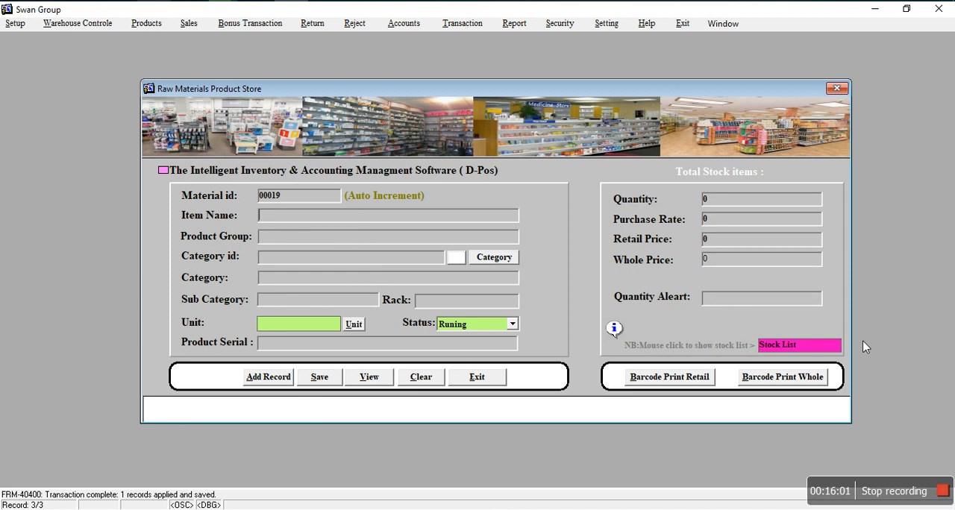
# Step: Review the stock list down to its last item and close it without choosing a product
pyautogui.click(804, 351)
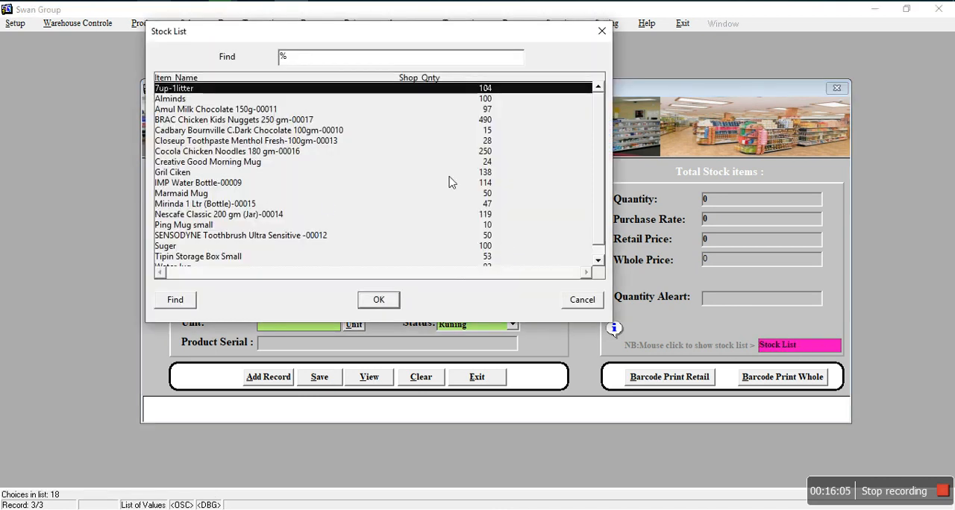
pyautogui.click(599, 261)
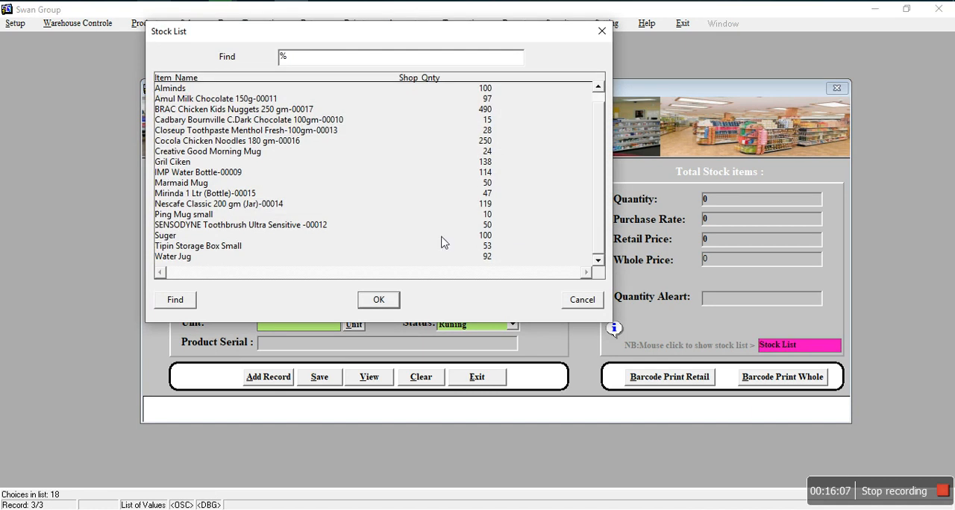
pyautogui.click(582, 300)
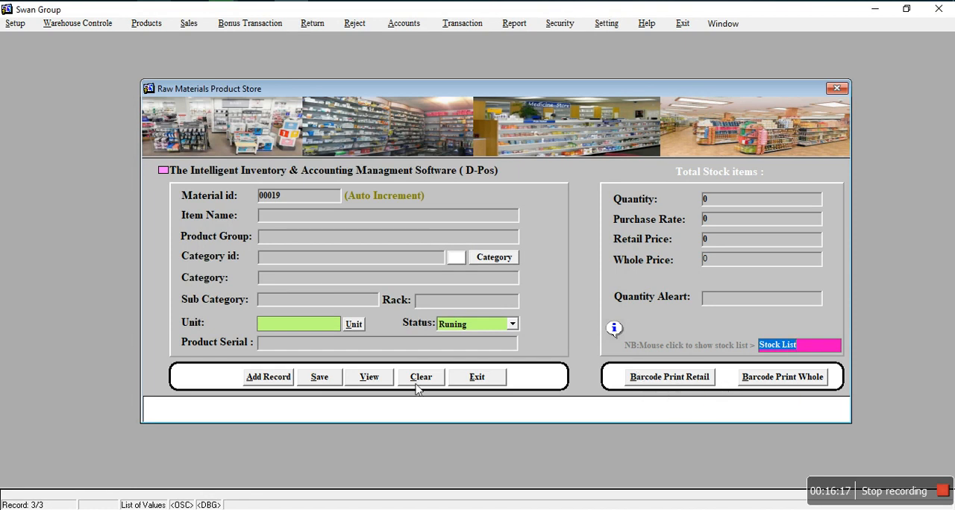
# Step: Load the stored product records without saving pending changes and go to the Creative Good Morning Mug record
pyautogui.click(362, 380)
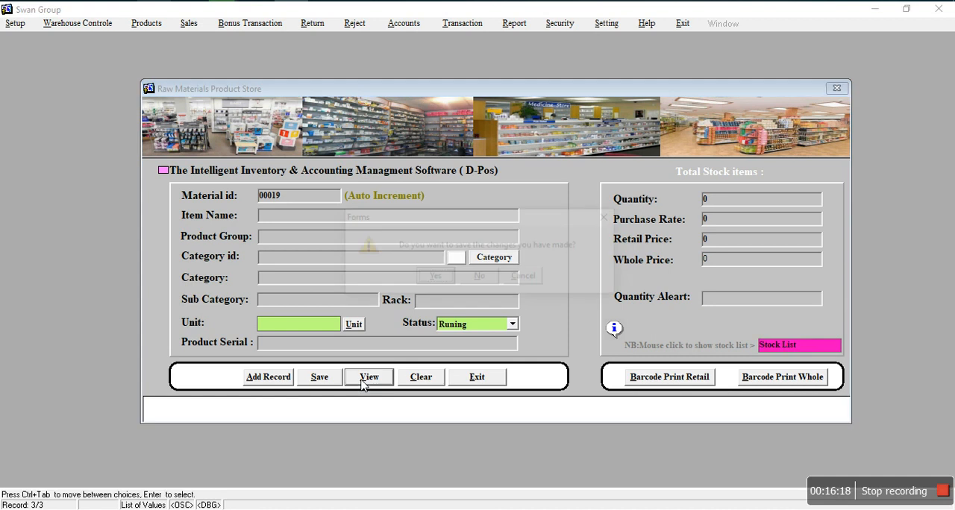
pyautogui.click(480, 276)
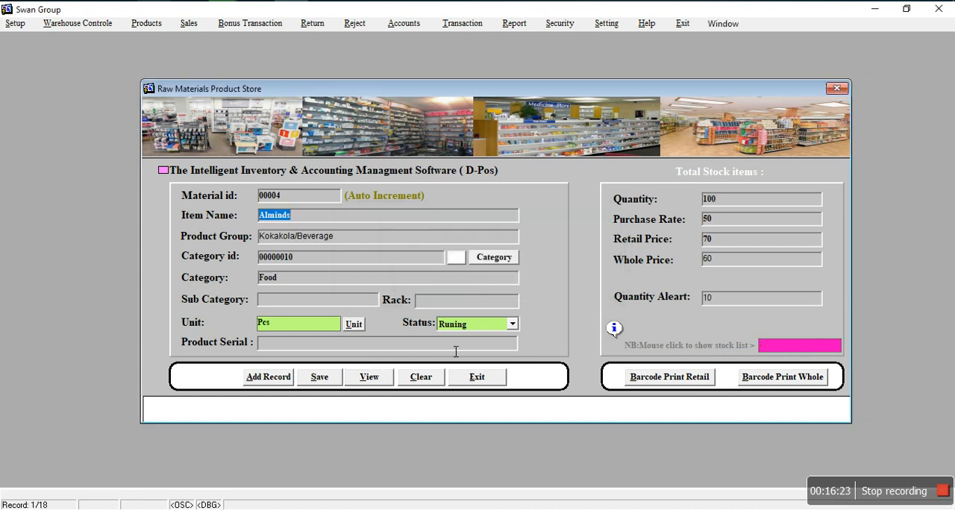
pyautogui.press('Down')
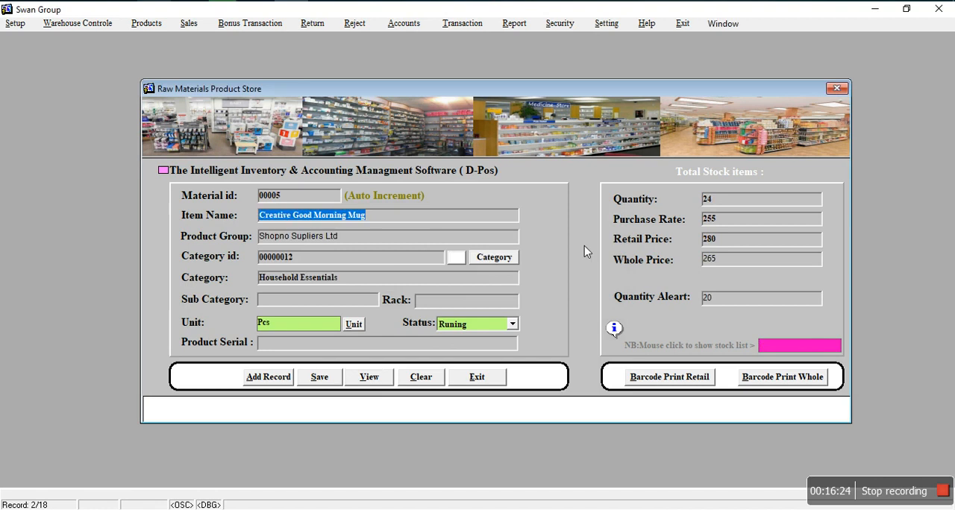
# Step: Set the mug's quantity to 10 and generate a retail barcode print preview for product id 00005
pyautogui.click(743, 205)
pyautogui.write('10')
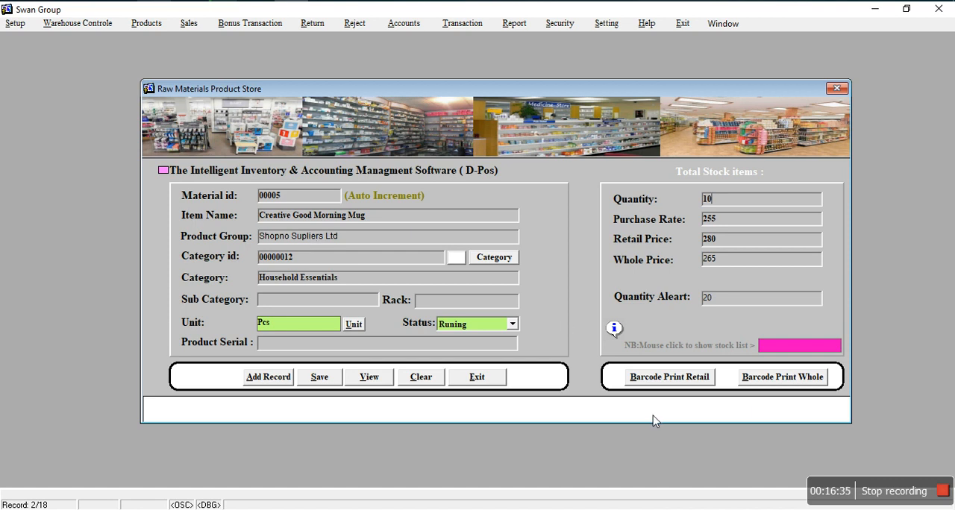
pyautogui.click(663, 378)
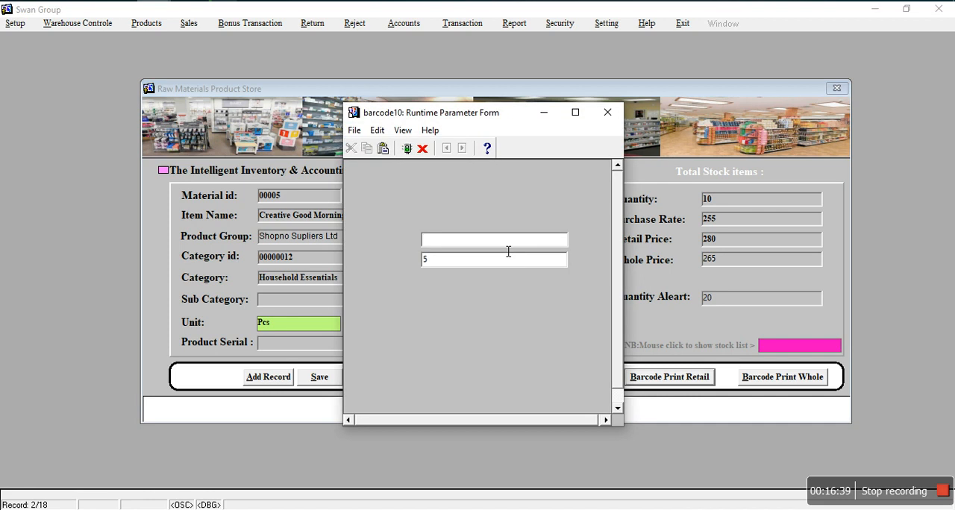
pyautogui.write('00005')
pyautogui.press('Return')
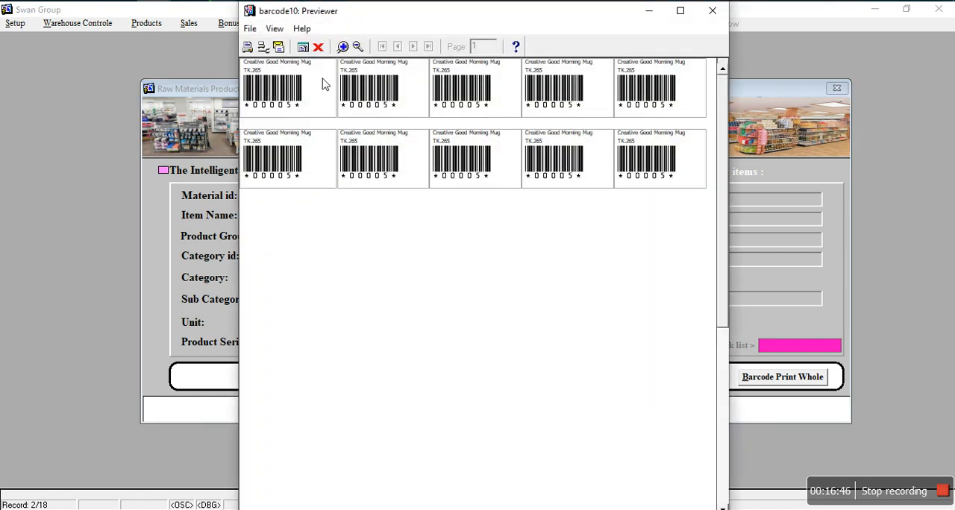
# Step: View the barcode preview at full window size, and close it along with the product store form without saving changes
pyautogui.click(680, 9)
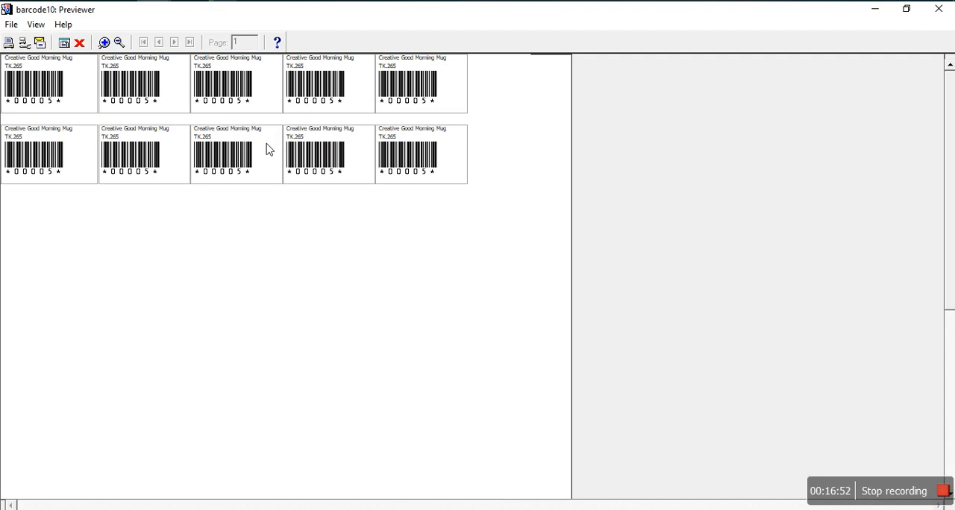
pyautogui.click(79, 43)
pyautogui.click(495, 380)
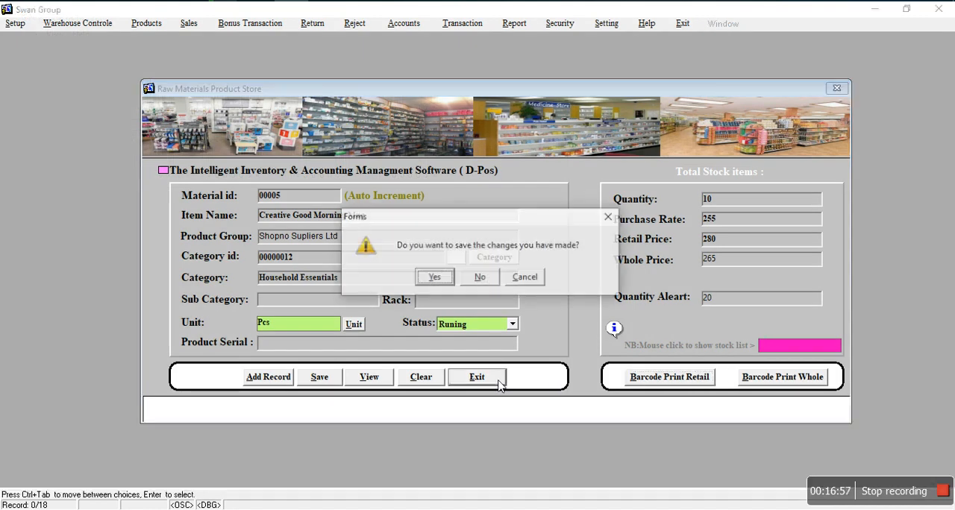
pyautogui.click(478, 277)
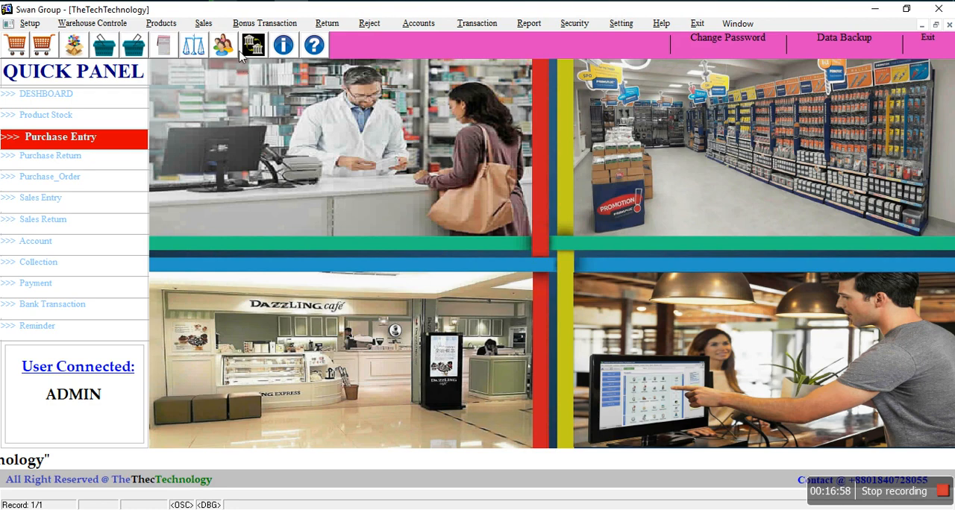
# Step: Relaunch BD-POS from the desktop and log in as ADMIN with the account password
pyautogui.press('super+d')
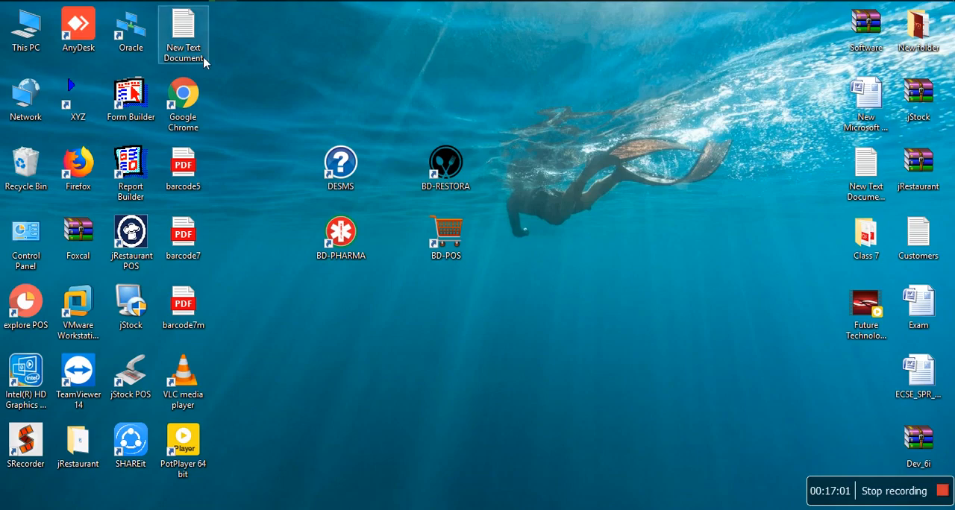
pyautogui.doubleClick(456, 237)
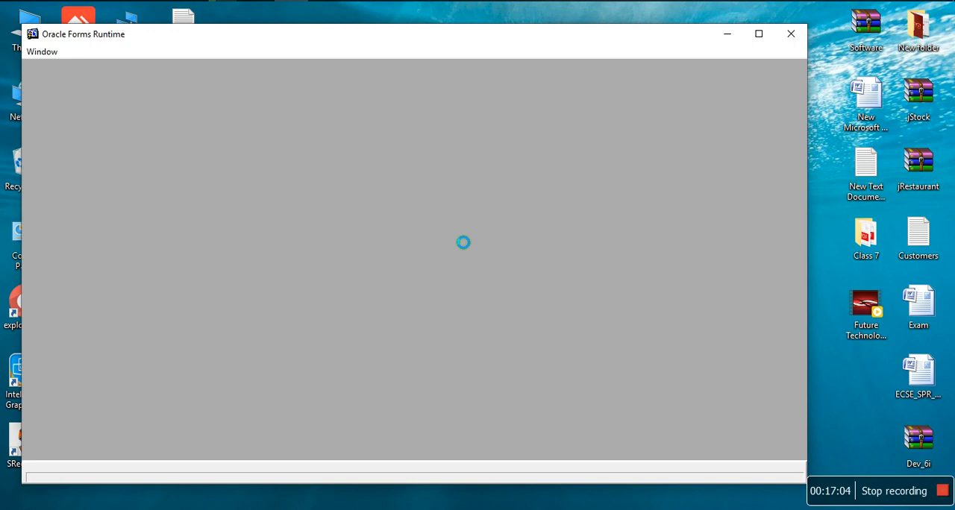
pyautogui.write('A')
pyautogui.write('IN')
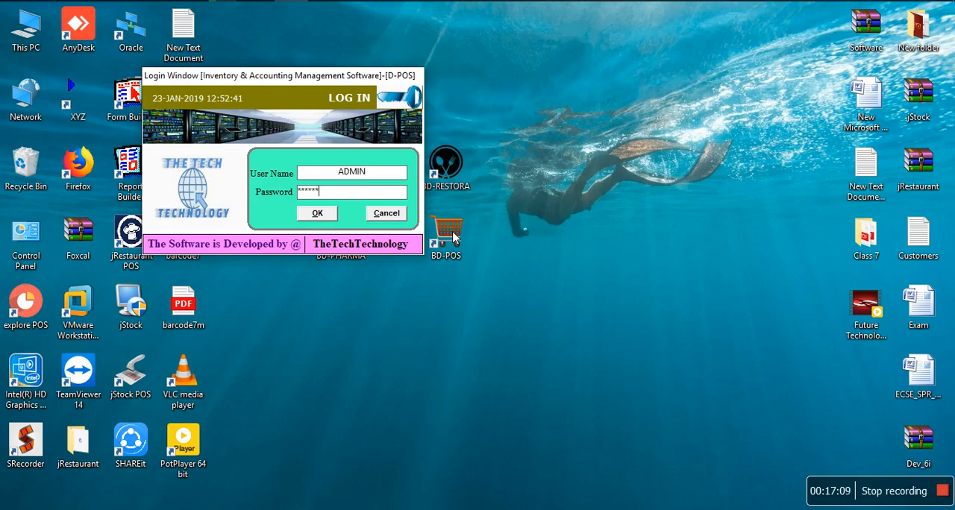
pyautogui.press('Return')
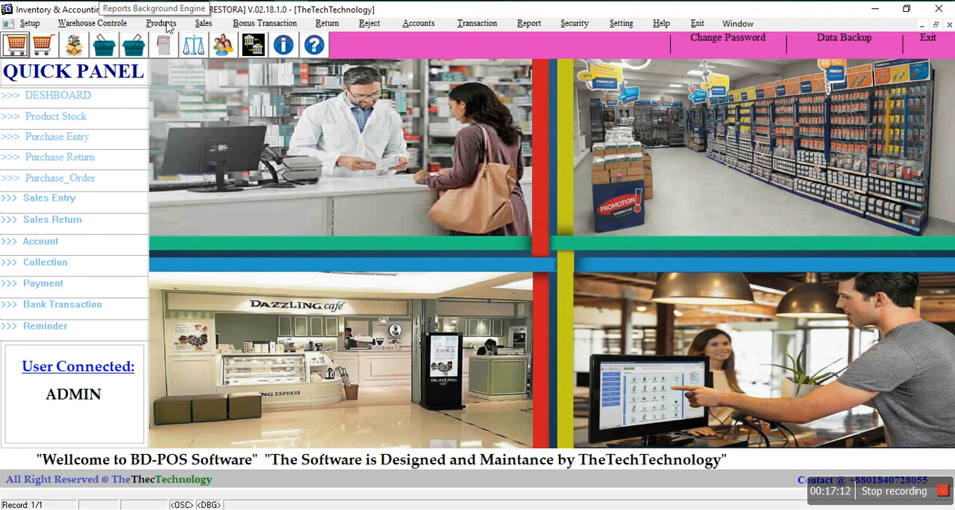
# Step: Open the sales entry/invoice form
pyautogui.click(164, 25)
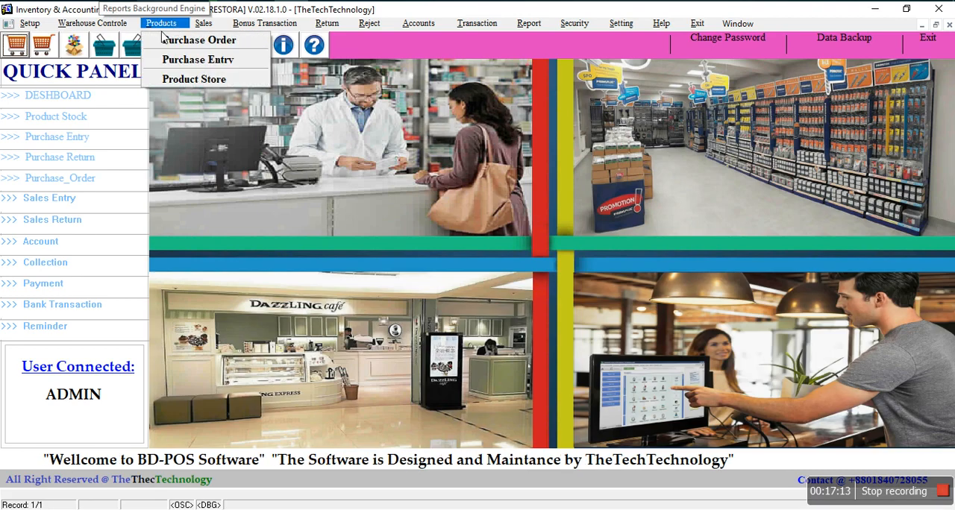
pyautogui.moveTo(200, 30)
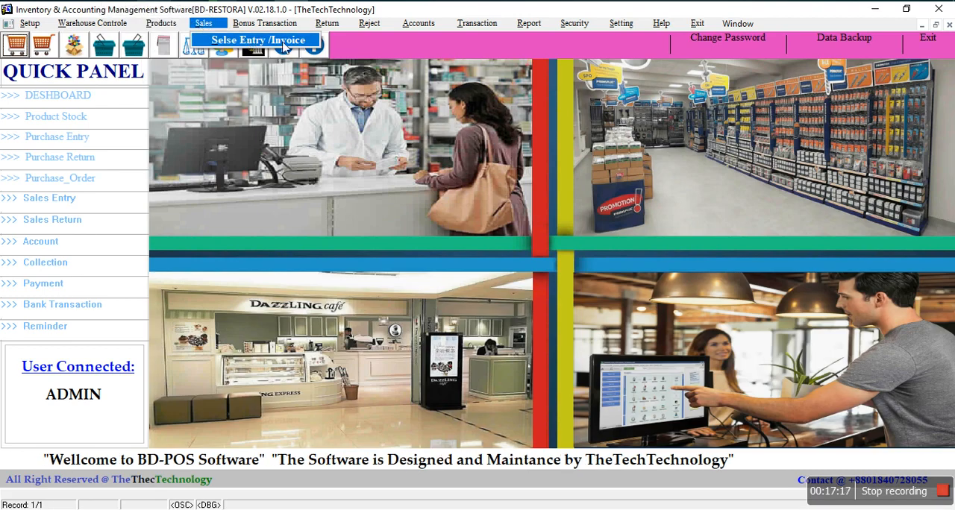
pyautogui.click(284, 41)
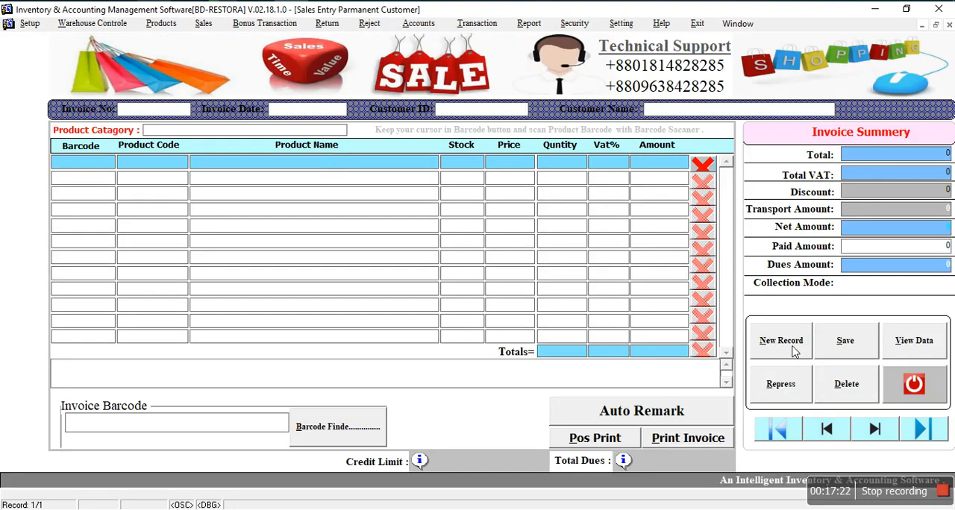
# Step: Generate the general product list report, view it at full window size and close it
pyautogui.click(537, 25)
pyautogui.moveTo(589, 40)
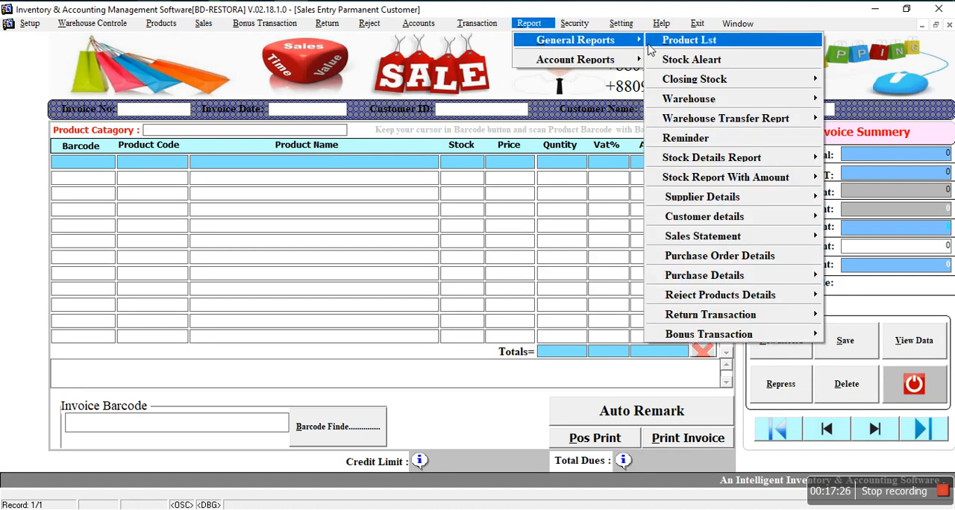
pyautogui.click(676, 42)
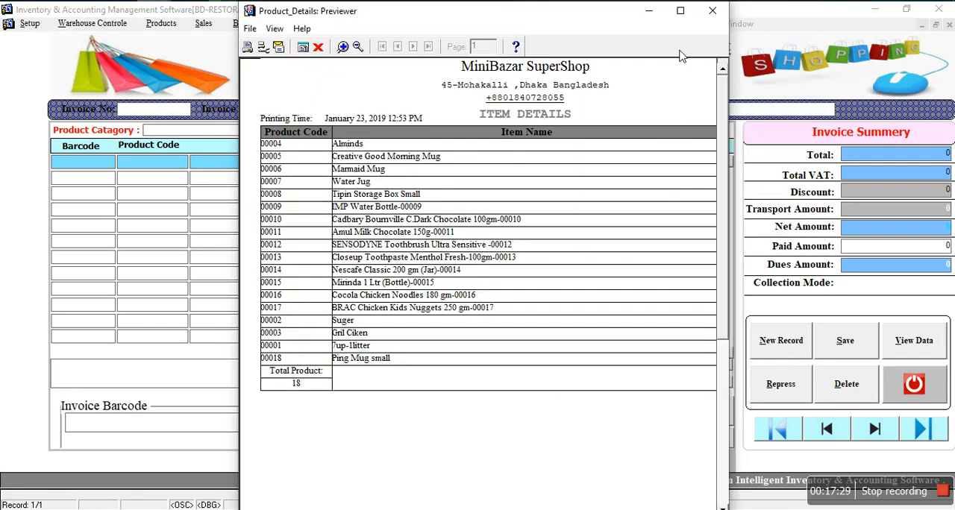
pyautogui.click(683, 7)
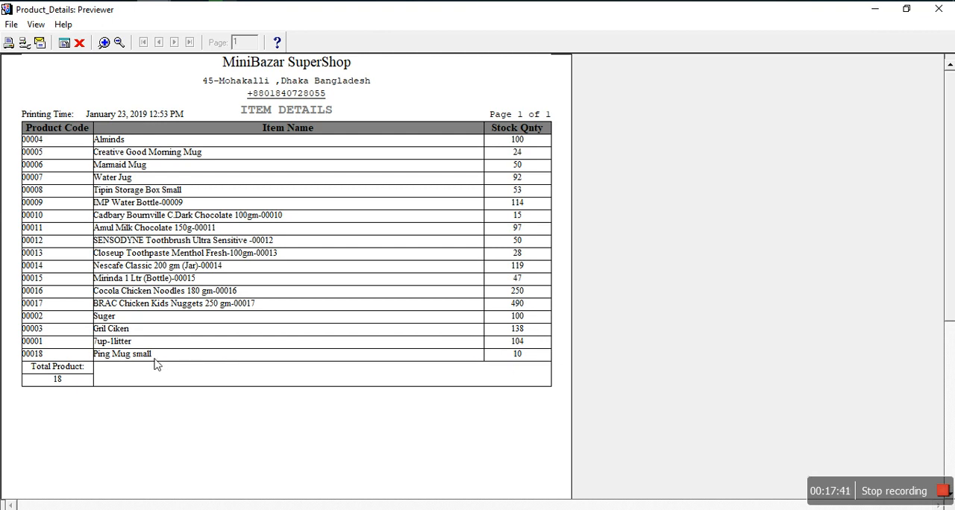
pyautogui.click(79, 43)
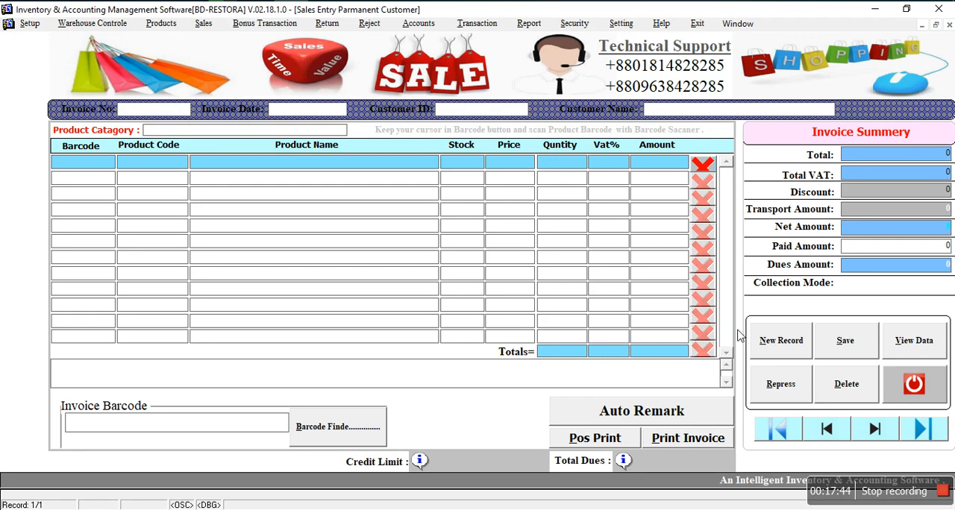
# Step: Start a new sales invoice record and set its invoice date to 23-JAN-19
pyautogui.click(776, 343)
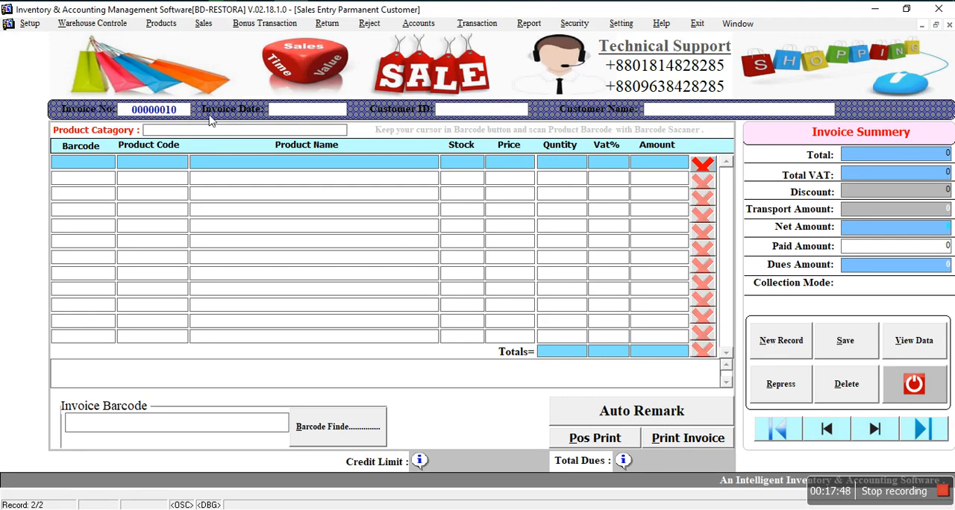
pyautogui.click(293, 116)
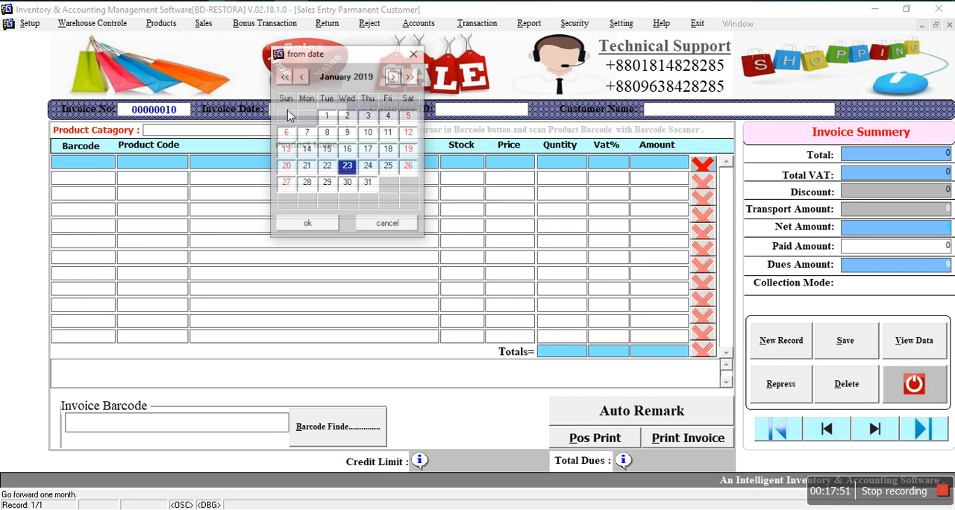
pyautogui.click(307, 225)
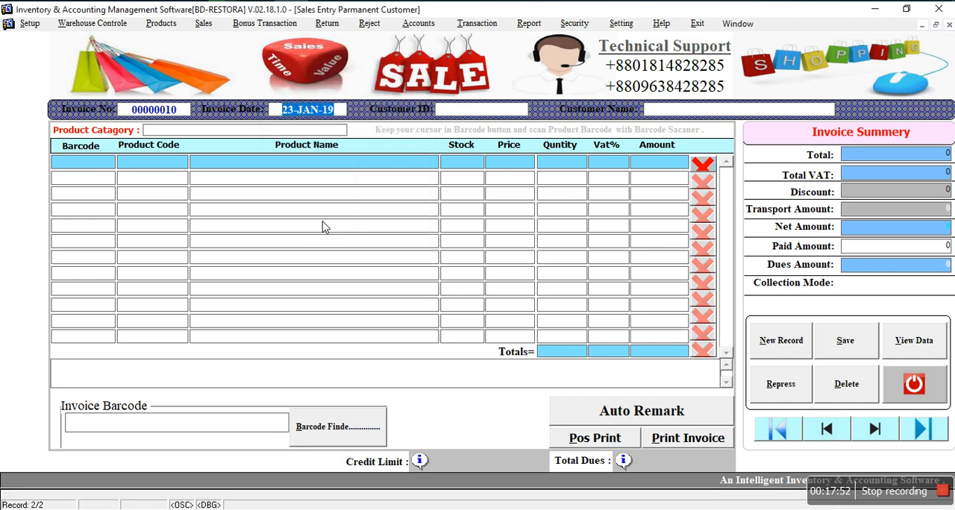
# Step: Assign Cash Customer from the customer list to the new invoice
pyautogui.click(458, 112)
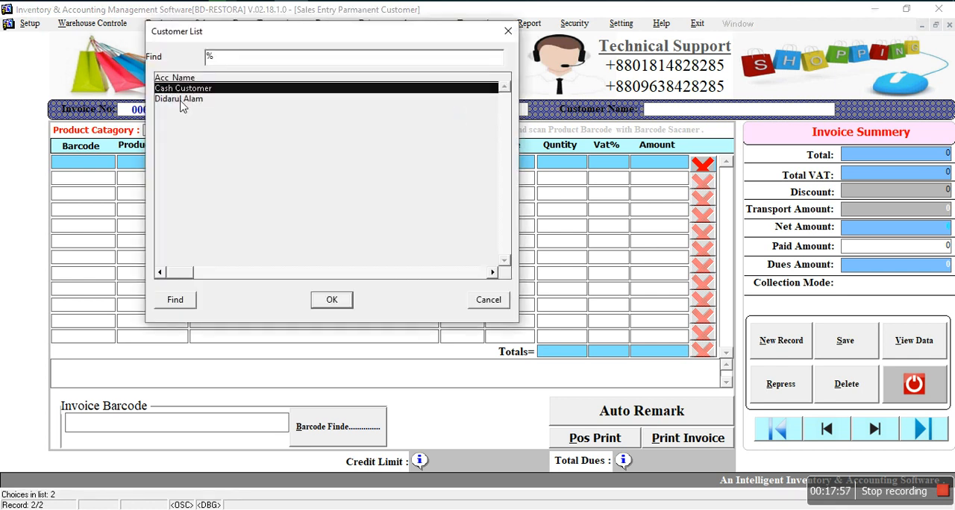
pyautogui.click(180, 102)
pyautogui.click(180, 91)
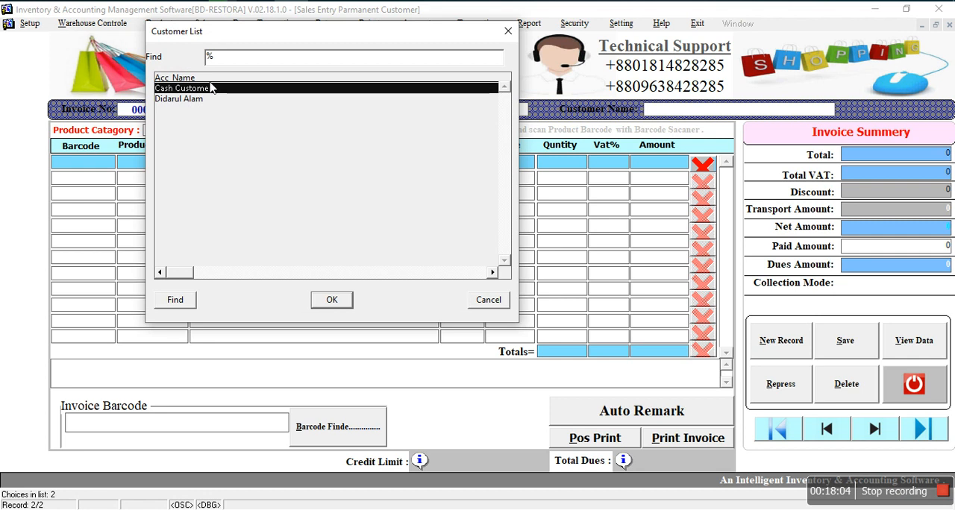
pyautogui.click(180, 107)
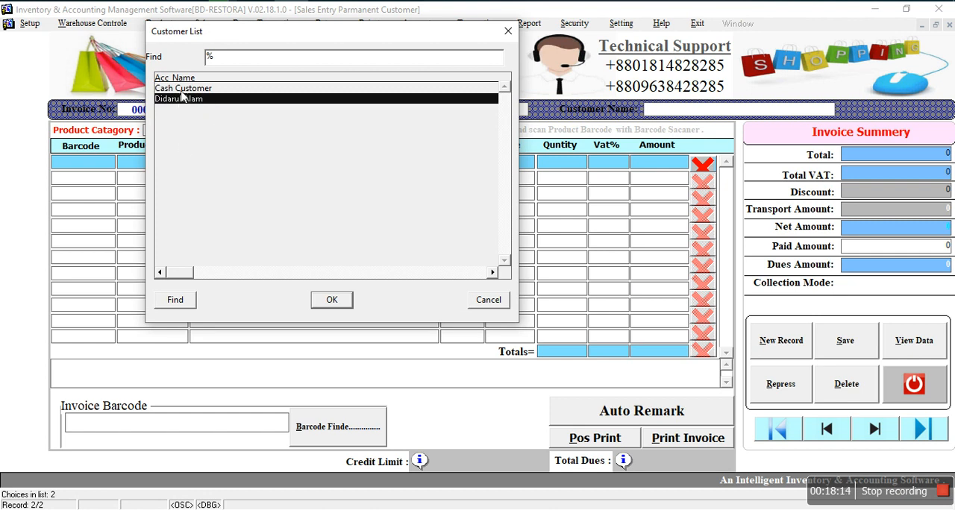
pyautogui.click(181, 90)
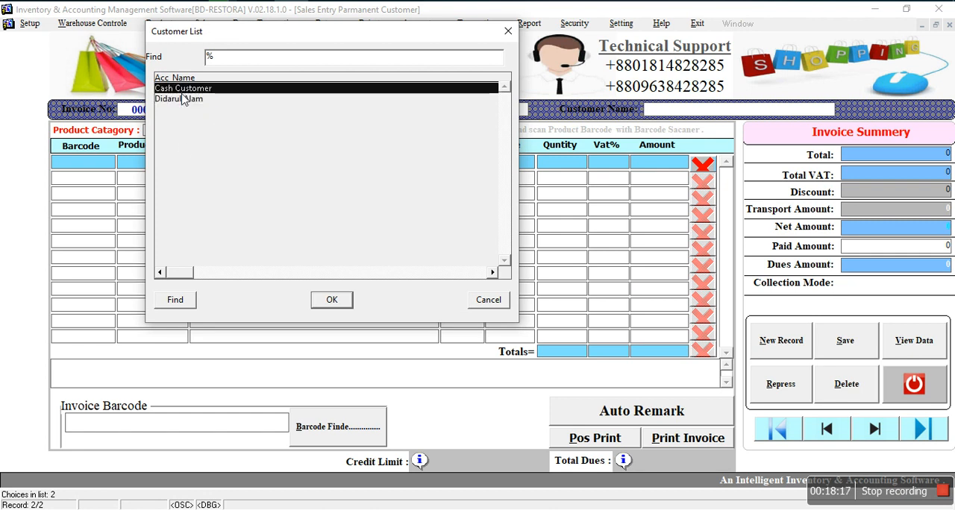
pyautogui.click(327, 299)
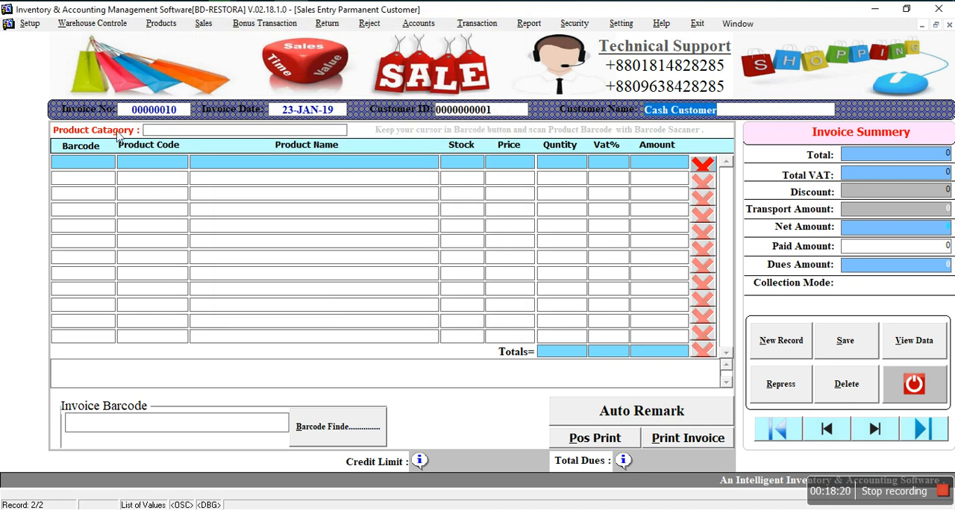
# Step: Set the invoice's product category to Household Essentials
pyautogui.click(215, 135)
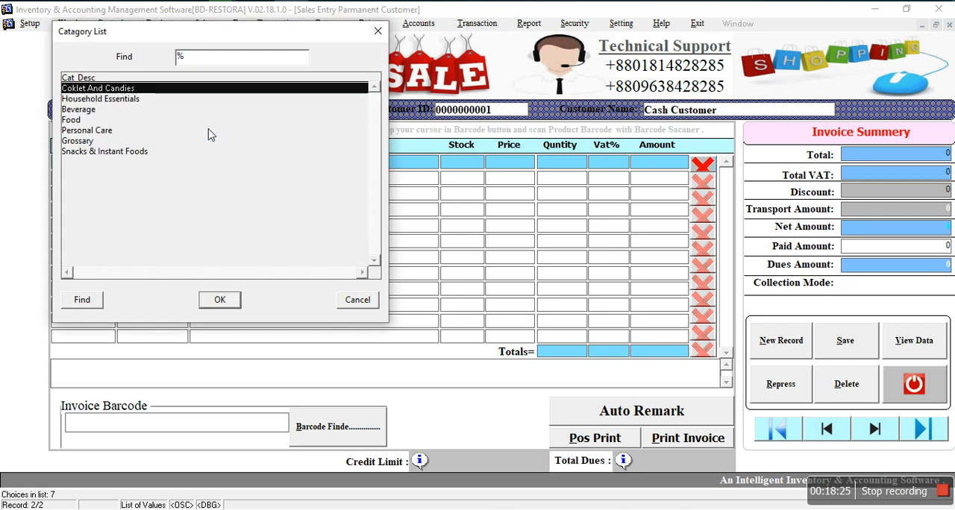
pyautogui.click(103, 100)
pyautogui.click(220, 299)
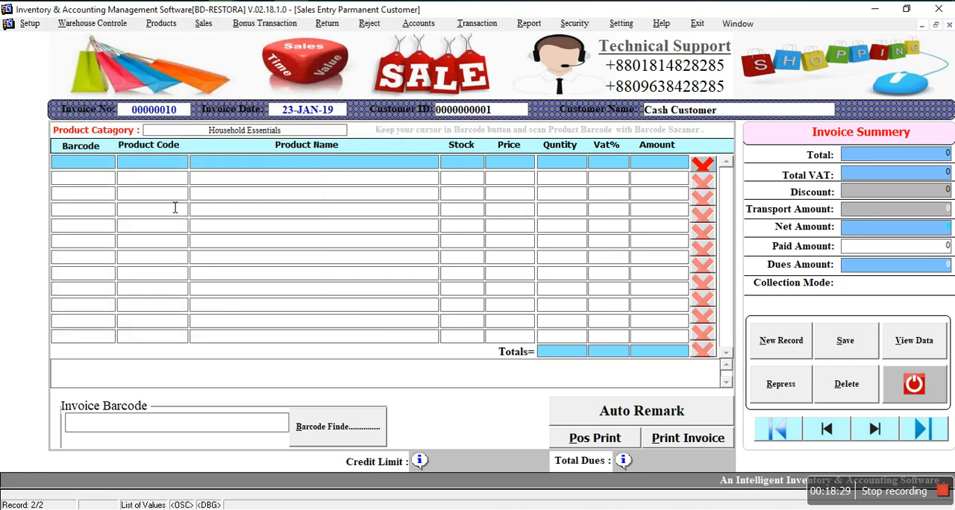
# Step: Add Ping Mug small (00018) and Water Jug (00007) as the first two product lines of the invoice
pyautogui.click(95, 169)
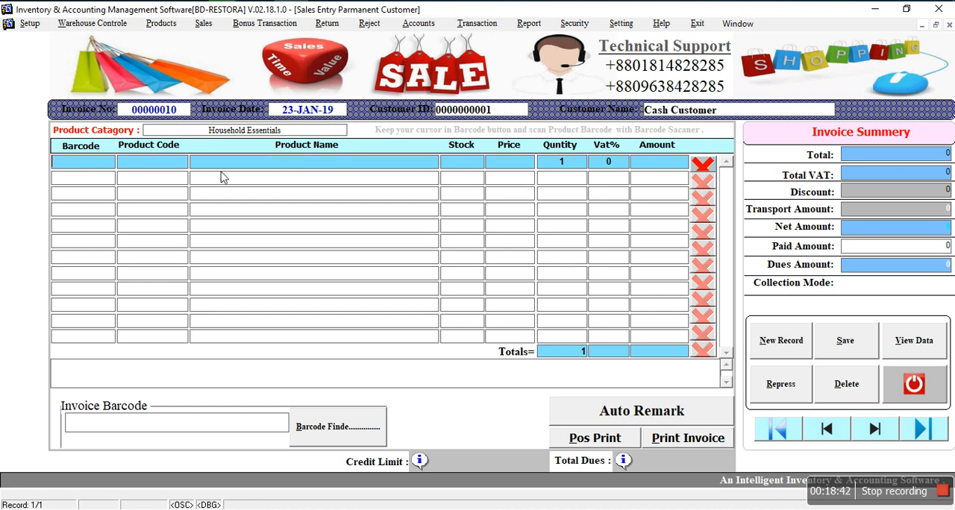
pyautogui.doubleClick(156, 173)
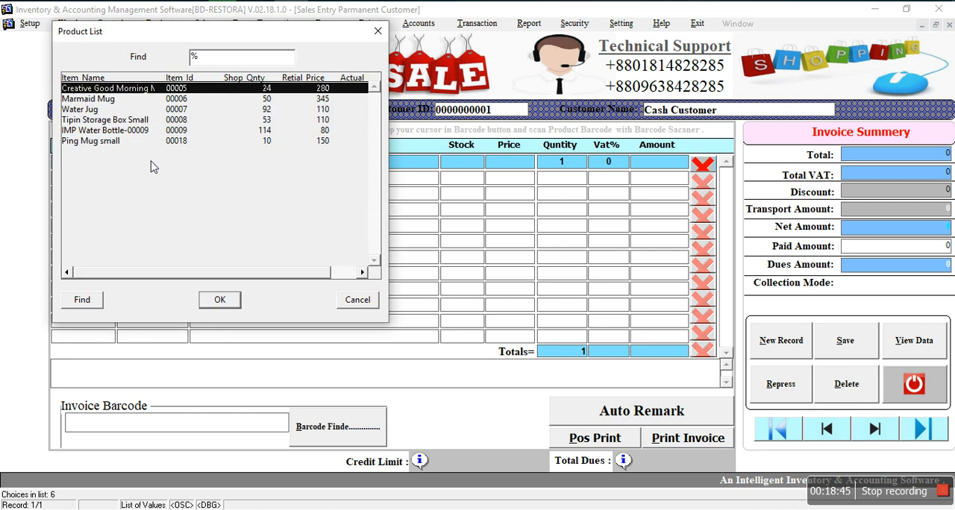
pyautogui.click(104, 144)
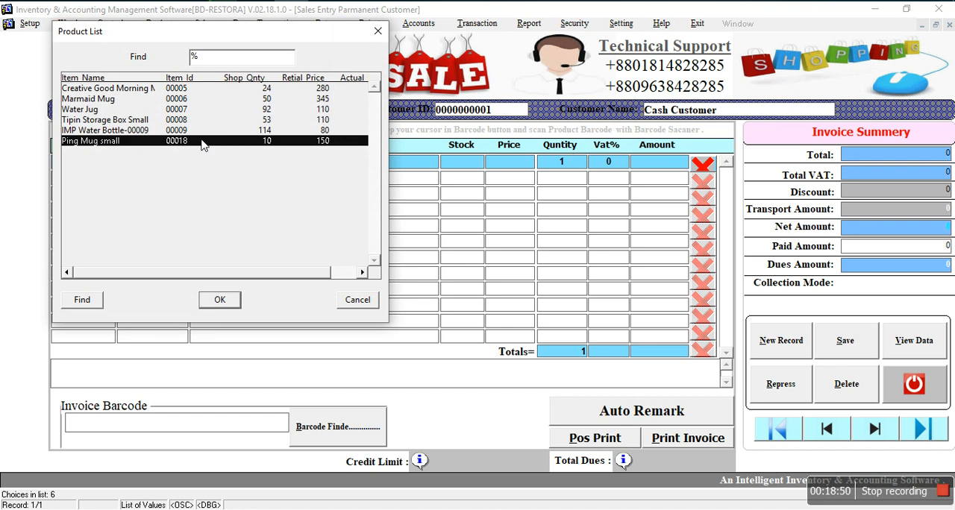
pyautogui.click(214, 301)
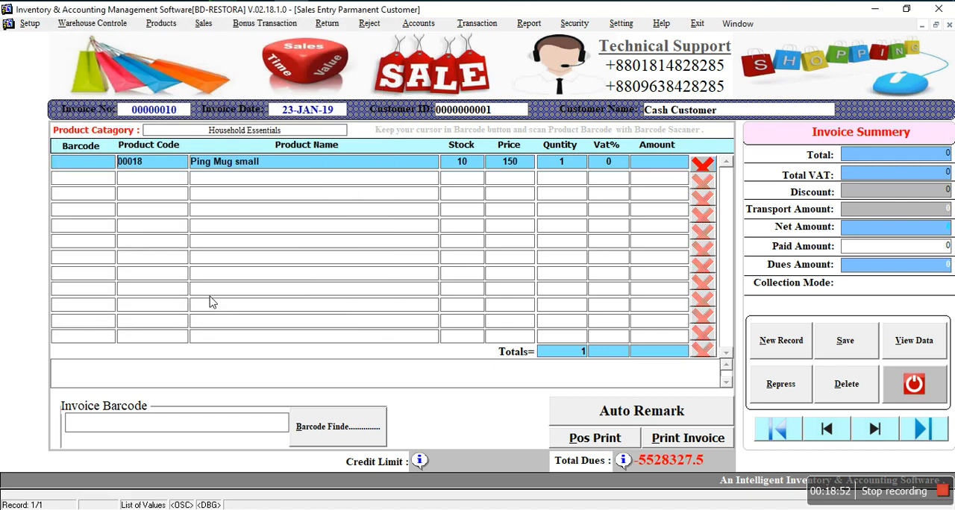
pyautogui.doubleClick(141, 182)
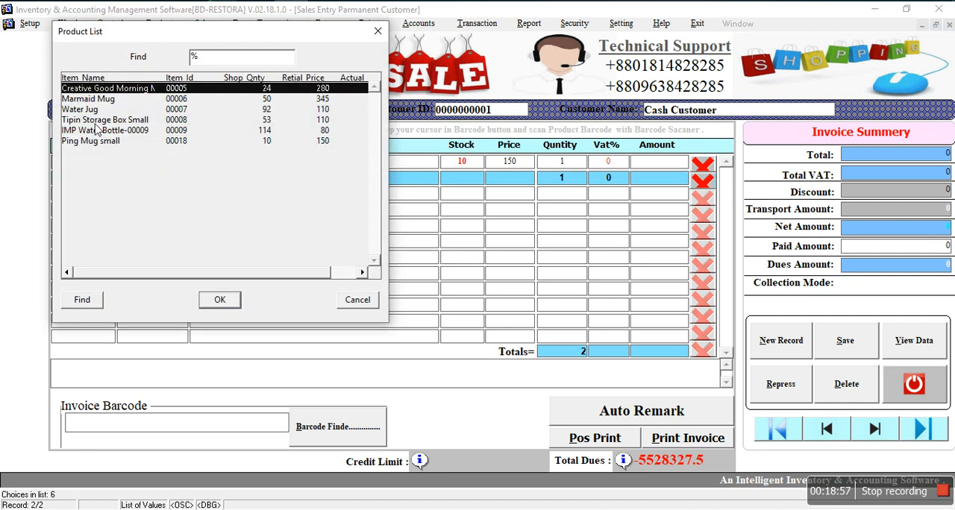
pyautogui.click(94, 109)
pyautogui.click(216, 301)
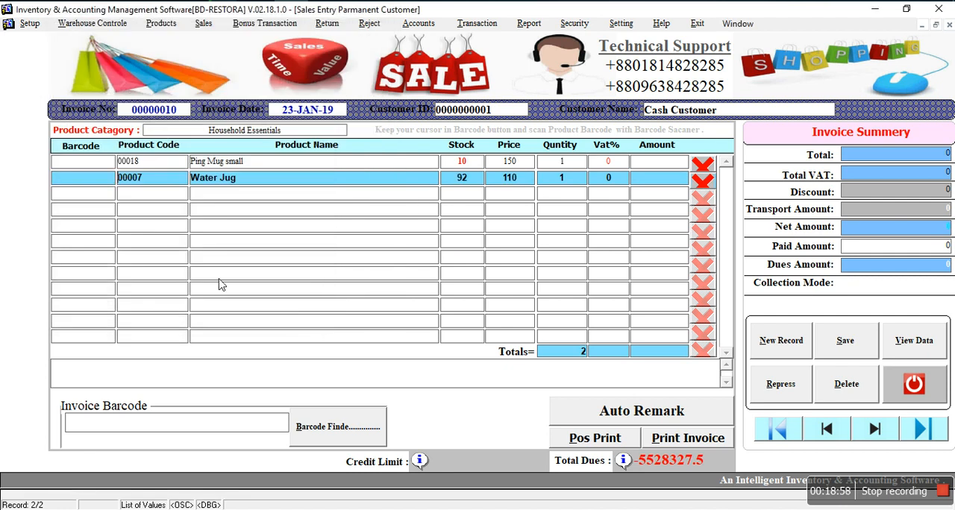
pyautogui.click(422, 201)
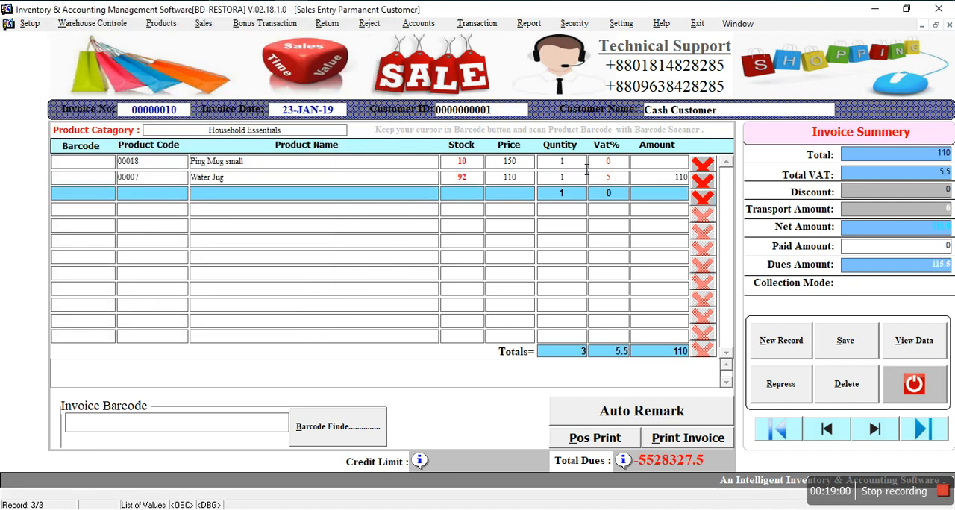
# Step: Set the Ping Mug small line's quantity to 2
pyautogui.click(579, 163)
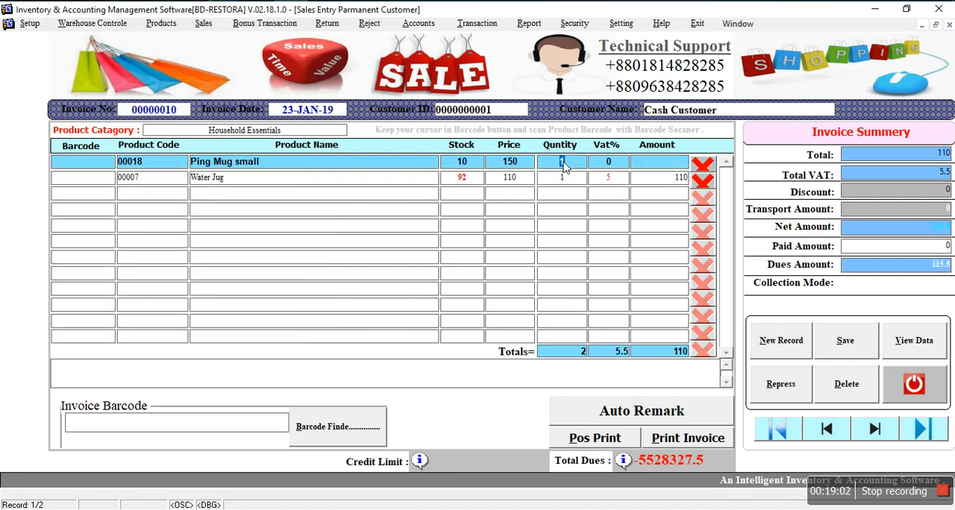
pyautogui.write('2')
pyautogui.press('Return')
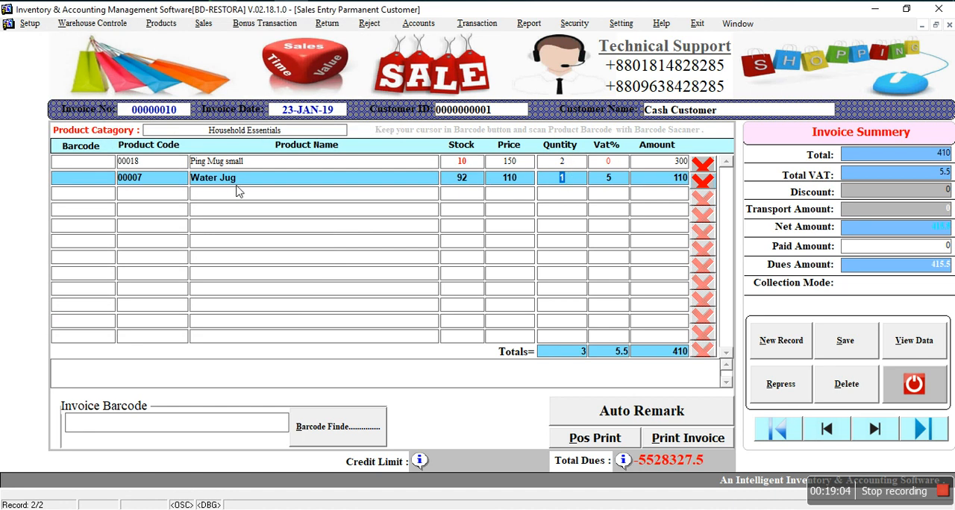
pyautogui.click(595, 191)
pyautogui.click(561, 182)
# Step: Enter a paid amount of 415.5 and fill in the automatic remark on the invoice
pyautogui.click(936, 247)
pyautogui.press('Return')
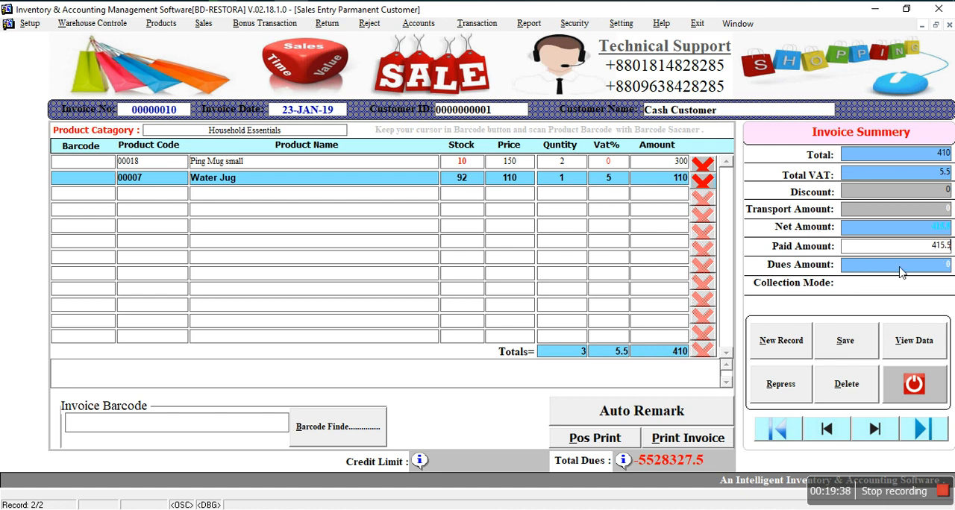
pyautogui.click(601, 413)
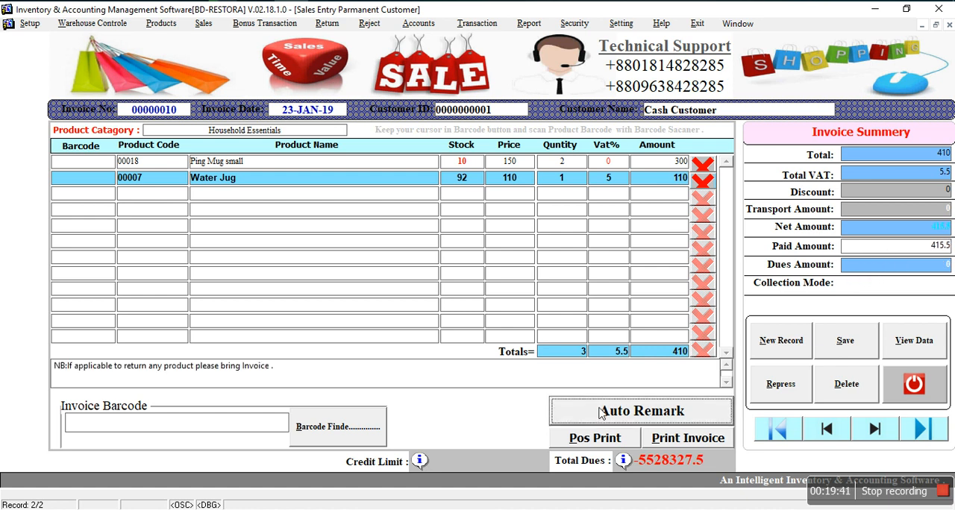
# Step: Save the sales invoice, preview its POS receipt and close the preview
pyautogui.click(845, 350)
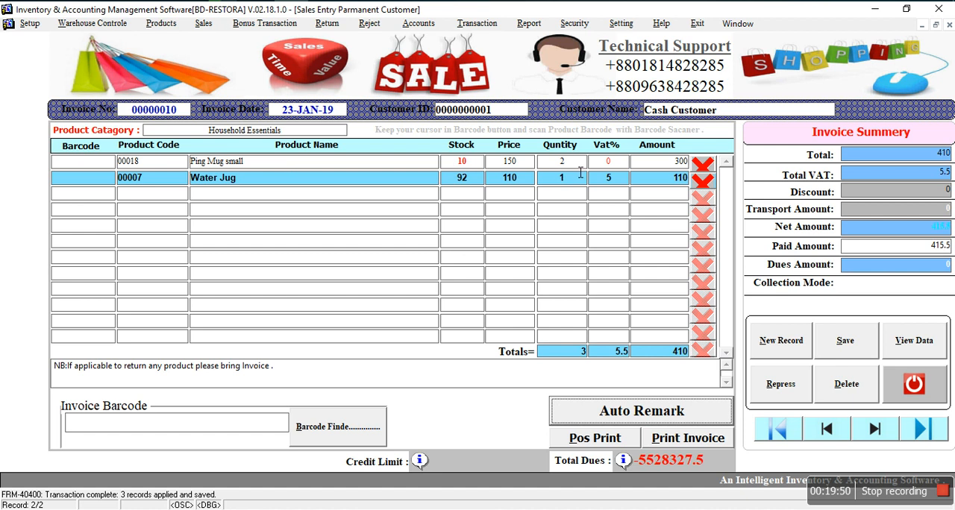
pyautogui.click(602, 442)
pyautogui.click(495, 227)
pyautogui.click(485, 240)
pyautogui.press('Return')
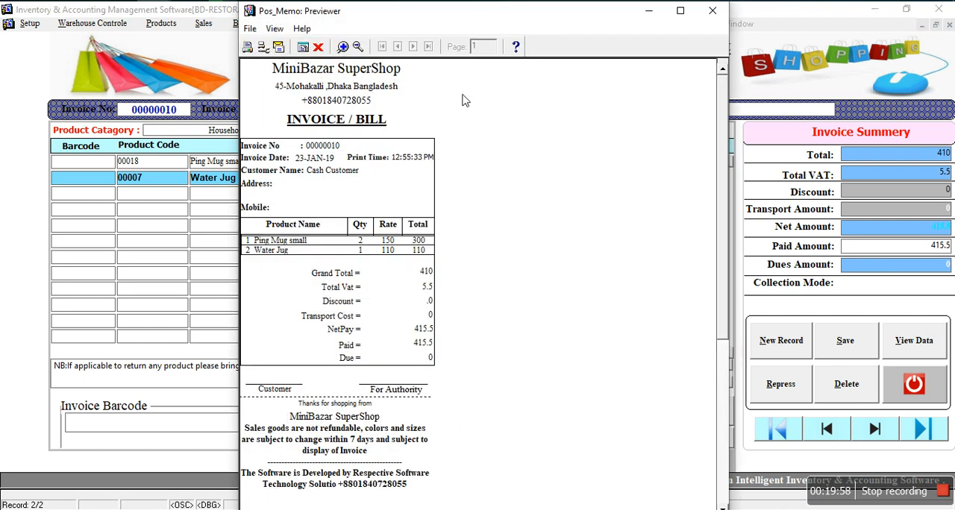
pyautogui.click(318, 46)
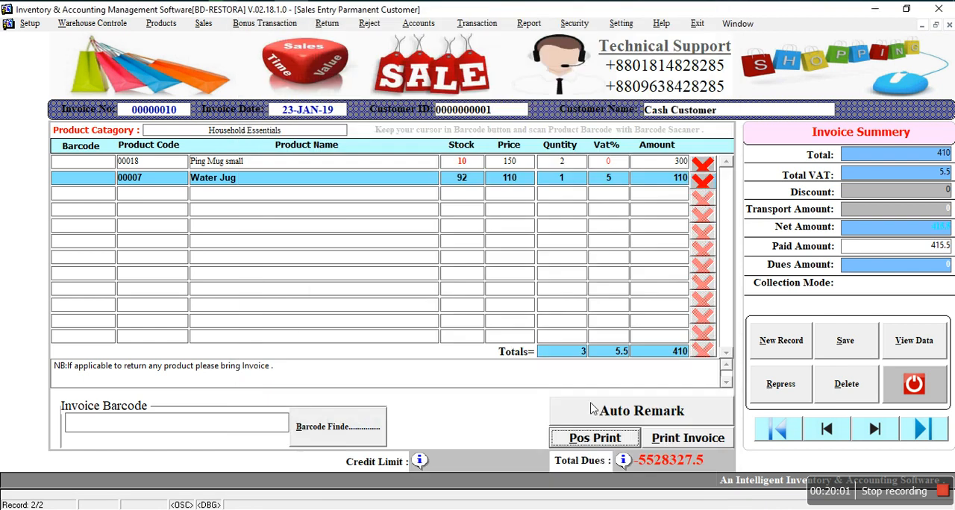
# Step: Preview the full-page printed version of the invoice at maximised size, and close the preview
pyautogui.click(670, 442)
pyautogui.click(479, 222)
pyautogui.scroll(1, 479, 239)
pyautogui.click(480, 236)
pyautogui.press('Return')
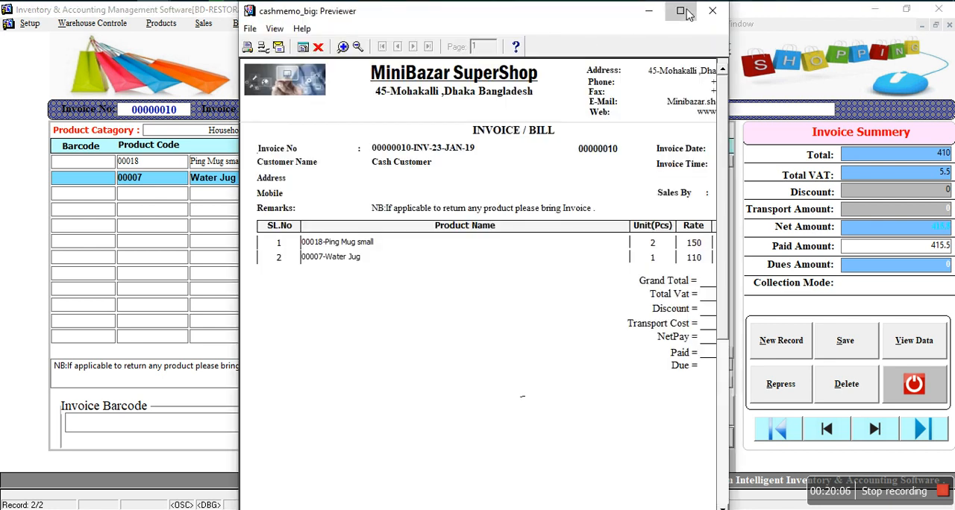
pyautogui.click(681, 10)
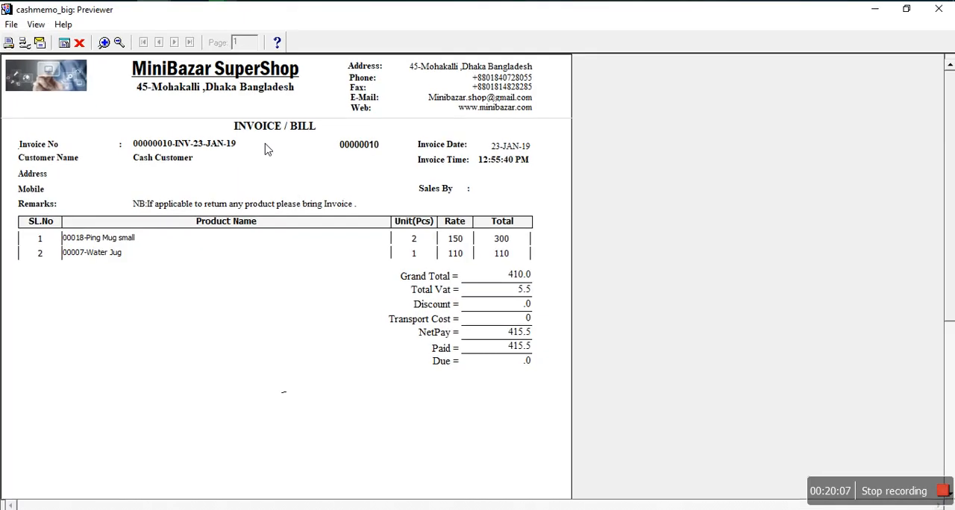
pyautogui.click(79, 43)
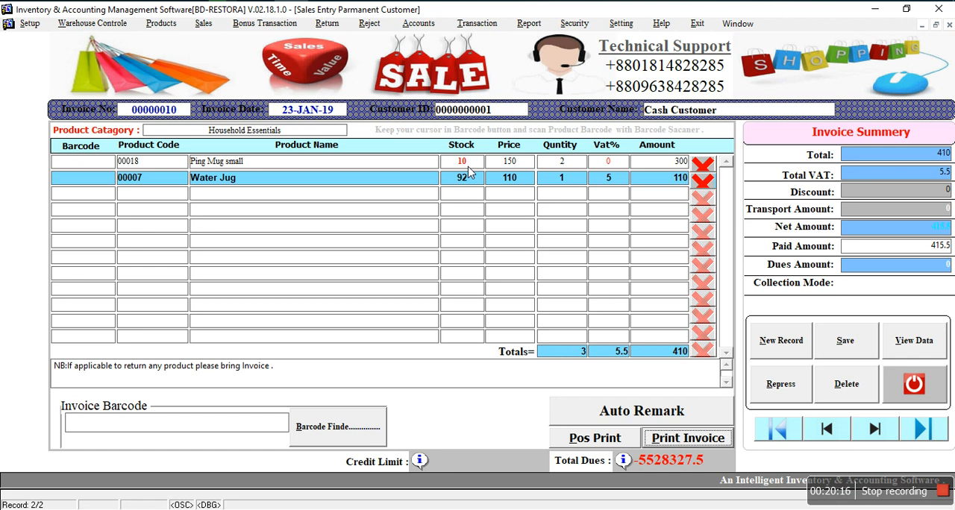
# Step: View the general Product List report at maximised size to check stock quantities, and close it
pyautogui.click(532, 25)
pyautogui.moveTo(586, 39)
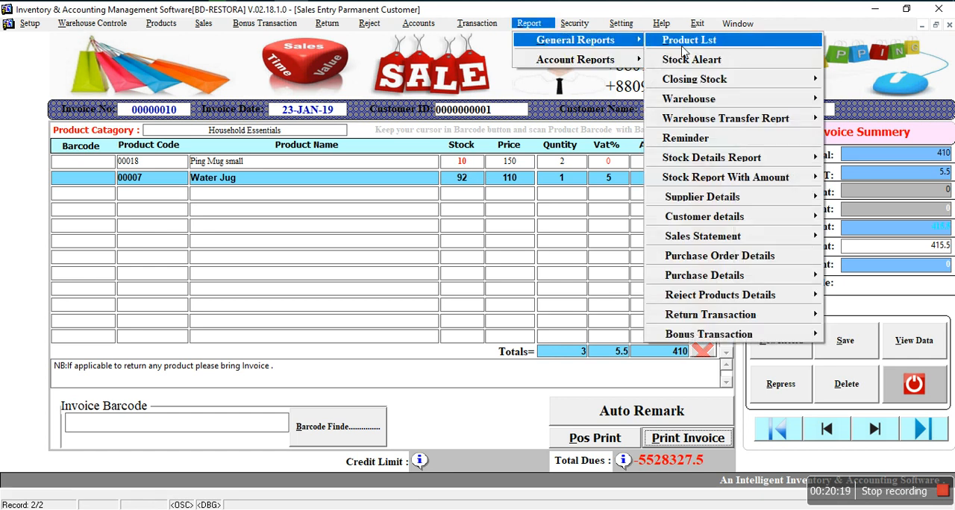
pyautogui.click(683, 42)
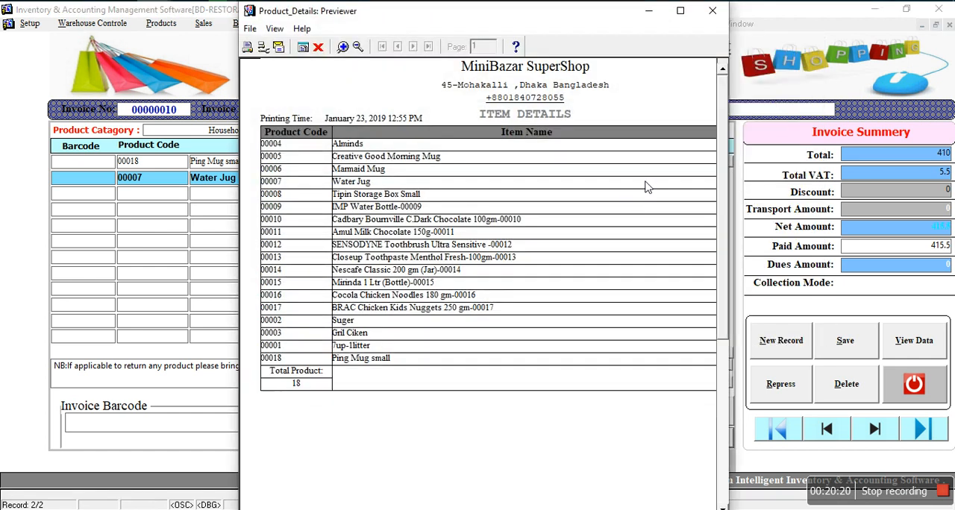
pyautogui.click(679, 11)
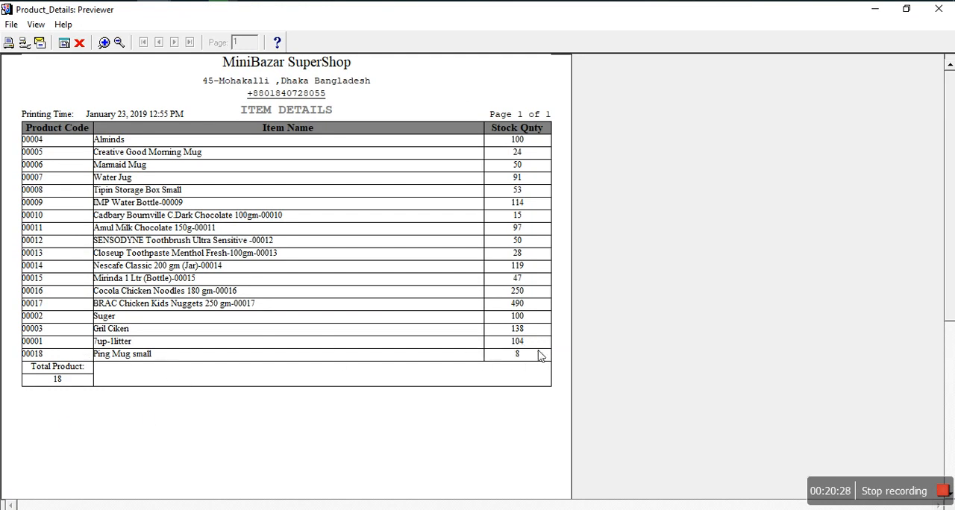
pyautogui.click(79, 43)
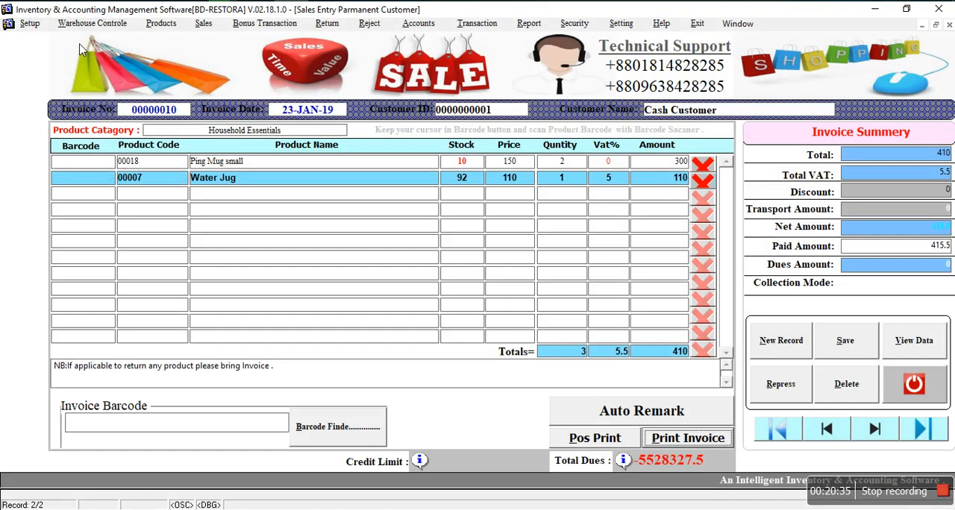
# Step: Leave the sales entry form, and look at the Bonus Receive entry form before closing it
pyautogui.click(923, 401)
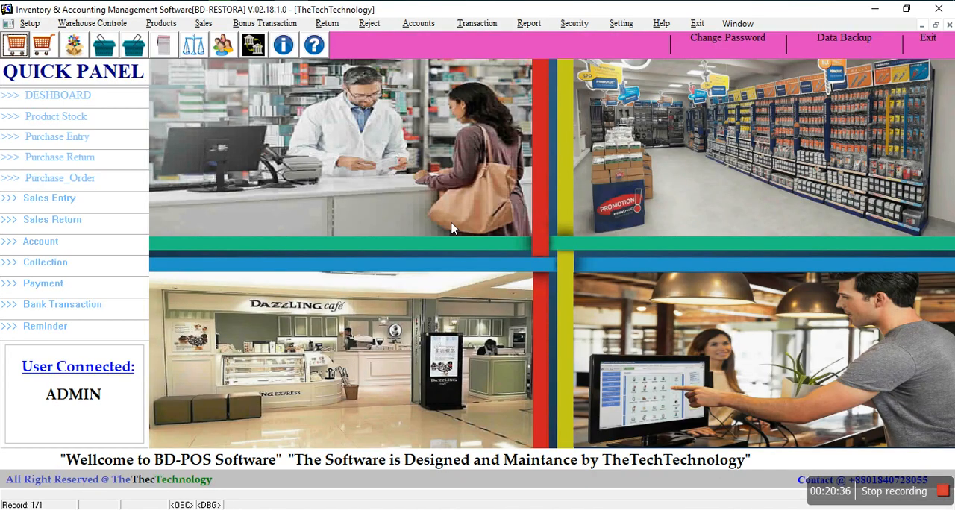
pyautogui.click(239, 27)
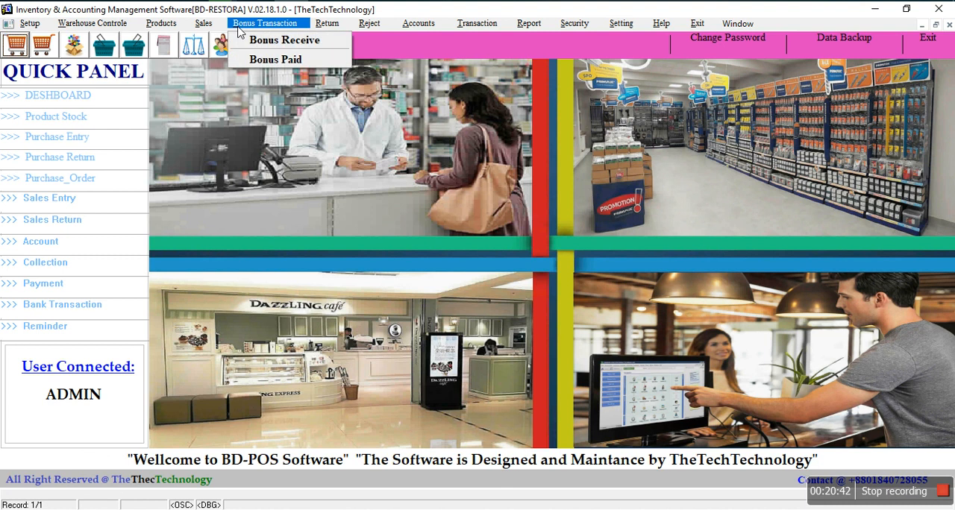
pyautogui.click(279, 42)
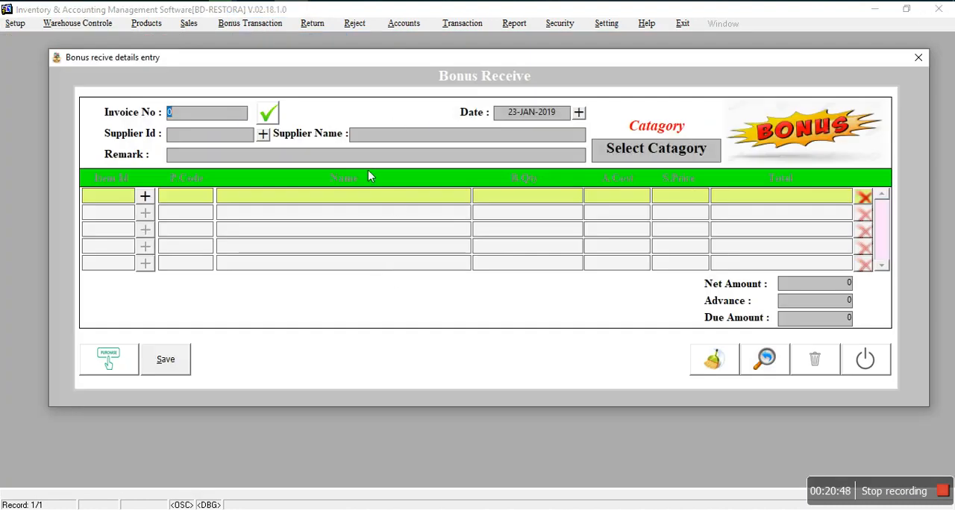
pyautogui.click(868, 361)
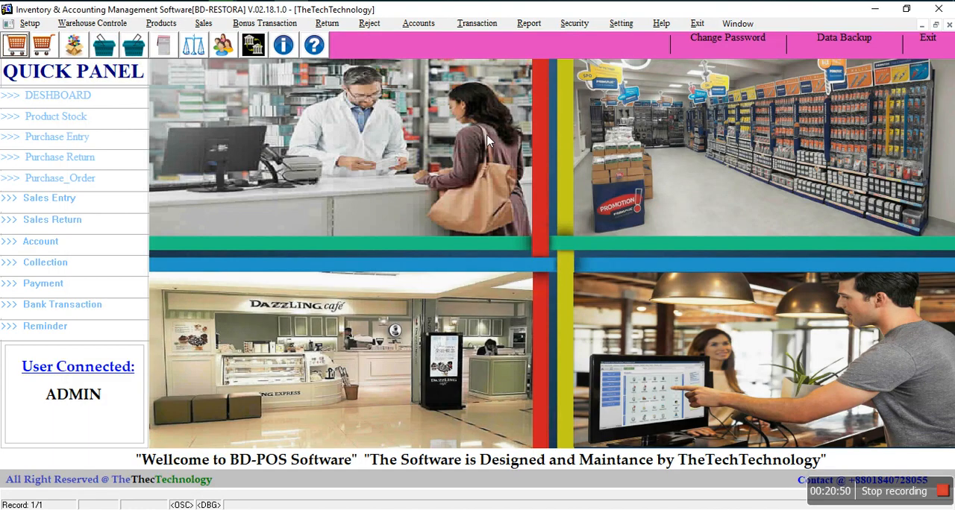
# Step: Start a Bonus Paid entry, fill in its invoice number and choose the customer listed below Cash Customer
pyautogui.click(293, 26)
pyautogui.click(285, 61)
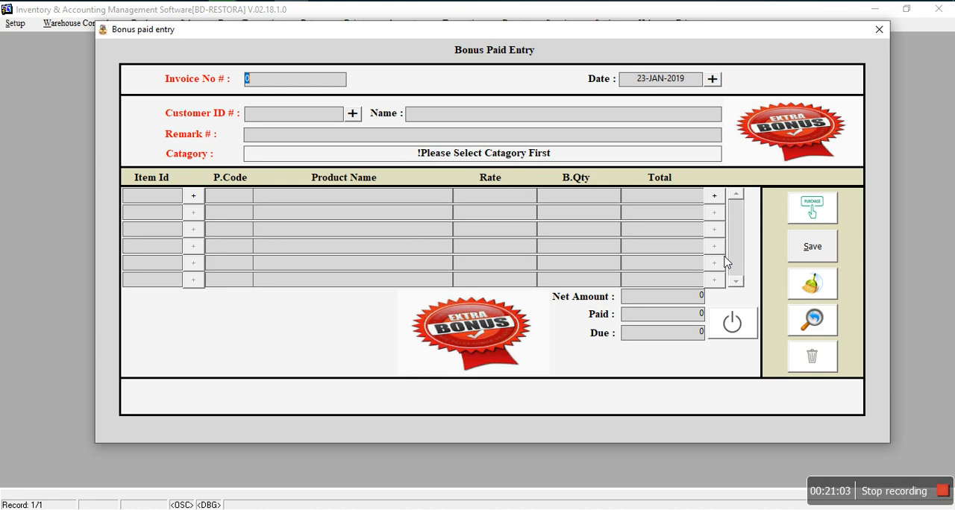
pyautogui.click(818, 212)
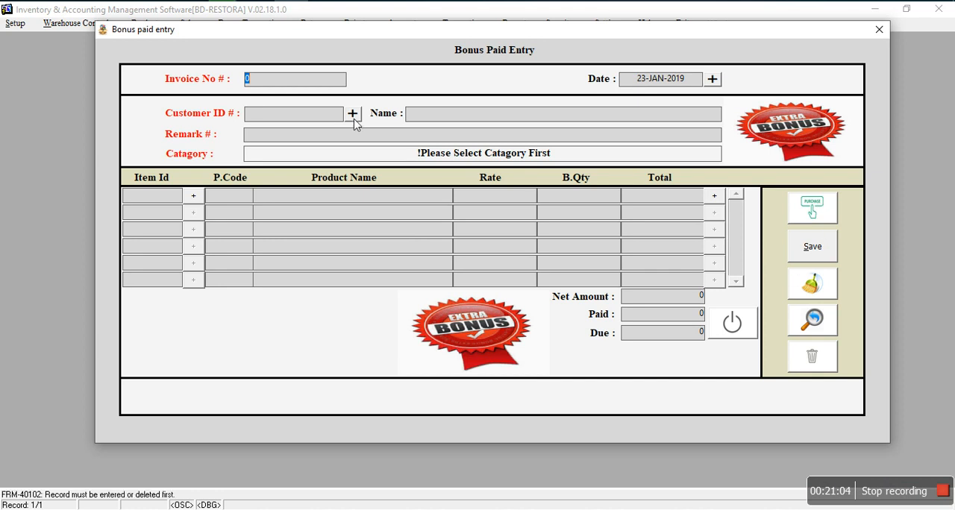
pyautogui.write('009123')
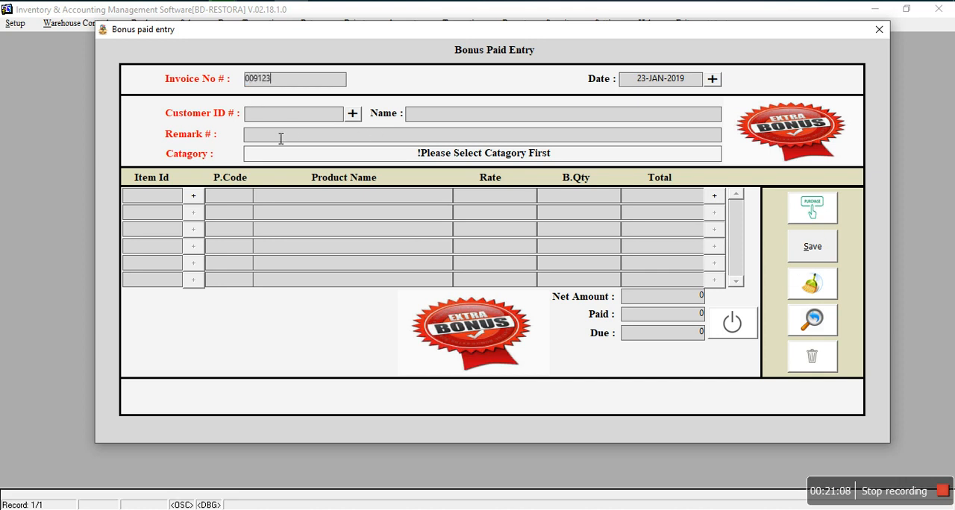
pyautogui.click(354, 117)
pyautogui.click(194, 99)
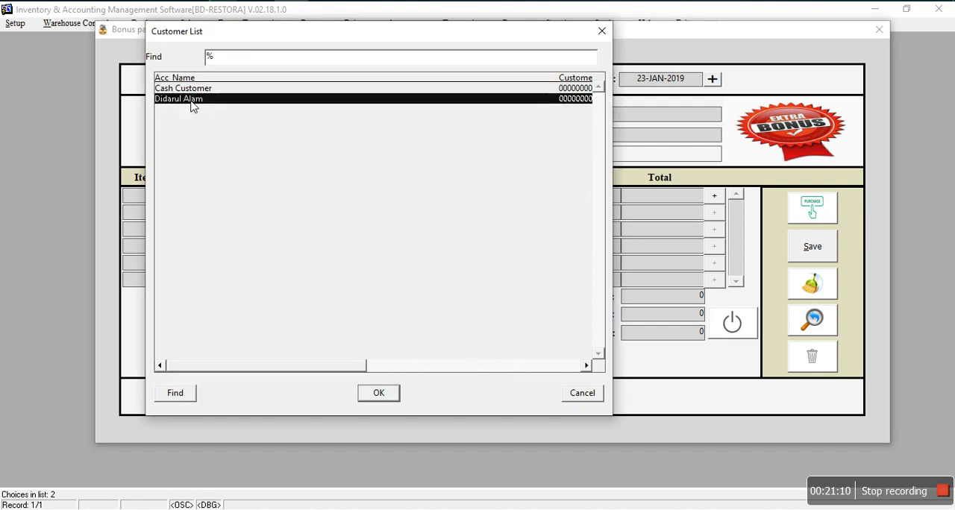
pyautogui.click(384, 400)
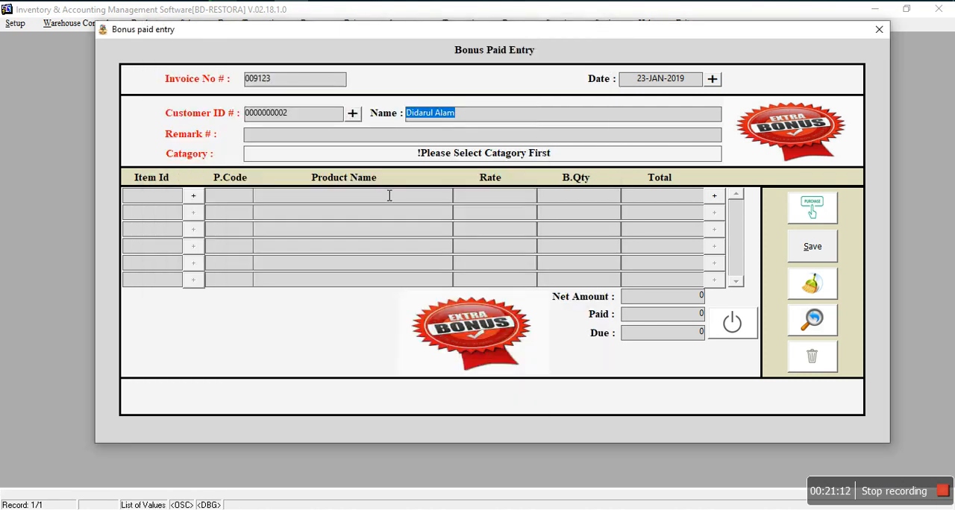
# Step: Enter the remark gh and set the Bonus Paid category to Household Essentials
pyautogui.click(267, 140)
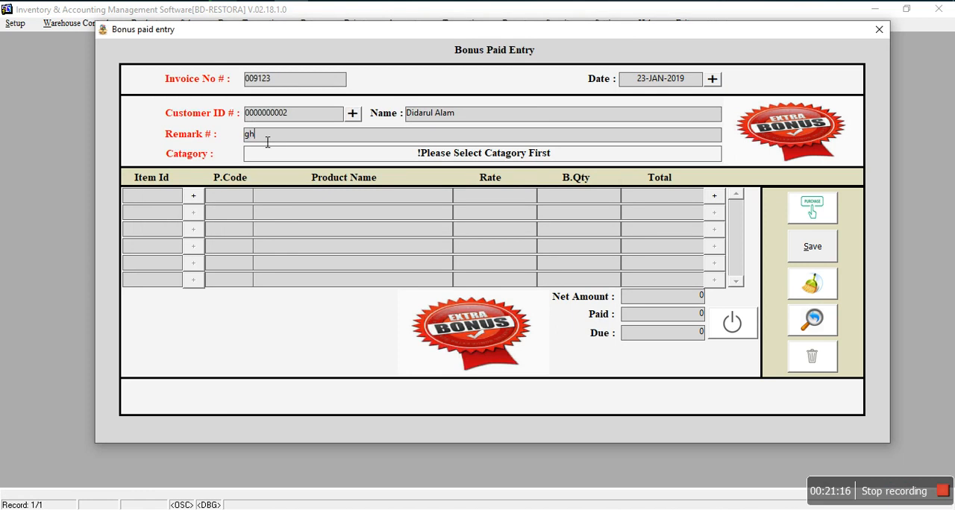
pyautogui.click(342, 158)
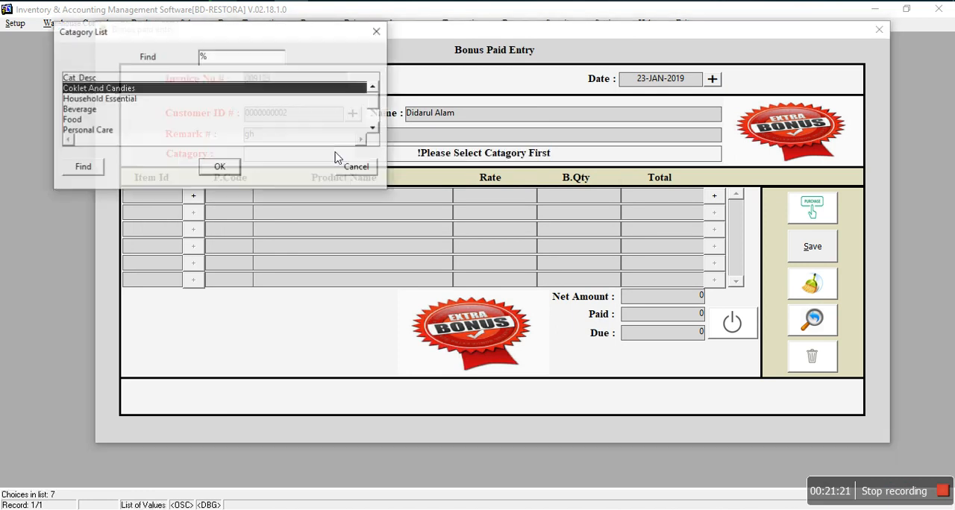
pyautogui.click(89, 100)
pyautogui.click(219, 168)
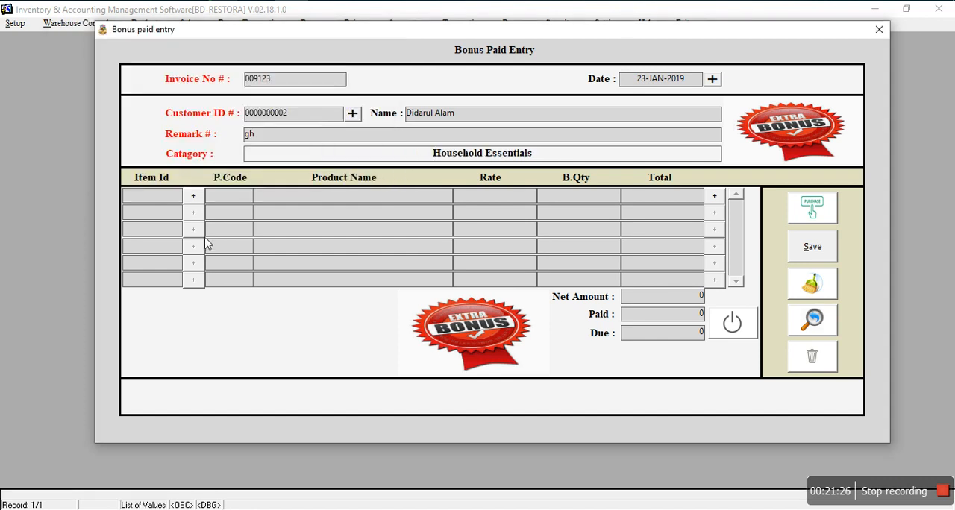
# Step: Add Water Jug (00007) as the first bonus line with a bonus quantity of 1
pyautogui.click(195, 198)
pyautogui.click(187, 109)
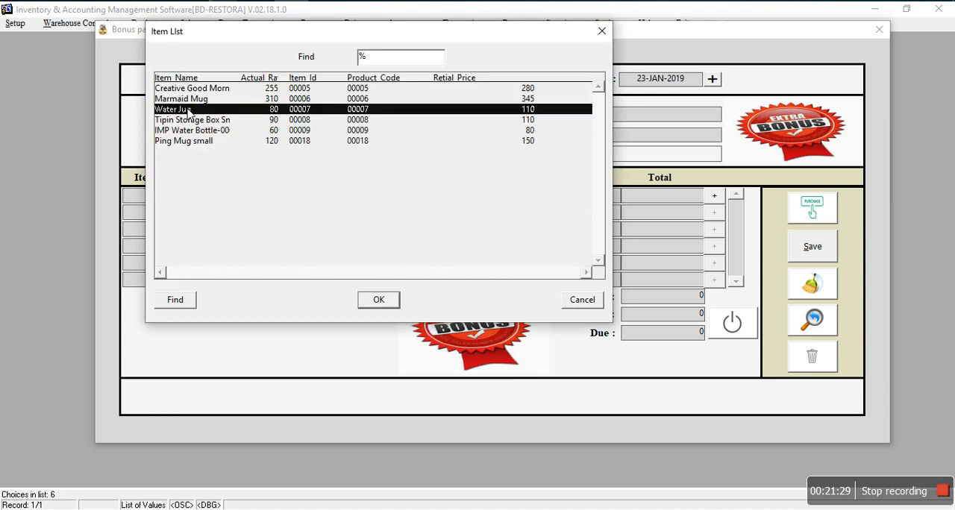
pyautogui.click(385, 297)
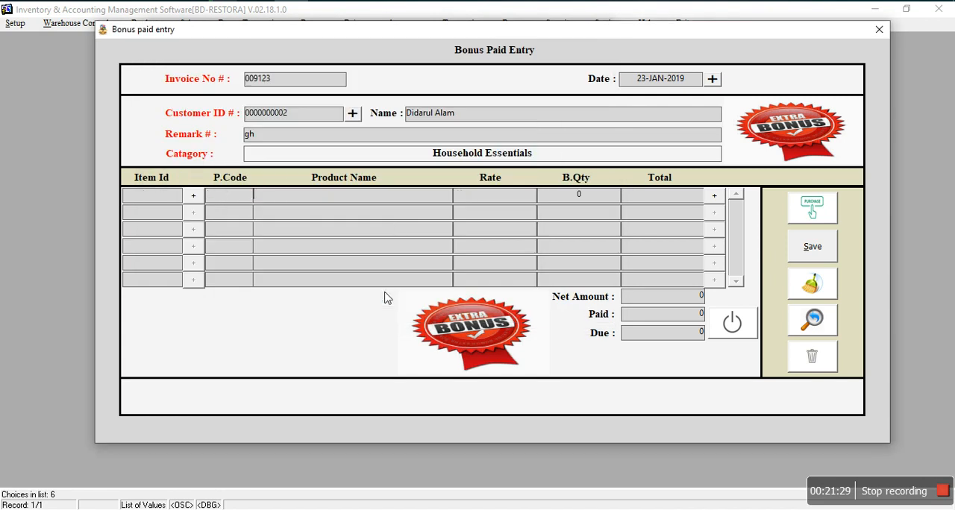
pyautogui.click(579, 198)
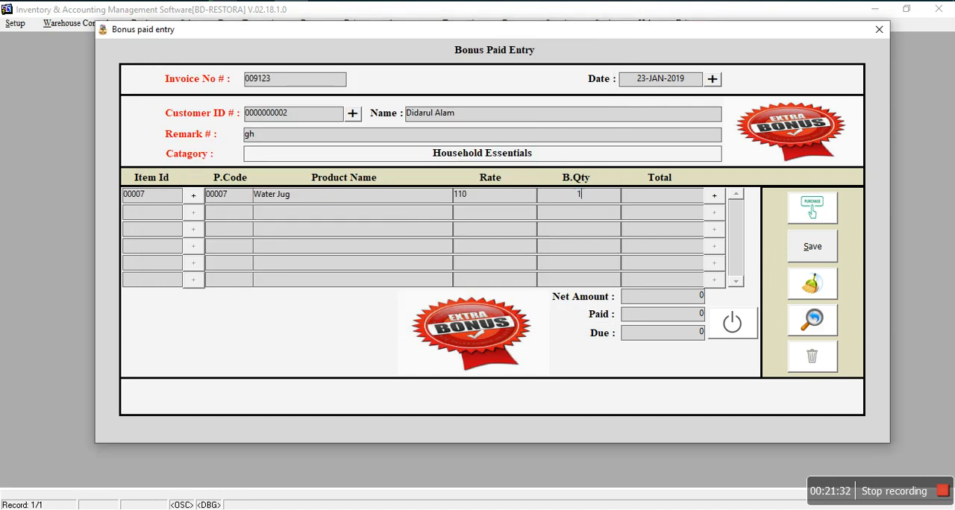
pyautogui.press('Return')
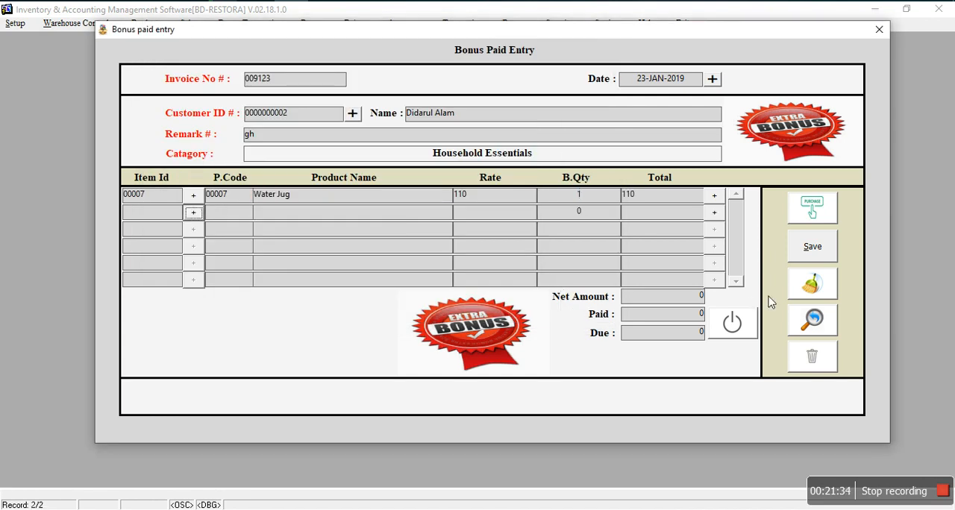
# Step: Save the Bonus Paid entry and close its form
pyautogui.click(813, 248)
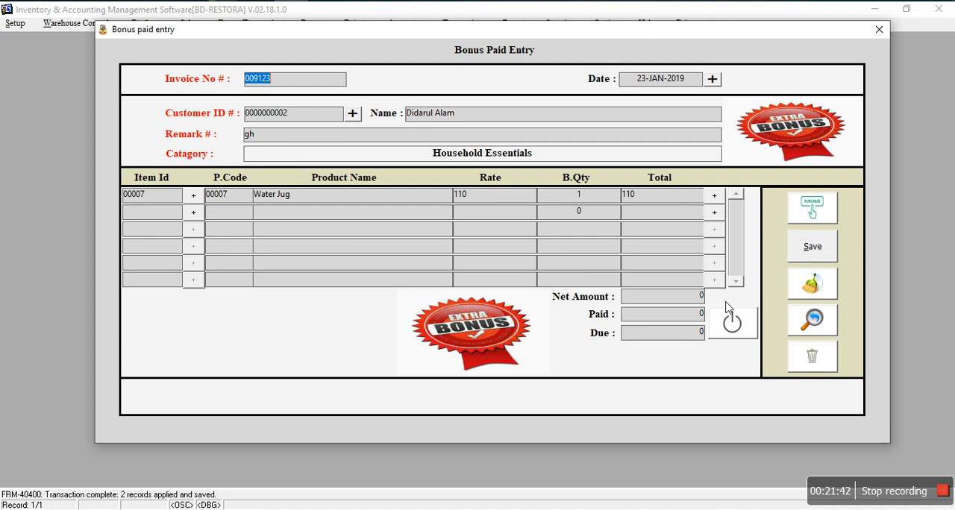
pyautogui.click(579, 195)
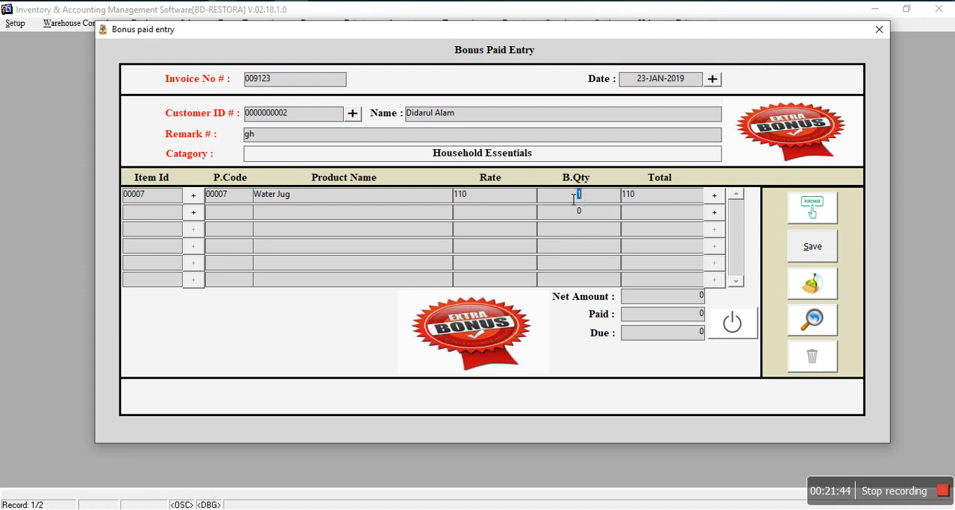
pyautogui.click(736, 326)
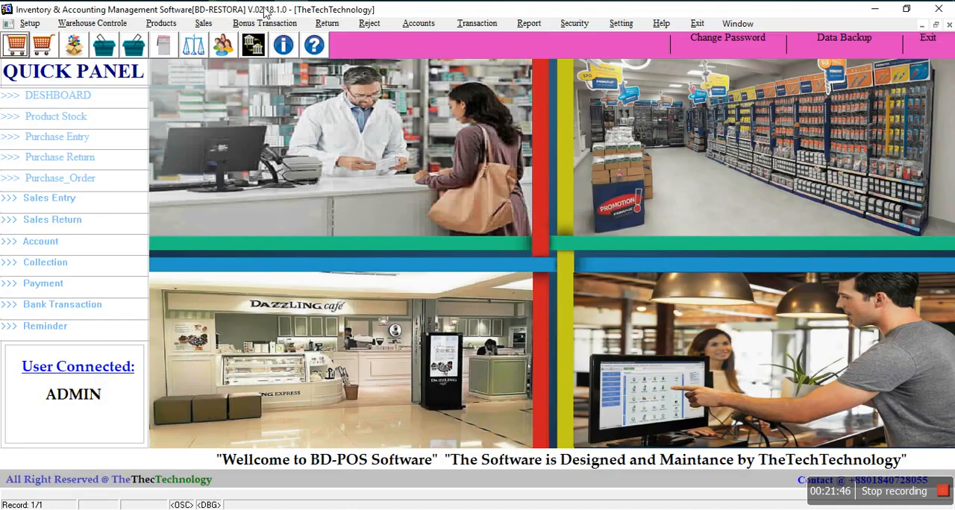
# Step: Start a new Purchase Return record and set its date to 23-JAN-2019
pyautogui.click(328, 24)
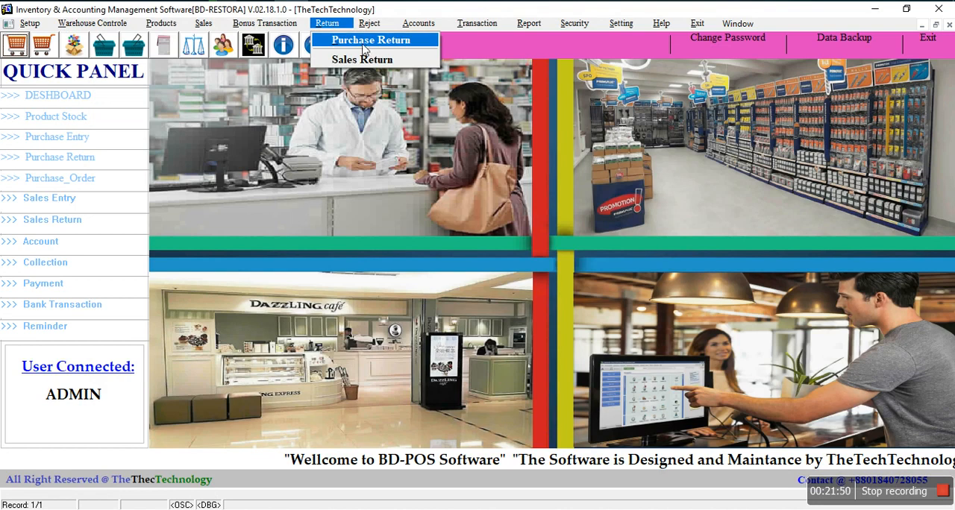
pyautogui.click(364, 45)
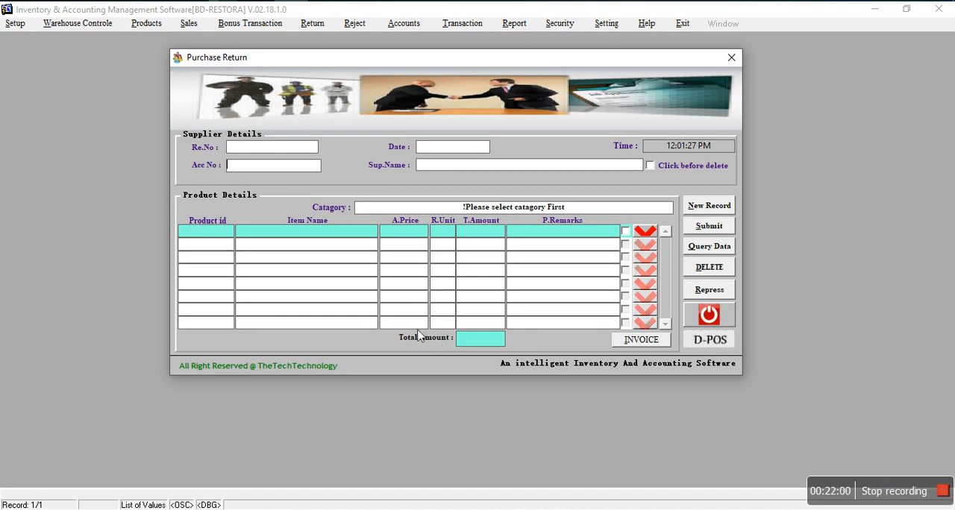
pyautogui.click(722, 211)
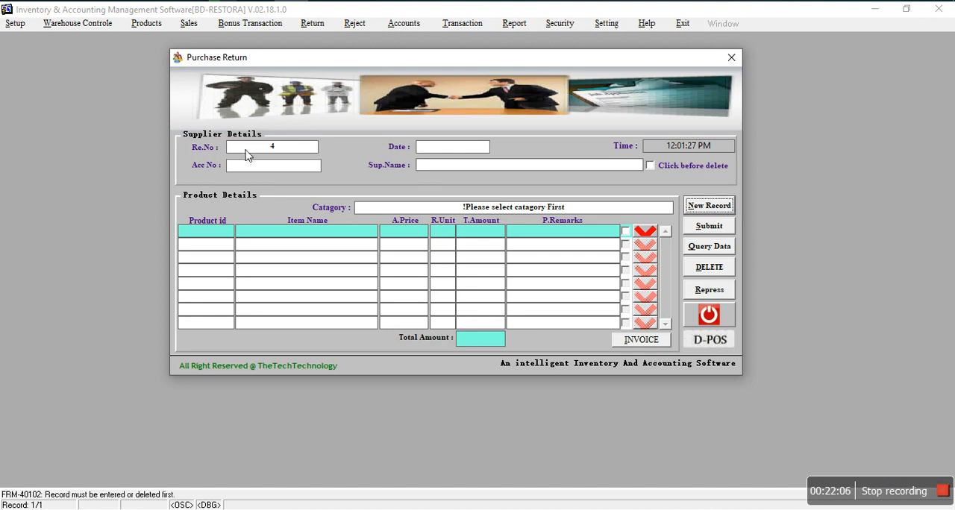
pyautogui.click(445, 152)
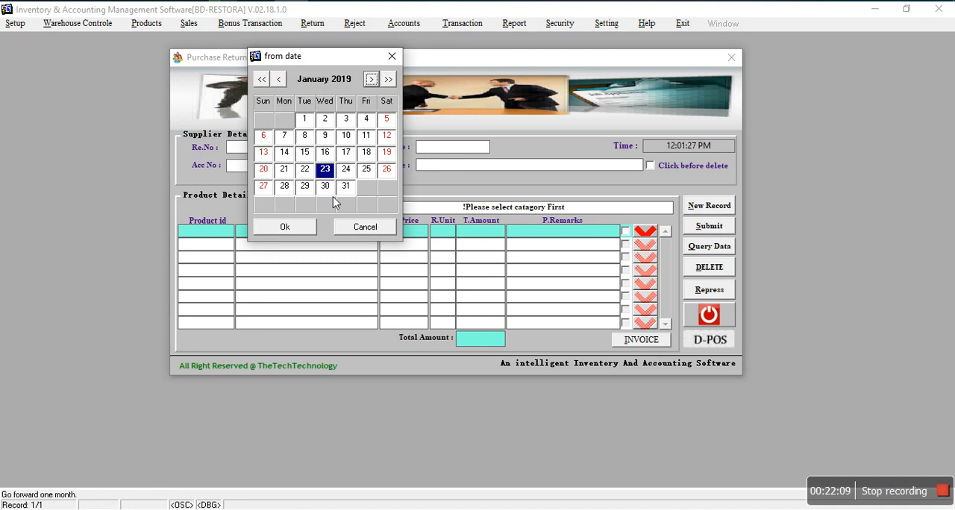
pyautogui.click(302, 227)
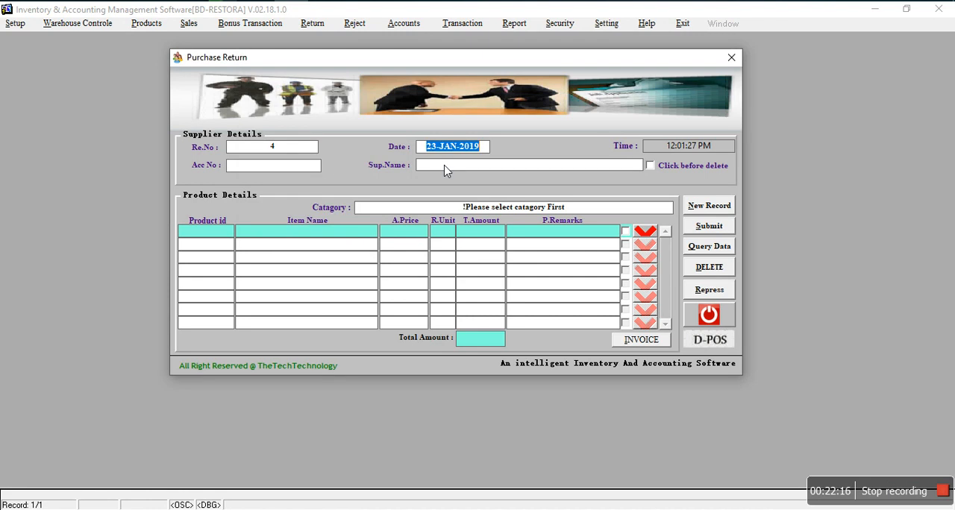
# Step: Choose Kokakola/Beverage as the supplier of the purchase return and set the product category to Beverage
pyautogui.doubleClick(316, 172)
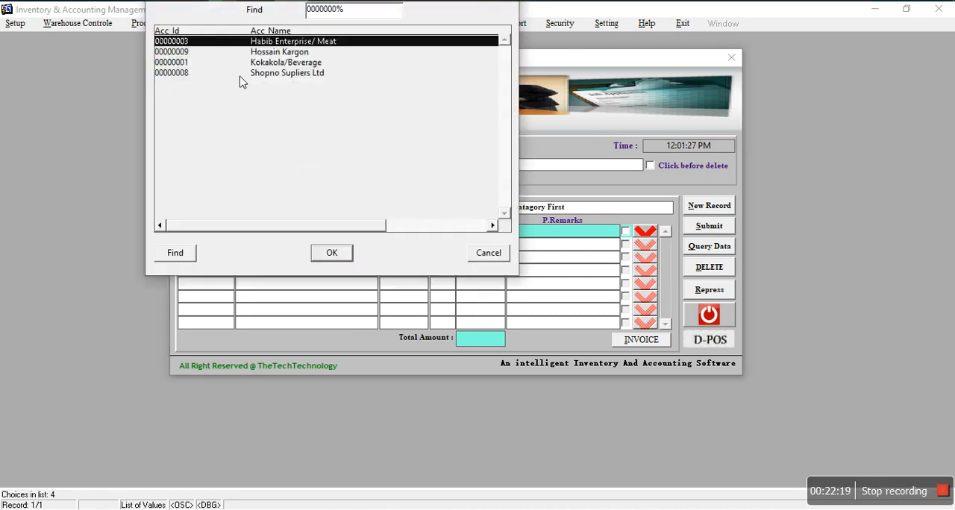
pyautogui.click(279, 52)
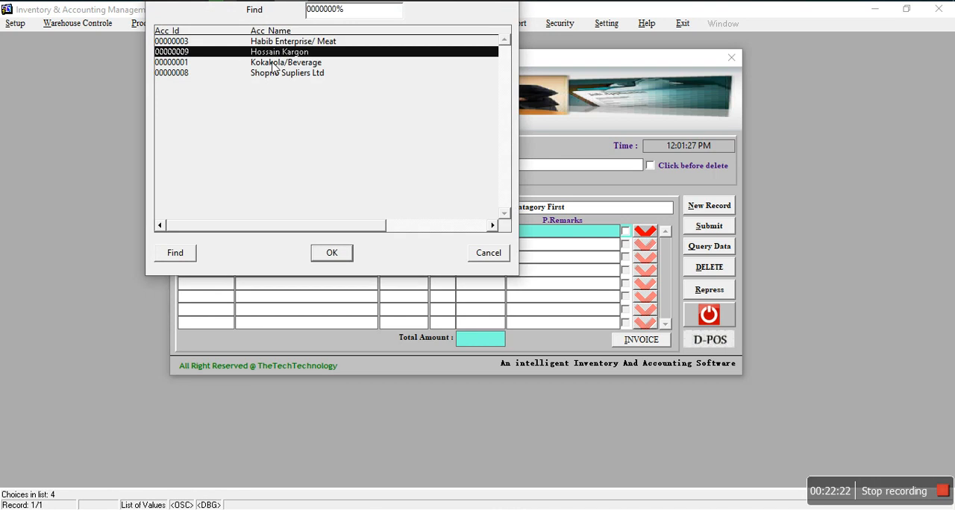
pyautogui.click(274, 64)
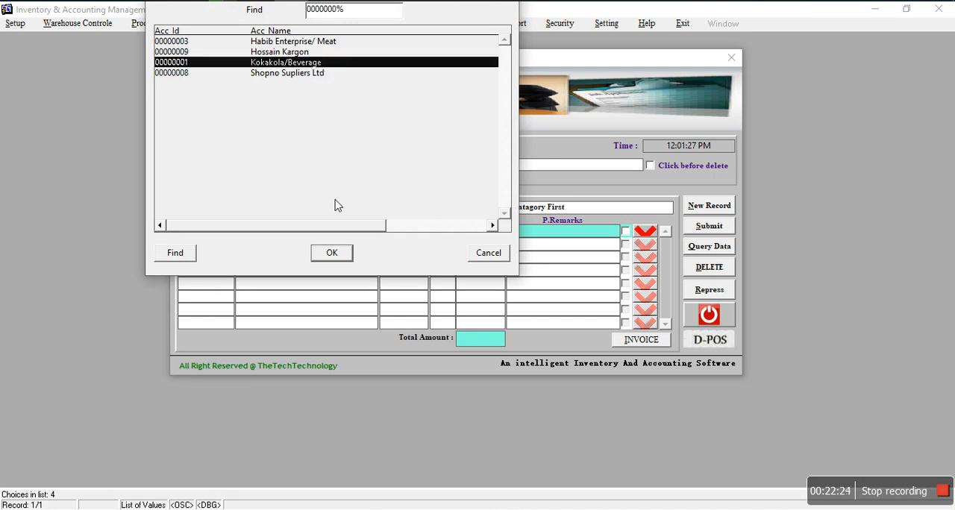
pyautogui.click(332, 254)
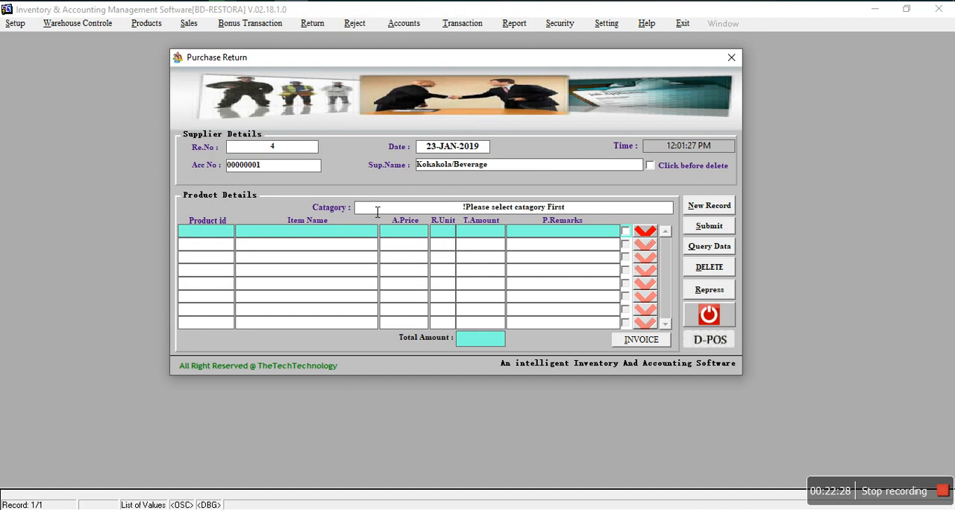
pyautogui.click(420, 211)
pyautogui.click(104, 109)
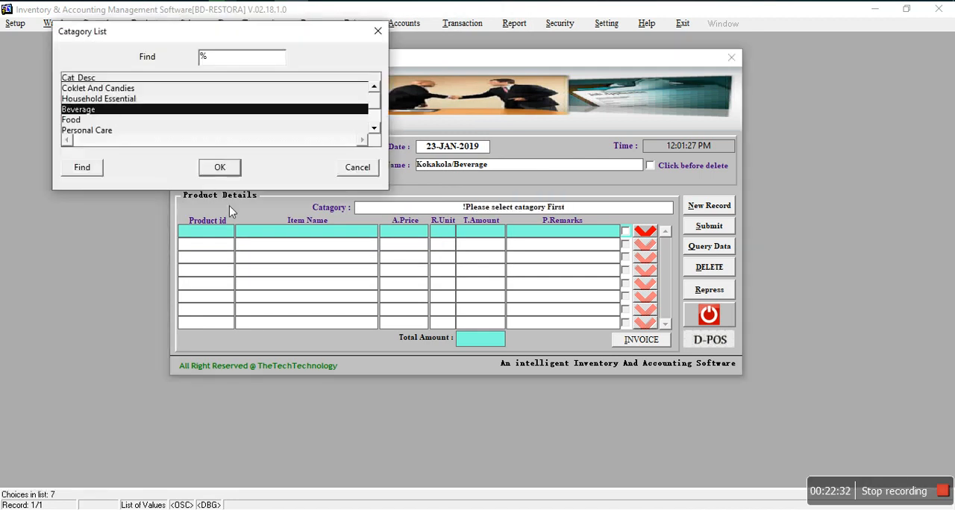
pyautogui.click(220, 168)
# Step: Add 7up-1litter (00001) as the first return line with a return unit of 5
pyautogui.click(231, 236)
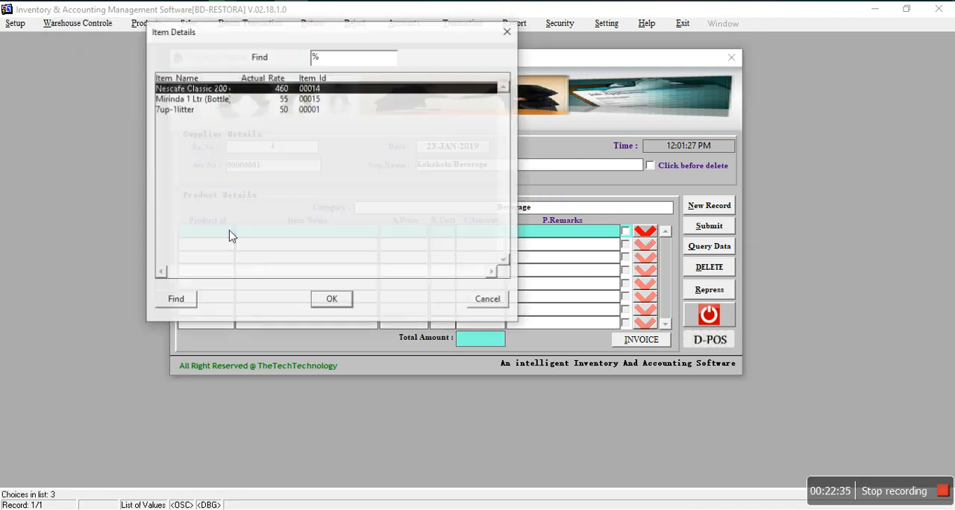
pyautogui.click(188, 112)
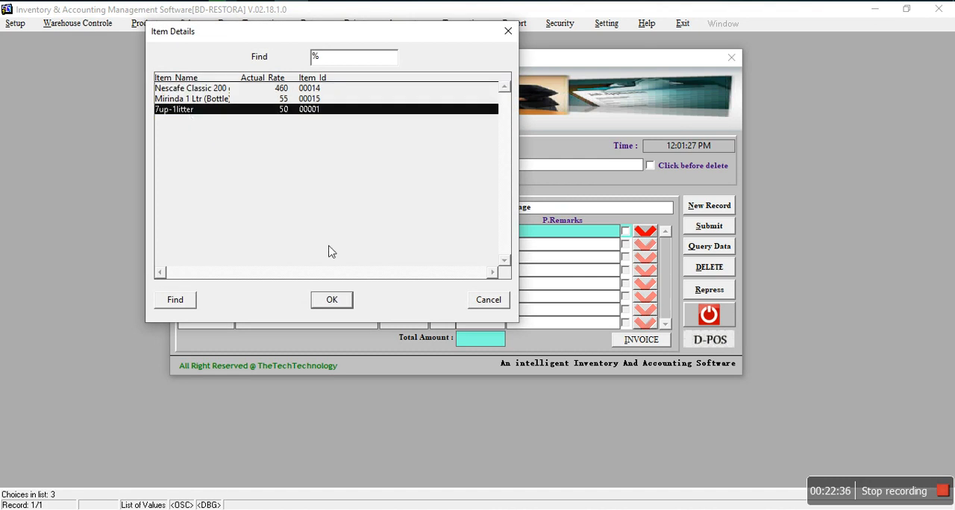
pyautogui.click(332, 299)
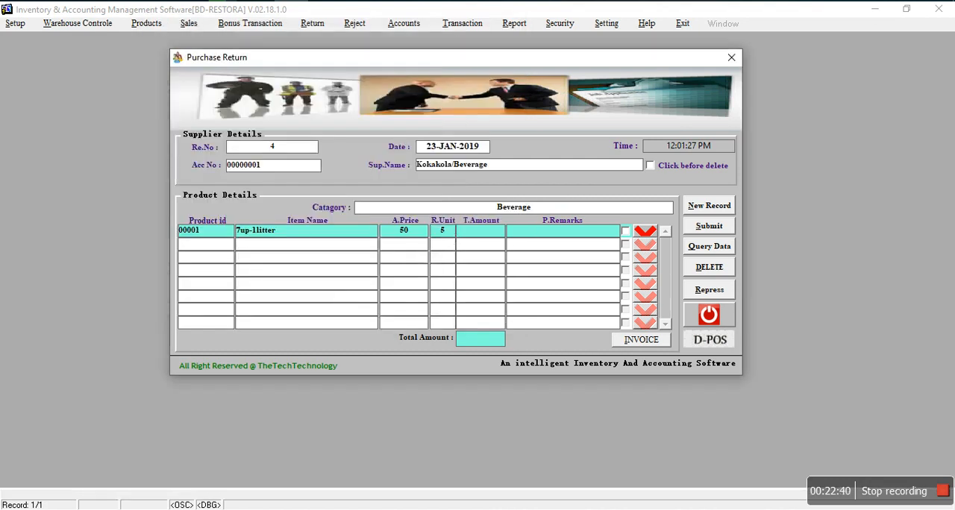
pyautogui.write('5')
pyautogui.press('Return')
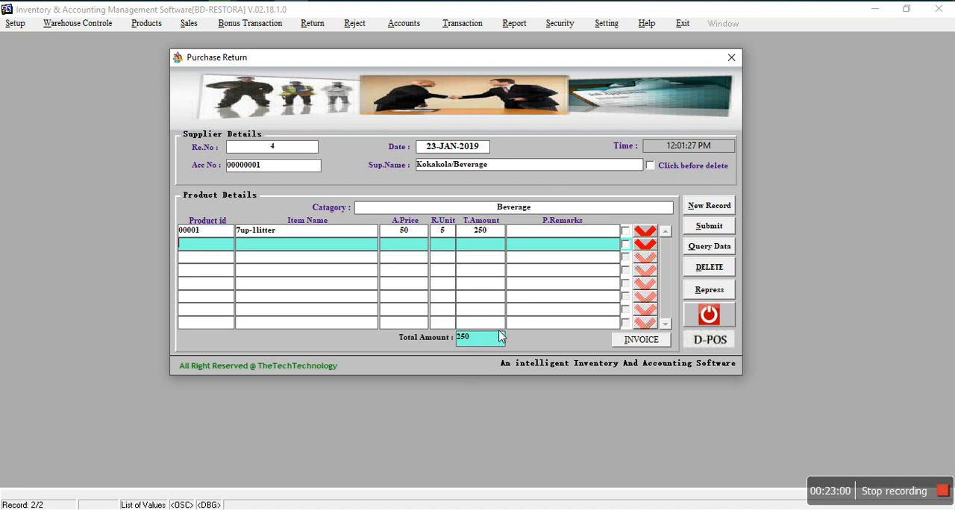
# Step: Submit the purchase return with the 7up-1litter line and close its form
pyautogui.click(444, 233)
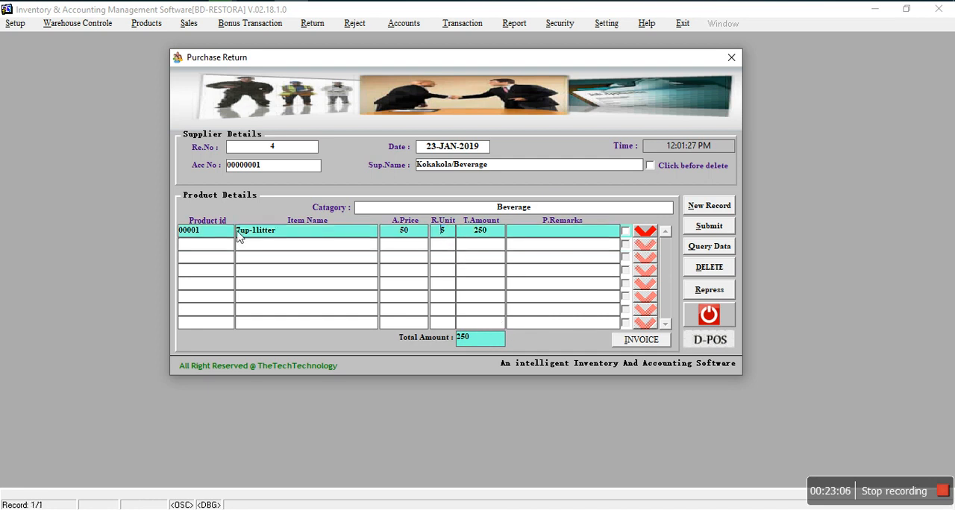
pyautogui.click(697, 228)
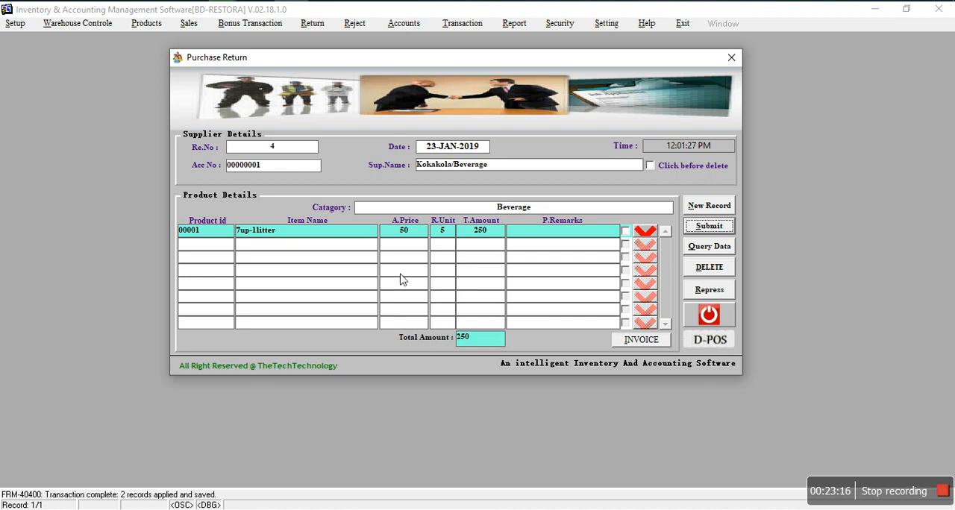
pyautogui.click(709, 316)
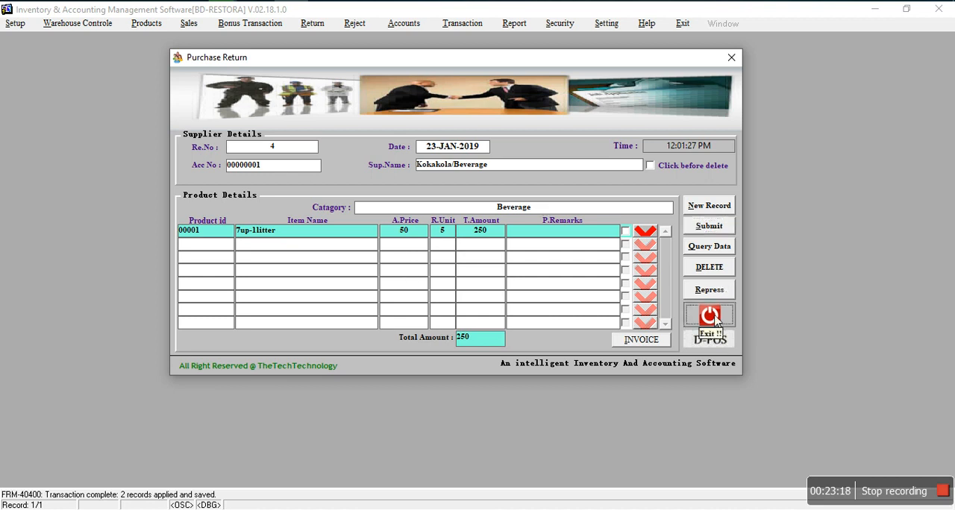
# Step: Open the Purchase Entry Return form and enter 000mN as the invoice number
pyautogui.click(328, 23)
pyautogui.click(352, 62)
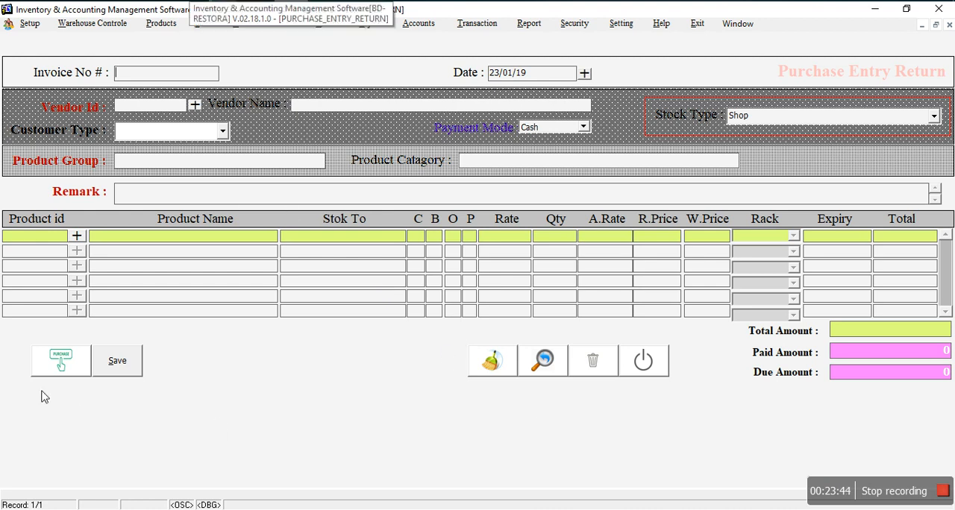
pyautogui.click(67, 364)
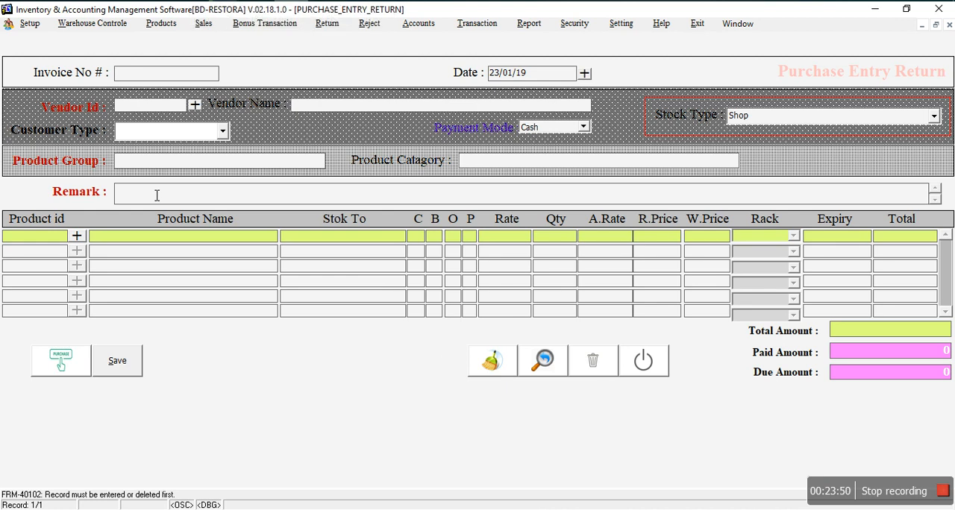
pyautogui.click(149, 69)
pyautogui.write('000mN')
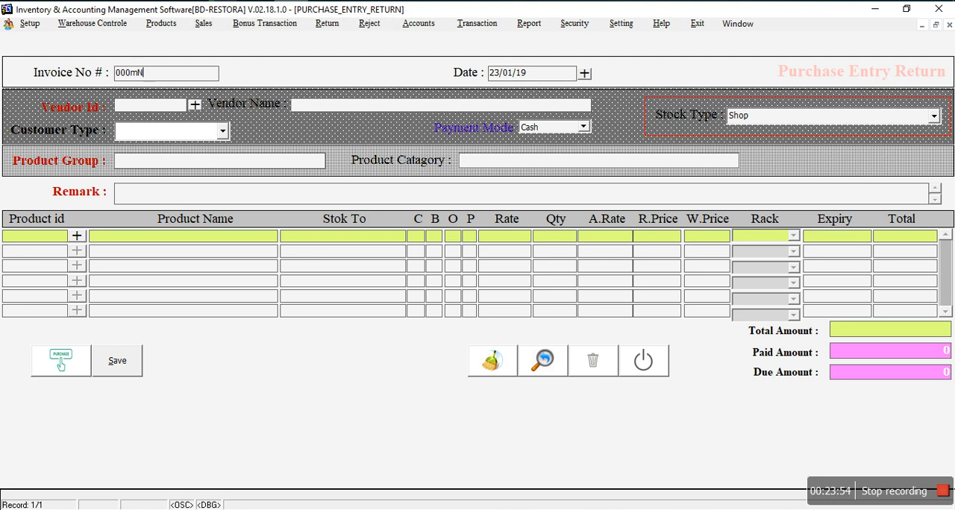
# Step: Choose Cash Customer as the vendor and set both the customer type and payment mode to Cash
pyautogui.click(194, 105)
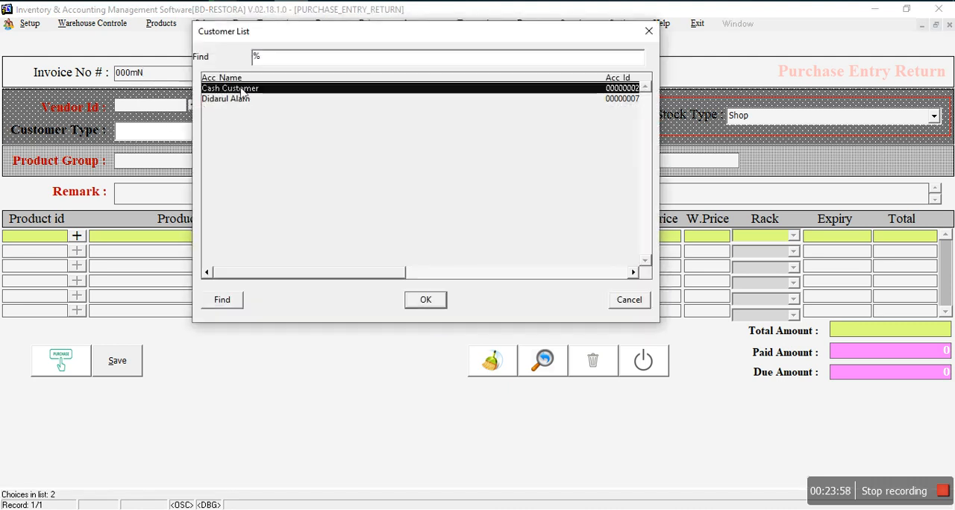
pyautogui.click(425, 300)
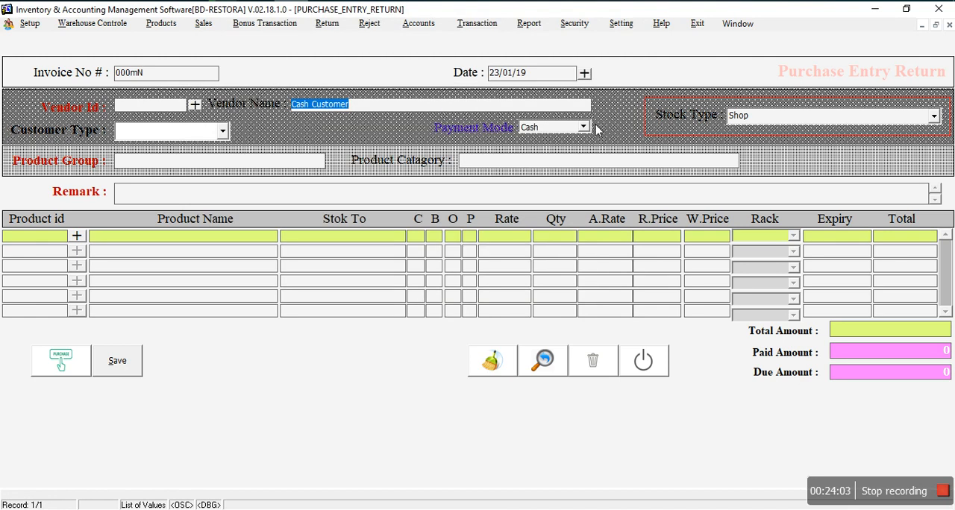
pyautogui.click(223, 133)
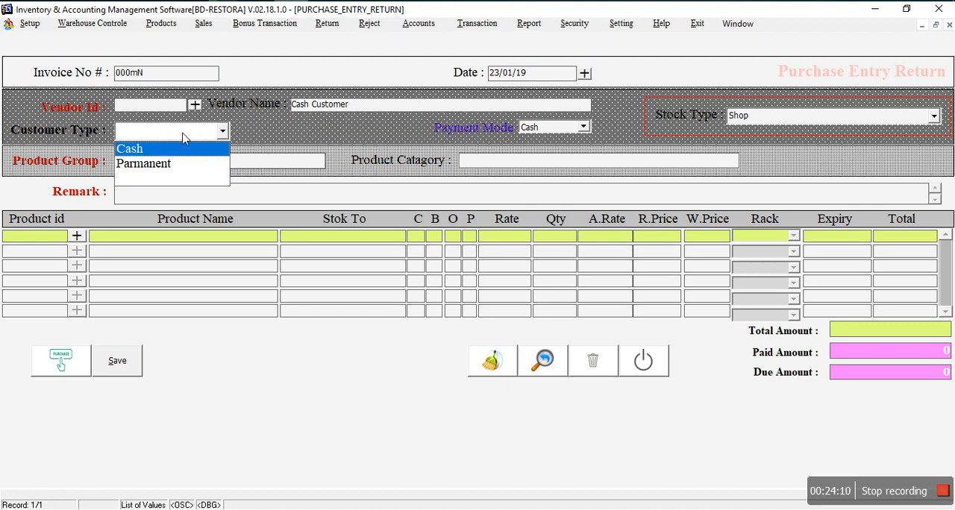
pyautogui.click(147, 153)
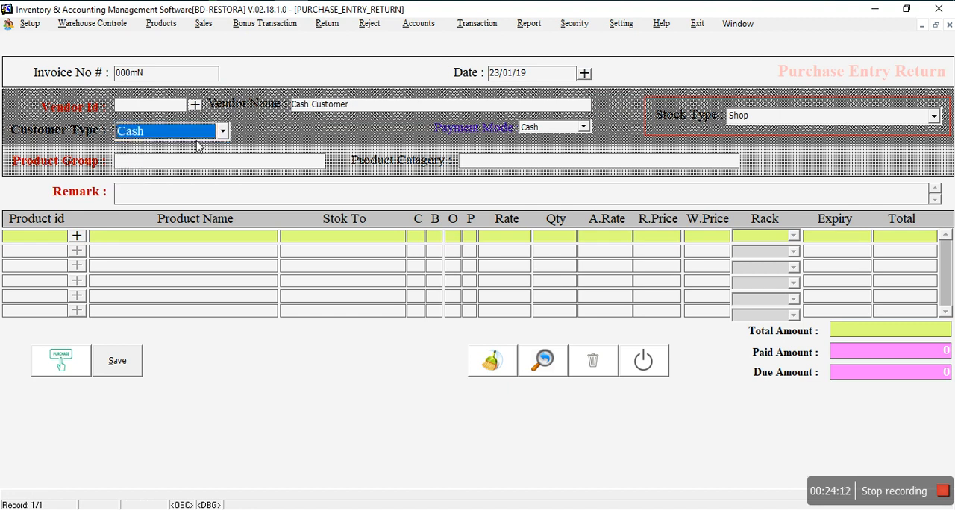
pyautogui.click(566, 132)
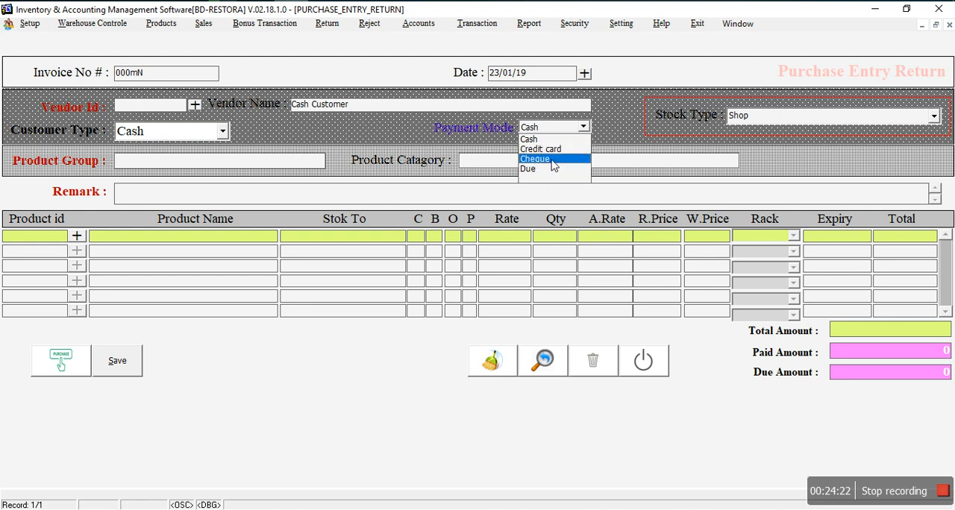
pyautogui.click(563, 131)
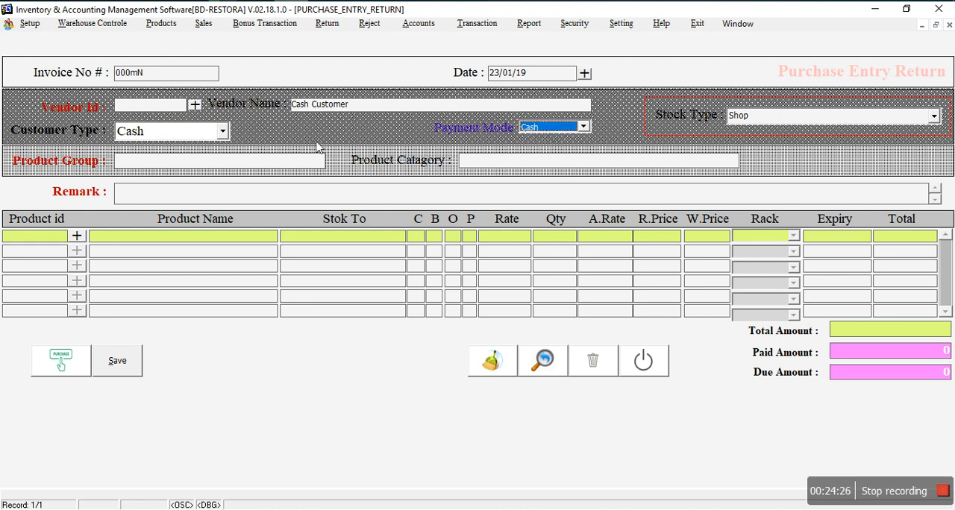
# Step: Set the product group to Shopno Supliers Ltd and the product category to Household Essentials
pyautogui.click(195, 168)
pyautogui.click(97, 101)
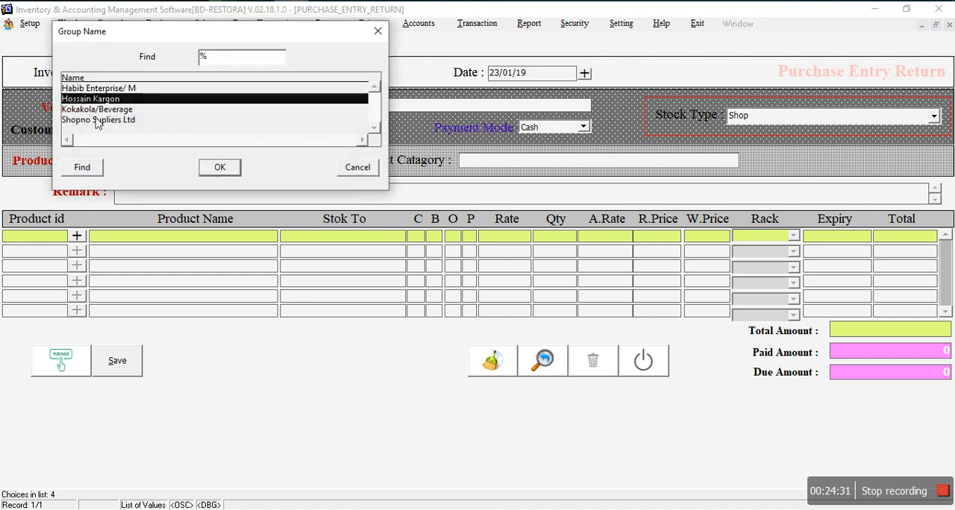
pyautogui.click(104, 121)
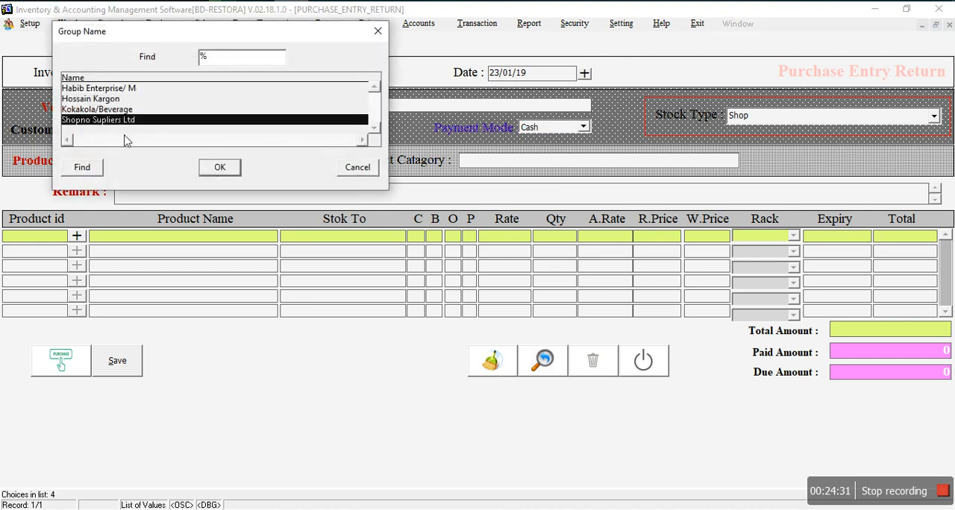
pyautogui.click(219, 169)
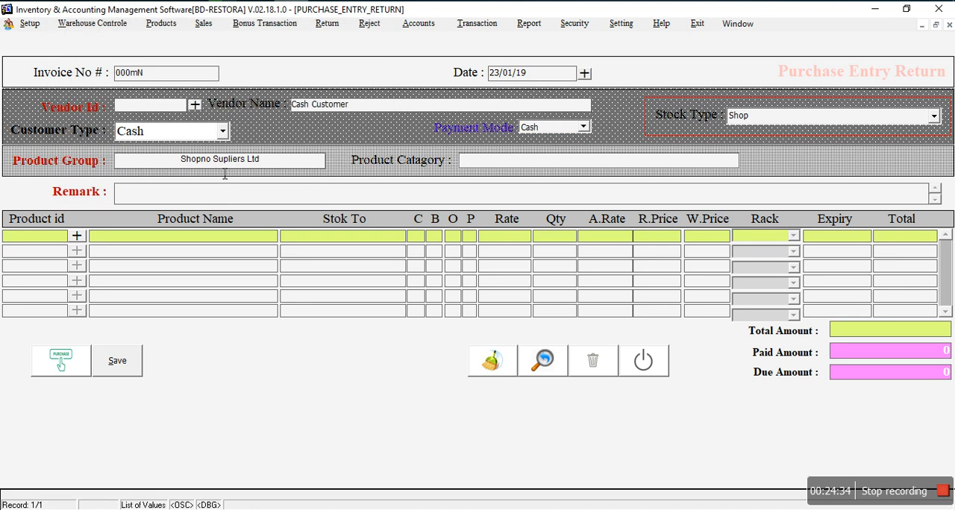
pyautogui.click(473, 165)
pyautogui.click(91, 99)
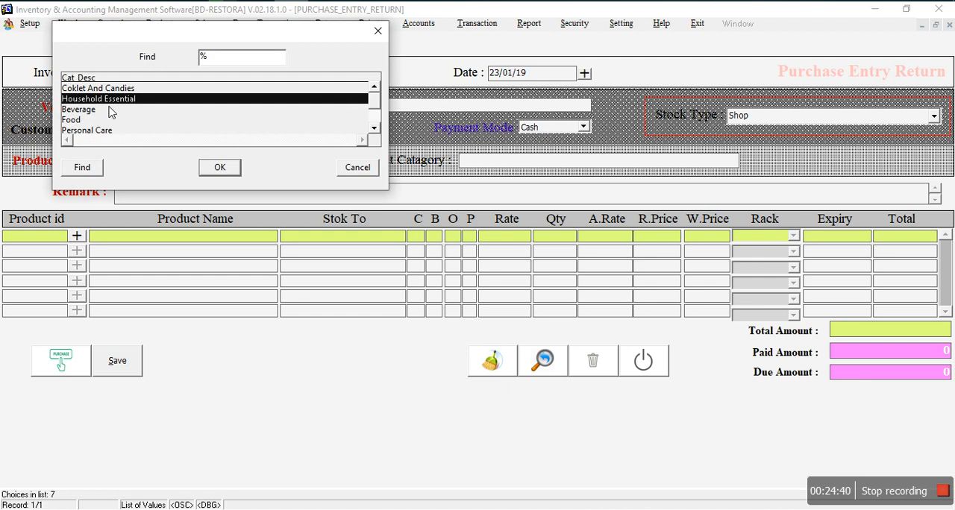
pyautogui.click(221, 169)
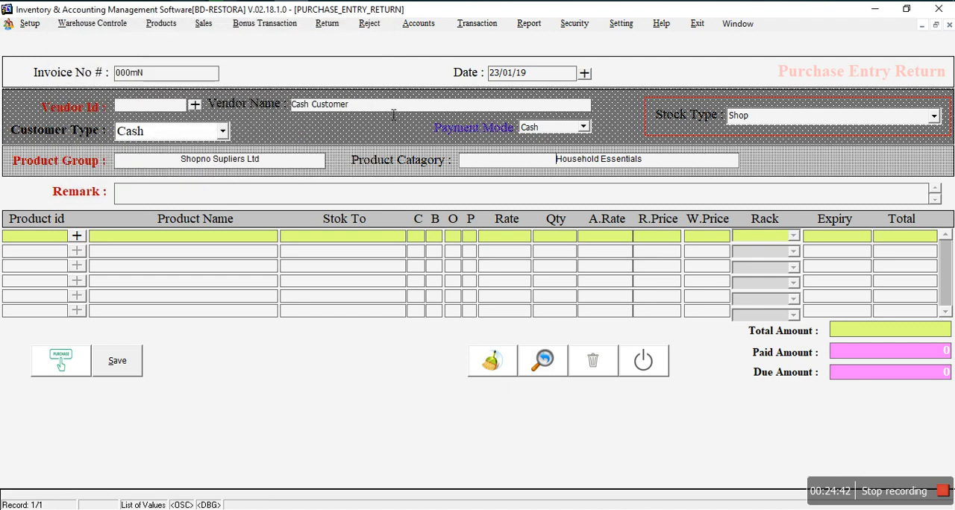
# Step: Add Ping Mug small to the first product line of the purchase entry return
pyautogui.click(78, 238)
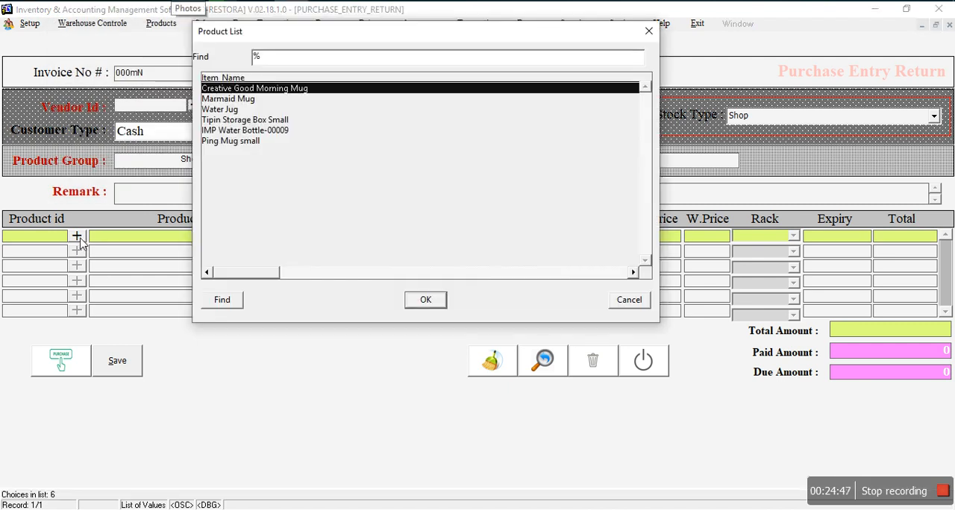
pyautogui.click(231, 142)
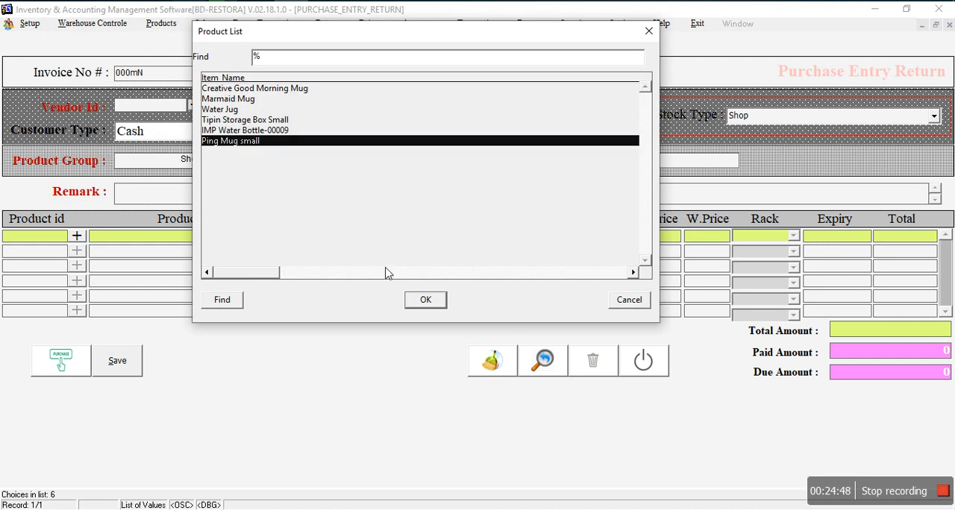
pyautogui.click(424, 300)
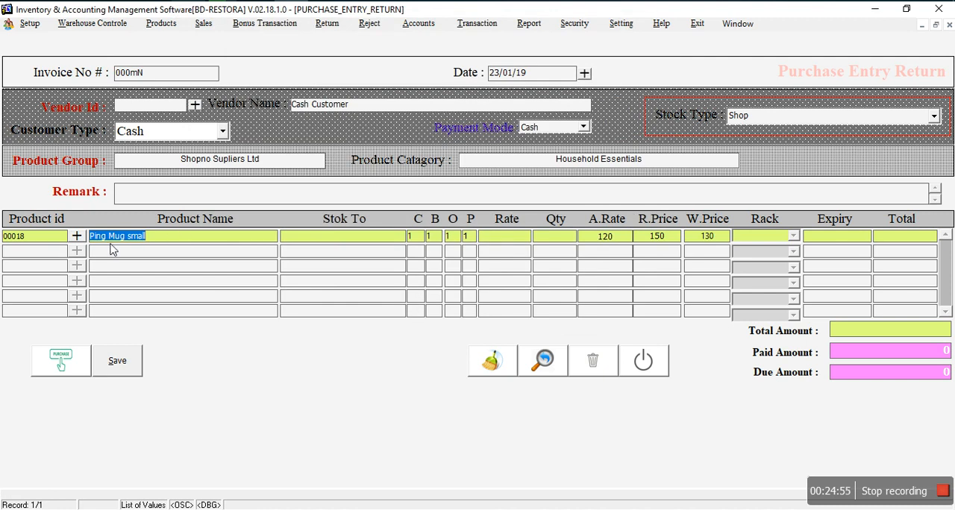
# Step: View the Item Details report to check the stock quantity of Ping Mug small, and close the preview
pyautogui.click(528, 23)
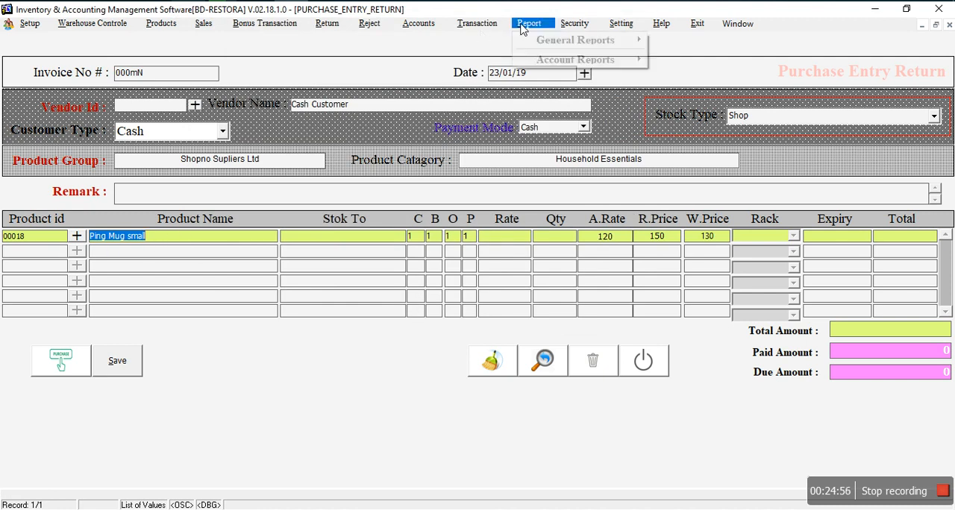
pyautogui.moveTo(597, 40)
pyautogui.click(660, 47)
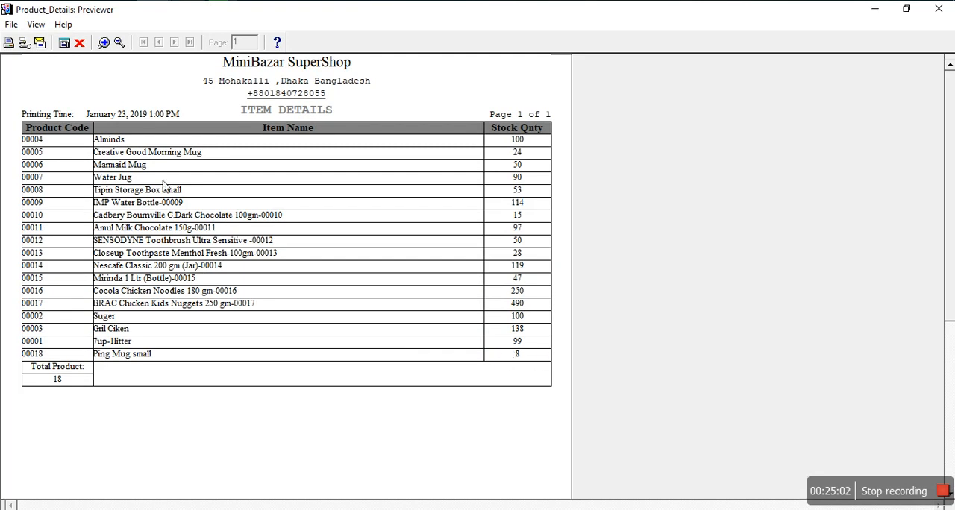
pyautogui.click(79, 43)
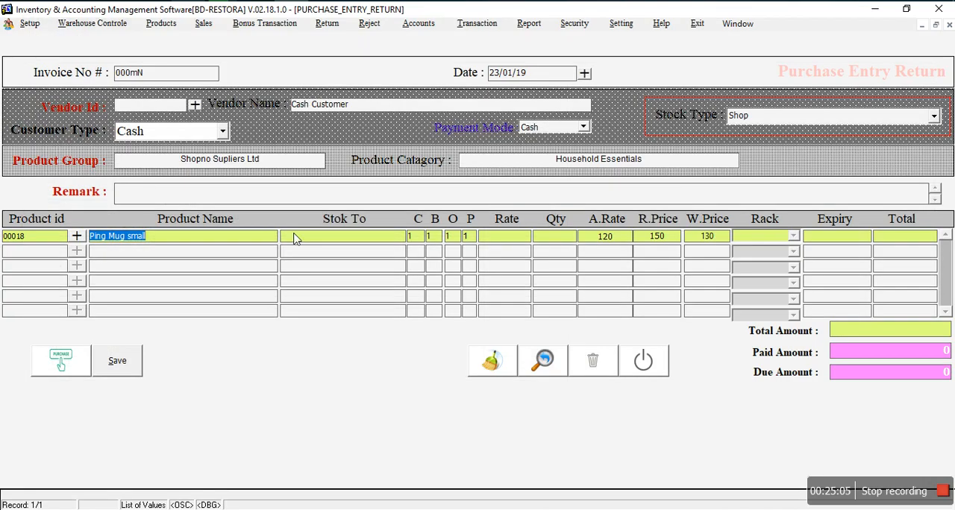
# Step: Set the Ping Mug small line to a quantity of 1 and a rate of 150
pyautogui.click(505, 248)
pyautogui.write('1')
pyautogui.press('BackSpace')
pyautogui.click(561, 248)
pyautogui.write('1')
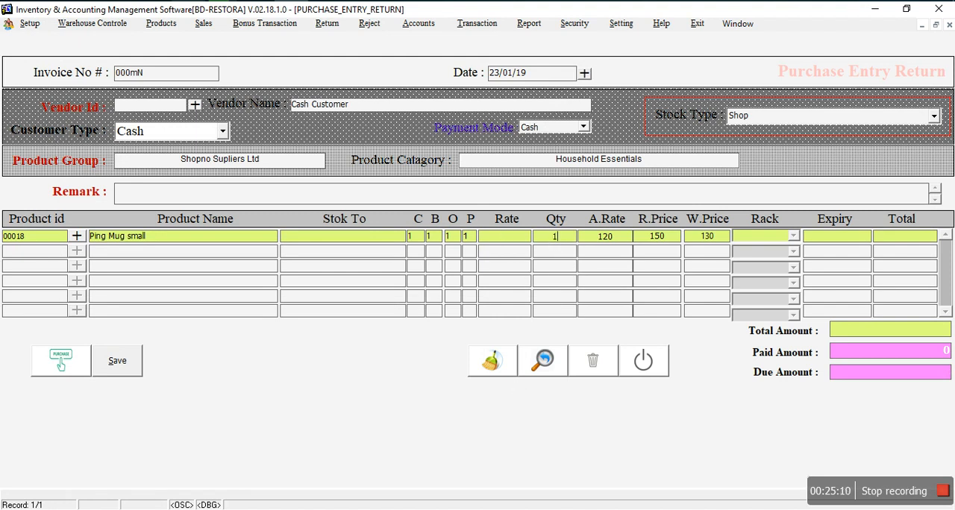
pyautogui.click(506, 239)
pyautogui.press('Tab')
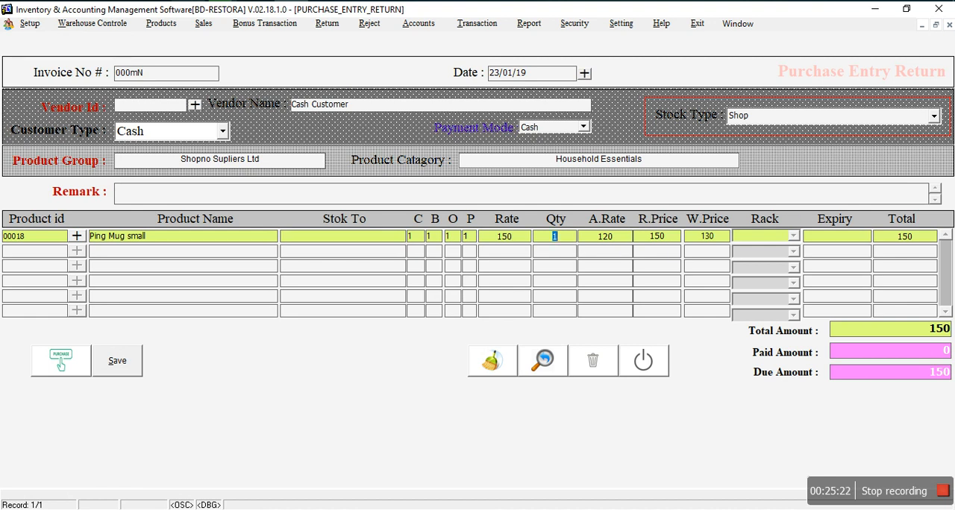
# Step: Enter a paid amount of 150 and save the purchase entry return
pyautogui.click(928, 353)
pyautogui.write('150')
pyautogui.click(119, 365)
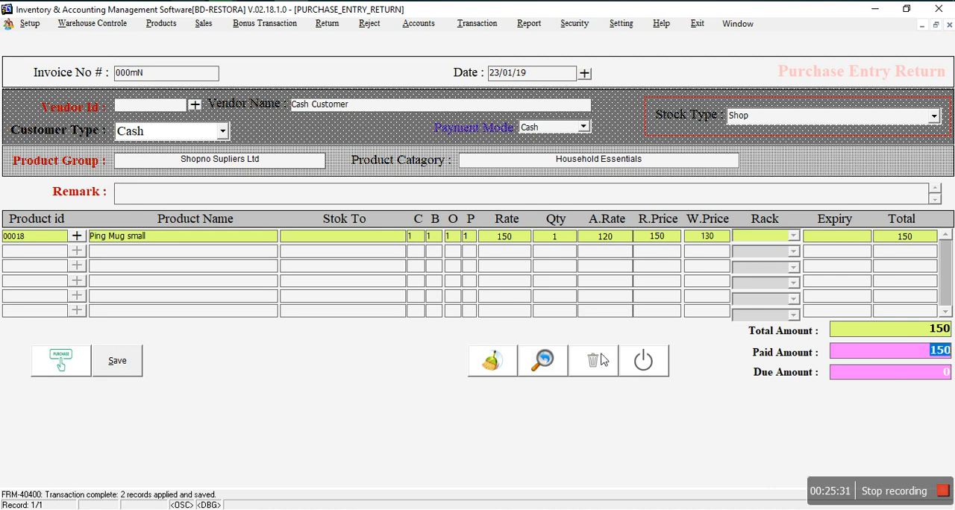
# Step: Leave the purchase entry return form and check the stock quantity of Ping Mug small in the general product list report
pyautogui.click(639, 368)
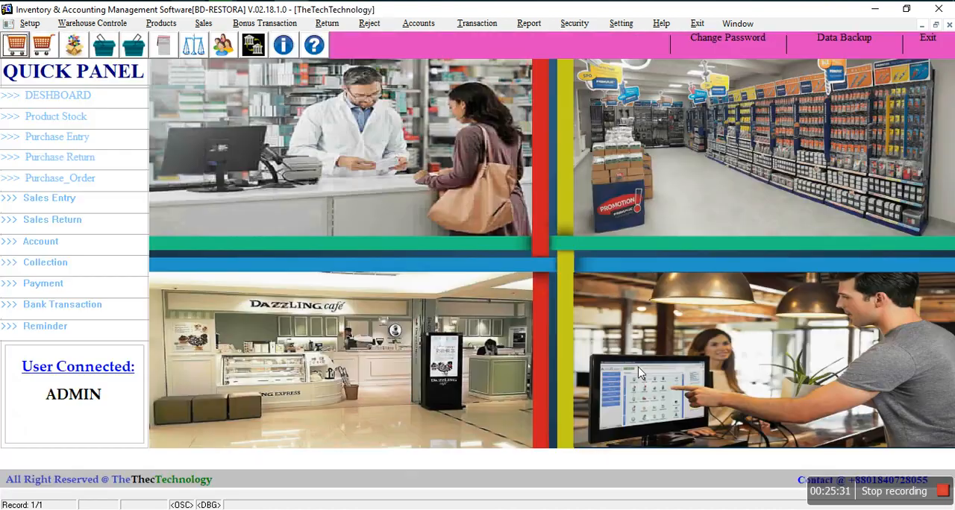
pyautogui.click(534, 24)
pyautogui.moveTo(544, 44)
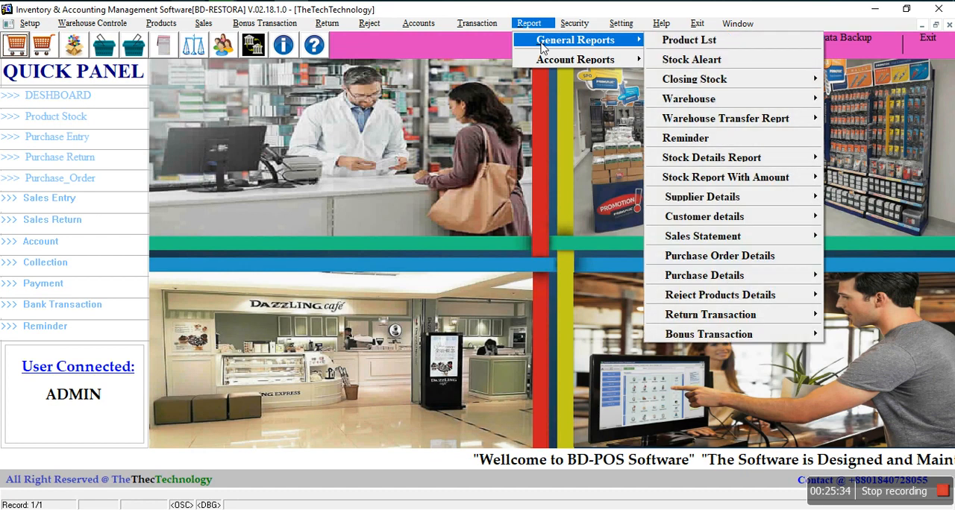
pyautogui.click(708, 45)
pyautogui.click(680, 11)
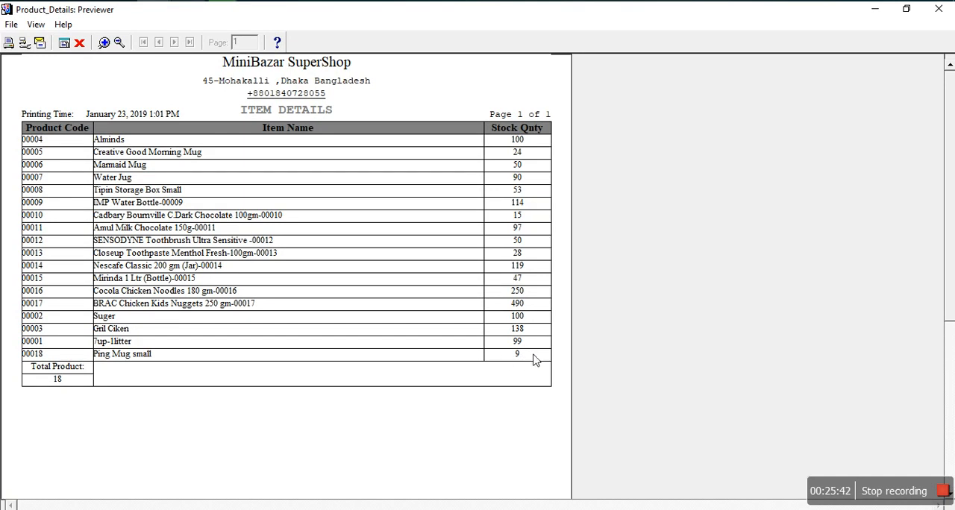
pyautogui.click(79, 43)
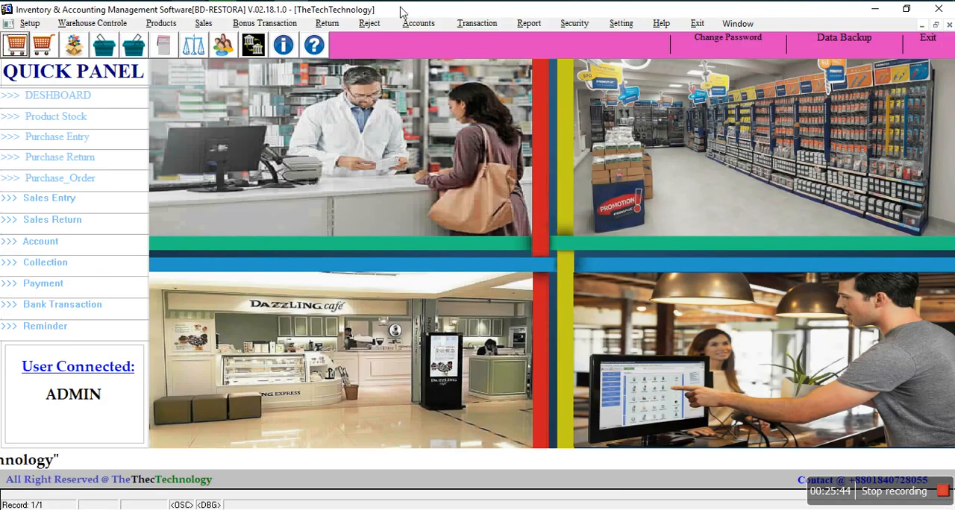
# Step: Open the Reject Products form for recording damaged items
pyautogui.click(383, 24)
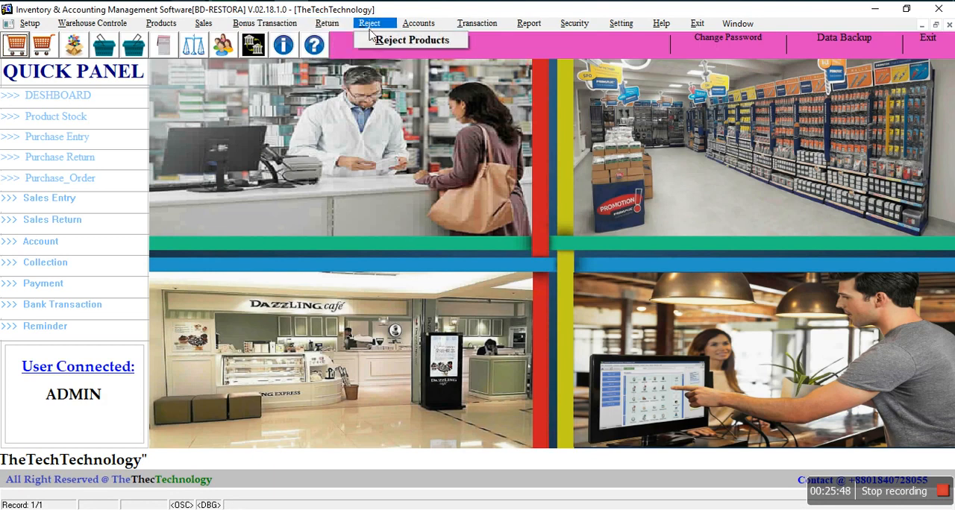
pyautogui.click(377, 41)
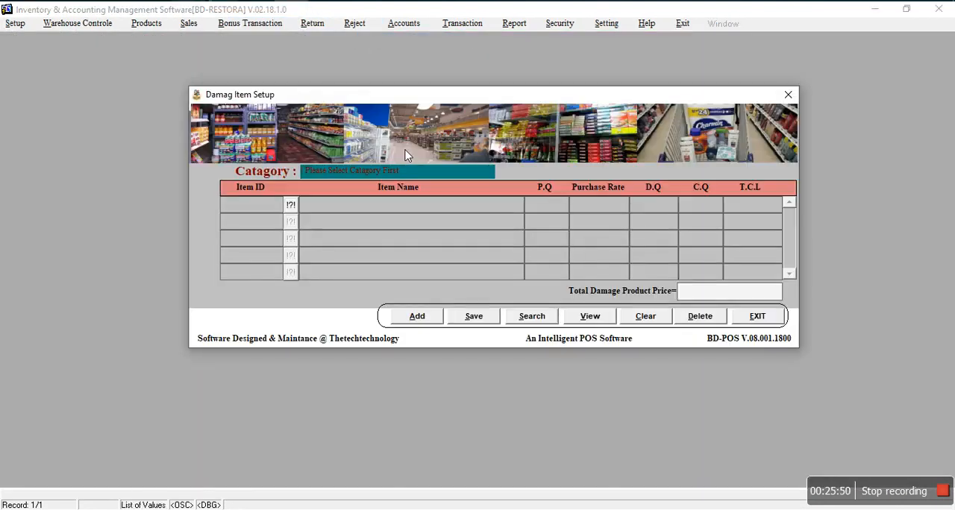
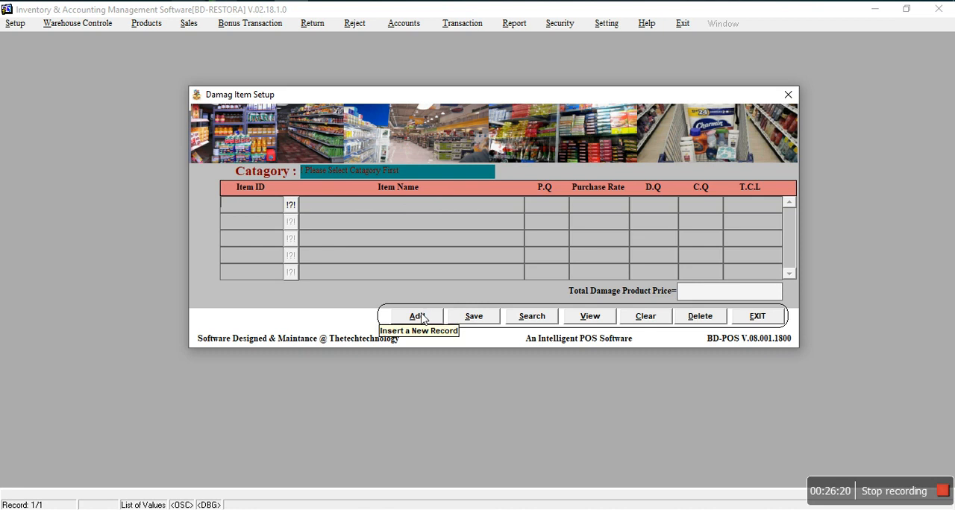
# Step: Select Personal Care as the category for the damaged item record
pyautogui.click(340, 173)
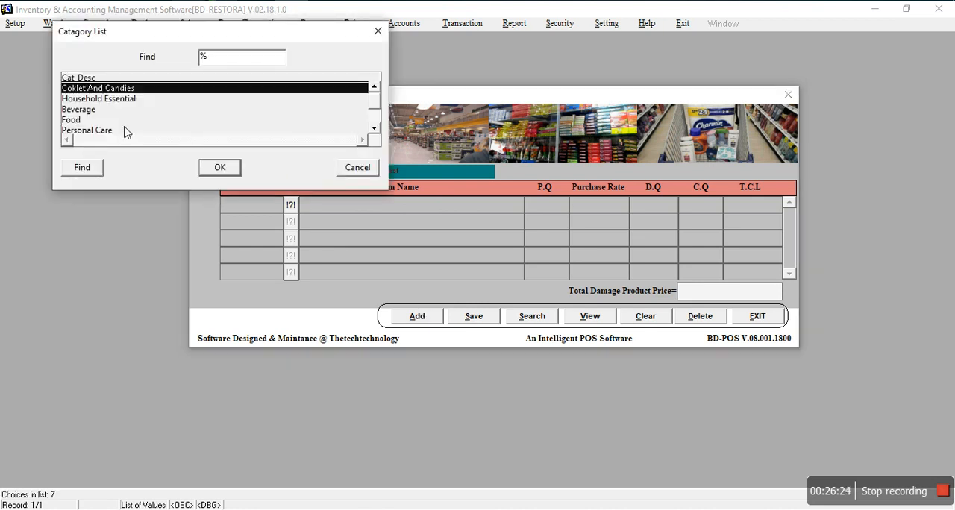
pyautogui.click(374, 127)
pyautogui.click(374, 128)
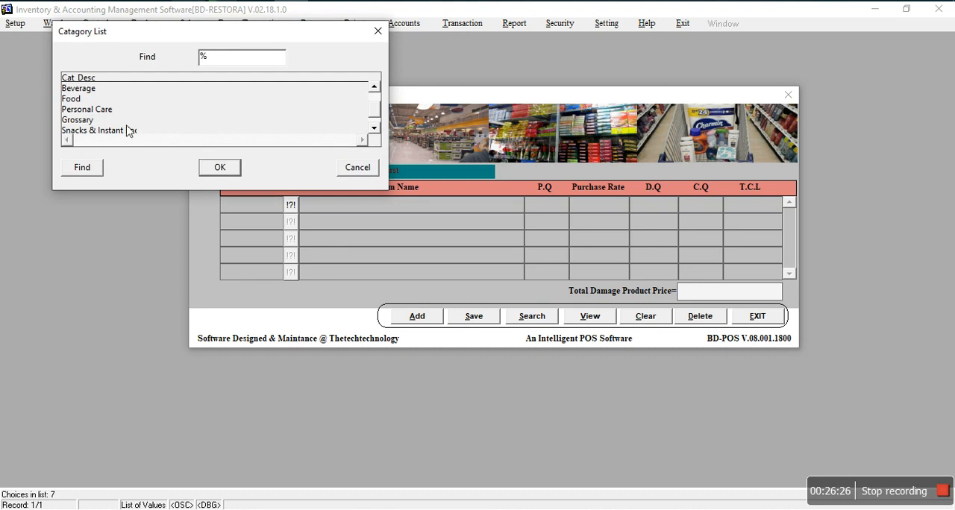
pyautogui.click(108, 111)
pyautogui.click(218, 167)
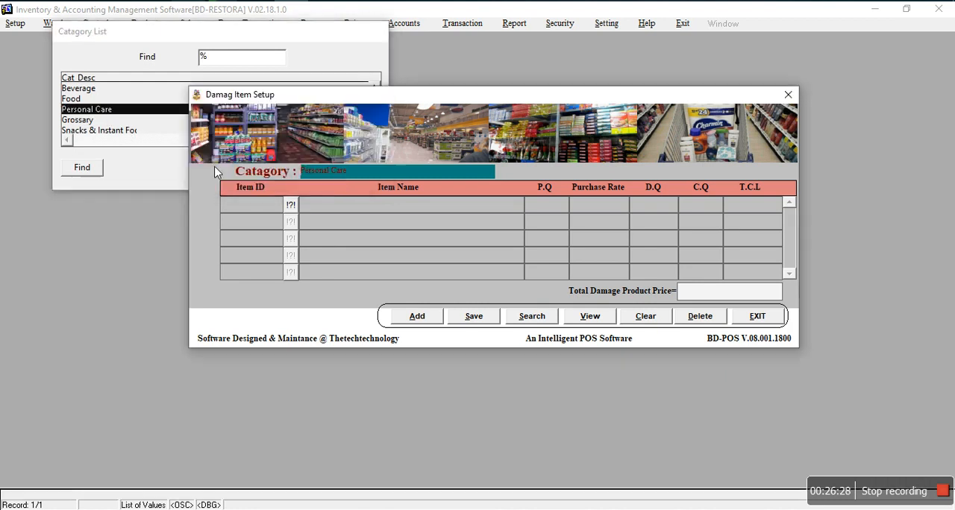
# Step: Add Closeup Toothpaste Menthol Fresh-100gm to the damaged items with a damaged quantity of 3
pyautogui.click(290, 204)
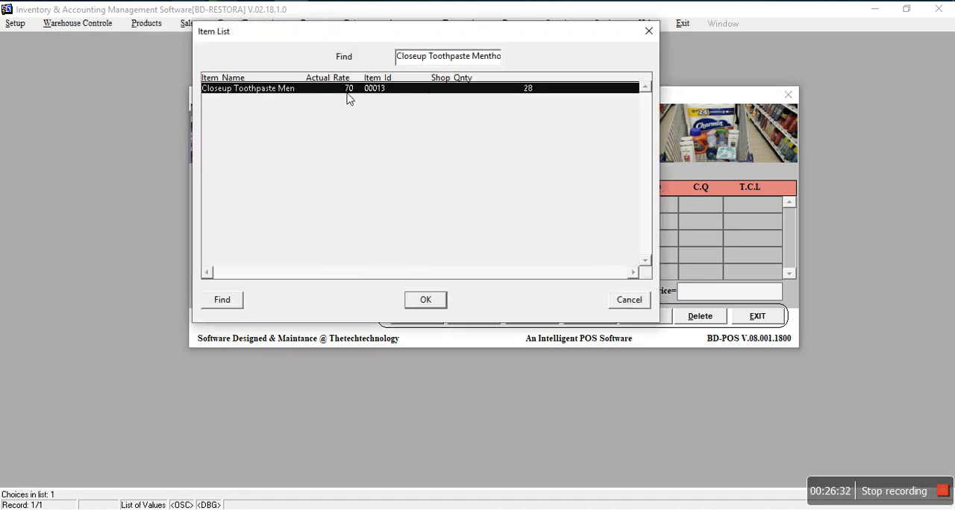
pyautogui.click(422, 300)
pyautogui.click(659, 206)
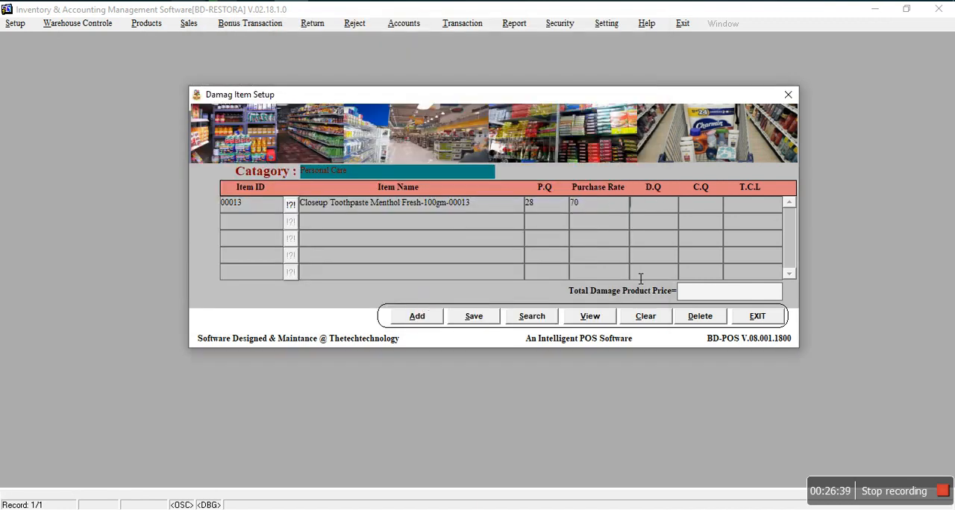
pyautogui.press('Return')
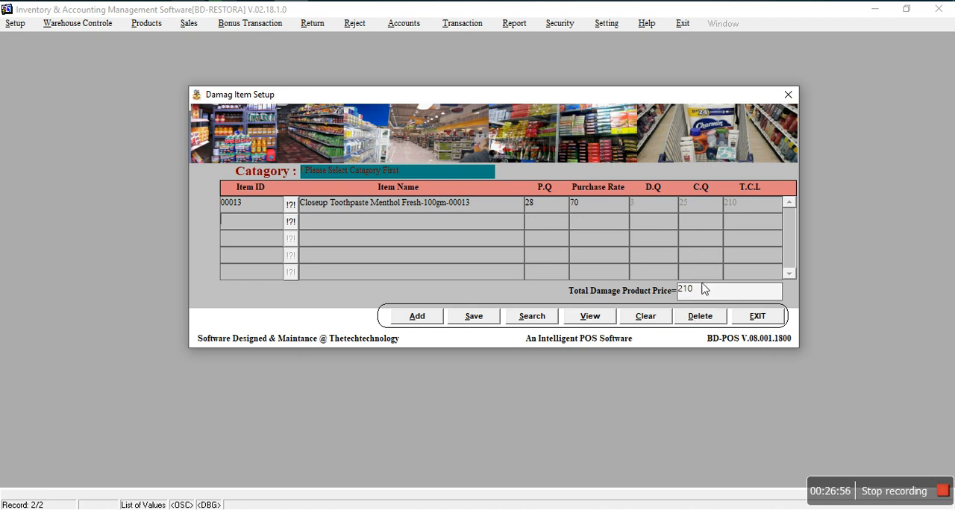
# Step: Save the damaged toothpaste record and leave the damaged item form
pyautogui.click(475, 318)
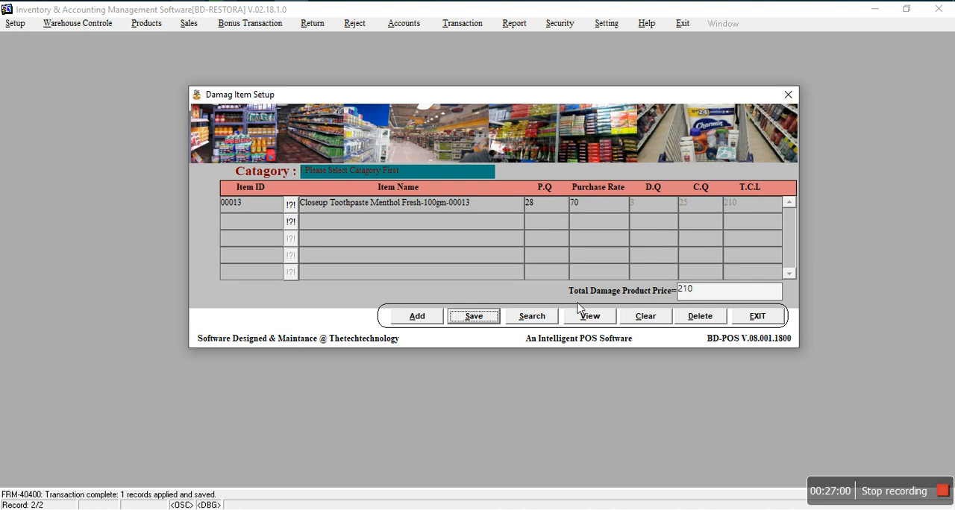
pyautogui.click(648, 215)
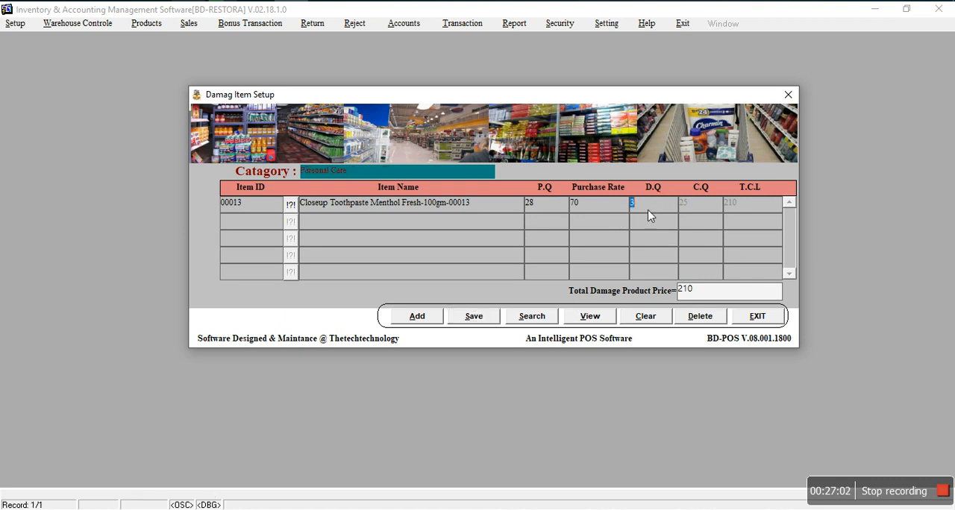
pyautogui.click(758, 316)
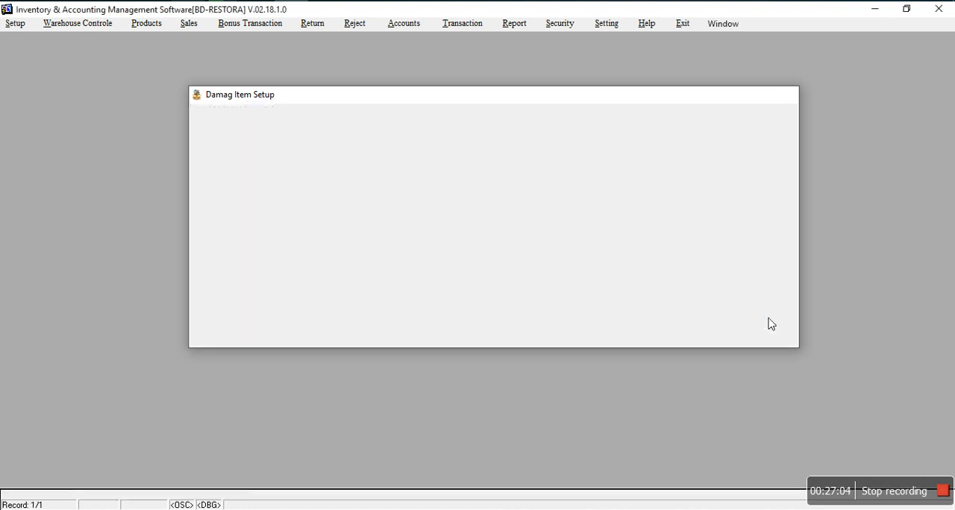
# Step: Open Account Setup and list the existing accounts in the account entry table
pyautogui.click(371, 24)
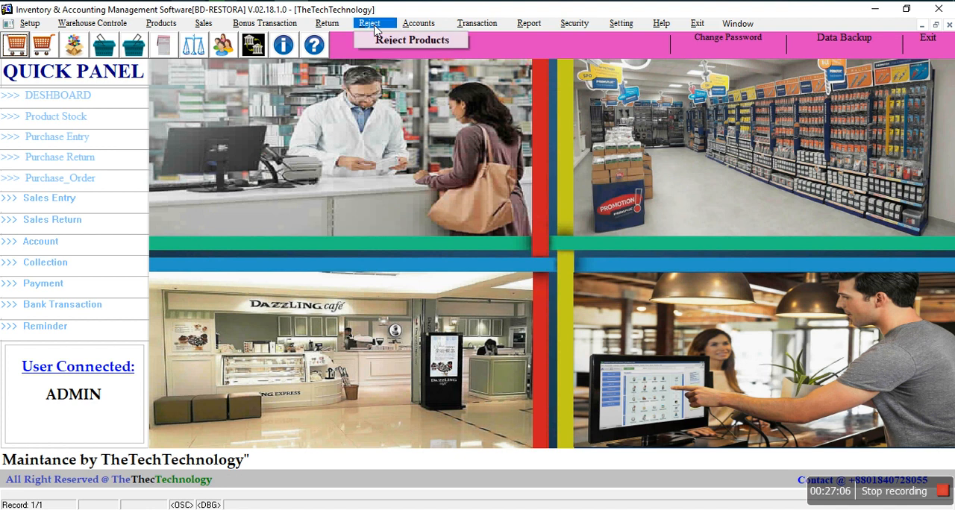
pyautogui.click(403, 27)
pyautogui.click(431, 41)
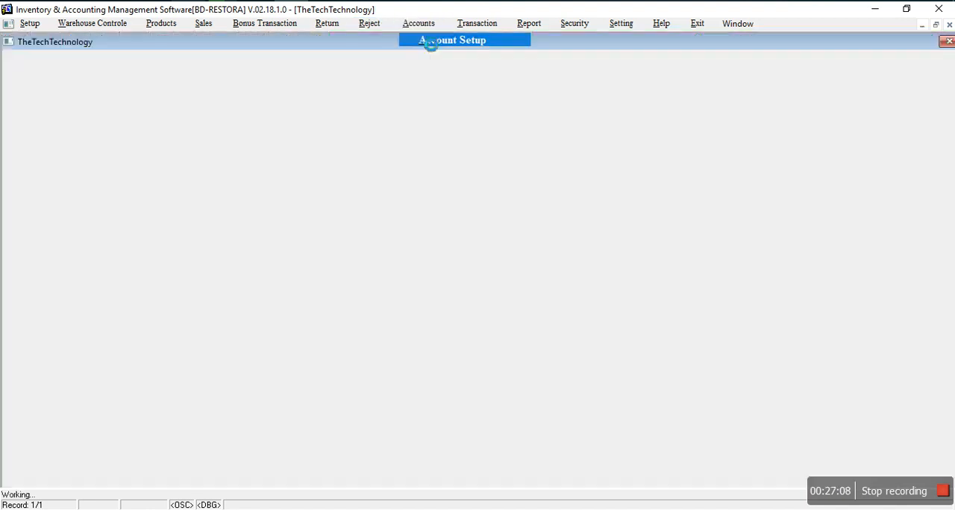
pyautogui.click(231, 320)
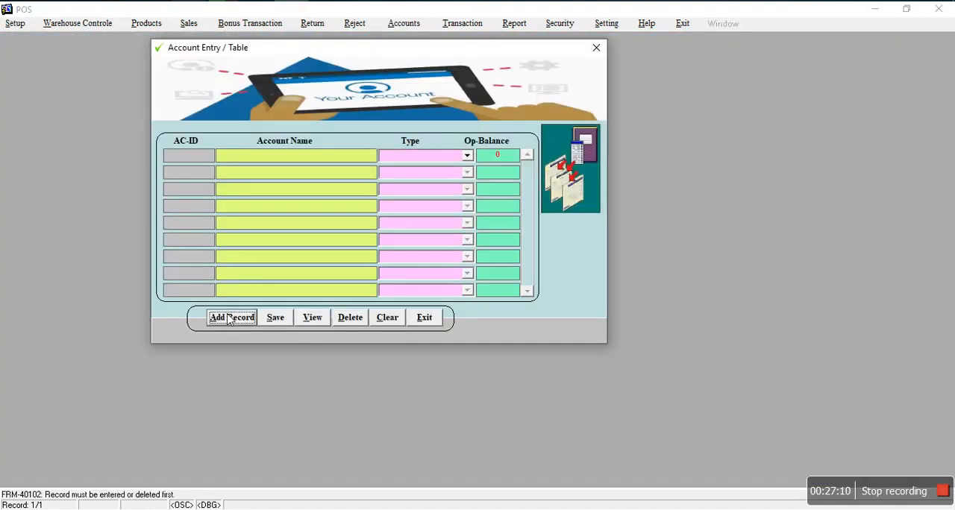
pyautogui.click(323, 320)
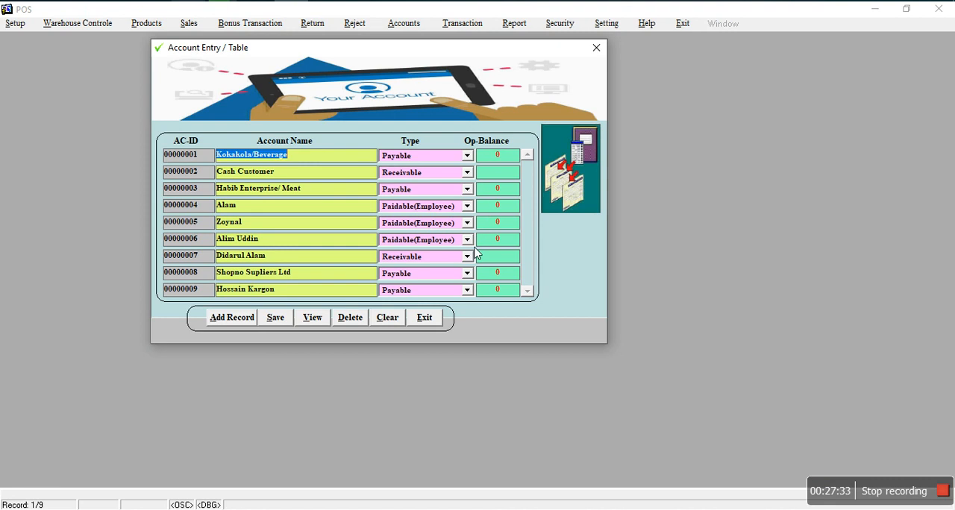
# Step: Add and save a new account named Daily Other with the type Income
pyautogui.click(247, 319)
pyautogui.click(467, 173)
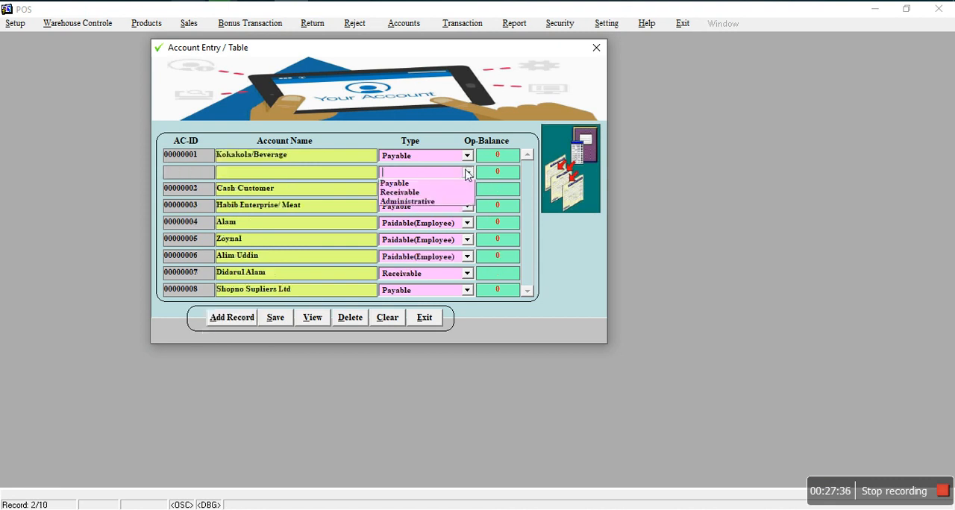
pyautogui.click(423, 192)
pyautogui.click(343, 179)
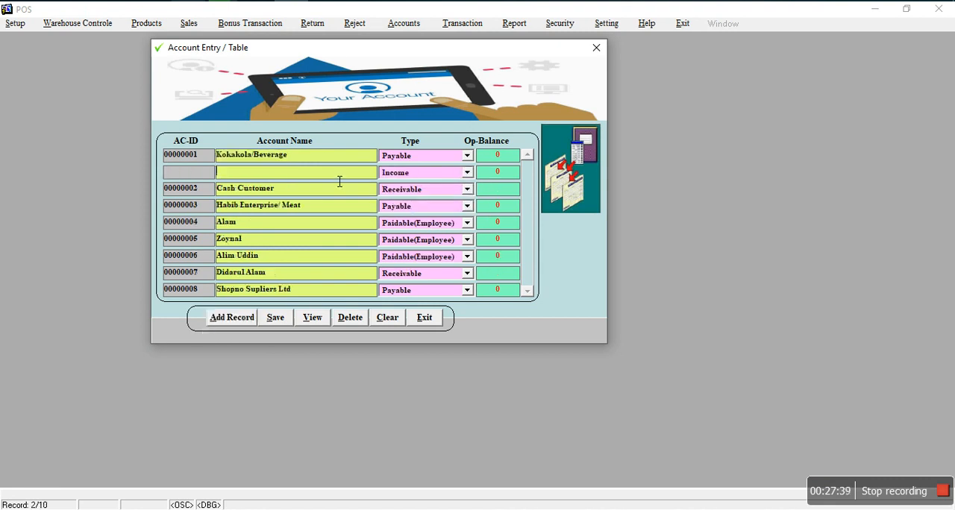
pyautogui.write('Daily Other')
pyautogui.click(272, 322)
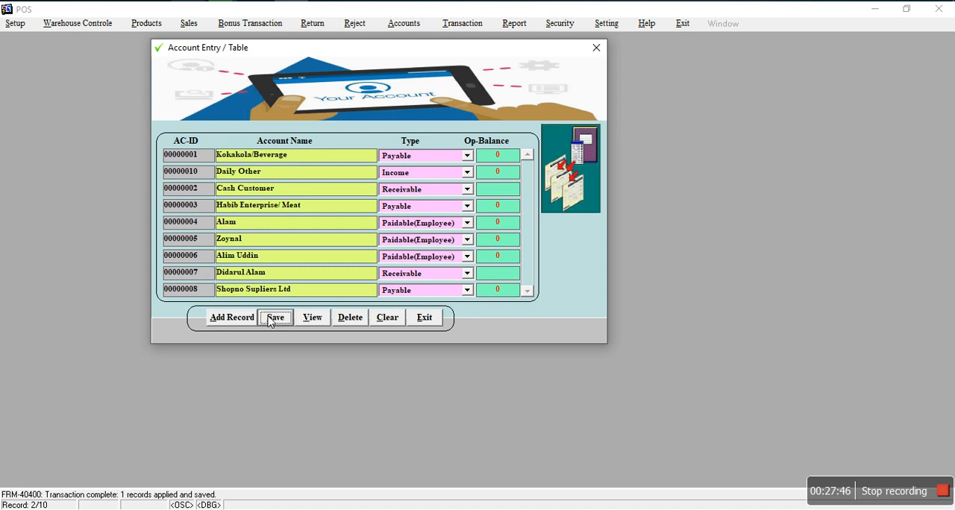
# Step: Add and save a new account named Daily Costing with the type Expense, and leave the account entry form
pyautogui.click(251, 319)
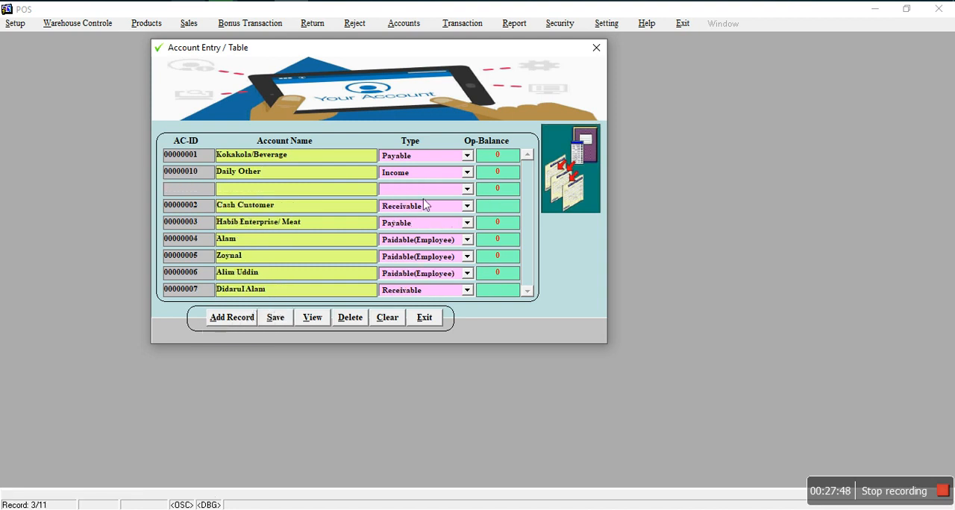
pyautogui.click(467, 189)
pyautogui.click(404, 207)
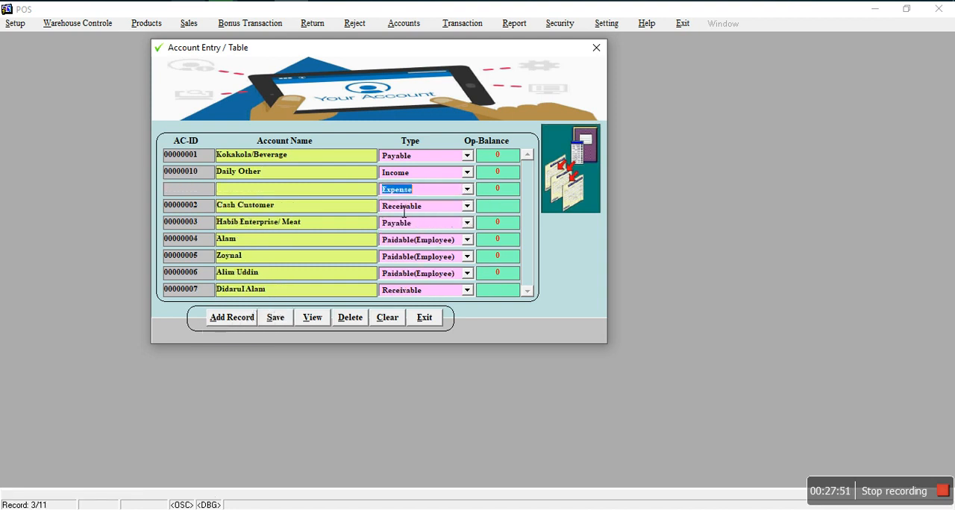
pyautogui.click(321, 195)
pyautogui.write('Daily')
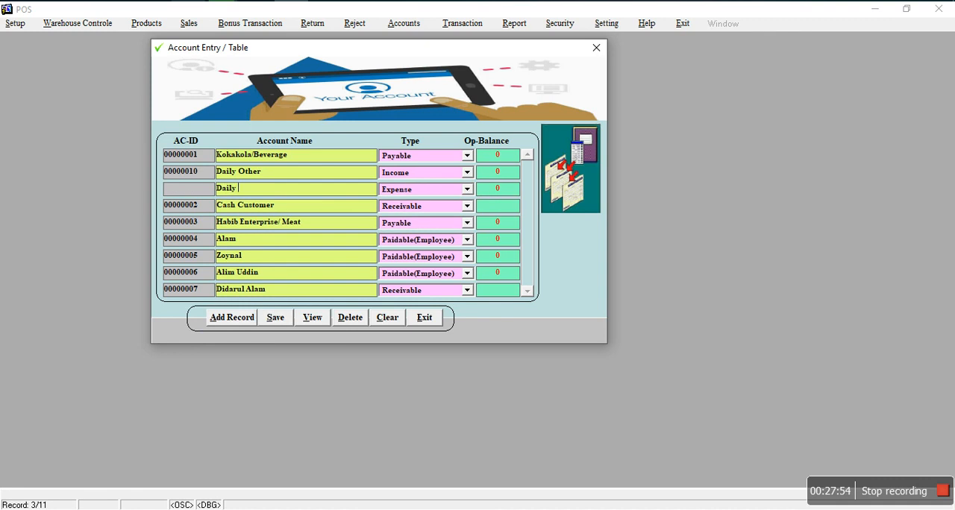
pyautogui.write(' Costing')
pyautogui.click(276, 317)
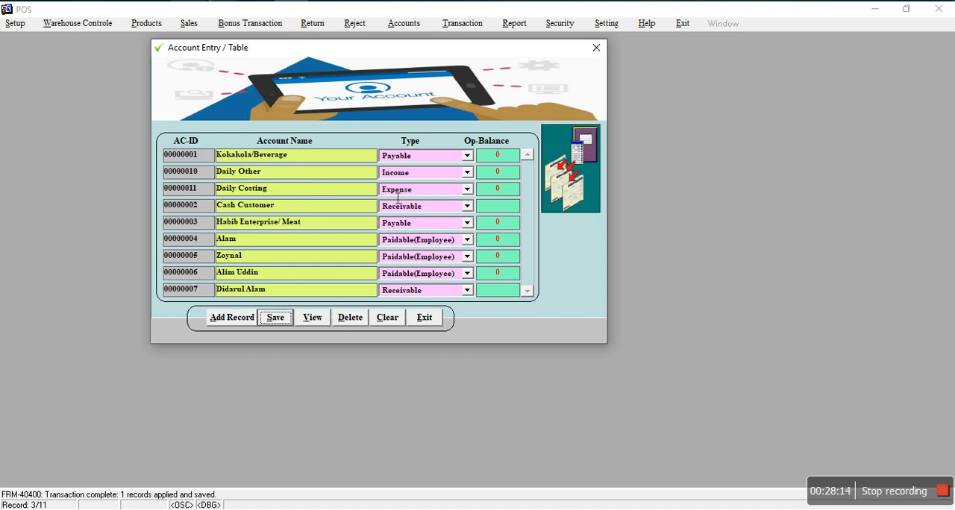
pyautogui.click(422, 317)
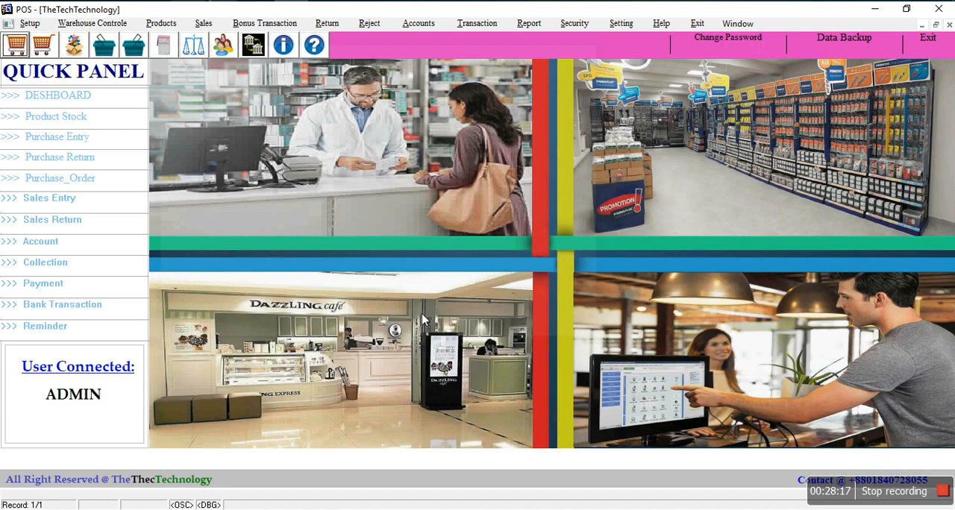
# Step: Start a new record in Bank Setup with the bank name ECB Bank and enter its account number
pyautogui.click(423, 23)
pyautogui.click(432, 61)
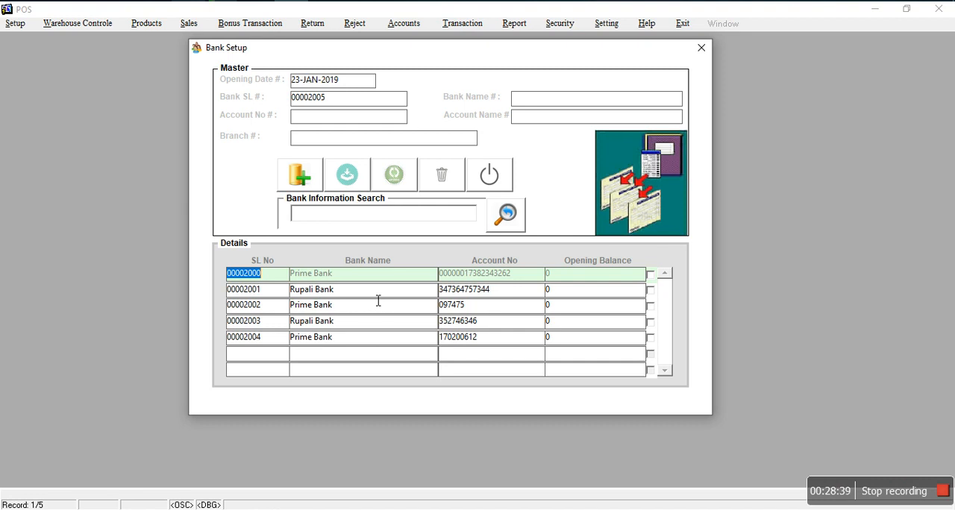
pyautogui.click(304, 184)
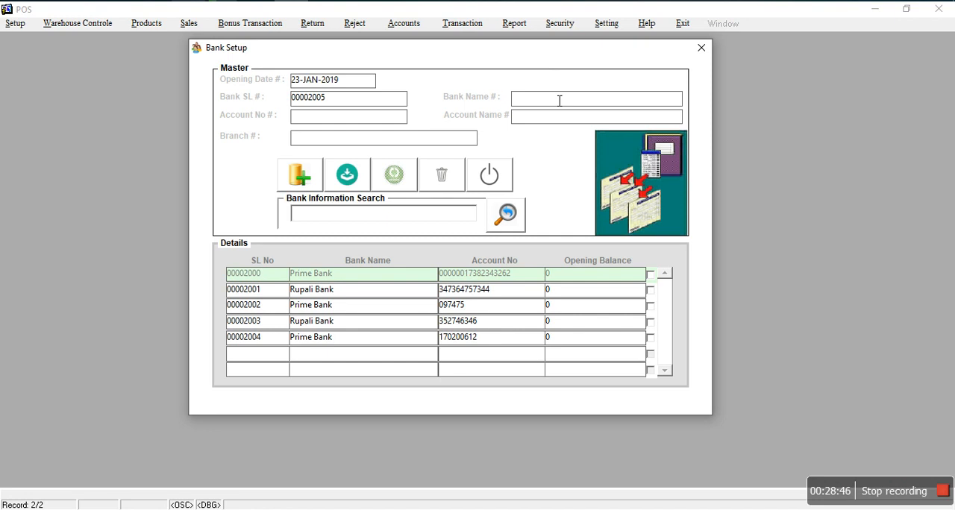
pyautogui.write('ECB Bank')
pyautogui.click(349, 120)
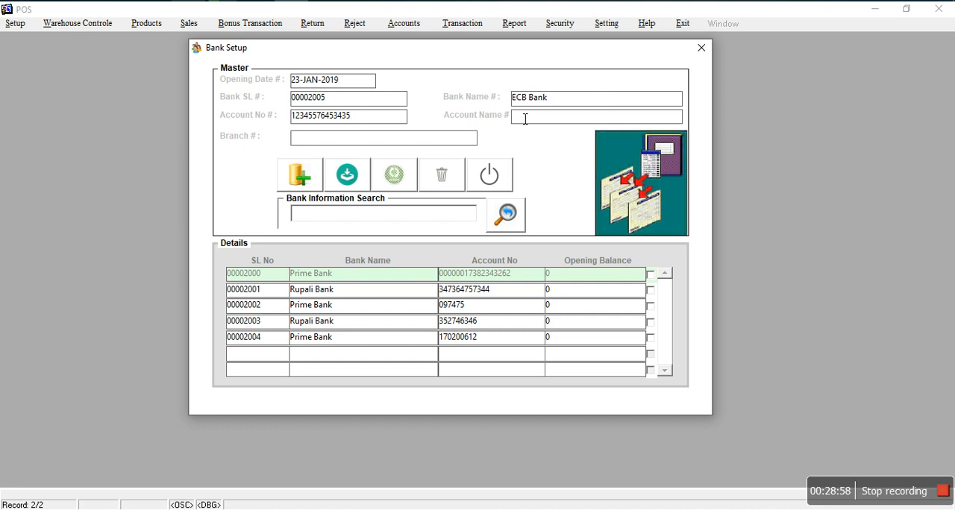
pyautogui.write('Alam')
# Step: Enter the account holder's name and the branch Bonani, save the bank record and leave Bank Setup
pyautogui.click(460, 140)
pyautogui.write('Bona')
pyautogui.click(347, 175)
pyautogui.click(475, 275)
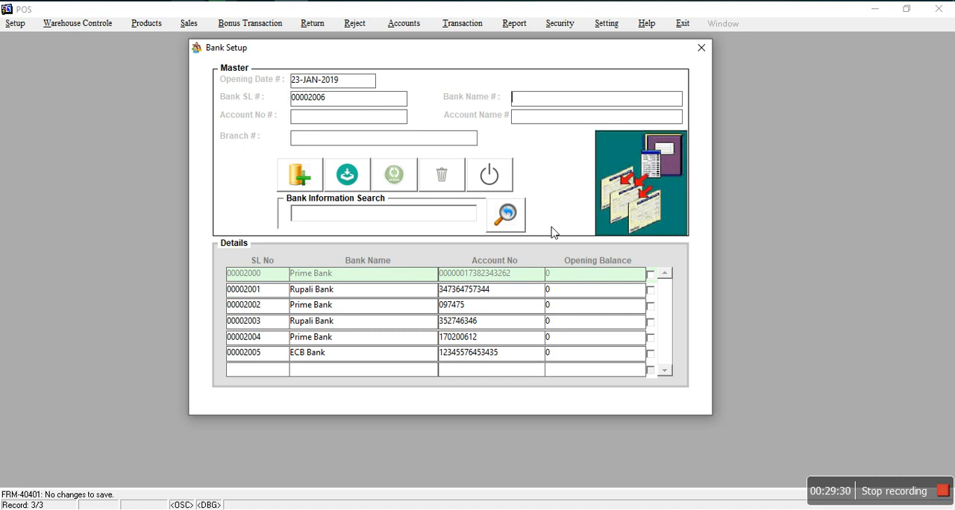
pyautogui.click(503, 174)
# Step: Start a new bank transaction for the Rupali Bank account at the Mohakalli branch
pyautogui.click(472, 27)
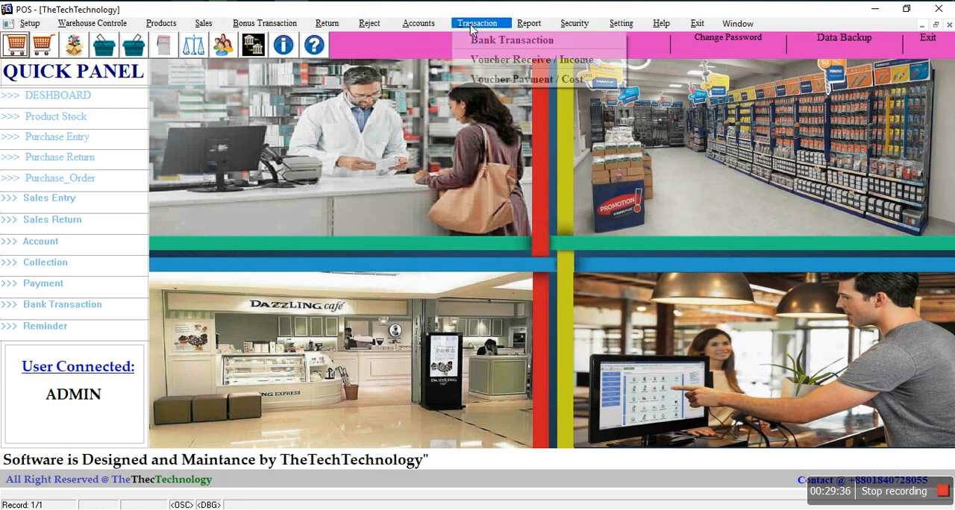
pyautogui.moveTo(439, 29)
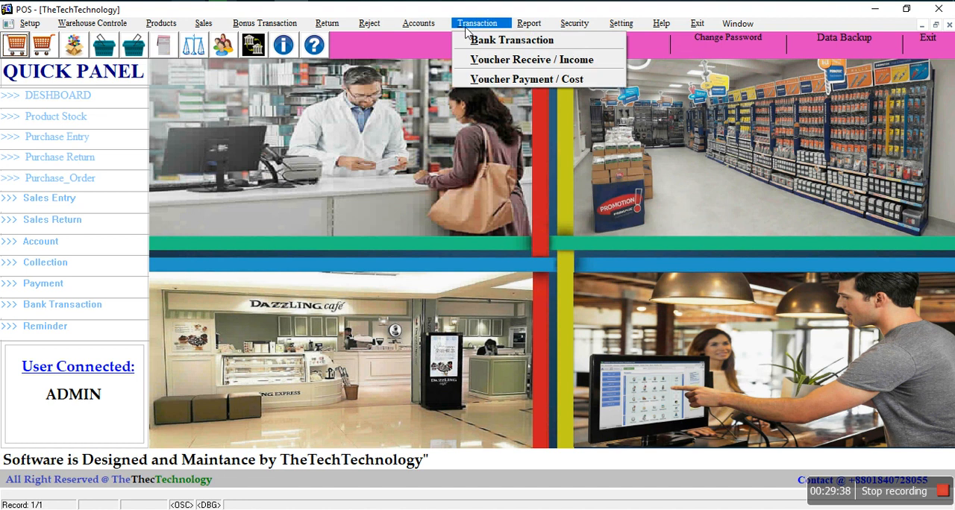
pyautogui.click(498, 40)
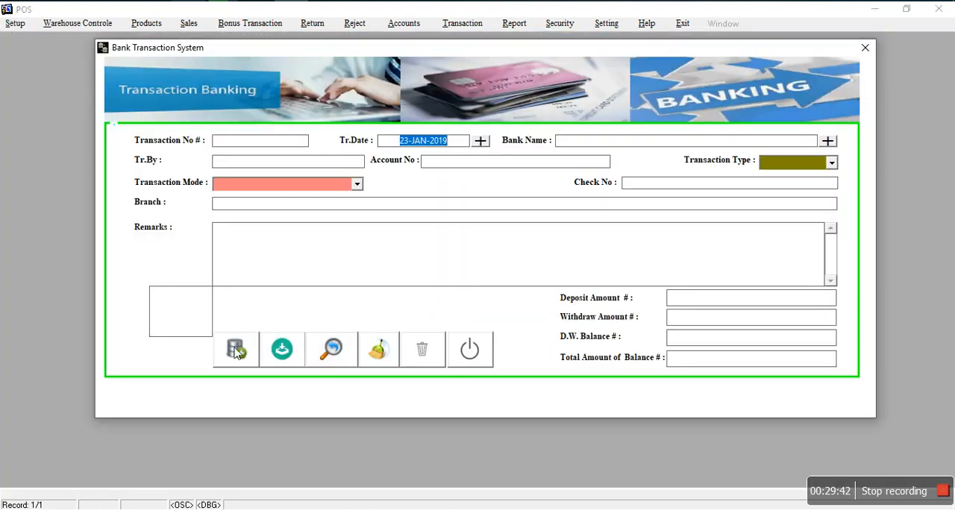
pyautogui.click(235, 349)
pyautogui.click(827, 143)
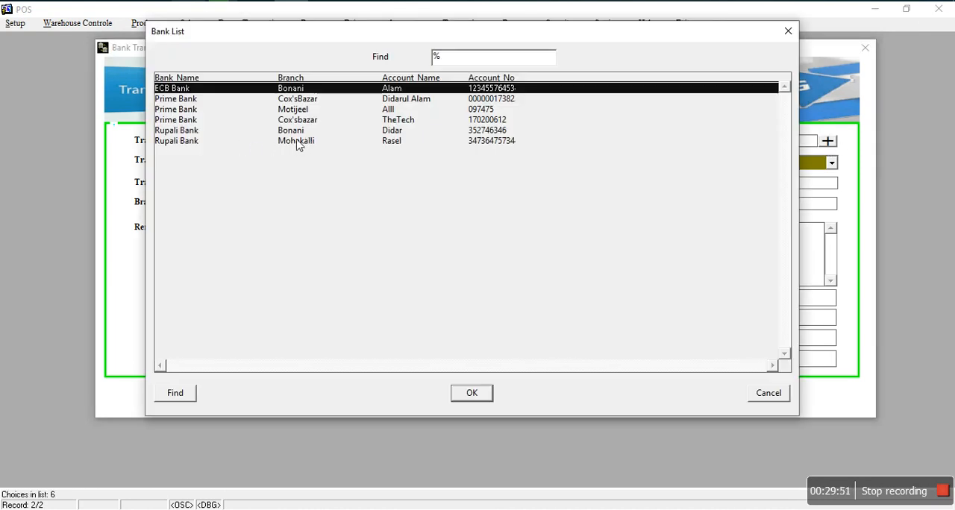
pyautogui.click(312, 142)
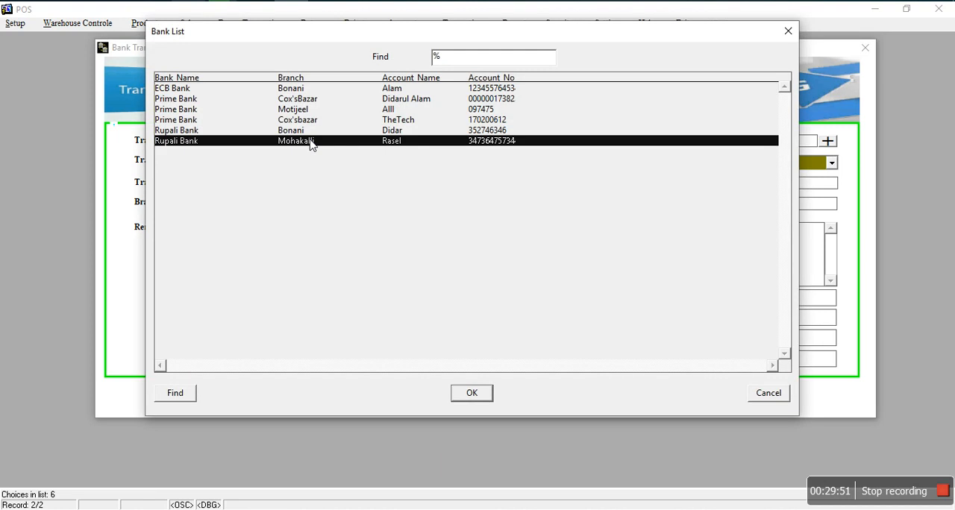
pyautogui.click(467, 397)
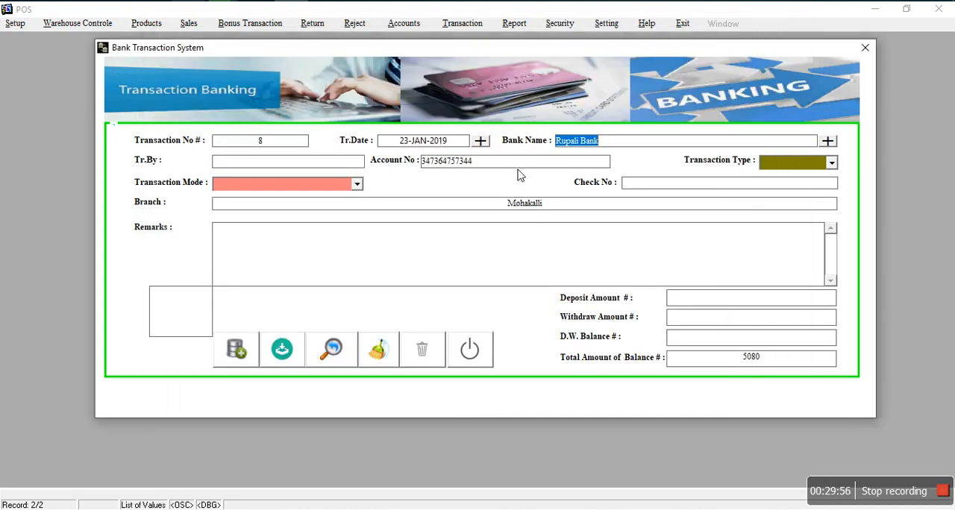
# Step: Enter the name of the person making the transaction, and set the type to Deposit and the mode to Cash
pyautogui.click(341, 166)
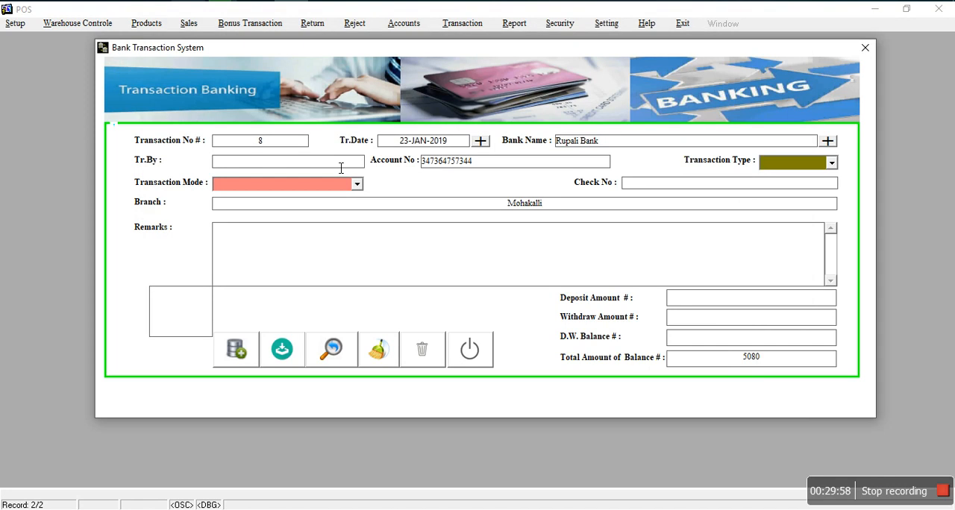
pyautogui.write('Did')
pyautogui.click(792, 168)
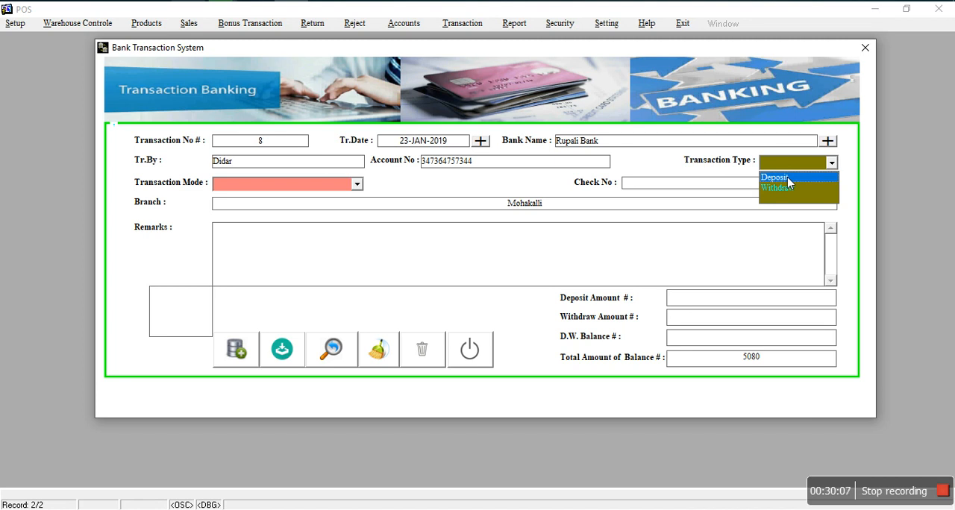
pyautogui.click(787, 177)
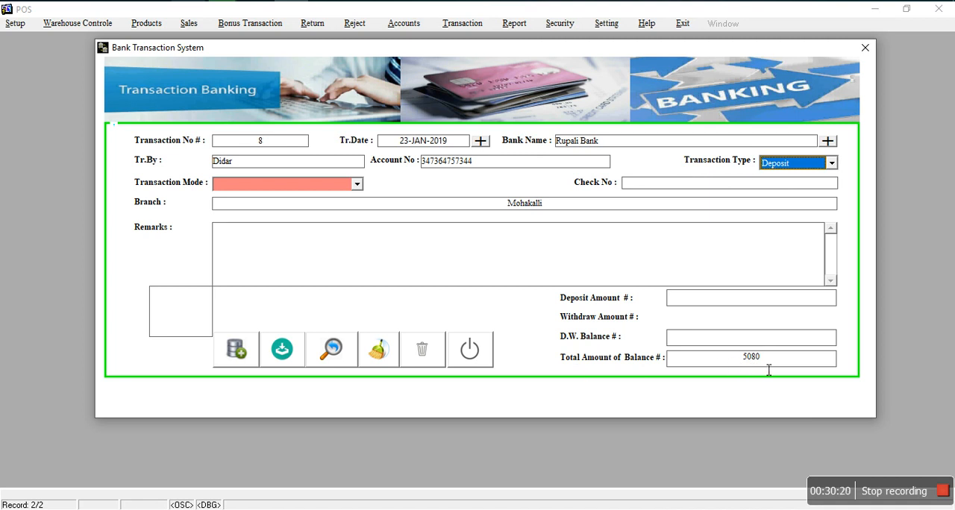
pyautogui.click(296, 191)
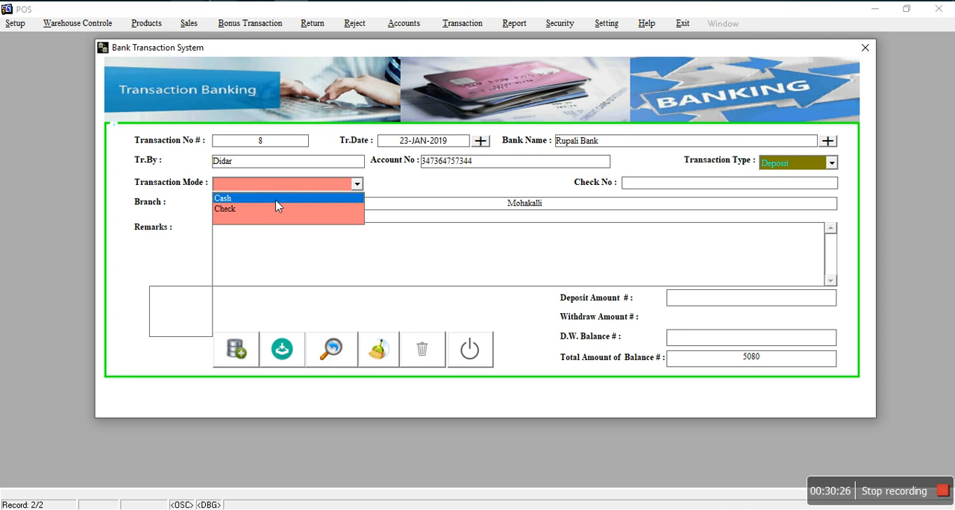
pyautogui.click(276, 198)
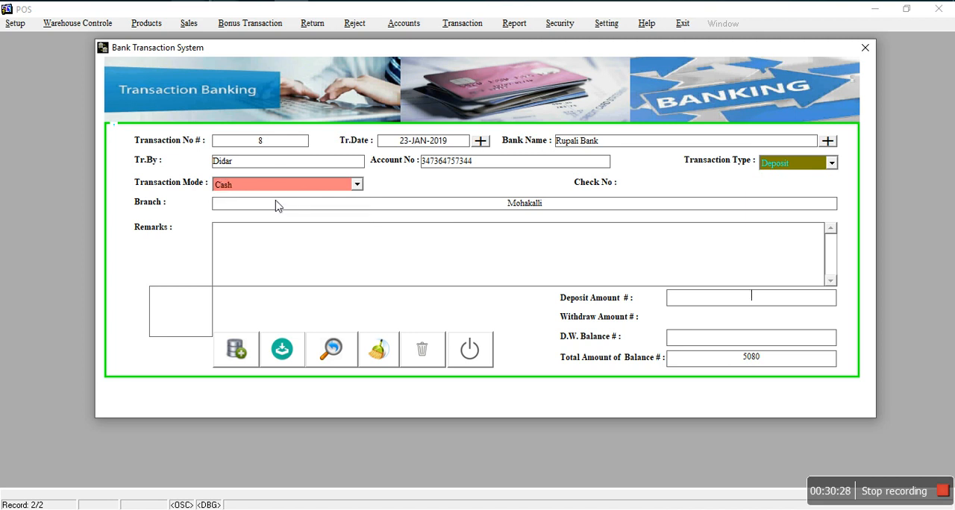
# Step: Switch the transaction mode to Check and back to Cash
pyautogui.click(282, 188)
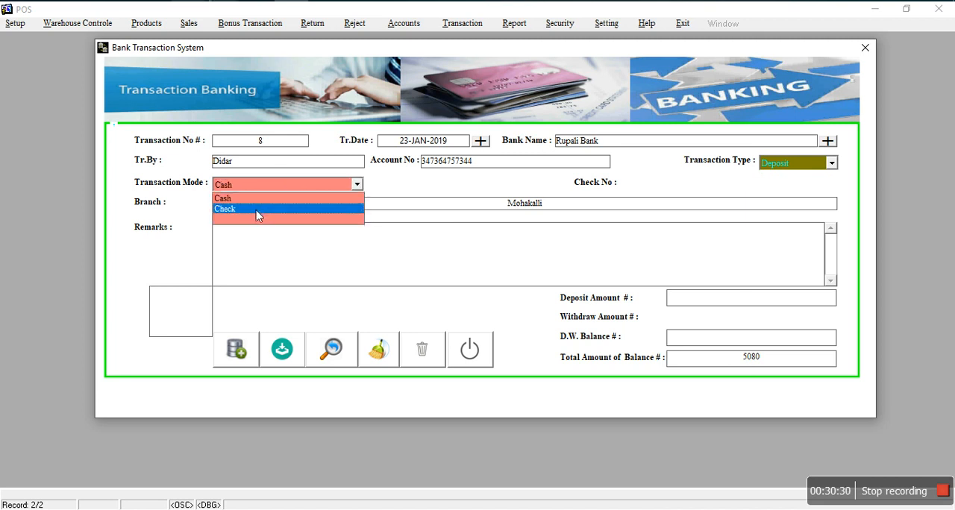
pyautogui.click(257, 213)
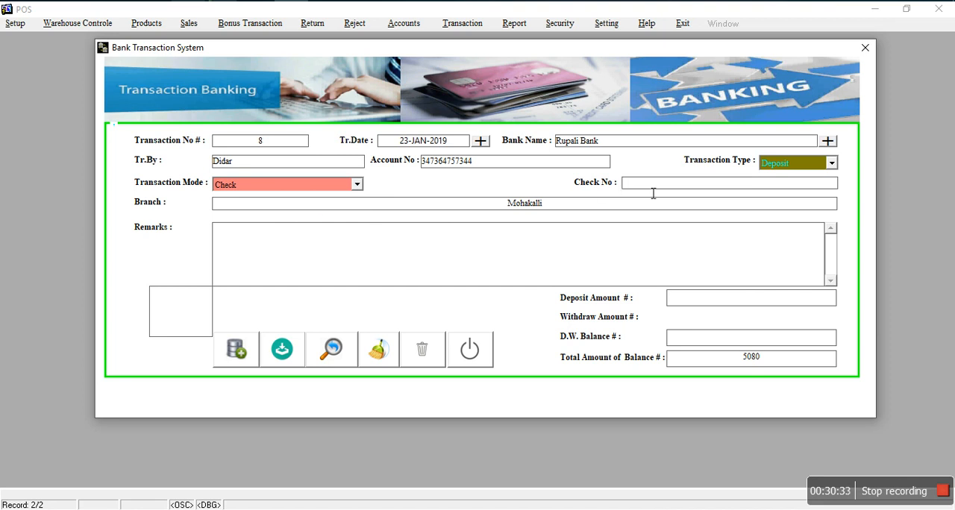
pyautogui.click(297, 186)
pyautogui.click(269, 200)
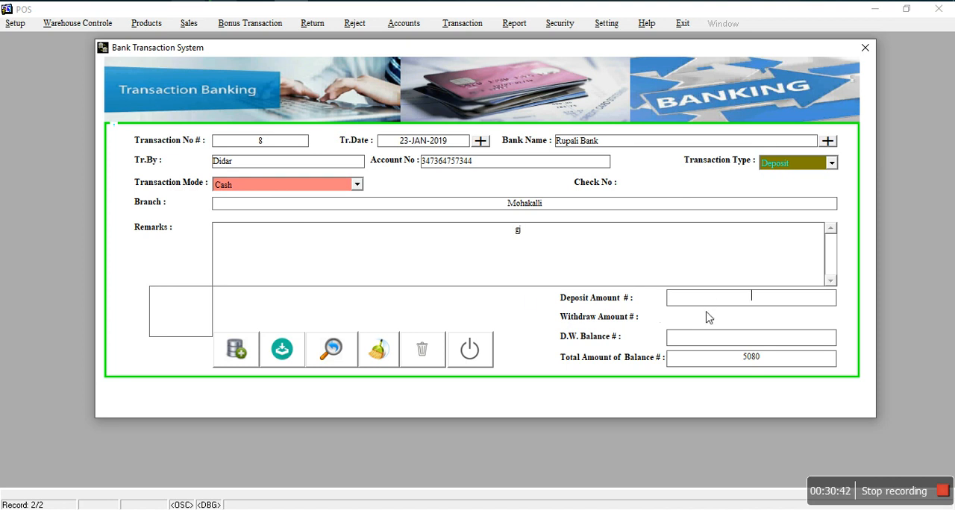
# Step: Enter a deposit amount of 10000 and save the bank transaction
pyautogui.write('0000')
pyautogui.press('Tab')
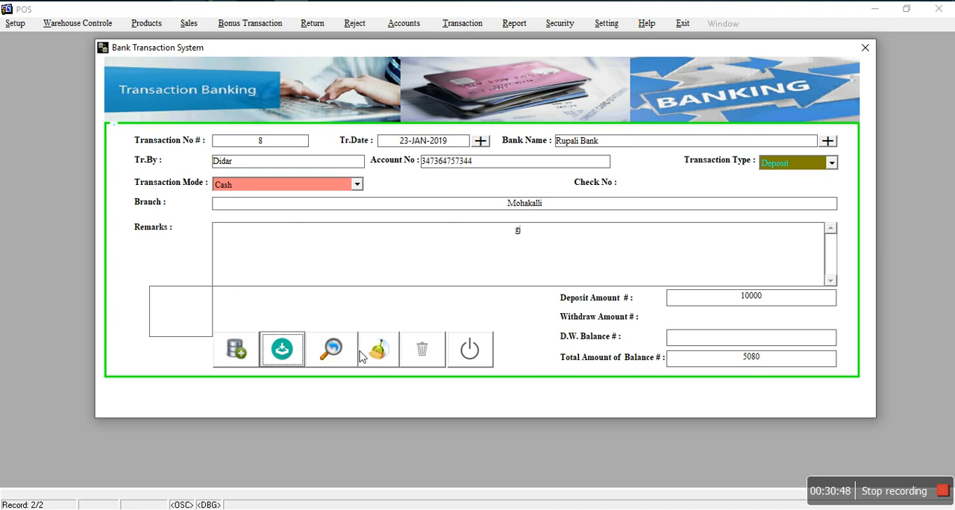
pyautogui.click(281, 349)
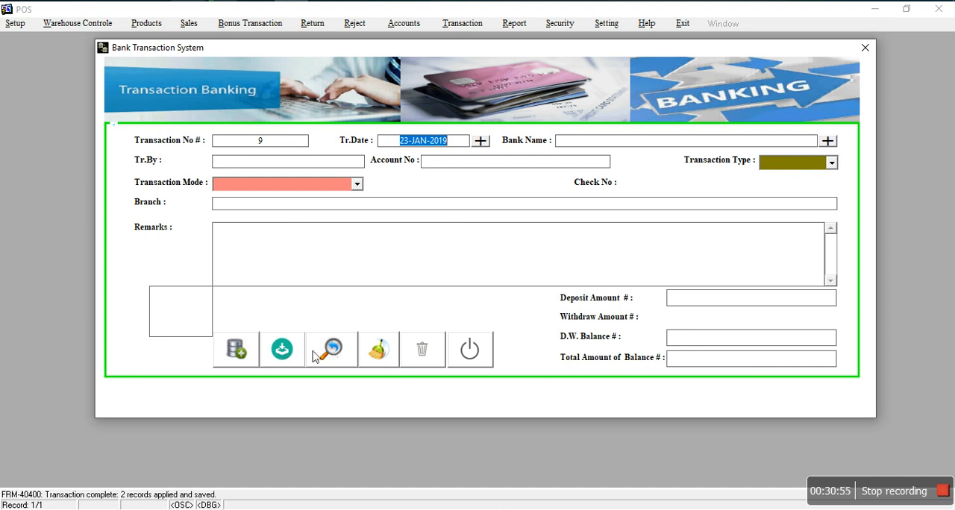
# Step: Check the total balance of the Rupali Bank account at the Mohakalli branch, and leave the bank transaction form without saving
pyautogui.click(828, 141)
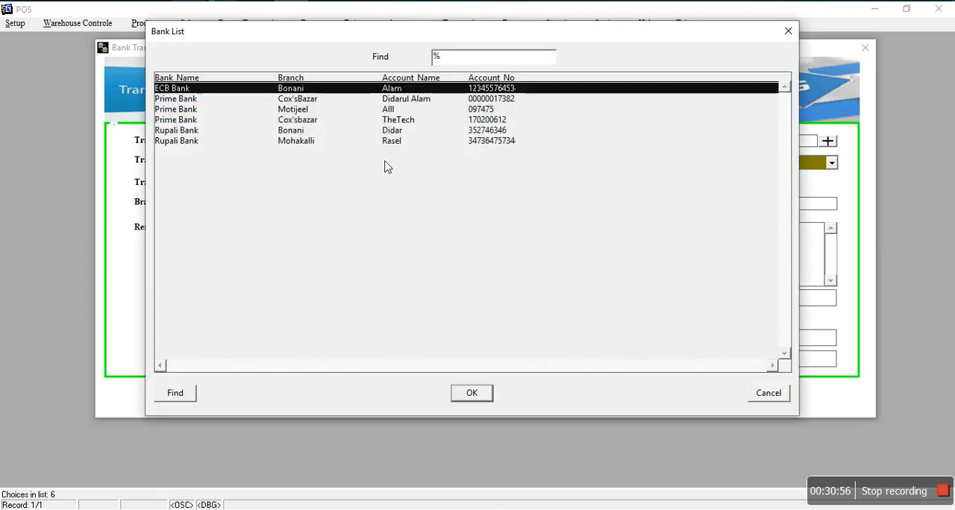
pyautogui.click(307, 145)
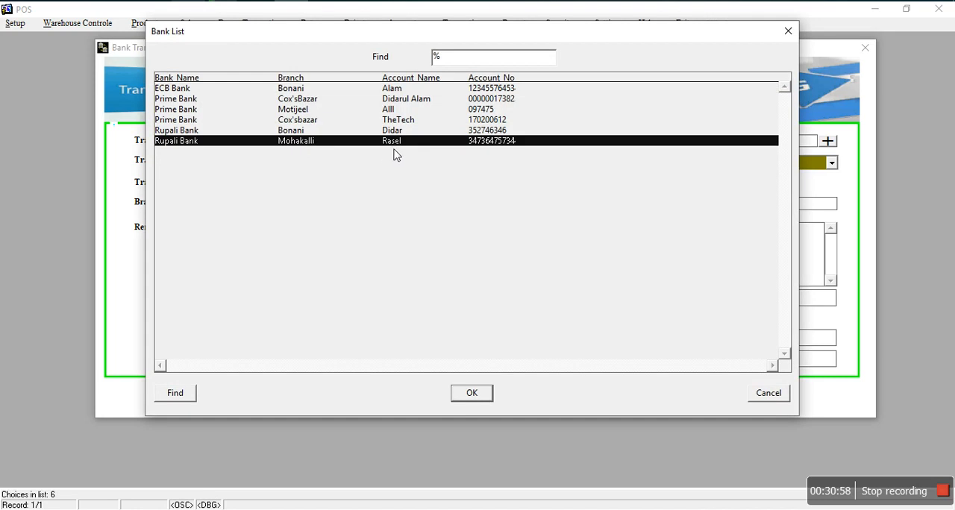
pyautogui.click(471, 393)
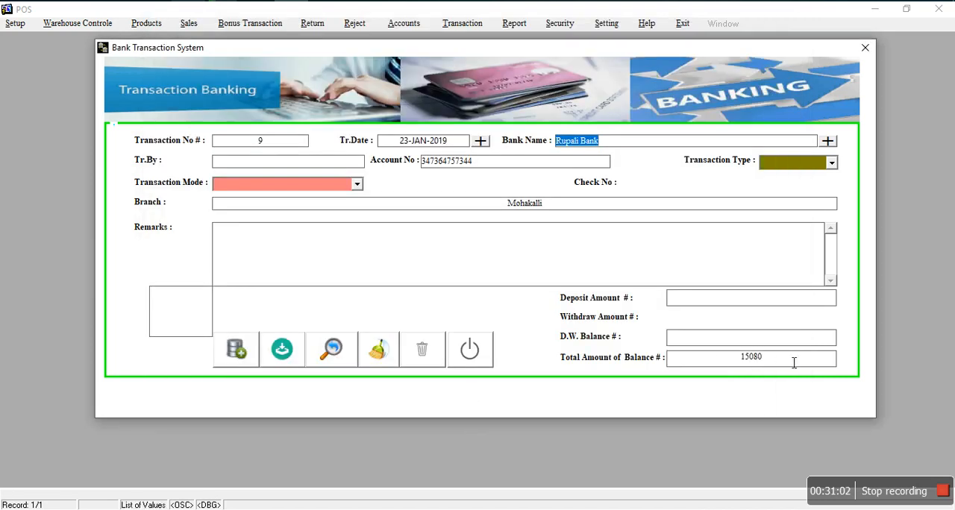
pyautogui.click(737, 362)
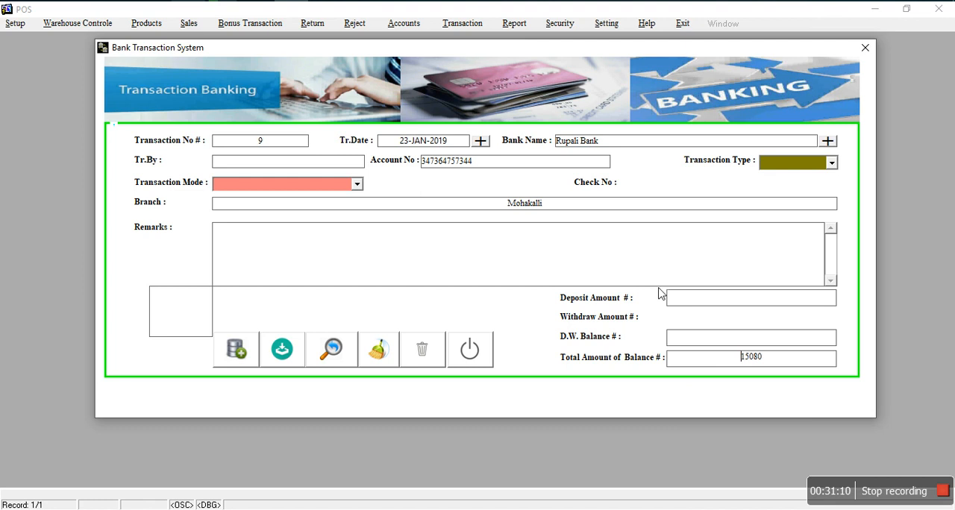
pyautogui.click(470, 349)
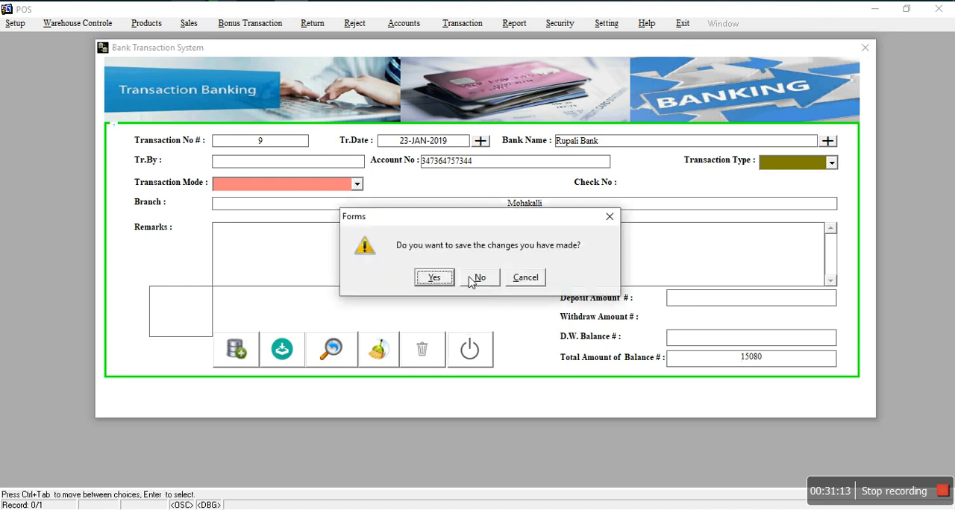
pyautogui.click(472, 278)
# Step: Start a new Voucher Receive / Income record with the account type Receivable
pyautogui.click(470, 25)
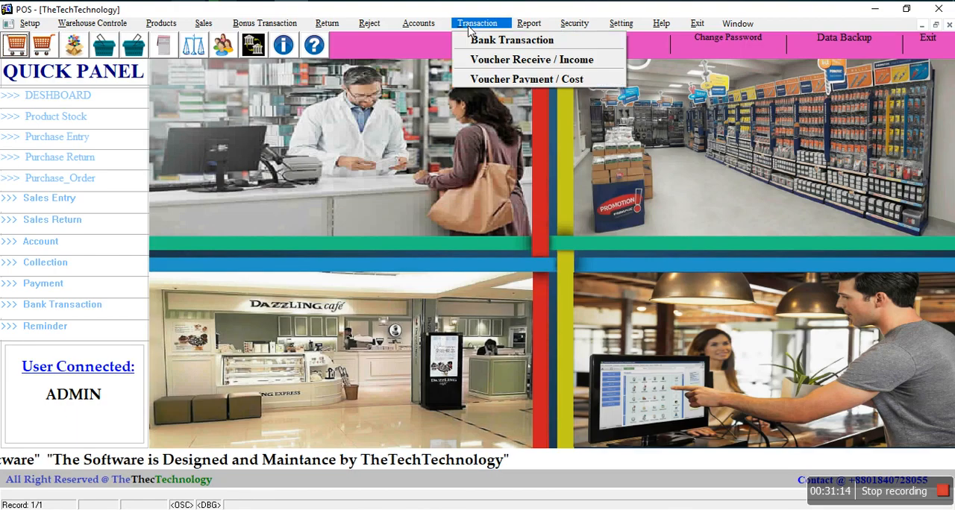
pyautogui.click(513, 61)
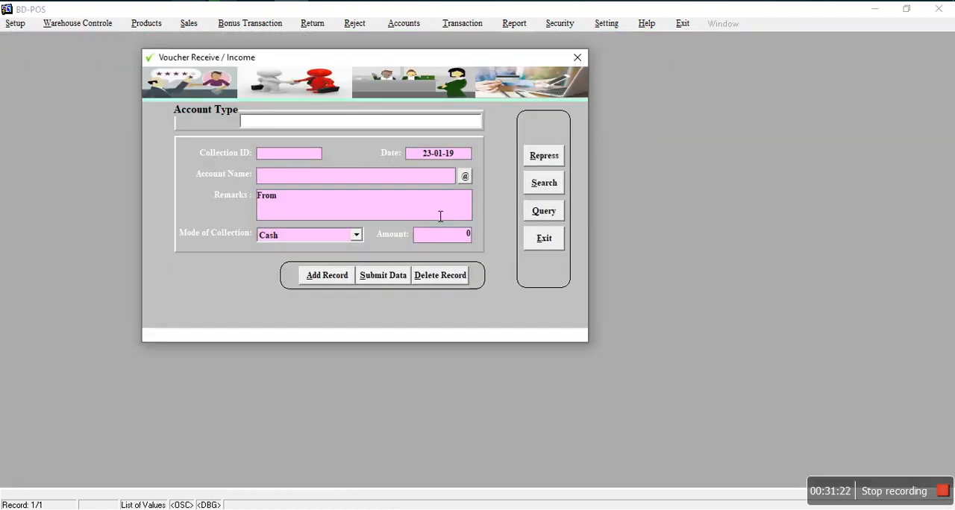
pyautogui.click(321, 278)
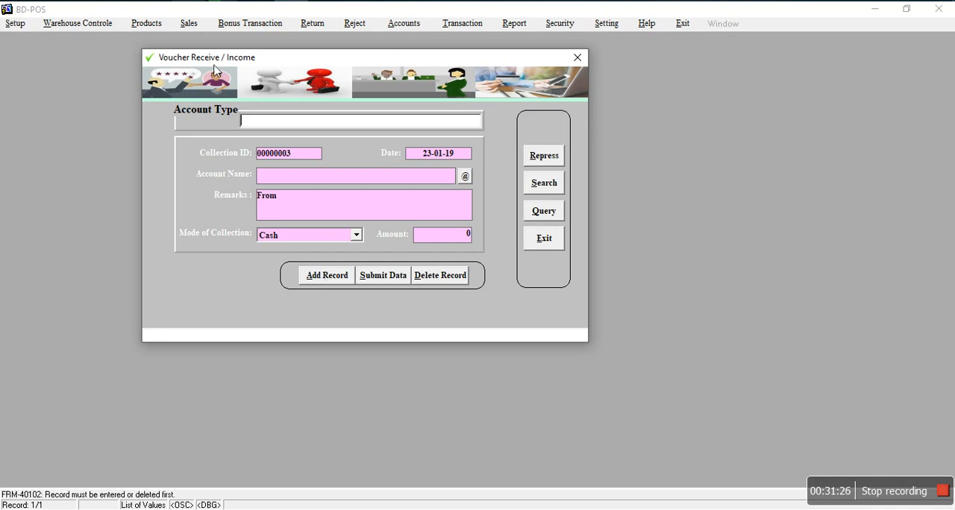
pyautogui.click(301, 122)
pyautogui.doubleClick(256, 122)
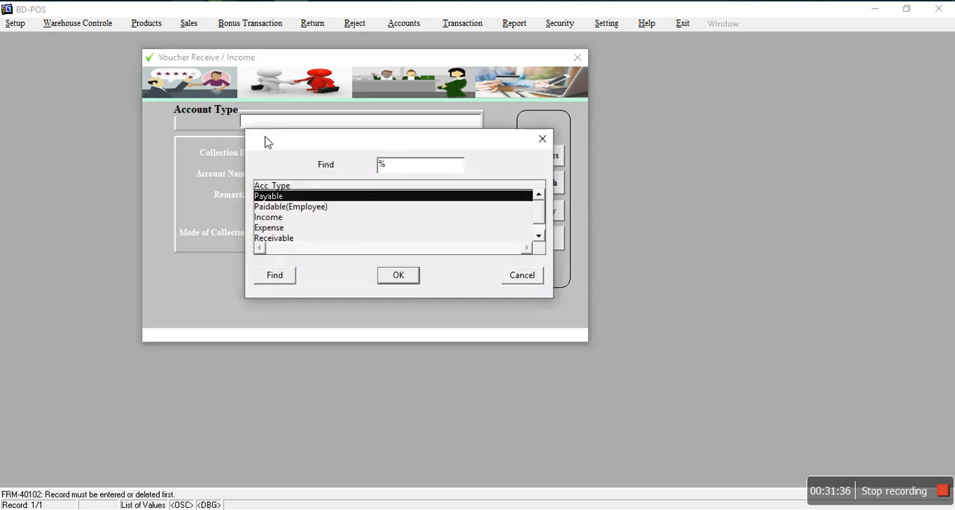
pyautogui.click(277, 238)
pyautogui.click(399, 285)
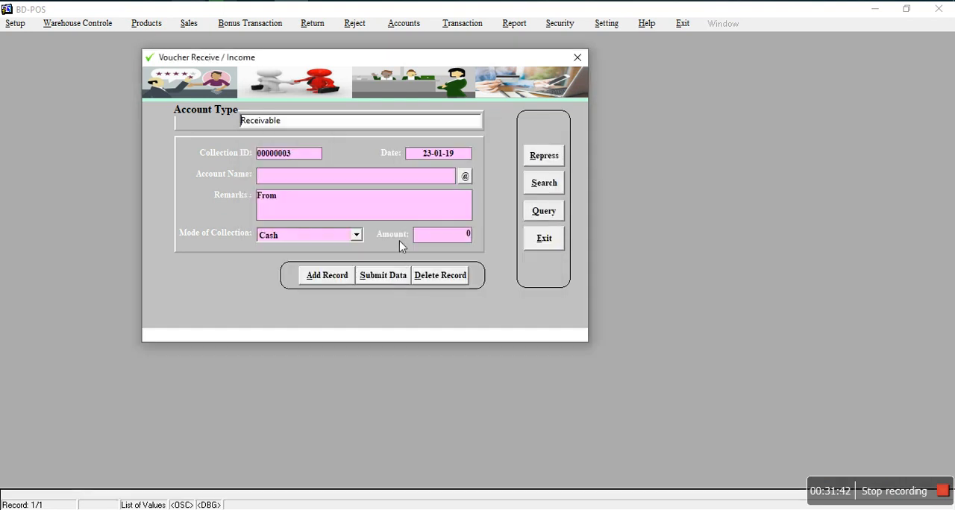
# Step: Choose the first listed customer account for the receivable voucher, set the amount to 500 and submit it
pyautogui.click(465, 177)
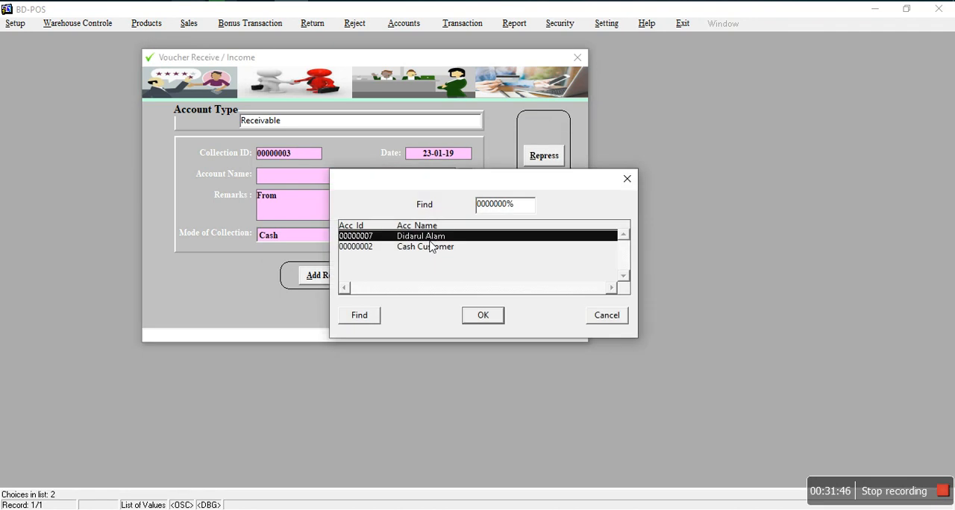
pyautogui.click(481, 318)
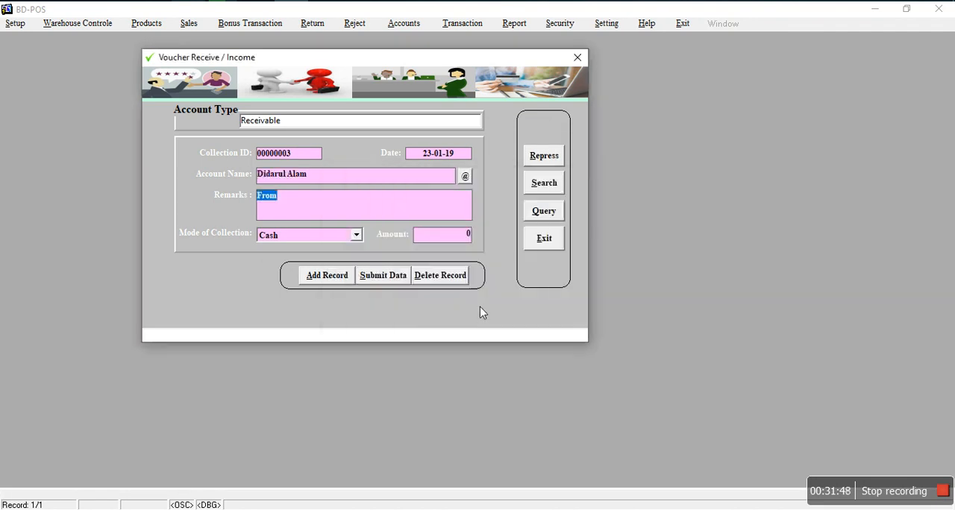
pyautogui.press('Tab')
pyautogui.write('500')
pyautogui.click(394, 280)
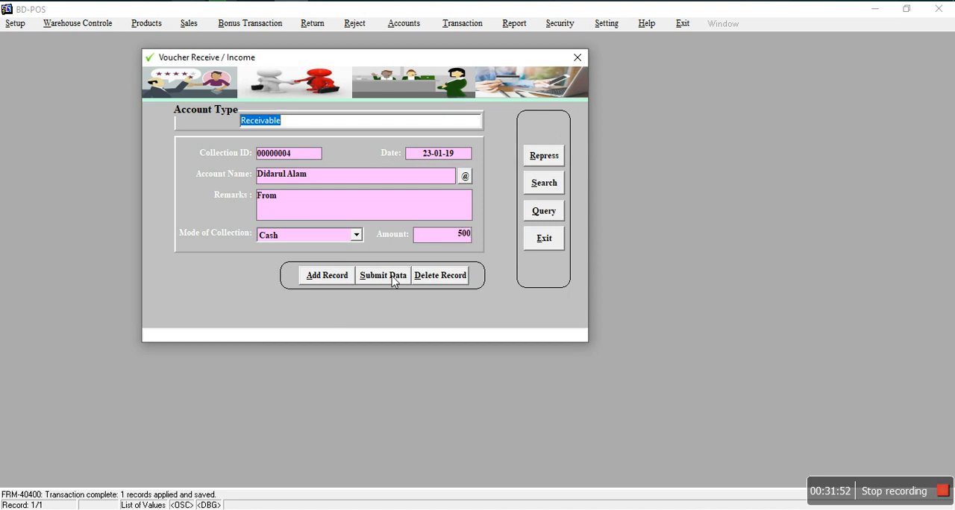
# Step: Add another receive voucher with the account type Income and the account name Daily Other
pyautogui.click(332, 280)
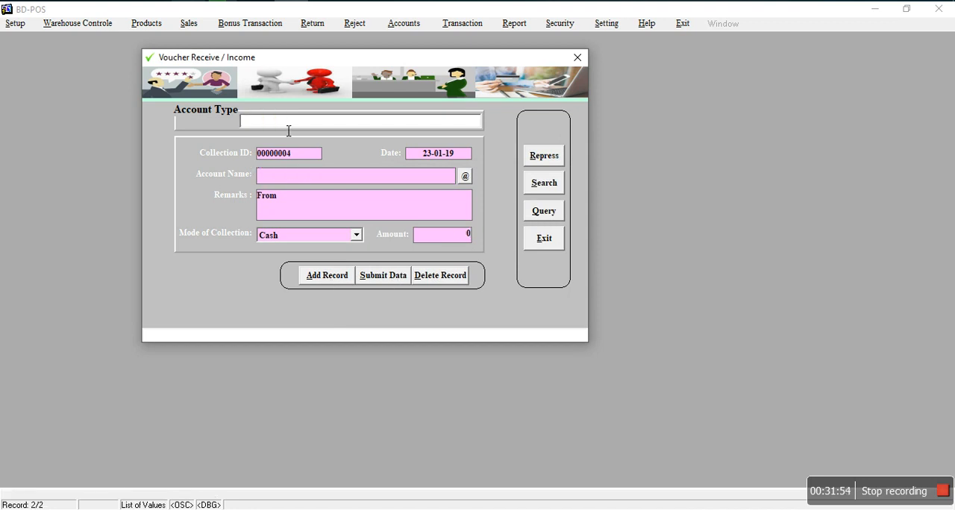
pyautogui.click(288, 130)
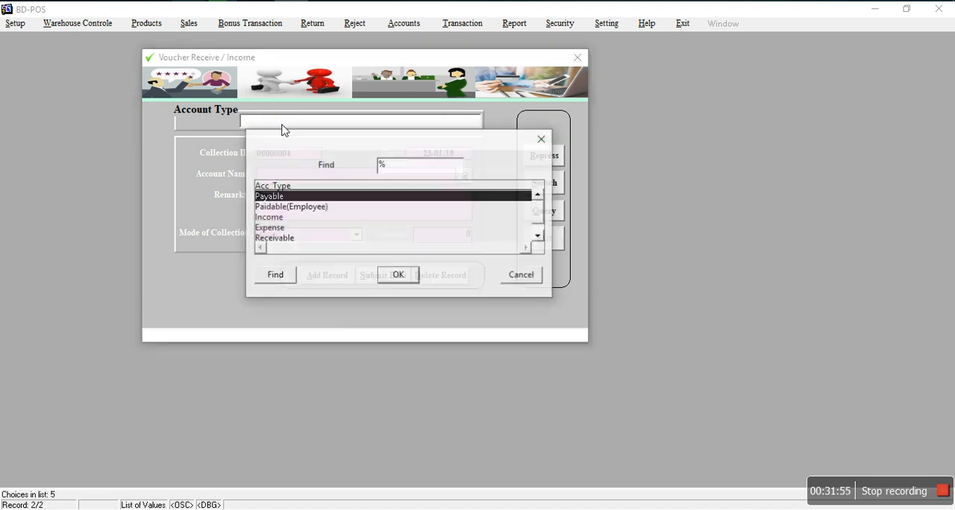
pyautogui.click(289, 218)
pyautogui.click(399, 276)
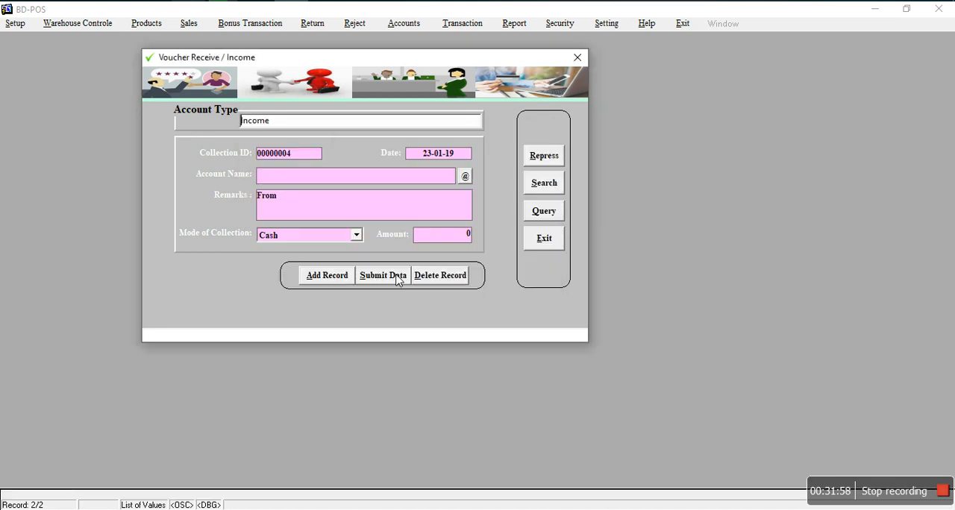
pyautogui.click(463, 177)
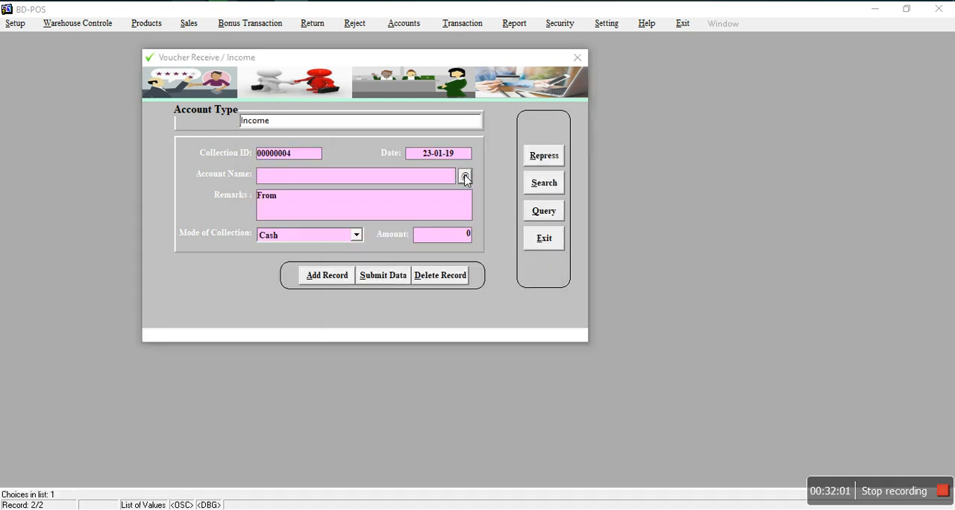
pyautogui.click(482, 317)
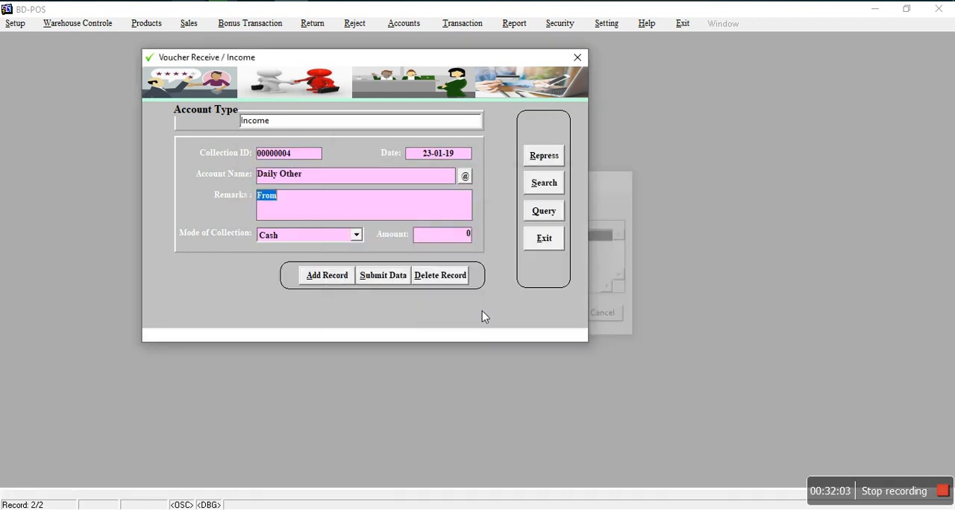
# Step: Set the income voucher's amount to 500, submit it, and leave the form without saving further changes
pyautogui.press('Tab')
pyautogui.write('500')
pyautogui.click(377, 277)
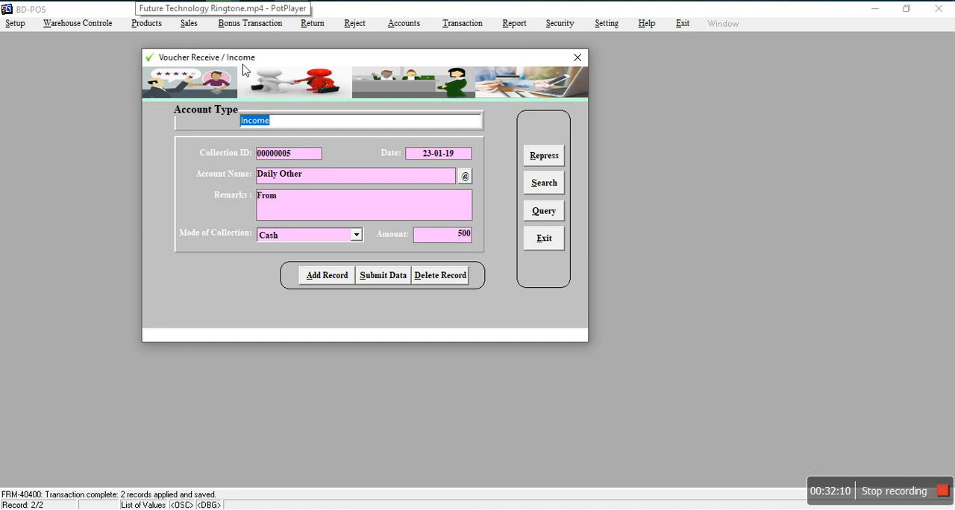
pyautogui.click(547, 245)
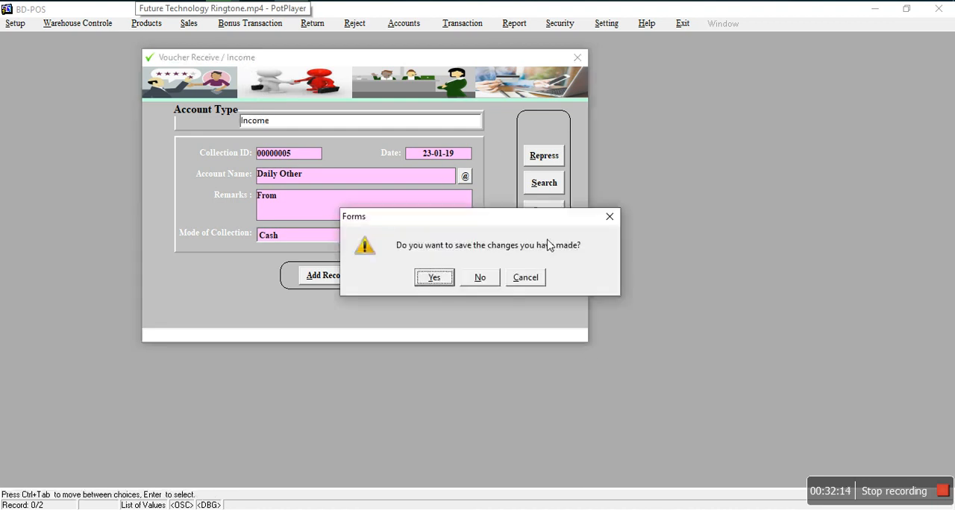
pyautogui.click(482, 276)
# Step: Start a new Voucher Payment / Cost record with the account type Payable
pyautogui.click(476, 23)
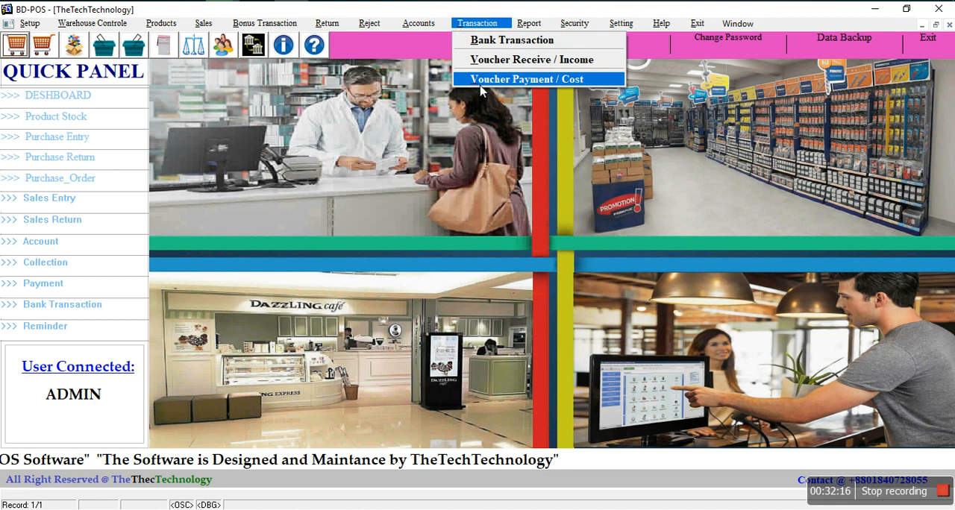
pyautogui.click(537, 80)
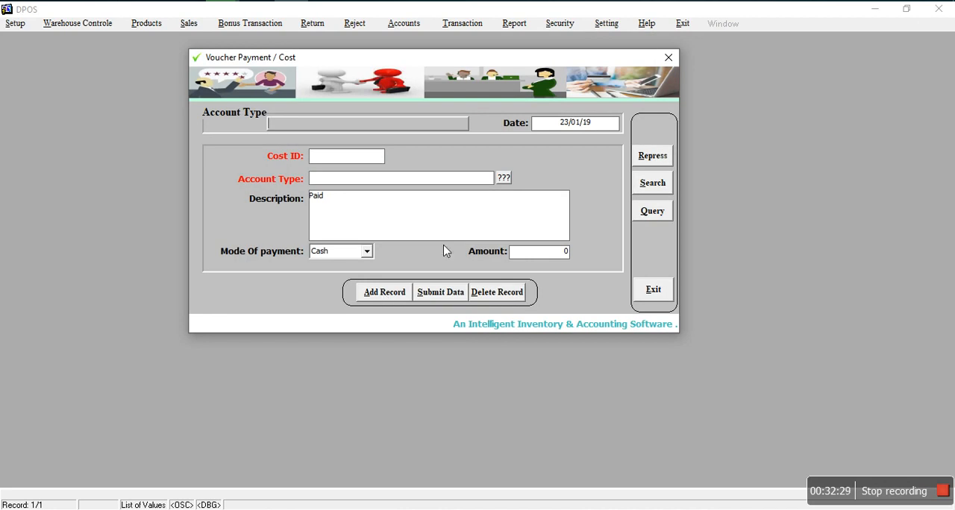
pyautogui.click(385, 294)
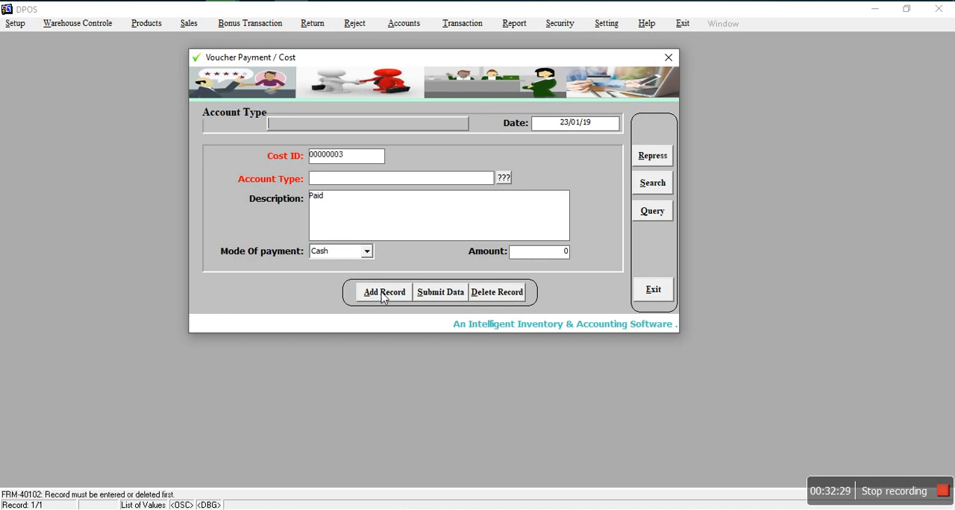
pyautogui.click(318, 124)
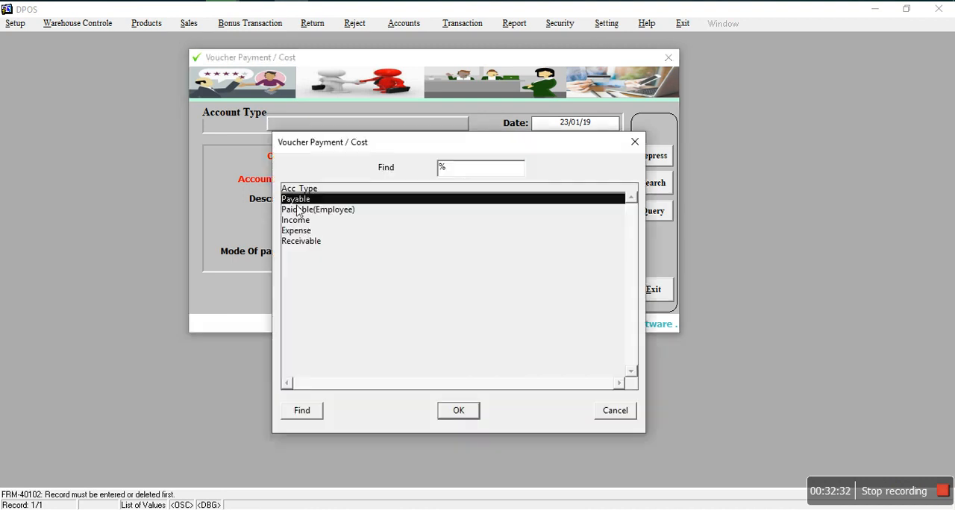
pyautogui.click(458, 410)
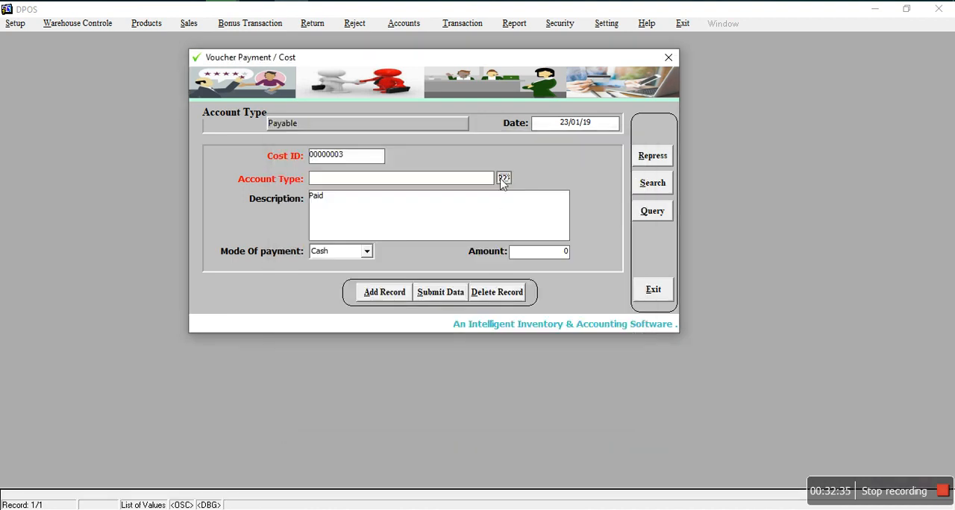
# Step: Choose the supplier account Shopno Supliers Ltd for the payable voucher, set the amount to 5000 and submit it
pyautogui.click(502, 179)
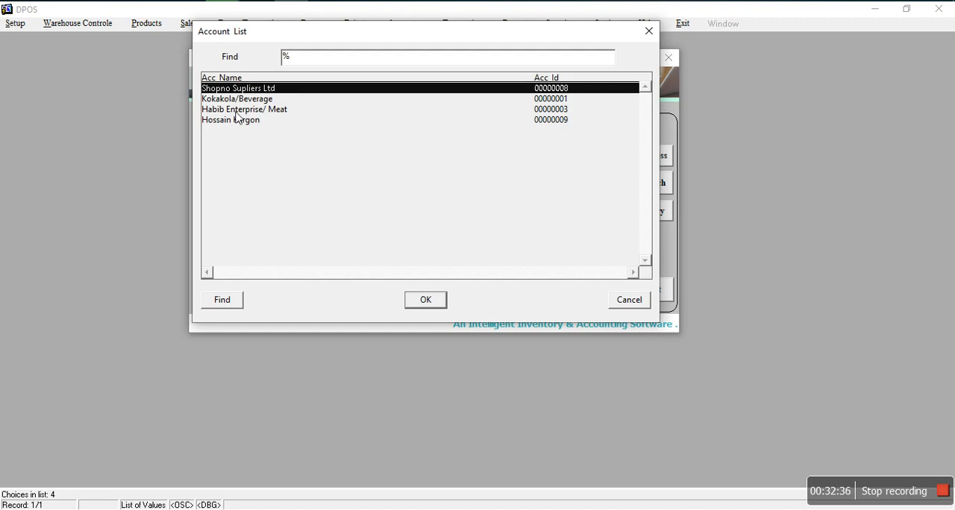
pyautogui.click(422, 299)
pyautogui.click(556, 255)
pyautogui.write('590')
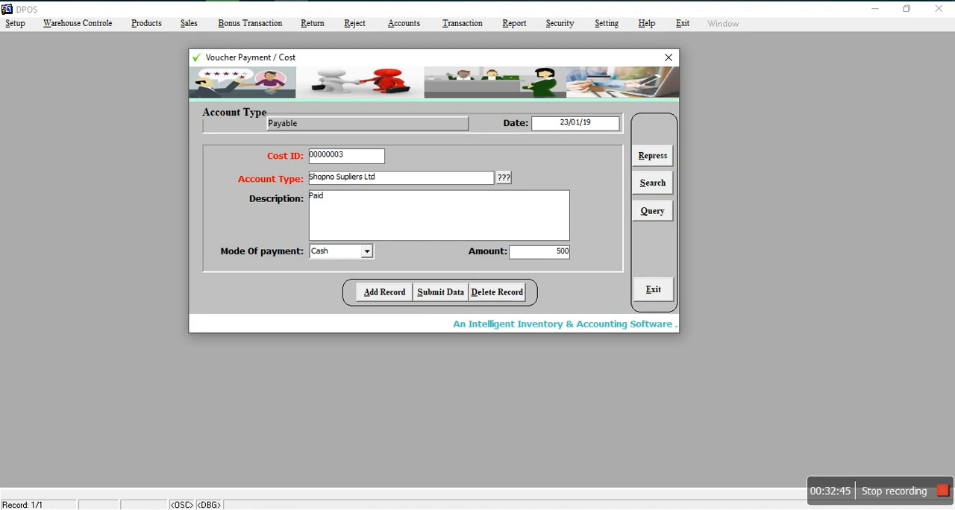
pyautogui.click(444, 296)
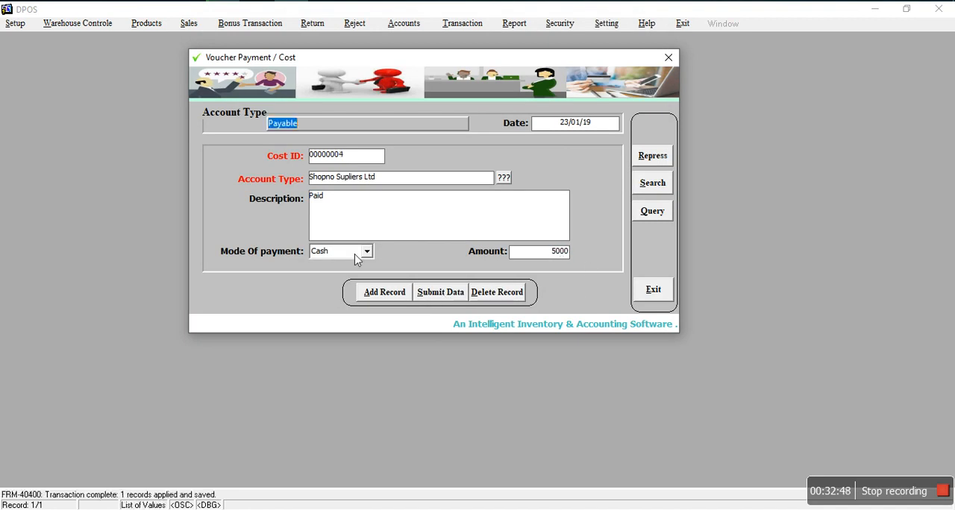
# Step: Add a payment voucher with account type Paidable(Employee), try to look up its accounts, and leave the form without saving
pyautogui.click(386, 296)
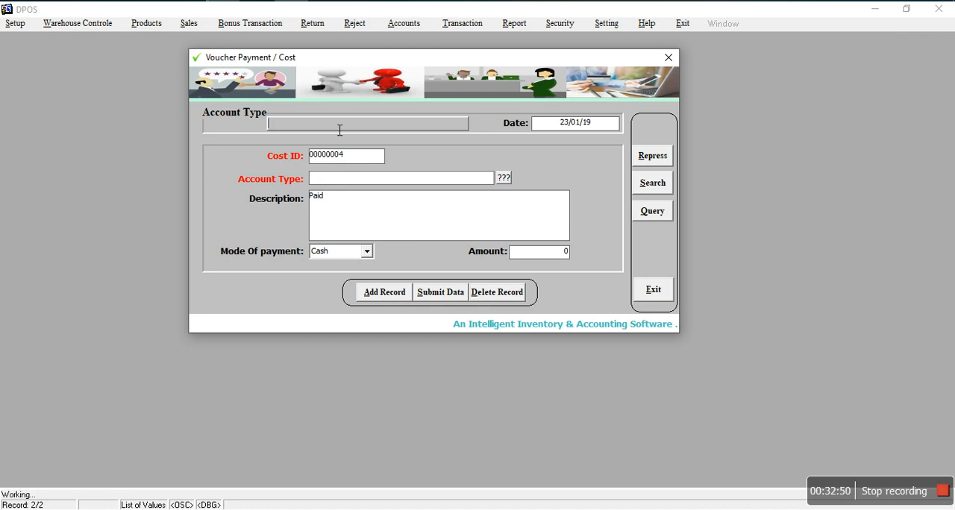
pyautogui.click(339, 130)
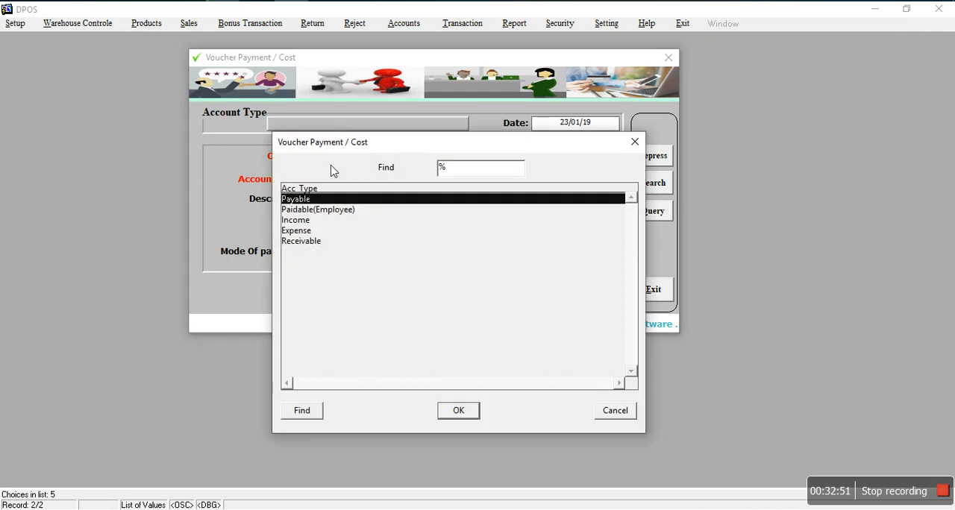
pyautogui.click(306, 212)
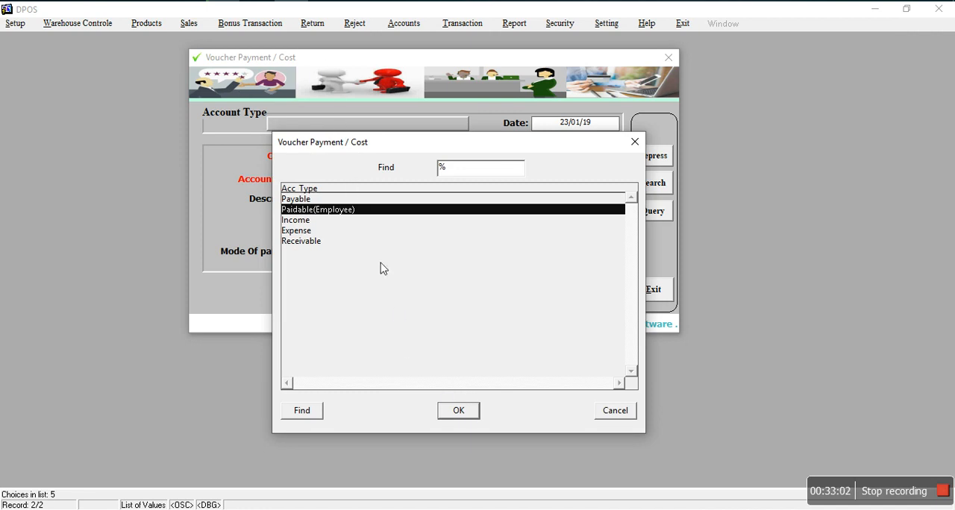
pyautogui.click(458, 410)
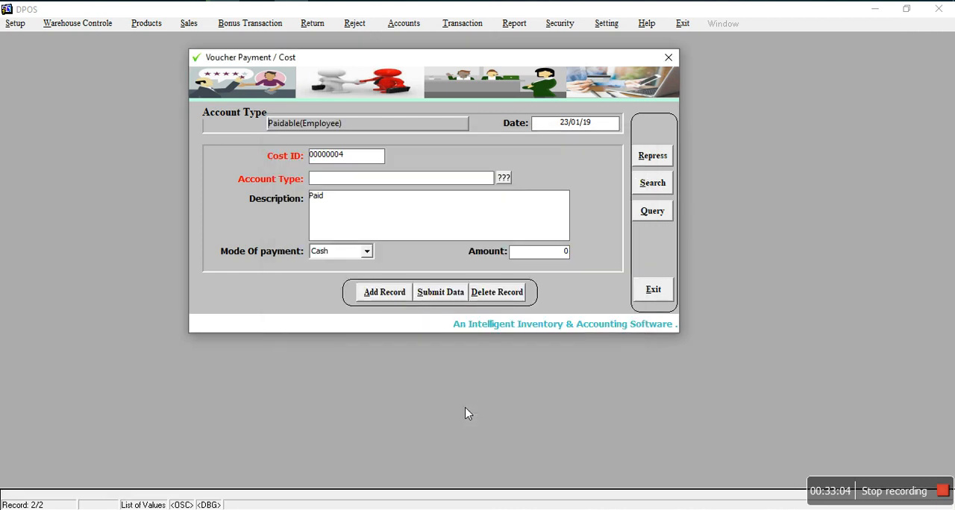
pyautogui.click(502, 184)
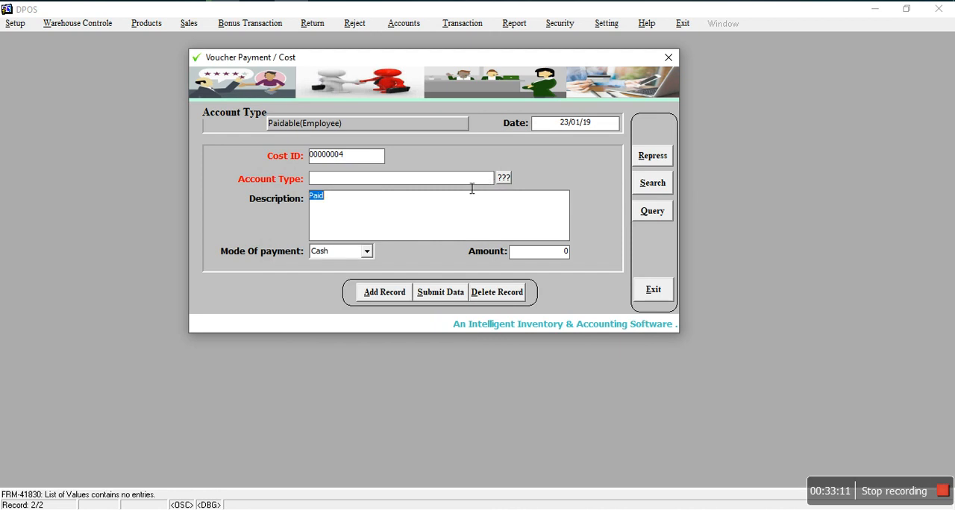
pyautogui.click(647, 293)
pyautogui.click(480, 276)
pyautogui.click(425, 25)
pyautogui.moveTo(522, 25)
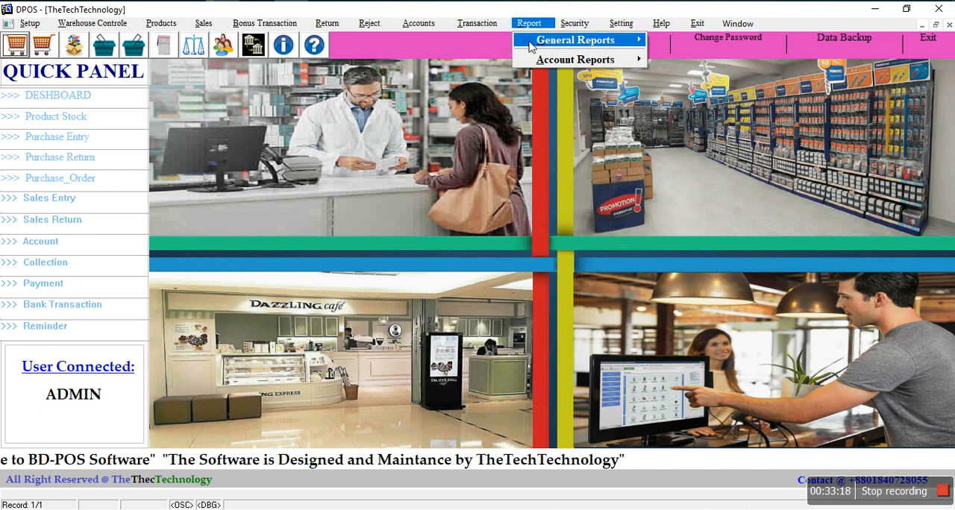
pyautogui.moveTo(586, 46)
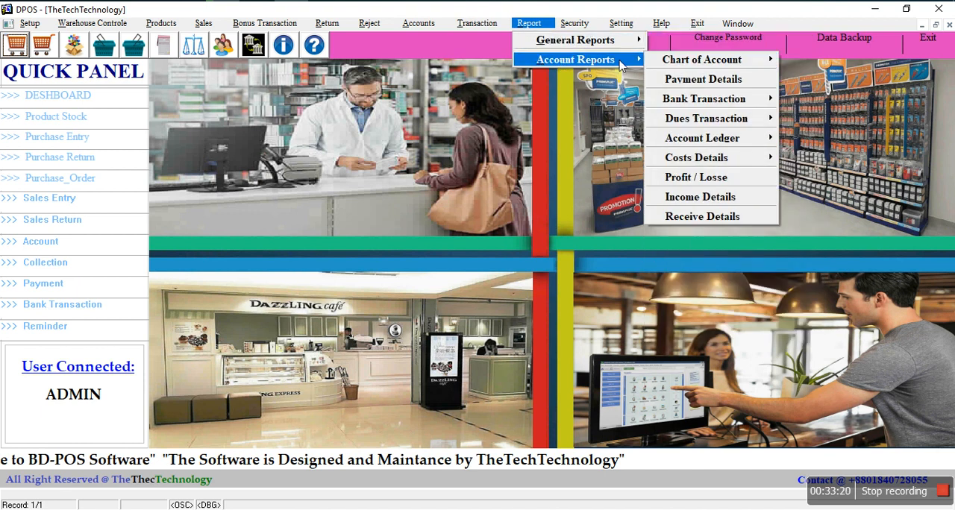
pyautogui.click(589, 129)
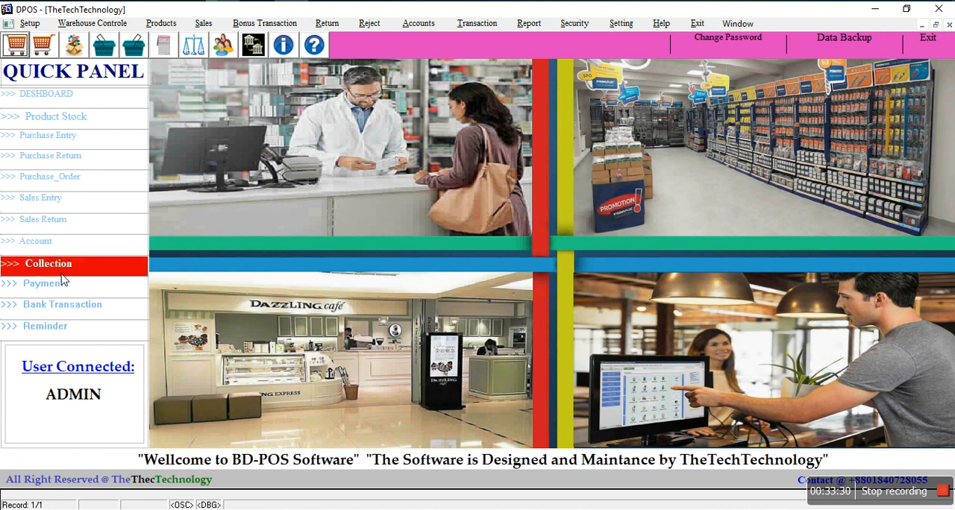
# Step: Open the dashboard to review the day's sales, purchase, return and bank figures, and return to the main screen
pyautogui.click(50, 102)
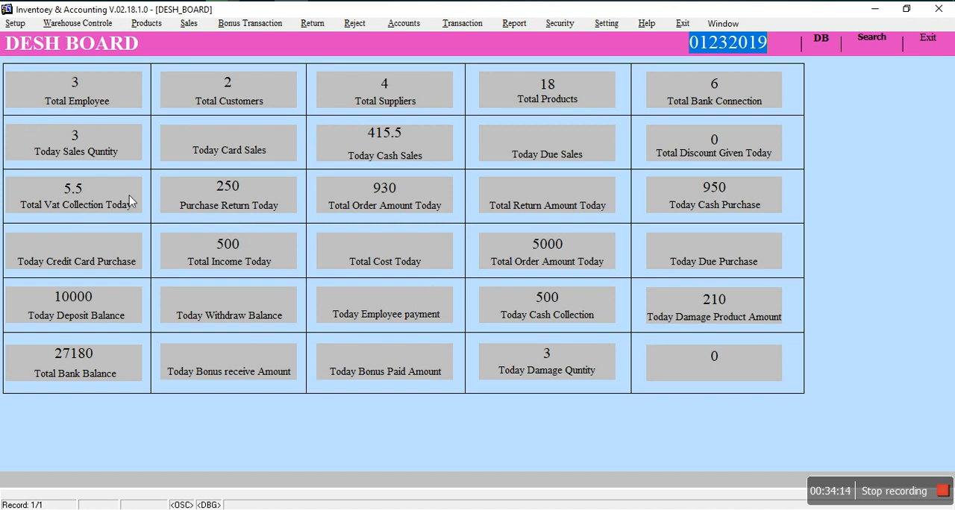
pyautogui.click(921, 47)
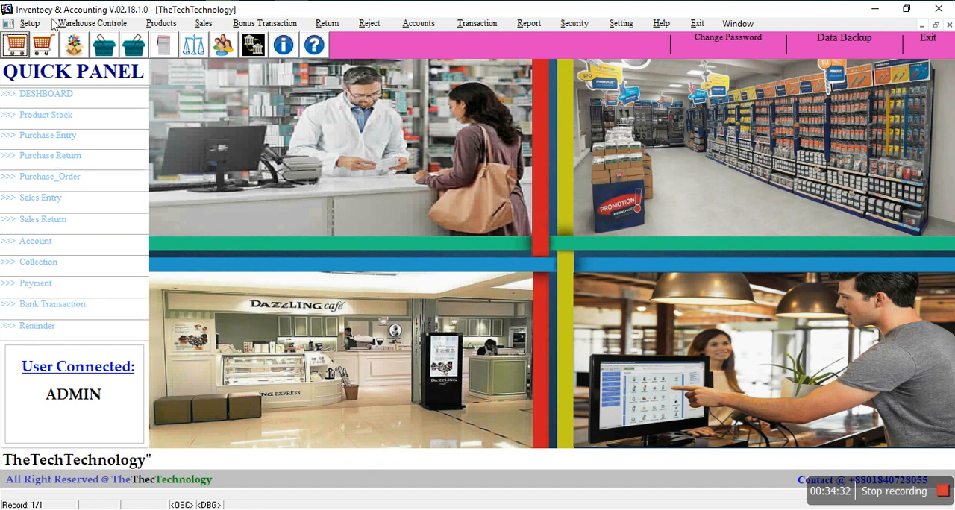
# Step: Open Warehouse Setup, look through the stored warehouse records, and close the form
pyautogui.click(91, 24)
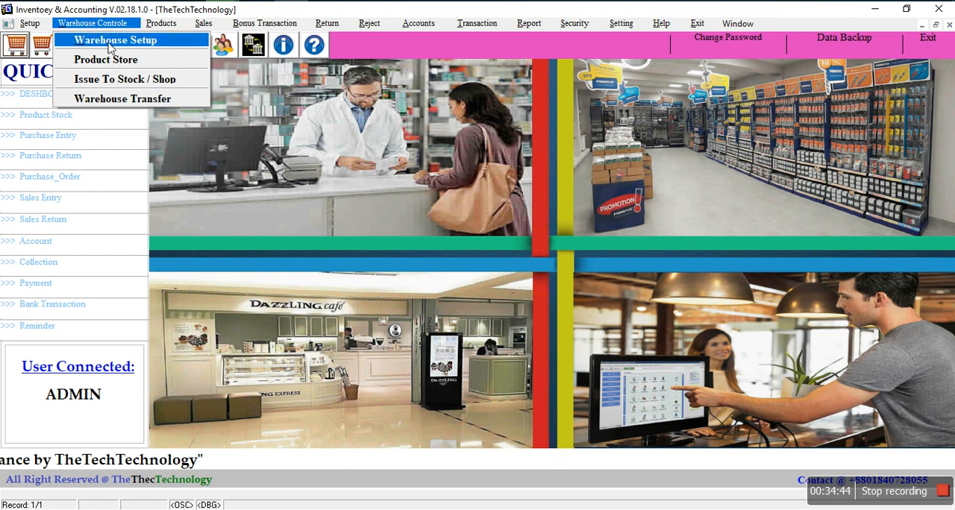
pyautogui.click(110, 48)
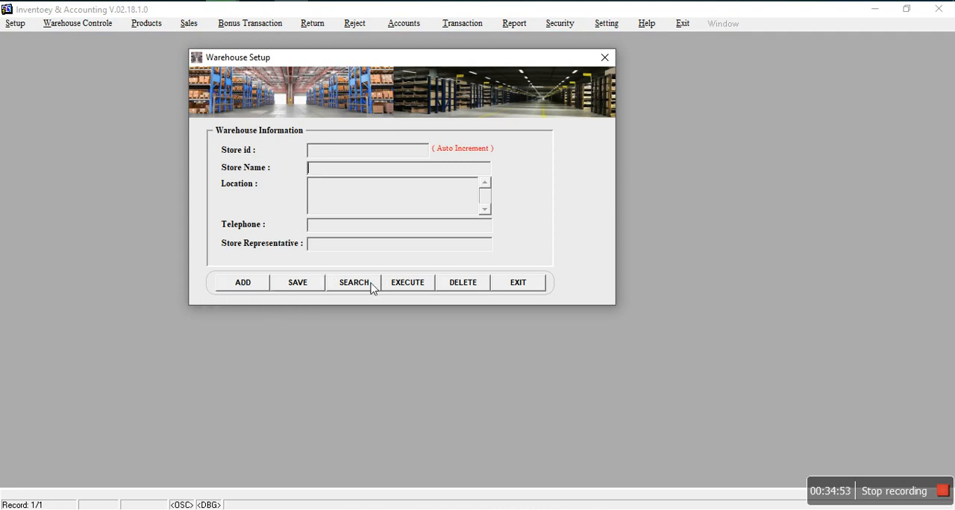
pyautogui.click(422, 290)
pyautogui.press('Down')
pyautogui.click(362, 202)
pyautogui.click(508, 287)
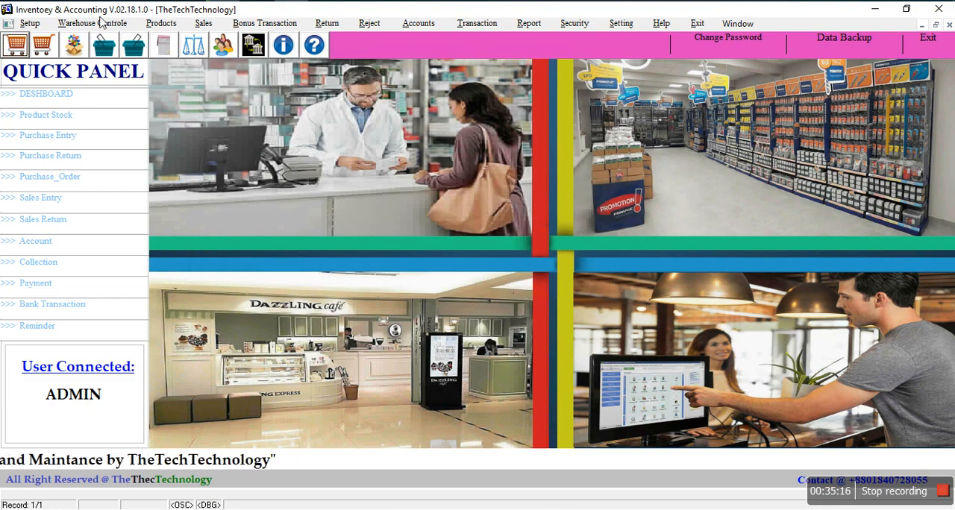
# Step: Start a new warehouse product entry and choose the store Hossin-2
pyautogui.click(102, 21)
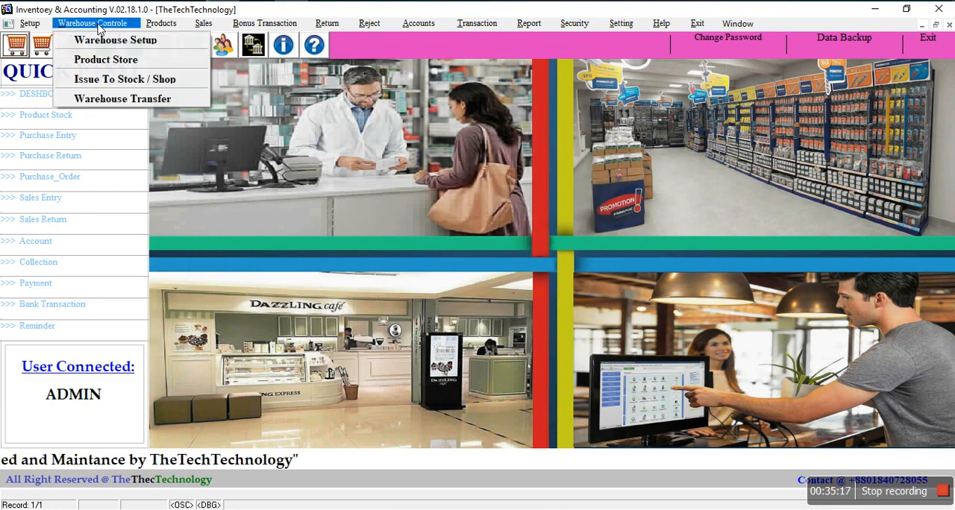
pyautogui.click(109, 66)
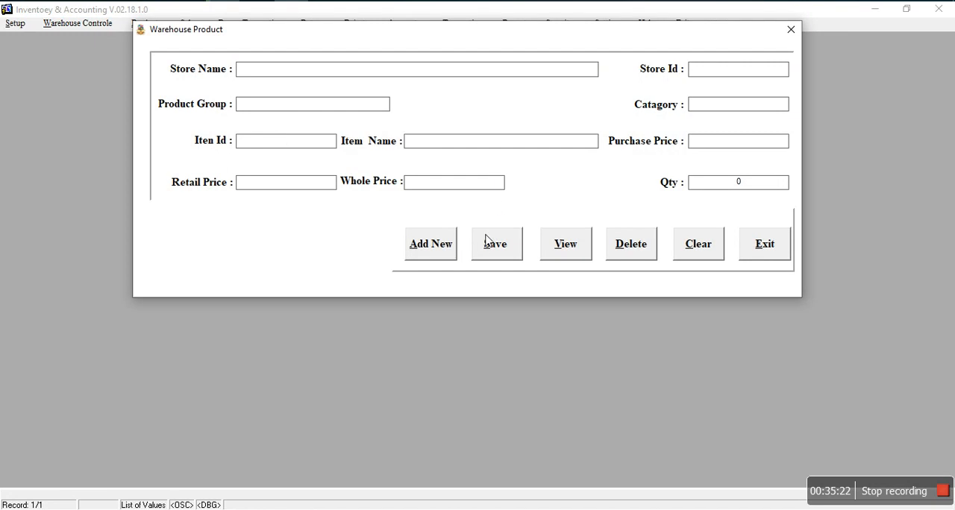
pyautogui.click(444, 253)
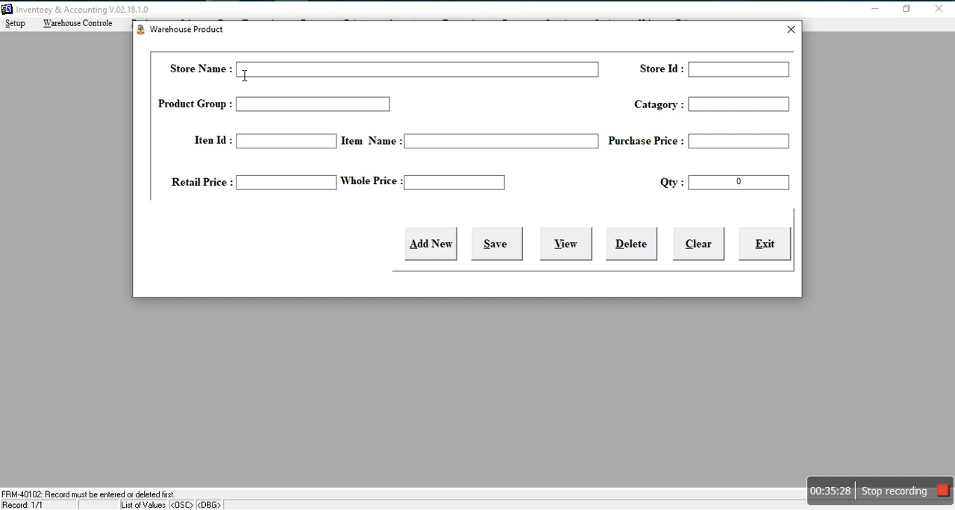
pyautogui.click(319, 71)
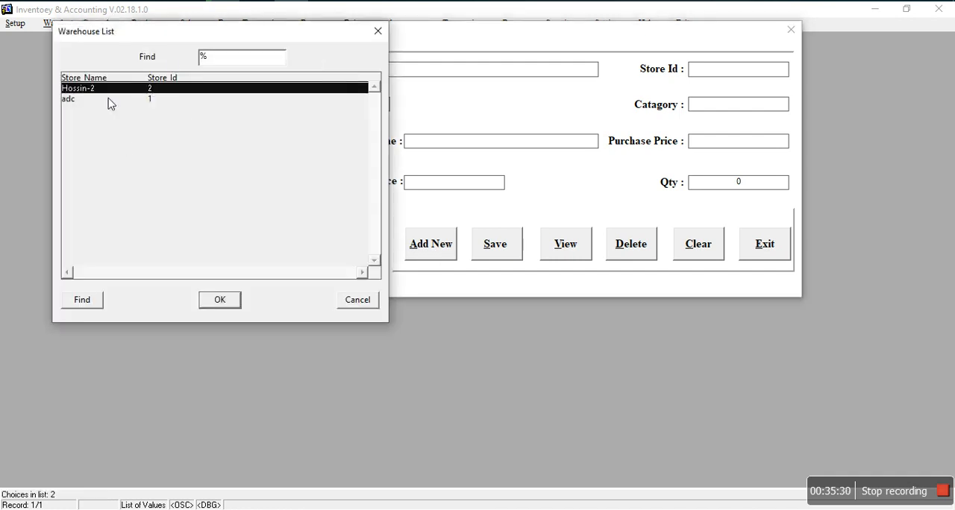
pyautogui.click(218, 302)
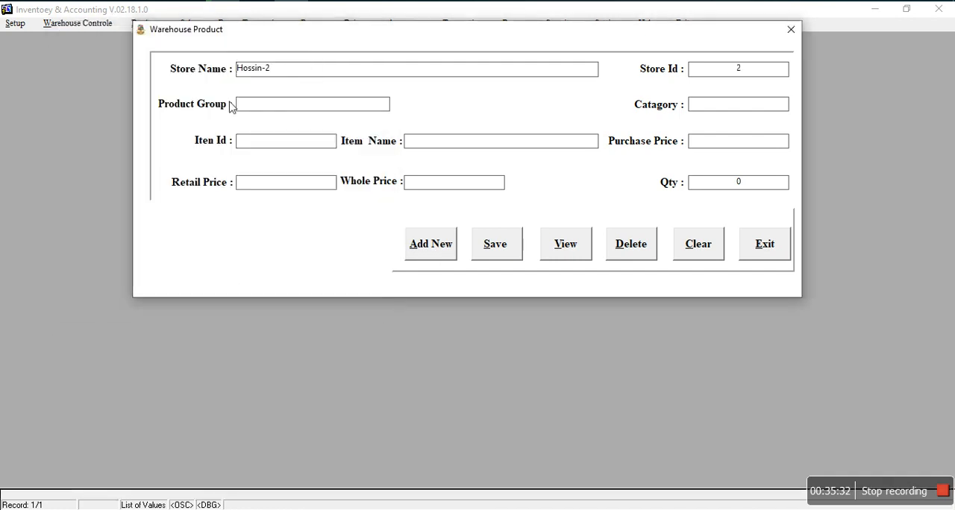
# Step: Choose the item IMP Water Bottle-00009 for the warehouse product entry and leave the form without saving
pyautogui.click(265, 107)
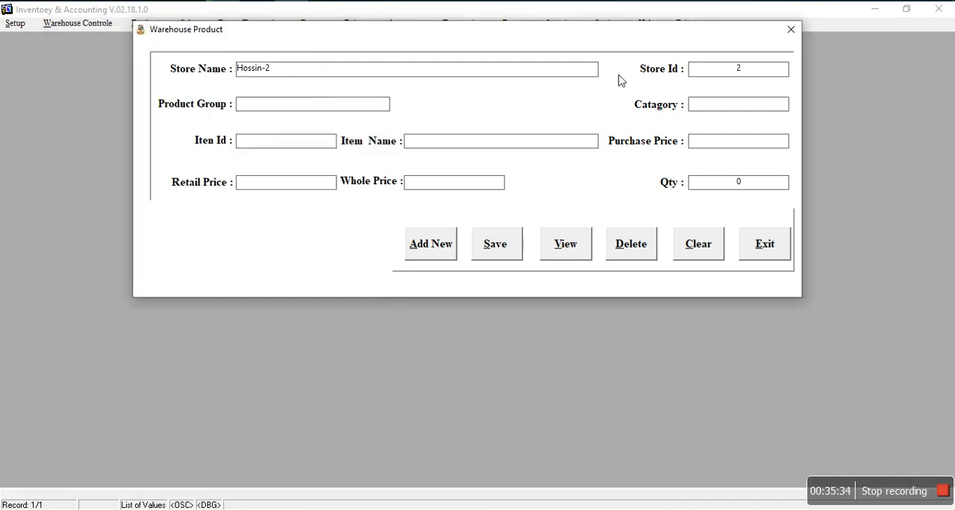
pyautogui.click(452, 143)
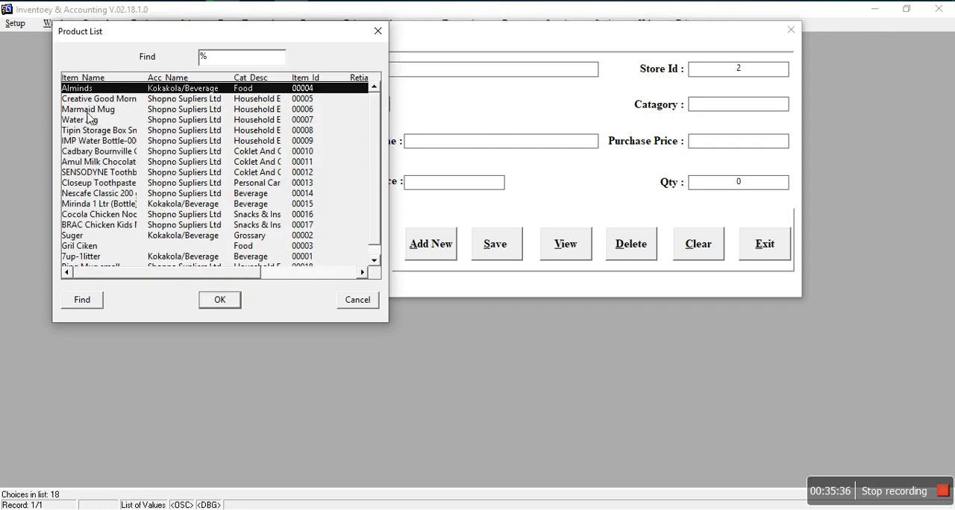
pyautogui.click(87, 113)
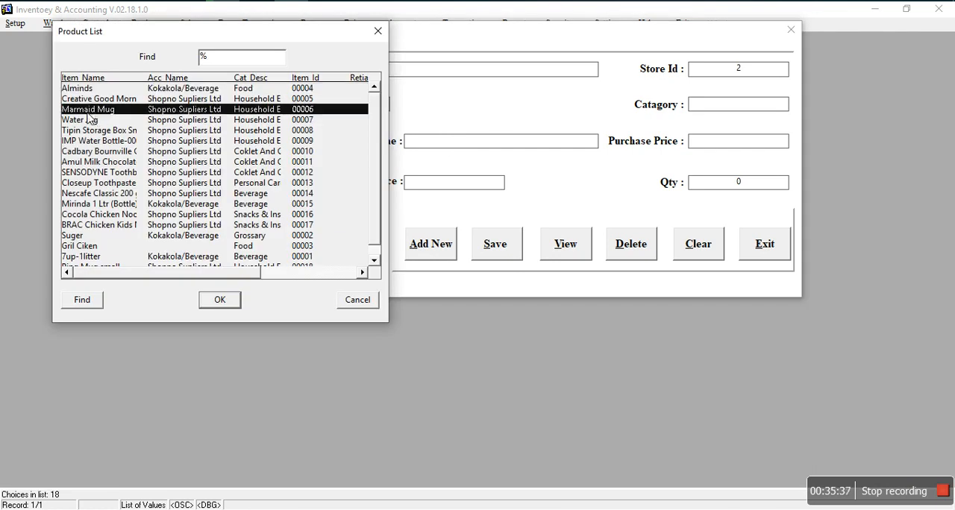
pyautogui.click(197, 152)
pyautogui.click(95, 141)
pyautogui.click(219, 300)
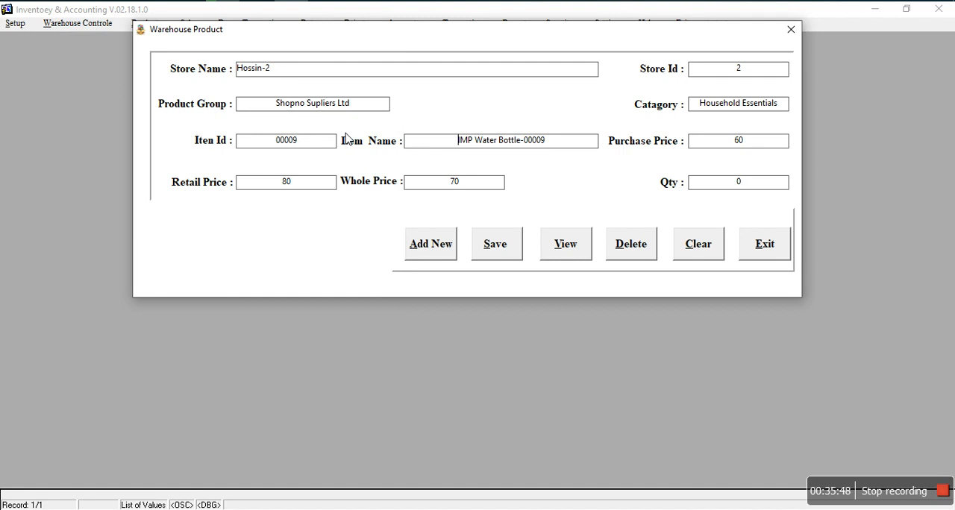
pyautogui.click(743, 251)
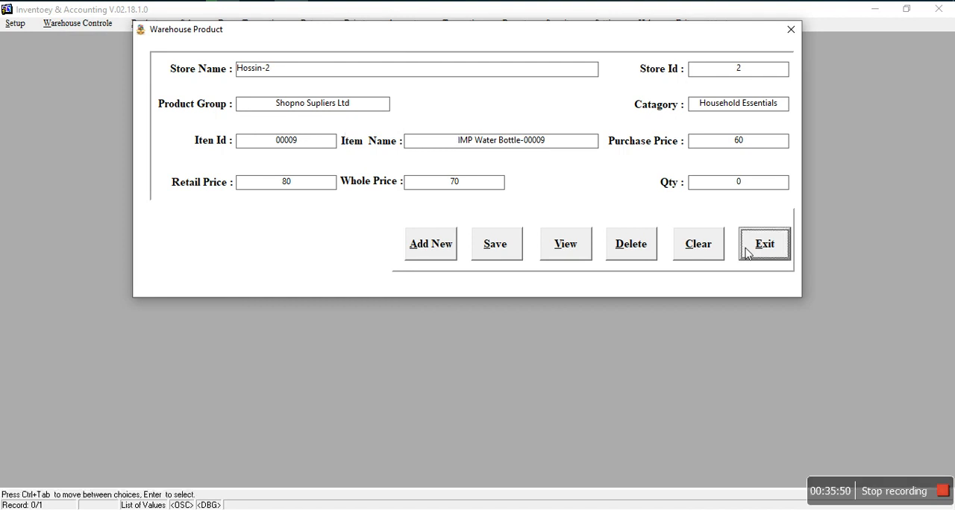
pyautogui.click(481, 280)
# Step: Start a new issue from warehouse to shop and choose the store Hossin-2
pyautogui.click(92, 23)
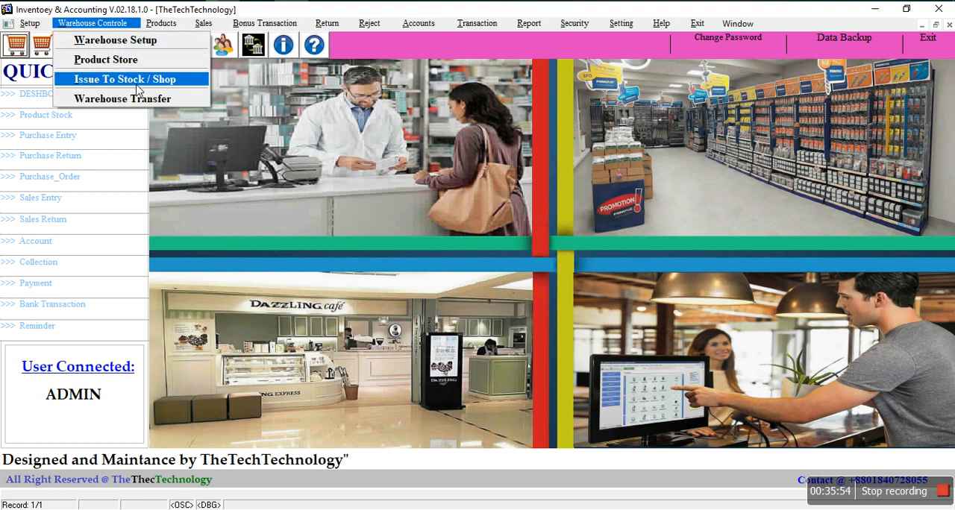
pyautogui.click(176, 79)
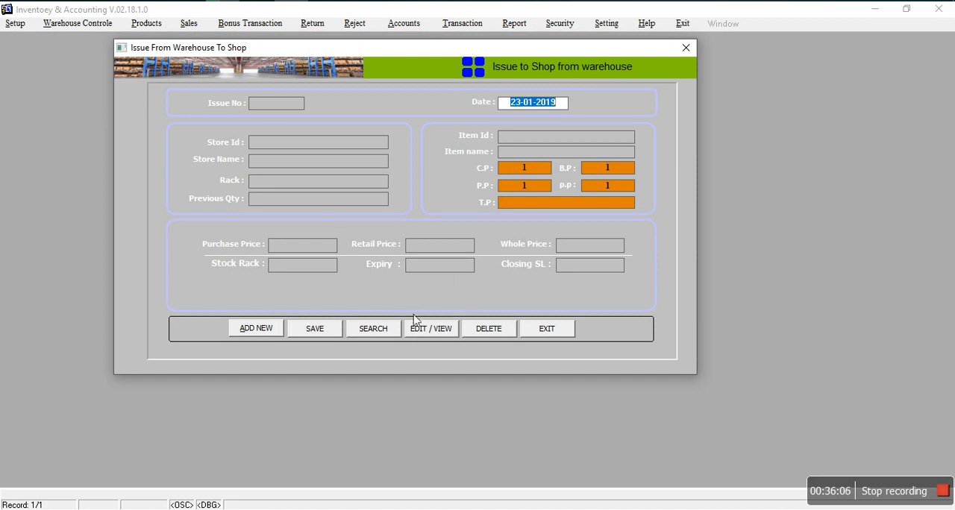
pyautogui.click(267, 331)
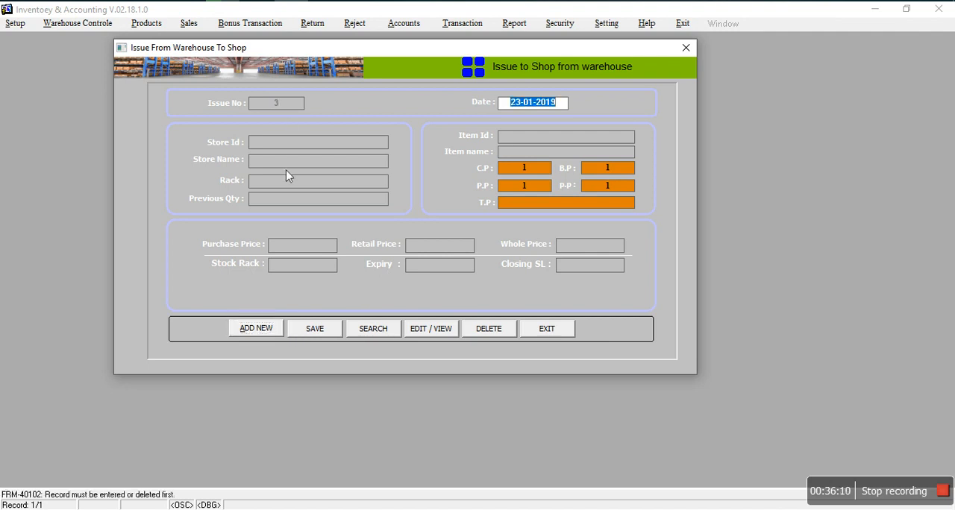
pyautogui.click(265, 144)
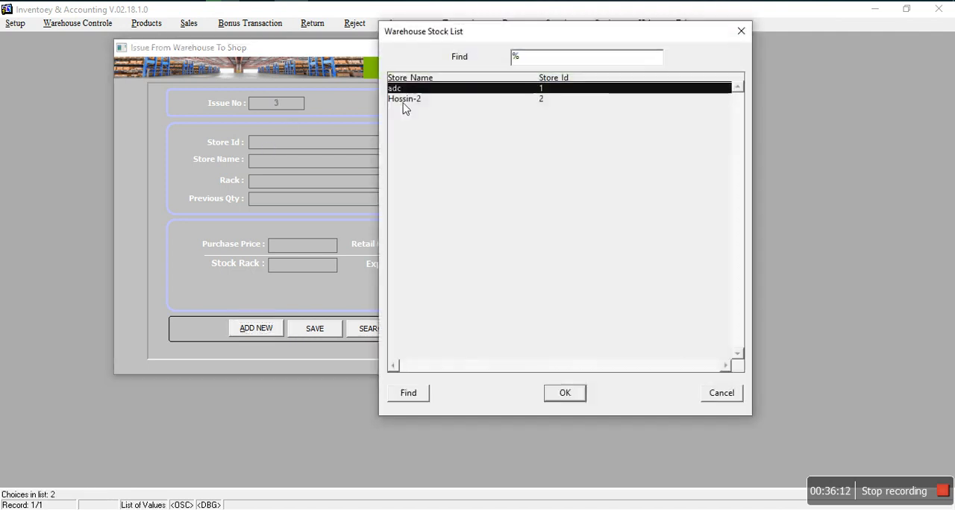
pyautogui.click(421, 100)
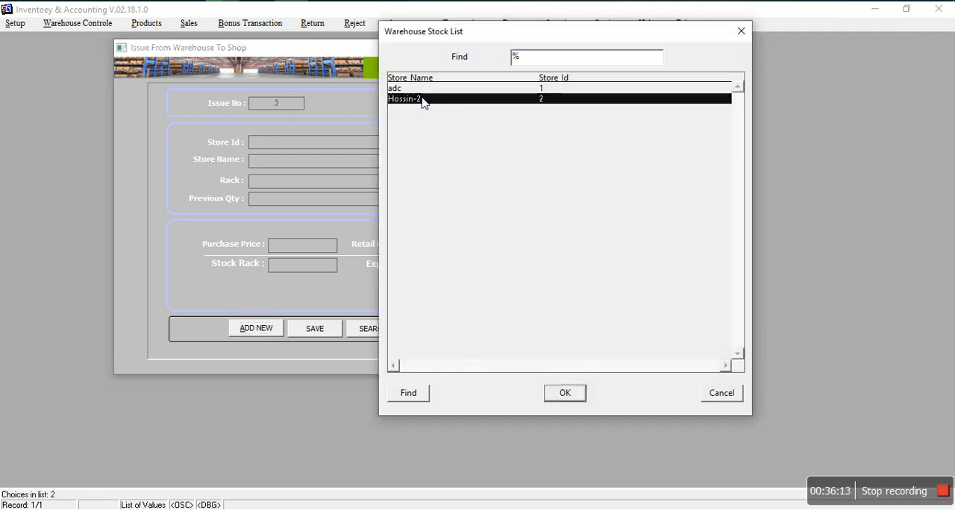
pyautogui.click(564, 395)
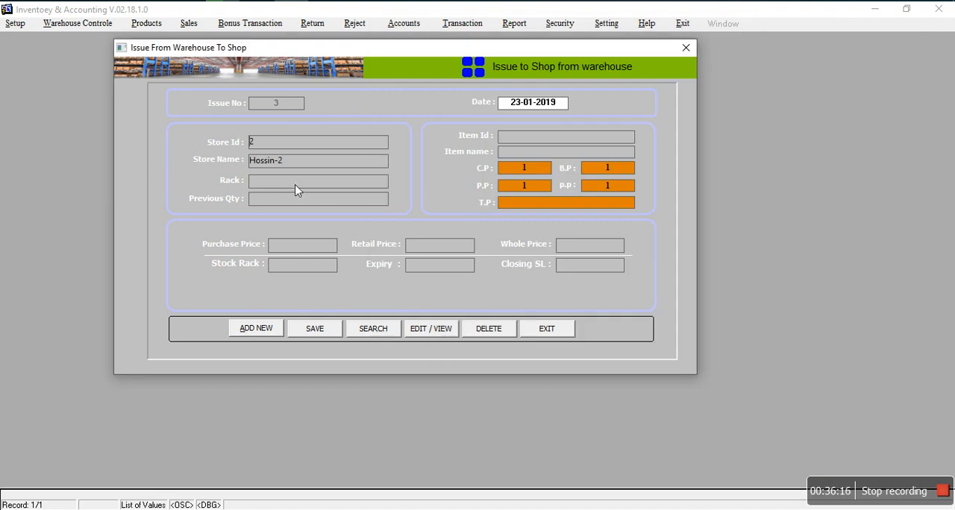
# Step: Choose Water Jug as the item to issue from the warehouse to the shop
pyautogui.click(547, 139)
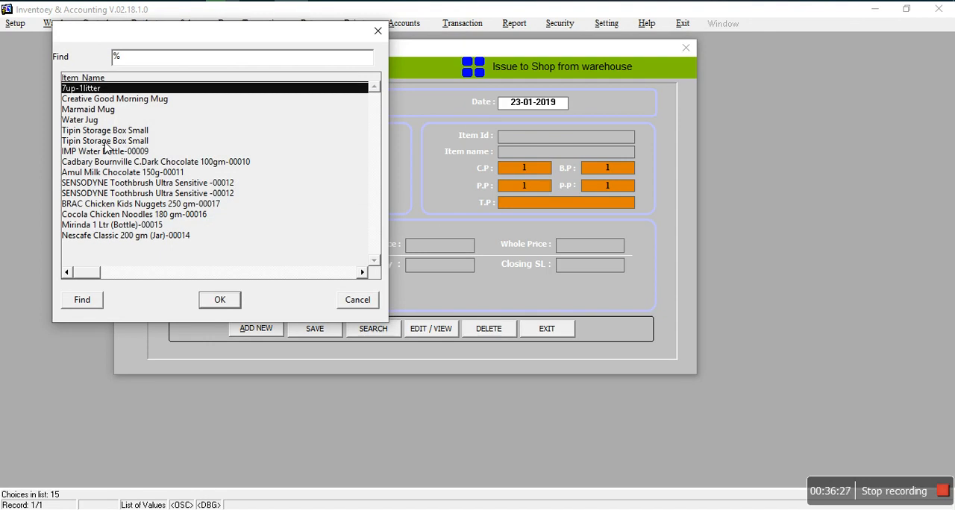
pyautogui.click(80, 120)
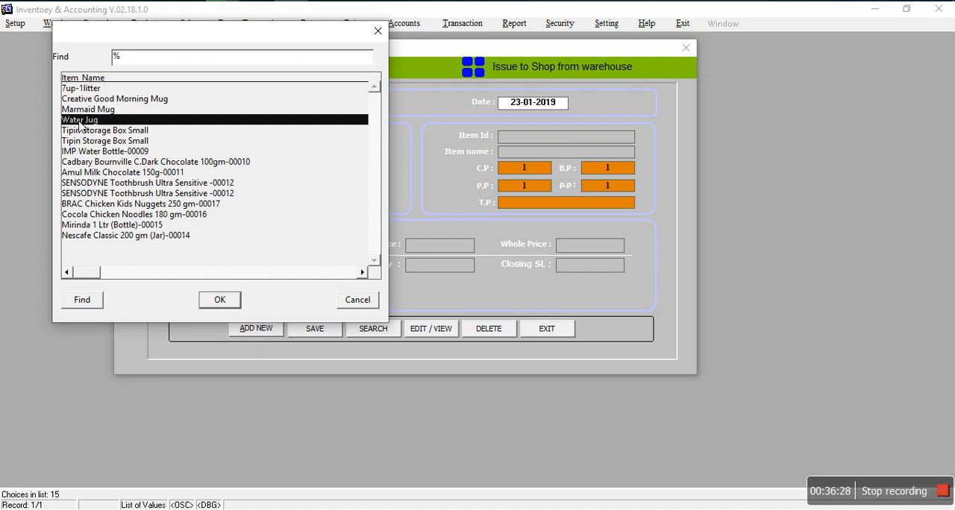
pyautogui.click(220, 299)
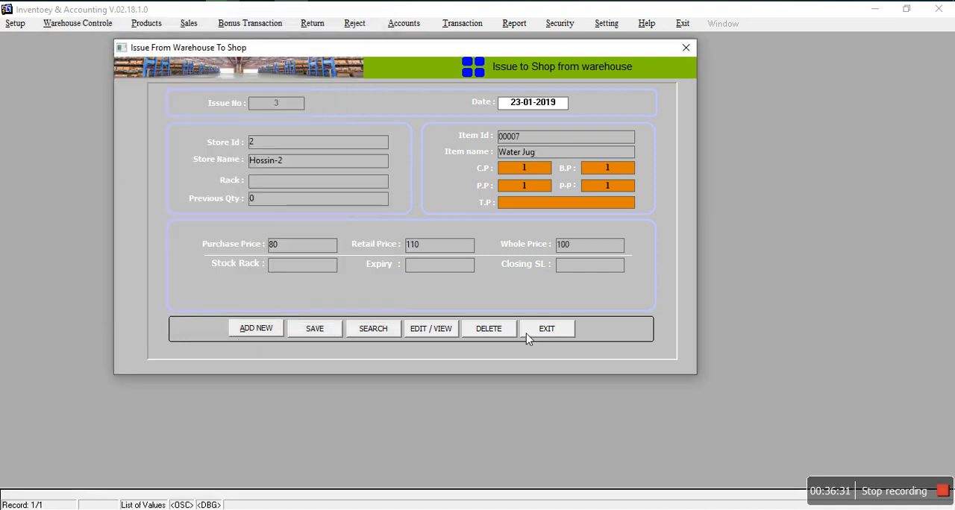
# Step: Set the T.P quantity of the Water Jug issue to 2, save the issue, and close the form
pyautogui.click(545, 206)
pyautogui.write('2')
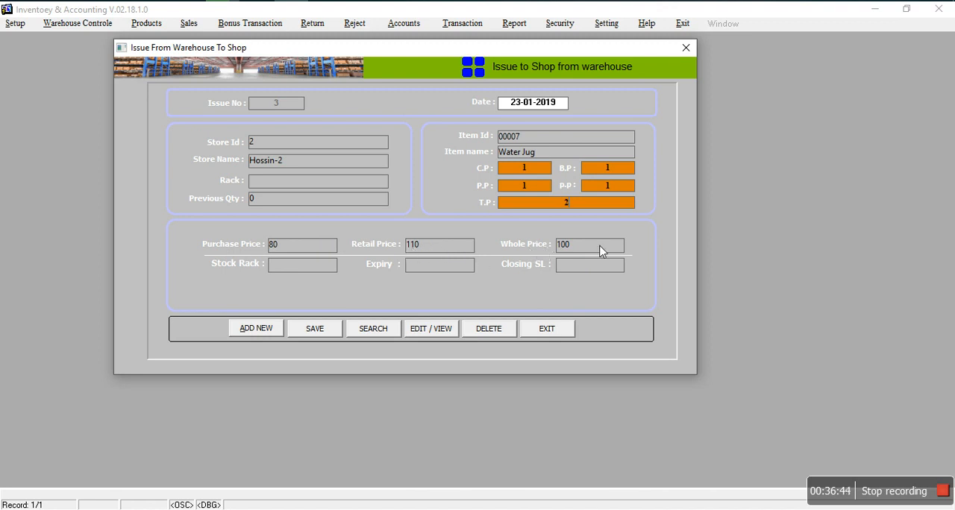
pyautogui.click(317, 329)
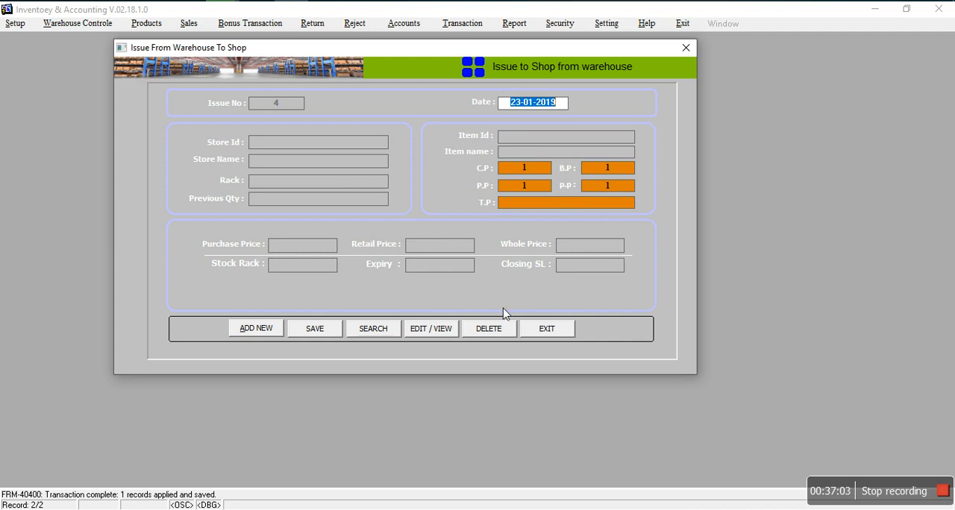
pyautogui.click(545, 332)
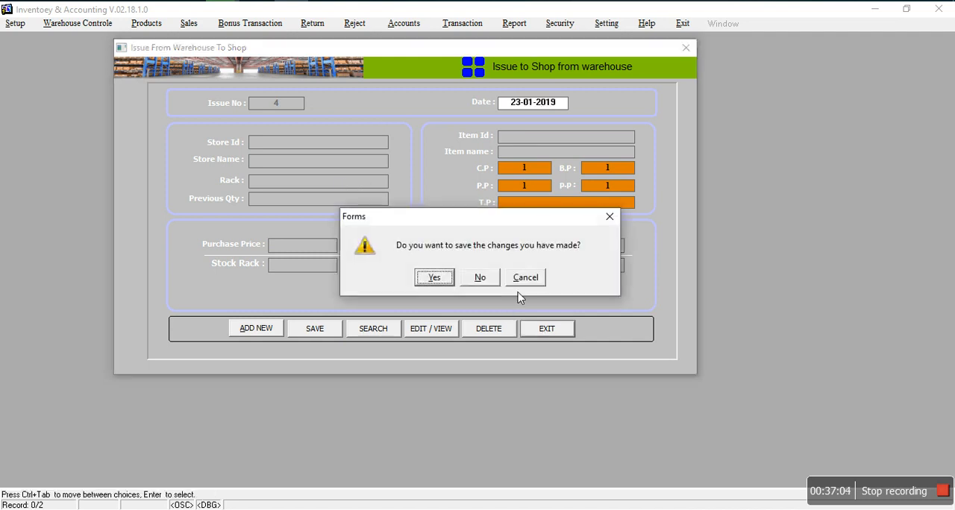
pyautogui.click(480, 277)
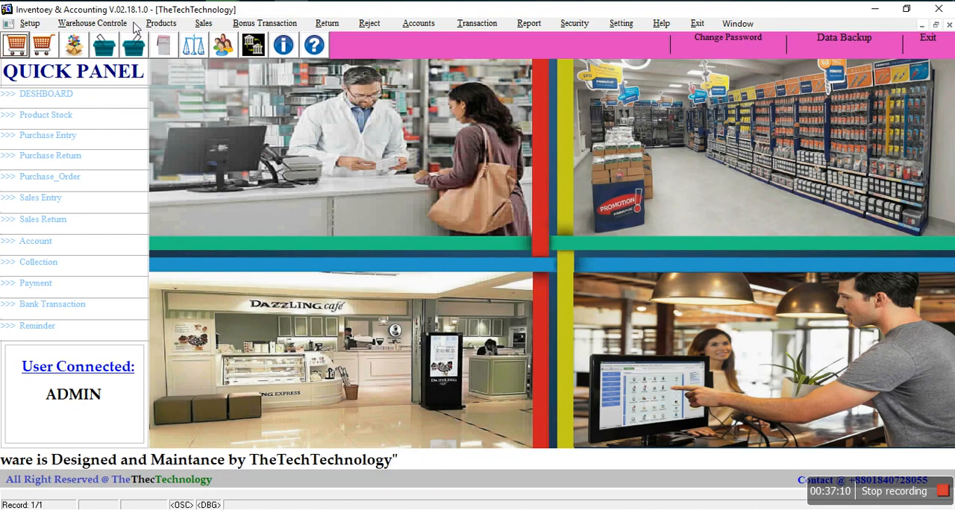
# Step: Start a new warehouse transfer and choose adc as the store to transfer from
pyautogui.click(117, 24)
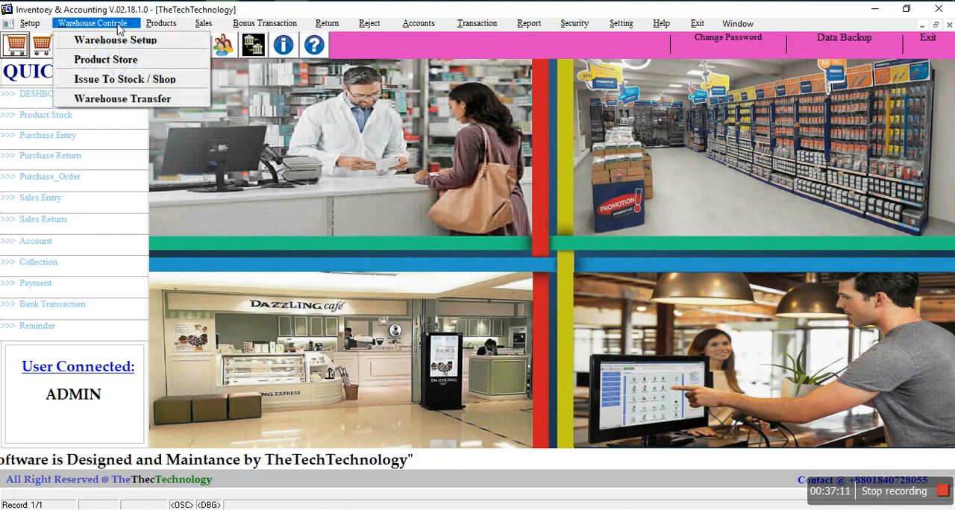
pyautogui.click(142, 100)
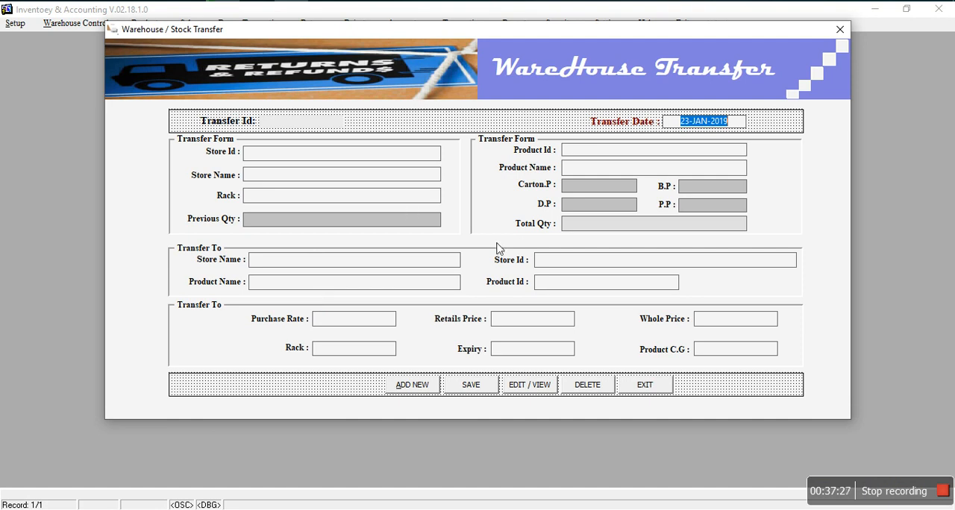
pyautogui.click(424, 389)
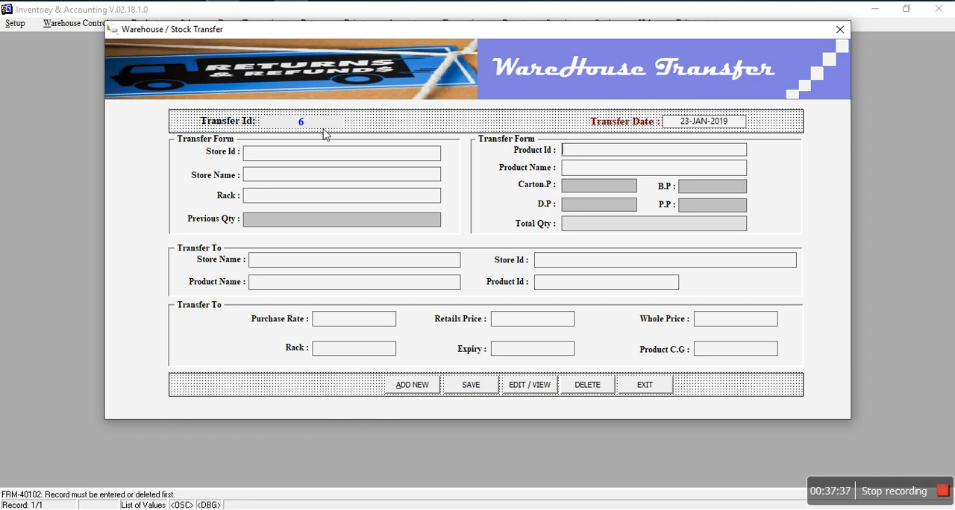
pyautogui.click(721, 128)
pyautogui.click(722, 127)
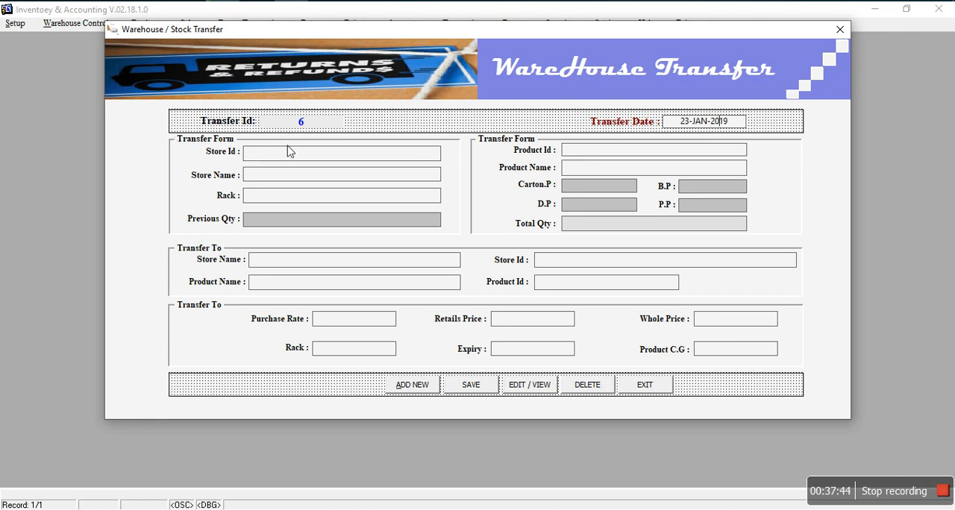
pyautogui.doubleClick(294, 154)
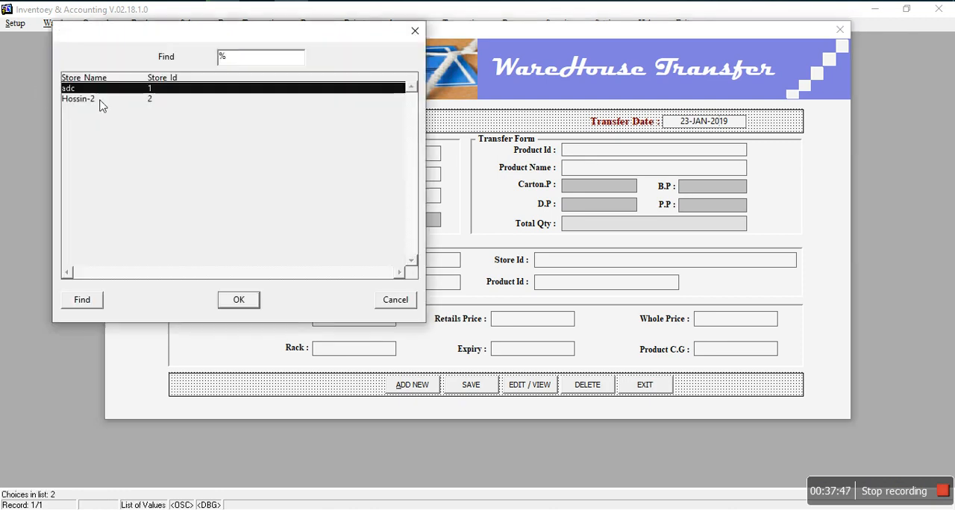
pyautogui.click(100, 99)
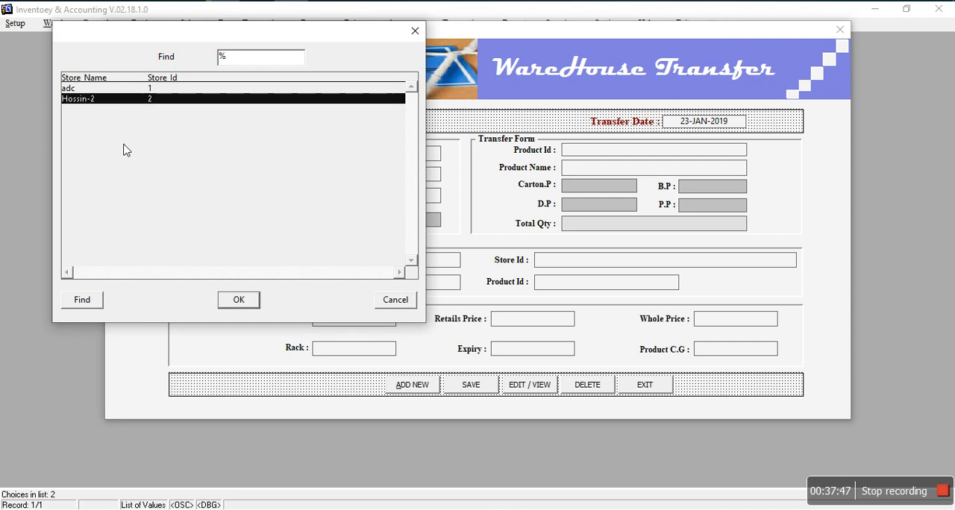
pyautogui.click(113, 92)
pyautogui.click(245, 298)
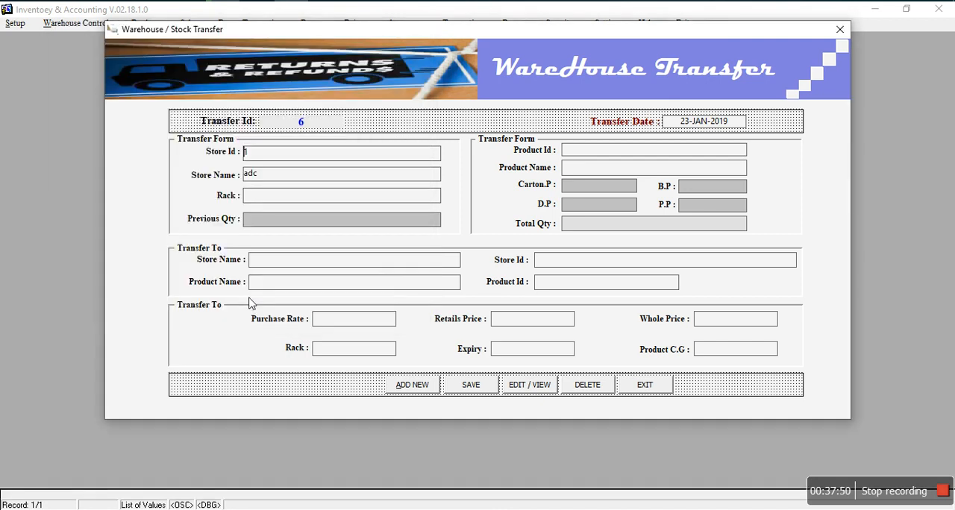
# Step: Try Tipin Storage Box Small and Water Jug as the product to transfer from store adc
pyautogui.click(590, 151)
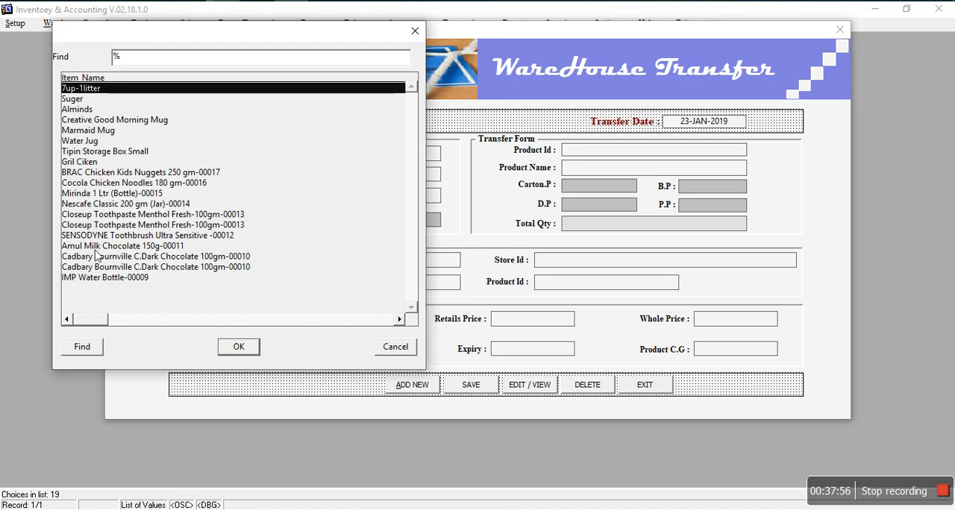
pyautogui.click(96, 152)
pyautogui.click(237, 348)
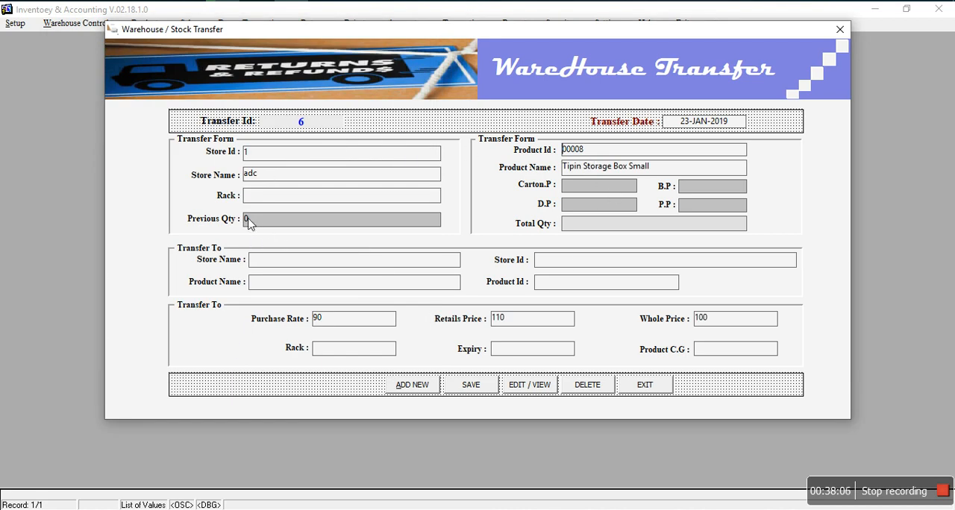
pyautogui.doubleClick(617, 152)
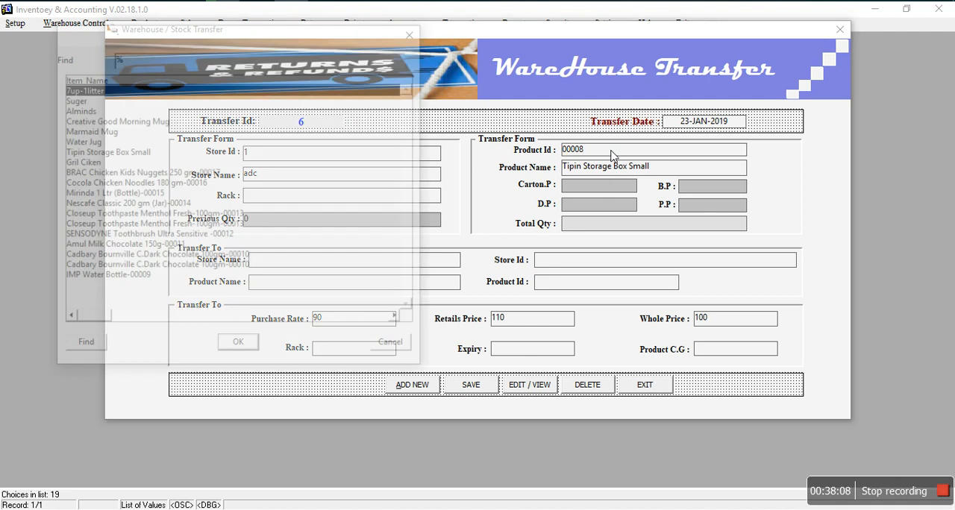
pyautogui.click(81, 141)
pyautogui.click(239, 347)
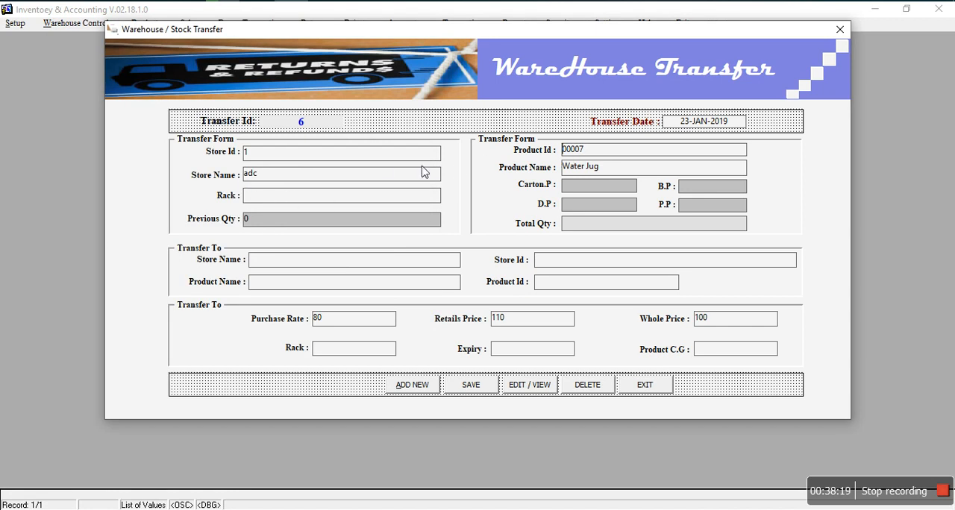
# Step: Switch the source store to Hossin-2 and choose SENSODYNE Toothbrush Ultra Sensitive -00012 as the product to transfer
pyautogui.doubleClick(335, 156)
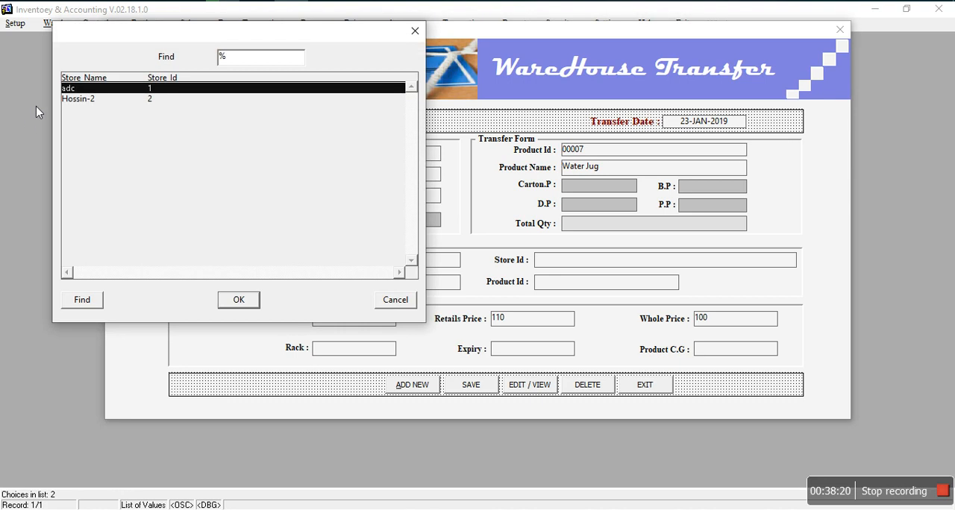
pyautogui.click(79, 100)
pyautogui.click(238, 299)
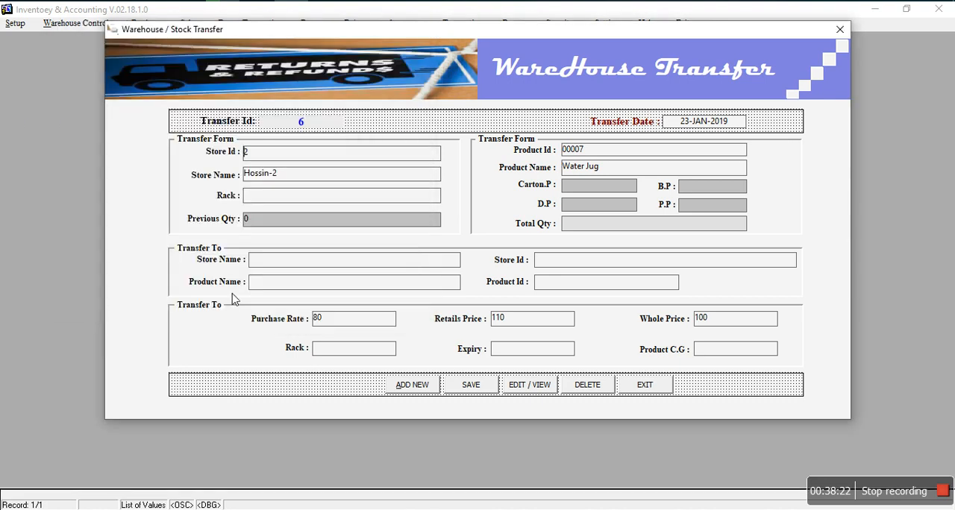
pyautogui.click(601, 152)
pyautogui.doubleClick(601, 152)
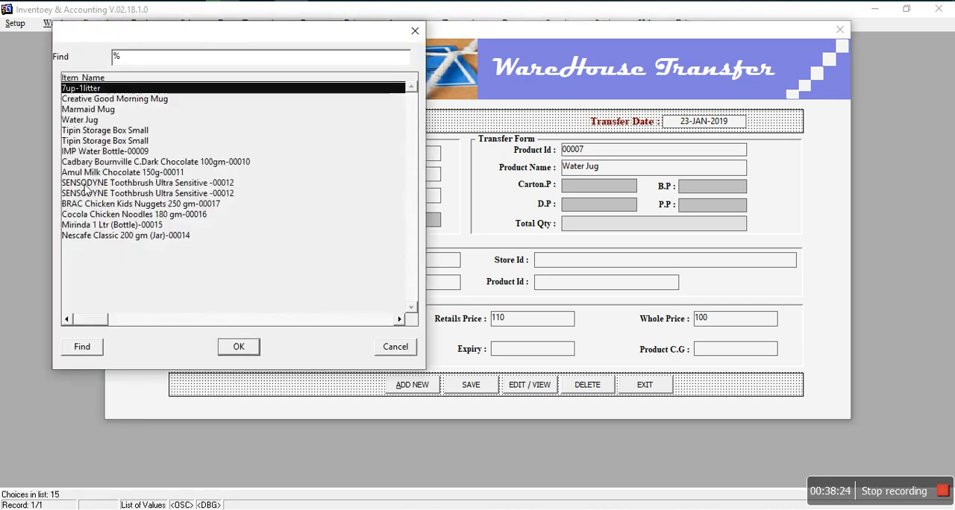
pyautogui.click(86, 184)
pyautogui.click(237, 347)
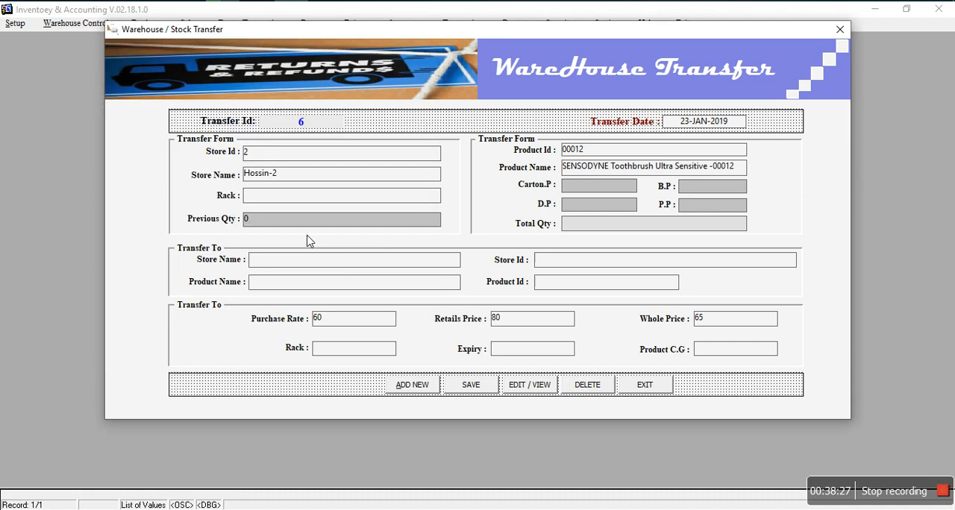
# Step: Change the transfer product to Creative Good Morning Mug and leave the transfer form without saving
pyautogui.doubleClick(597, 155)
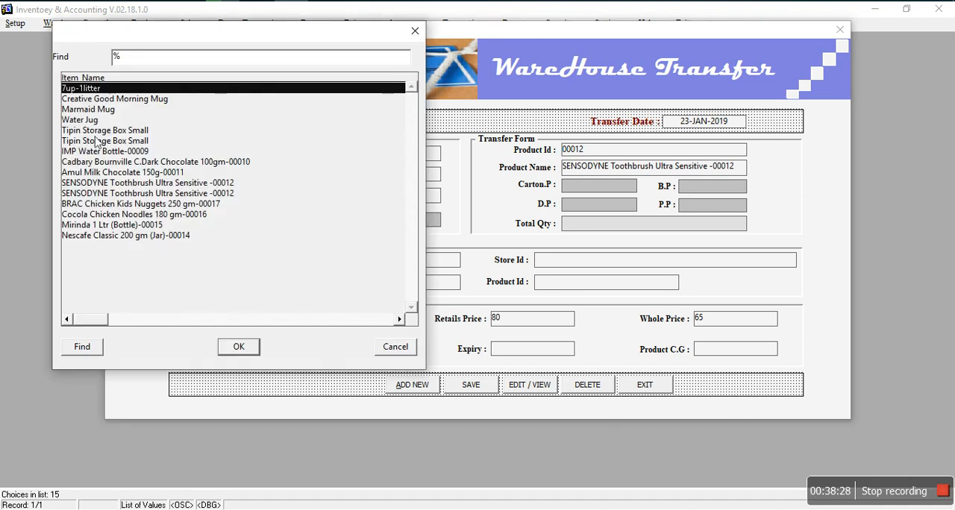
pyautogui.click(85, 100)
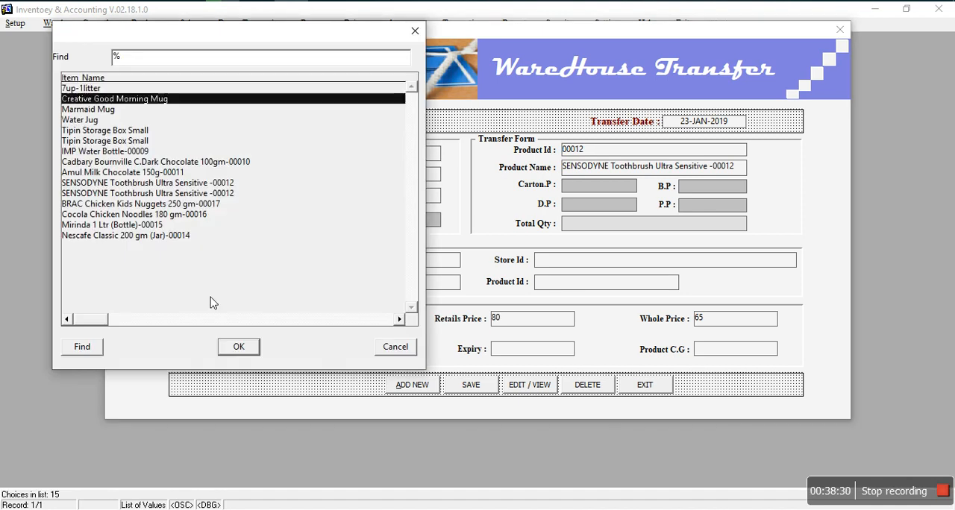
pyautogui.click(239, 346)
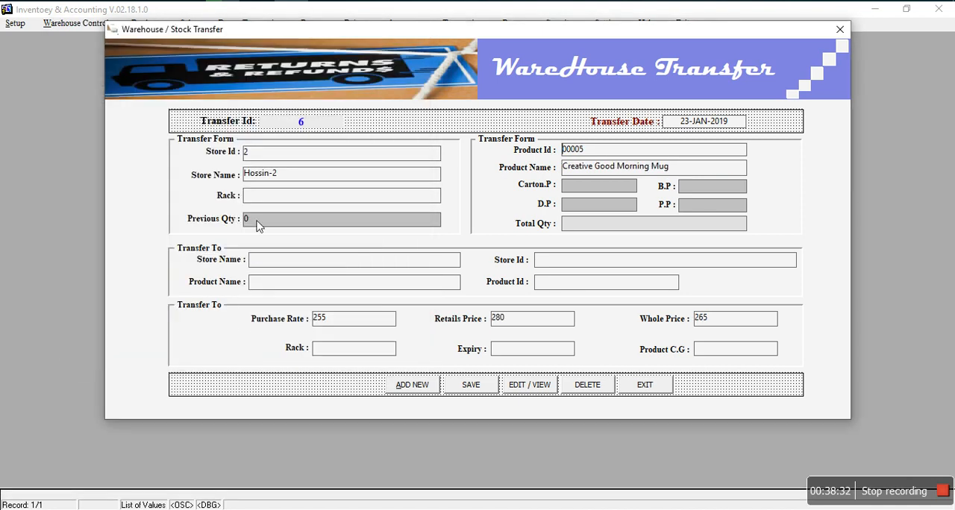
pyautogui.click(660, 387)
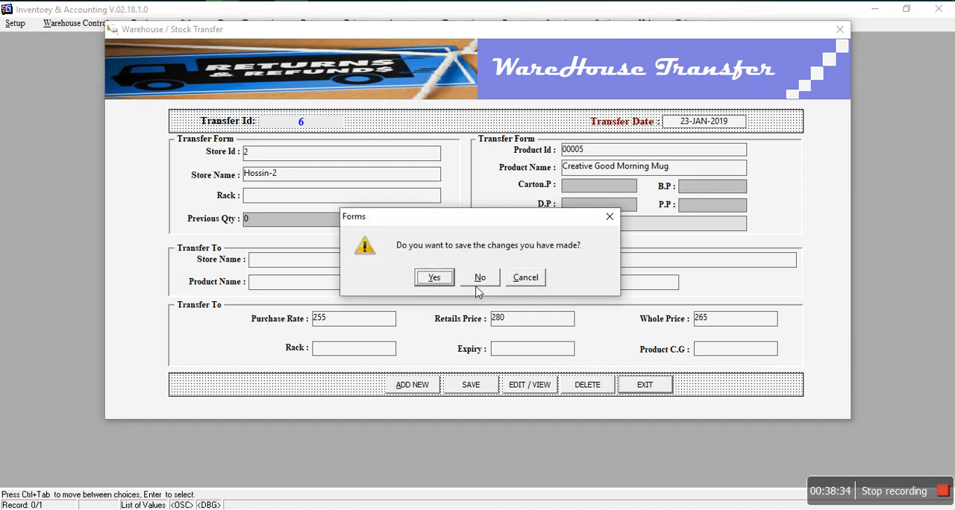
pyautogui.click(481, 276)
# Step: Start a new warehouse product entry and choose the store Hossin-2
pyautogui.click(111, 23)
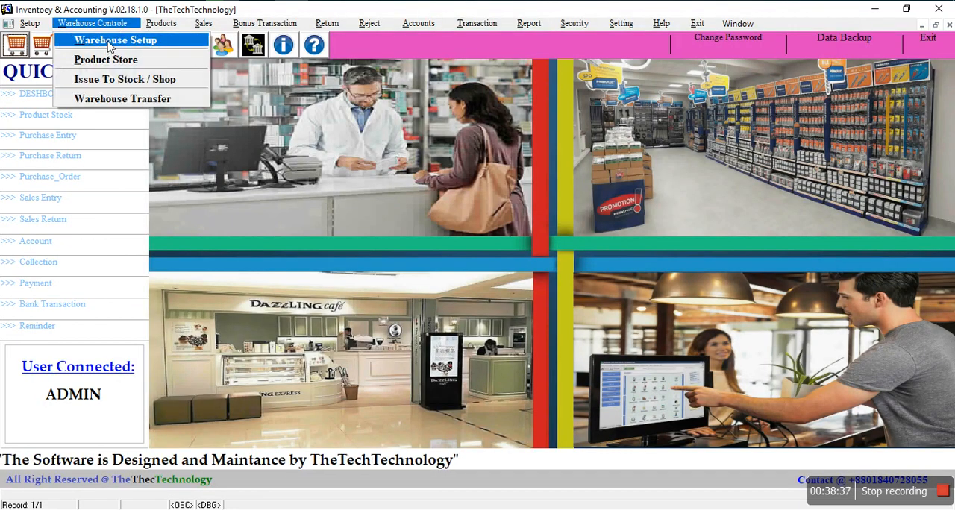
pyautogui.click(111, 59)
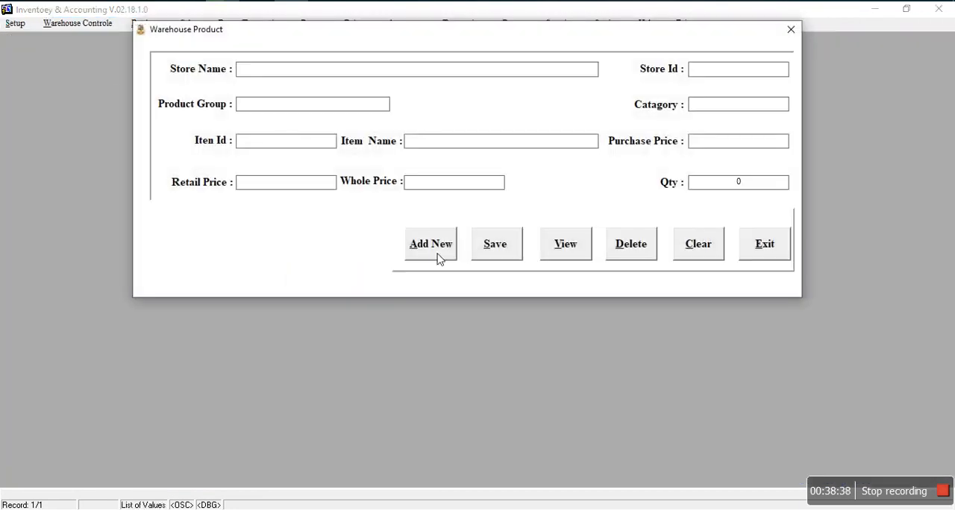
pyautogui.click(437, 256)
pyautogui.click(297, 71)
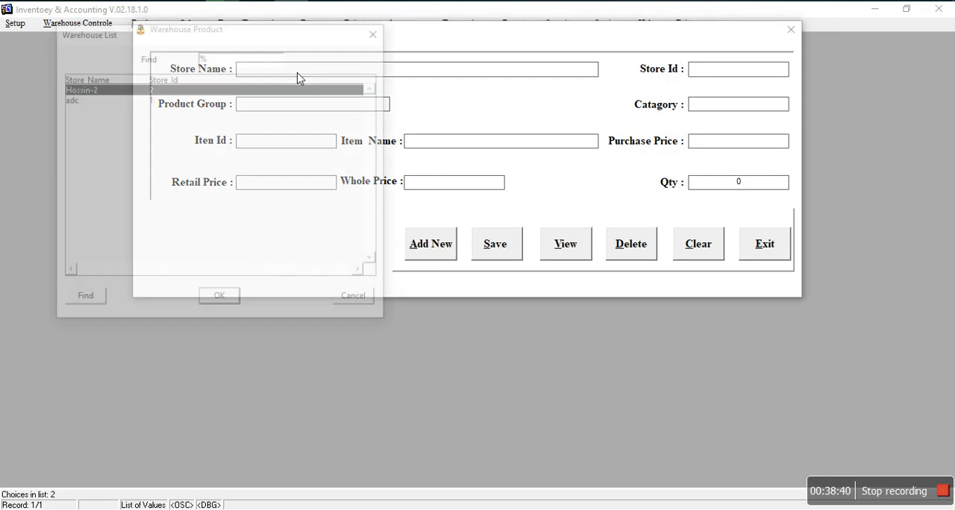
pyautogui.click(221, 299)
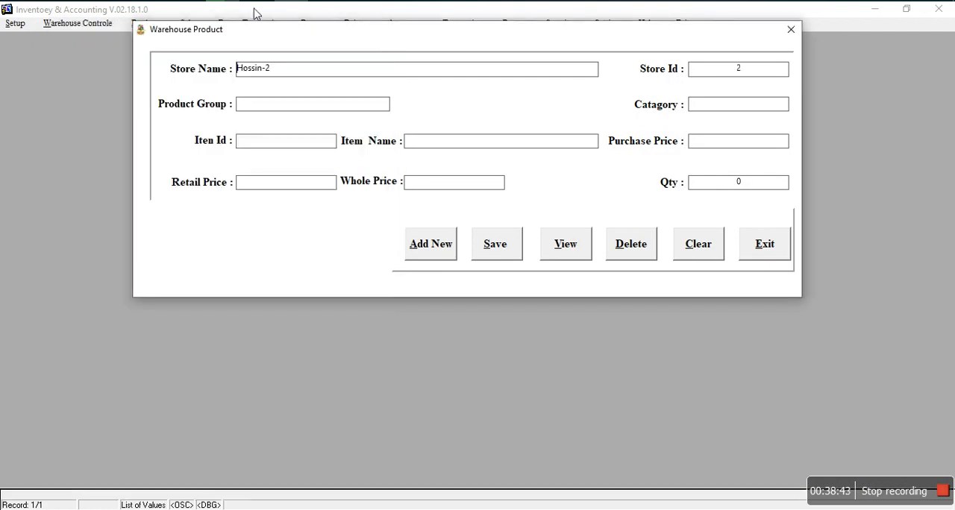
# Step: Choose Creative Good Morning Mug with a quantity of 10, save the warehouse product entry, and close the form
pyautogui.click(439, 149)
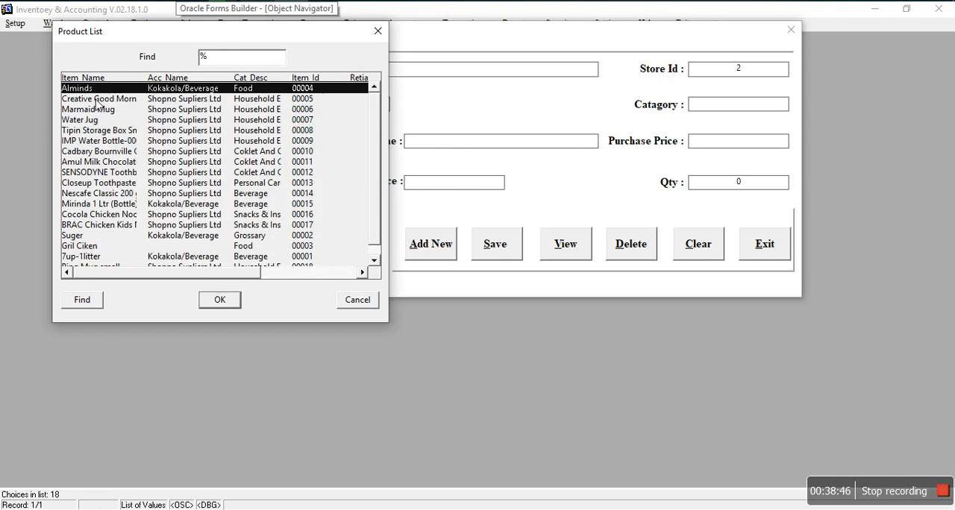
pyautogui.click(96, 100)
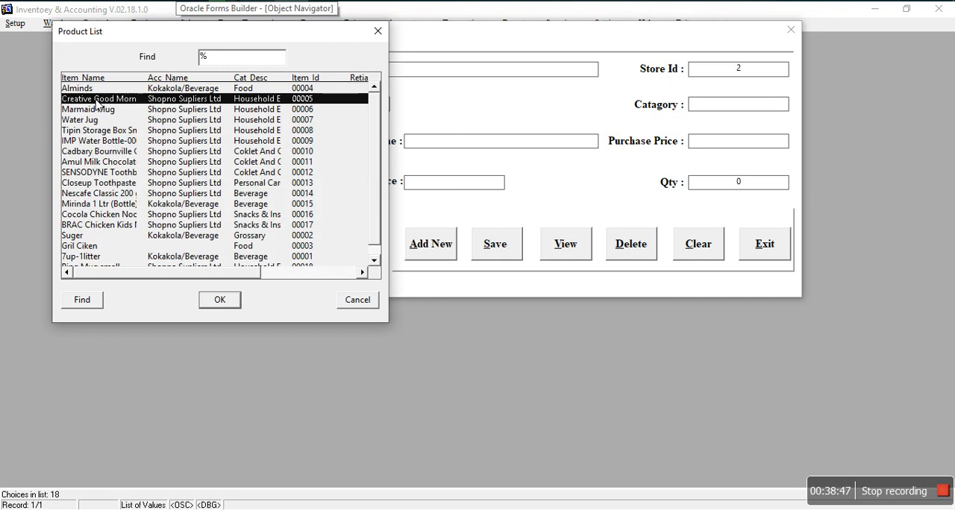
pyautogui.click(220, 299)
pyautogui.click(728, 185)
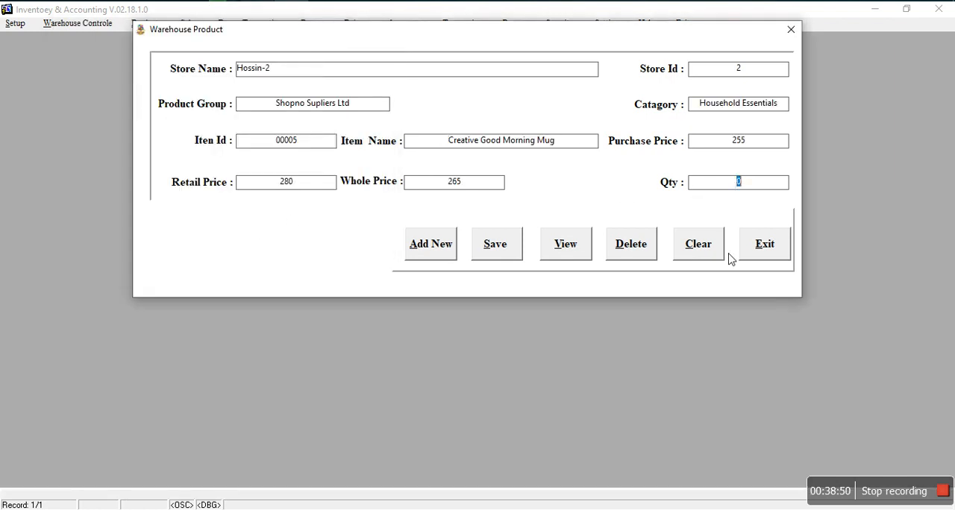
pyautogui.write('10')
pyautogui.click(503, 250)
pyautogui.click(759, 247)
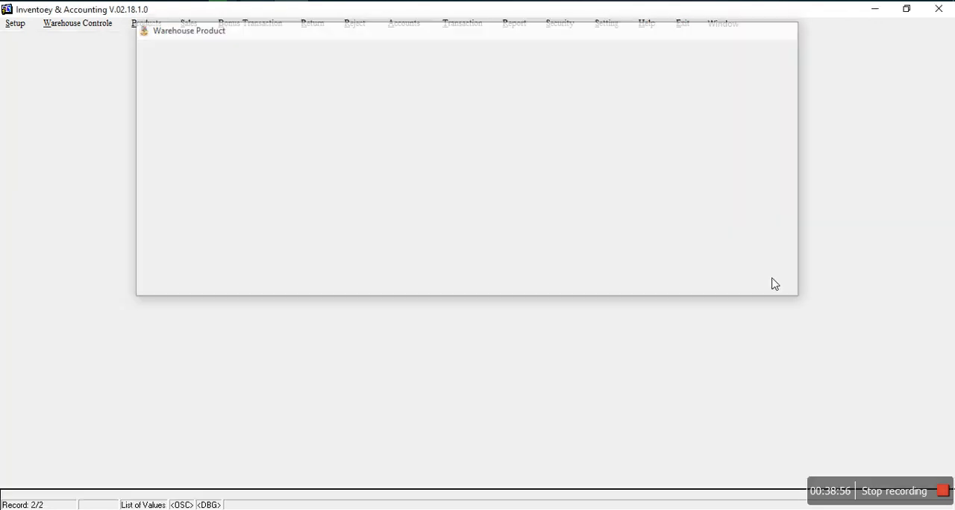
# Step: Start a new warehouse transfer and choose Hossin-2 as the store to transfer from
pyautogui.click(94, 24)
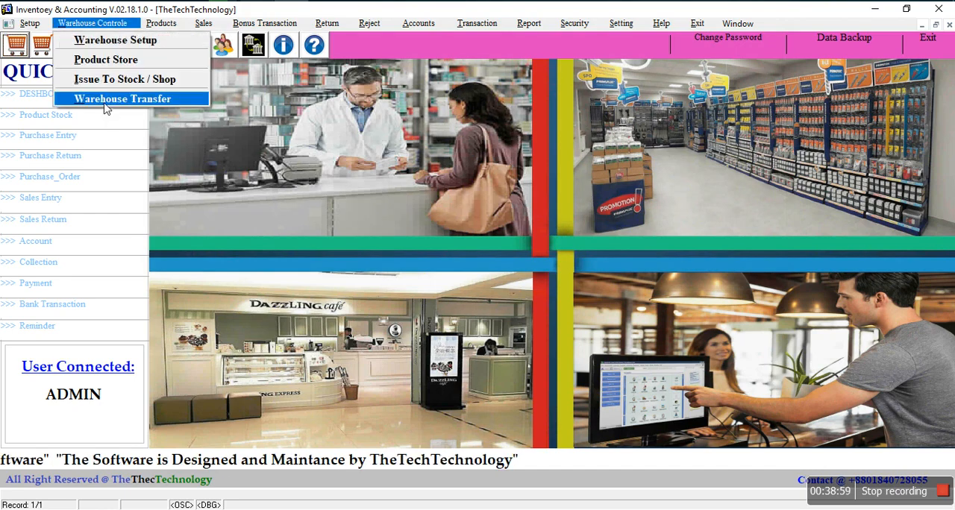
pyautogui.click(105, 105)
pyautogui.click(427, 386)
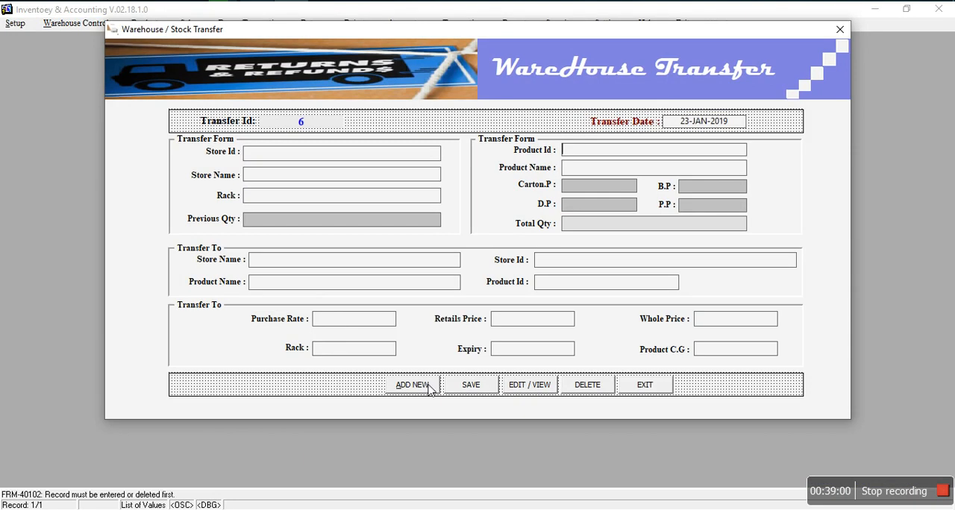
pyautogui.click(322, 162)
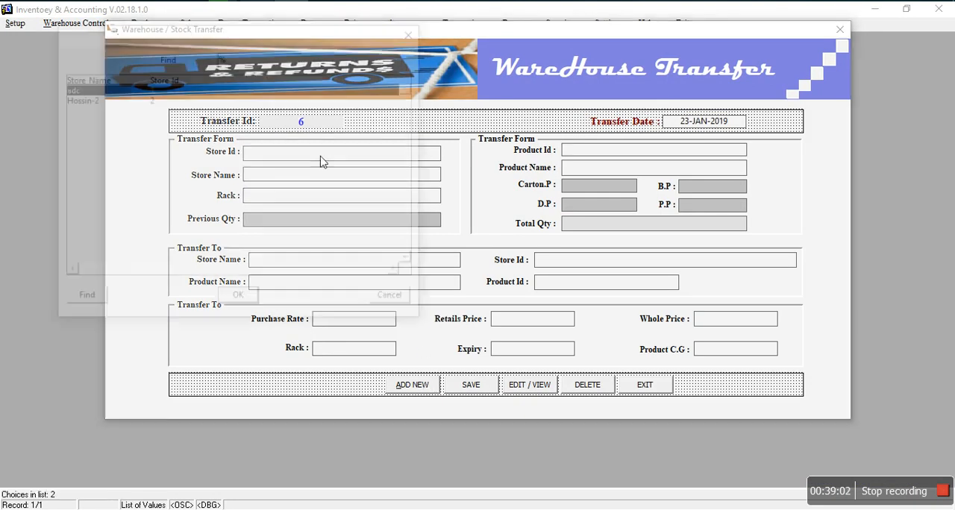
pyautogui.click(82, 100)
pyautogui.click(238, 300)
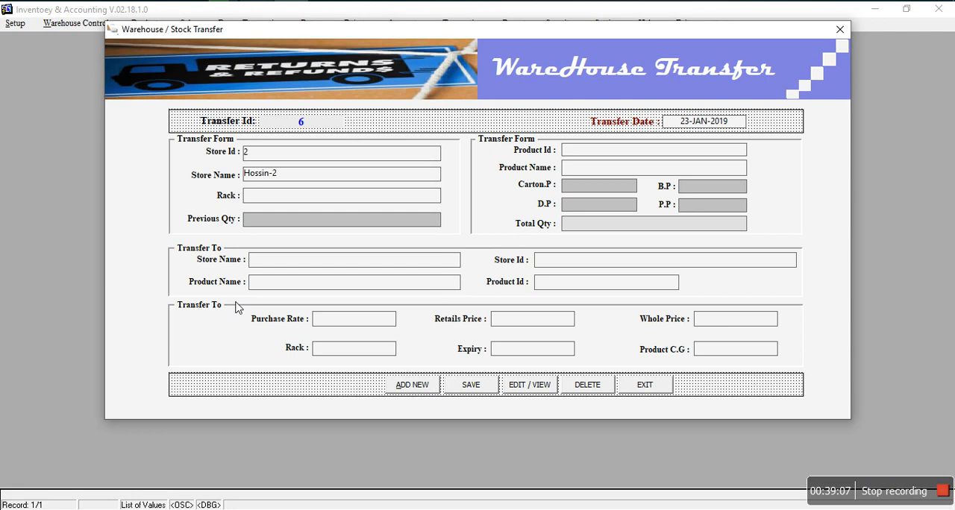
# Step: Choose Creative Good Morning Mug as the product to transfer and set its total quantity to 5
pyautogui.click(619, 152)
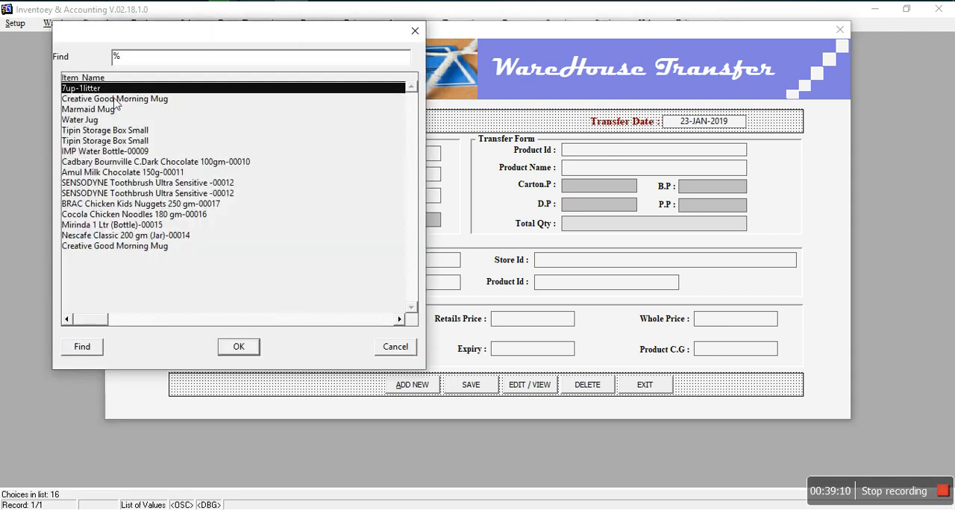
pyautogui.click(146, 100)
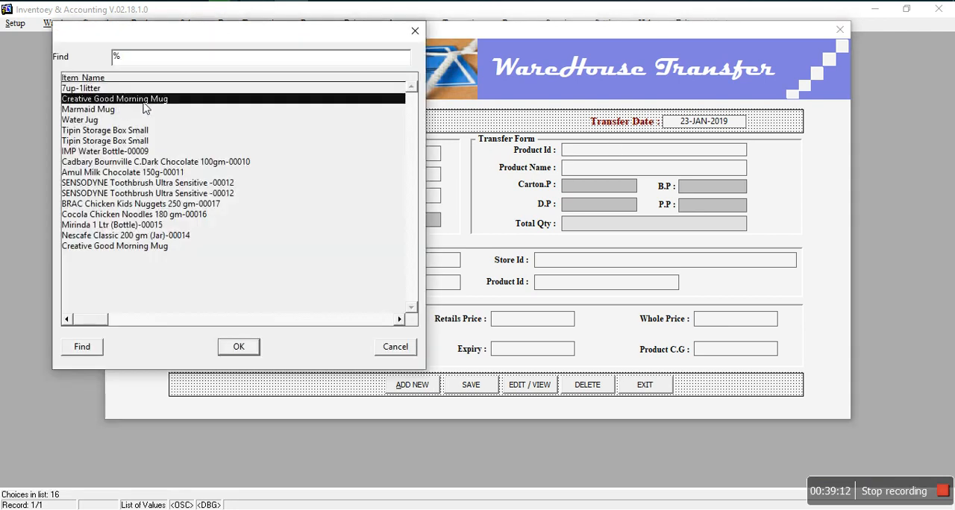
pyautogui.click(238, 348)
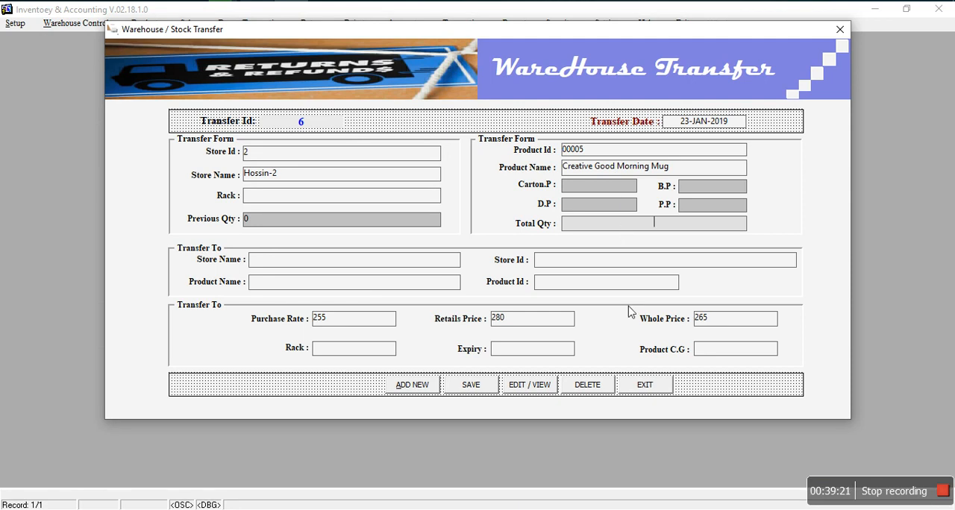
pyautogui.write('5')
# Step: Set the transfer's destination store to adc and its destination product to Creative Good Morning Mug
pyautogui.click(273, 268)
pyautogui.click(324, 264)
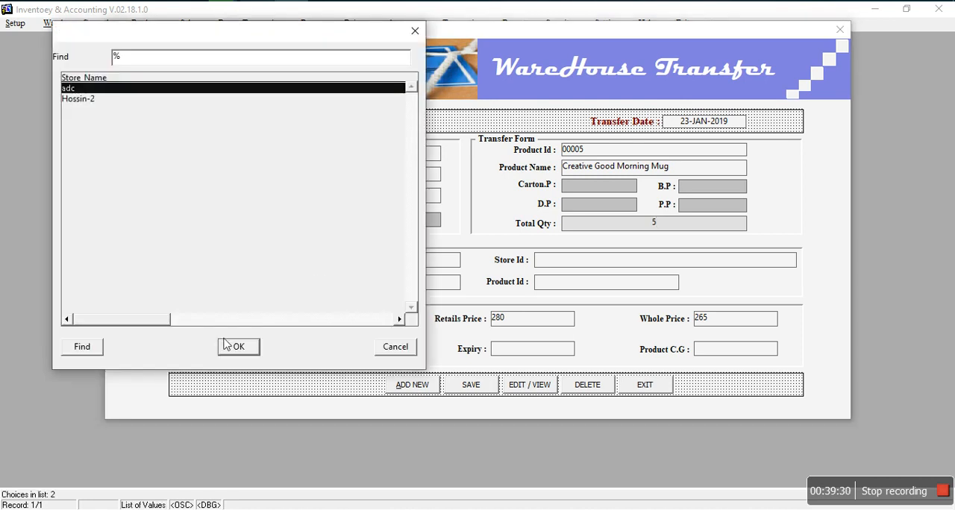
pyautogui.click(233, 347)
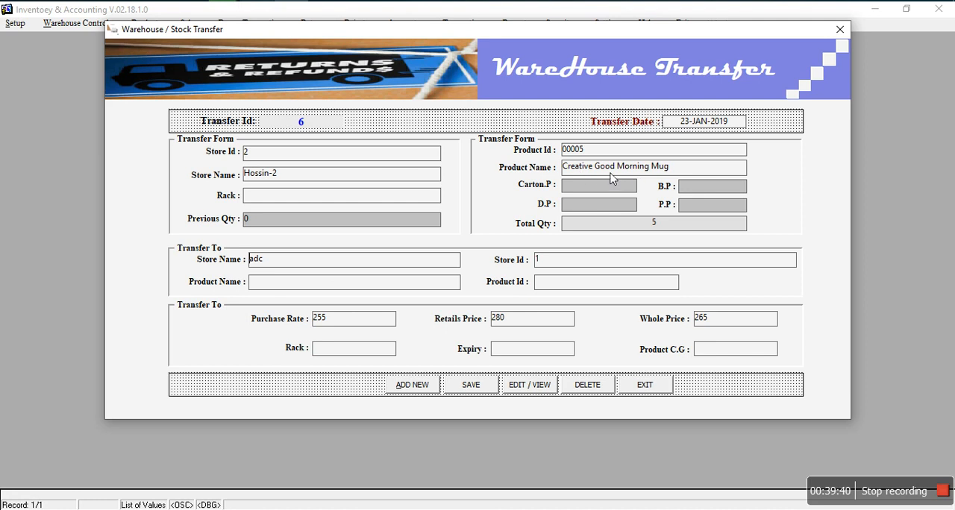
pyautogui.doubleClick(384, 289)
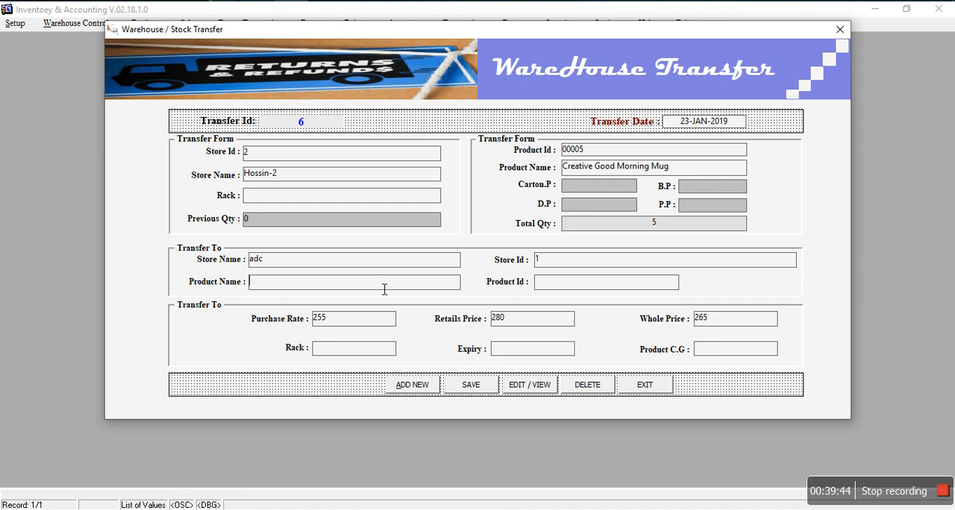
pyautogui.click(112, 123)
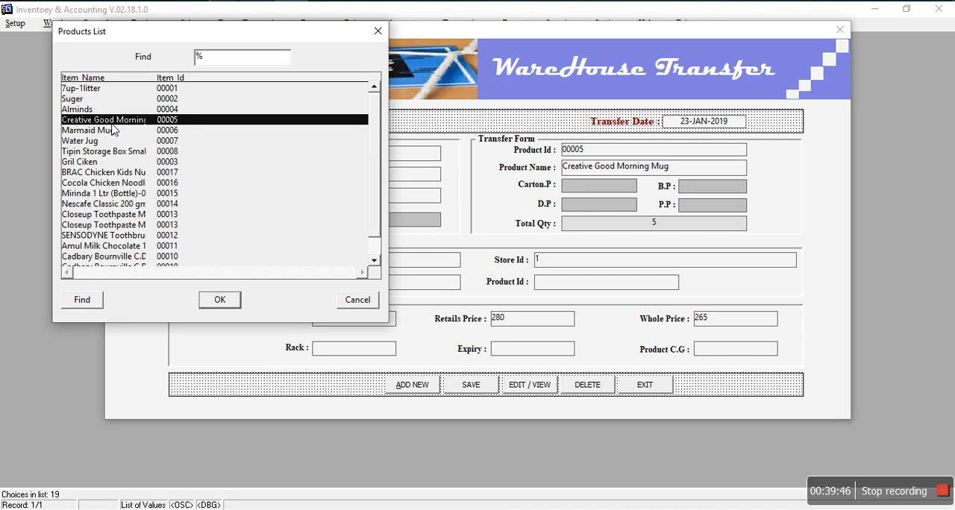
pyautogui.click(231, 302)
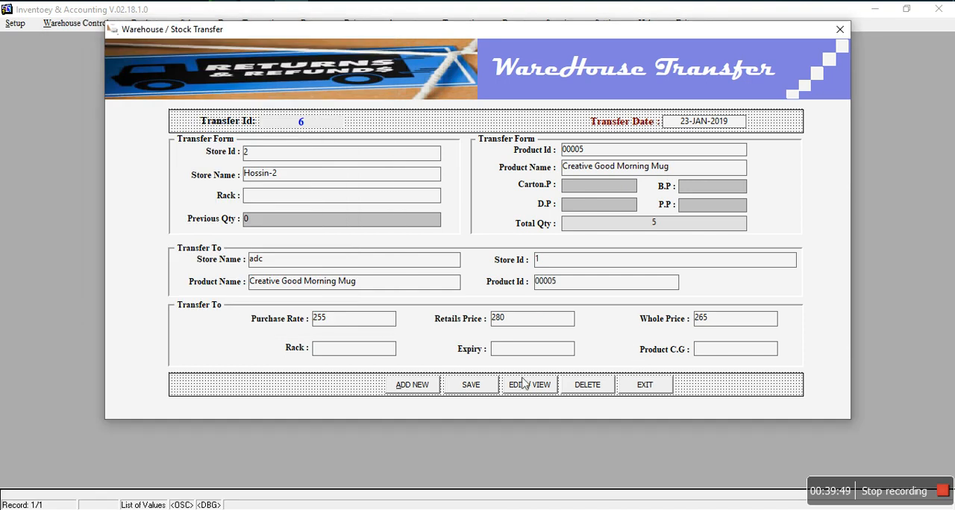
# Step: Save the warehouse transfer record and close the transfer form
pyautogui.click(470, 385)
pyautogui.click(467, 279)
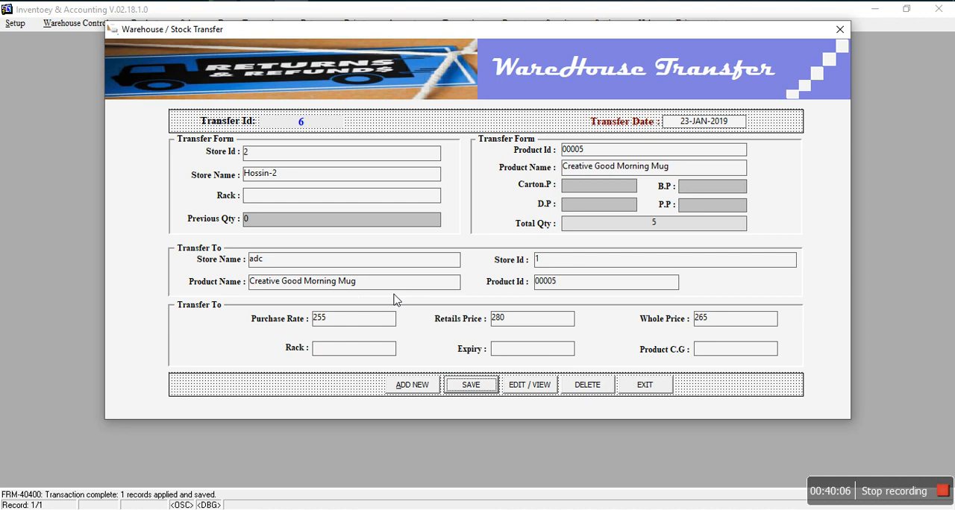
pyautogui.click(640, 385)
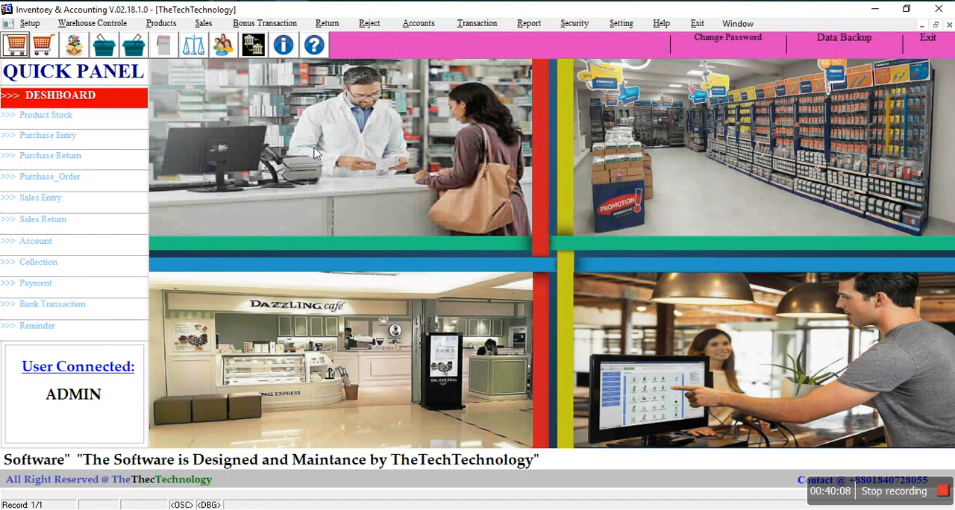
pyautogui.click(30, 23)
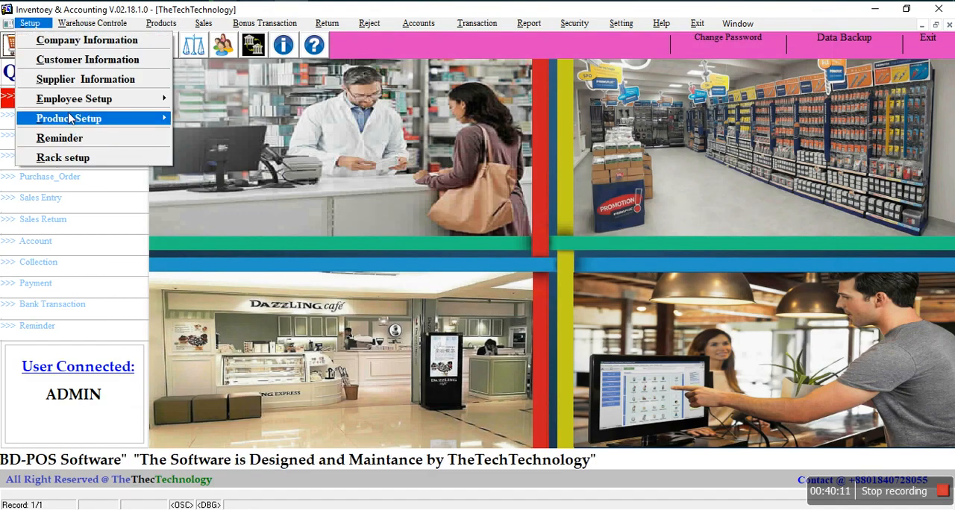
pyautogui.moveTo(91, 26)
pyautogui.moveTo(167, 30)
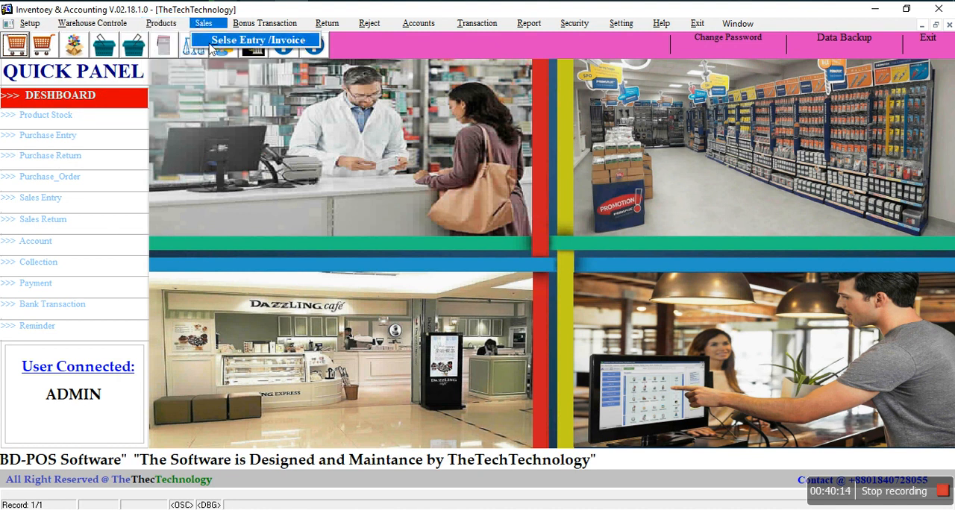
pyautogui.click(254, 24)
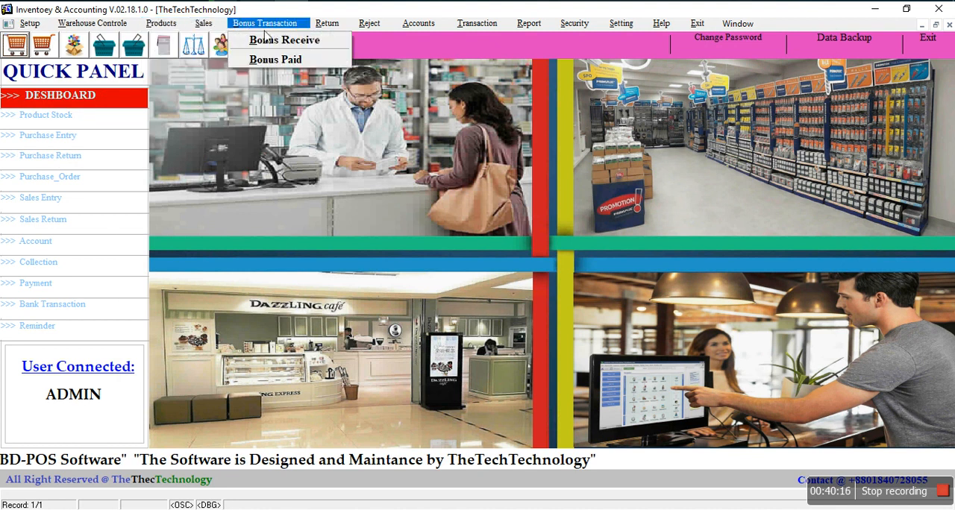
pyautogui.moveTo(328, 24)
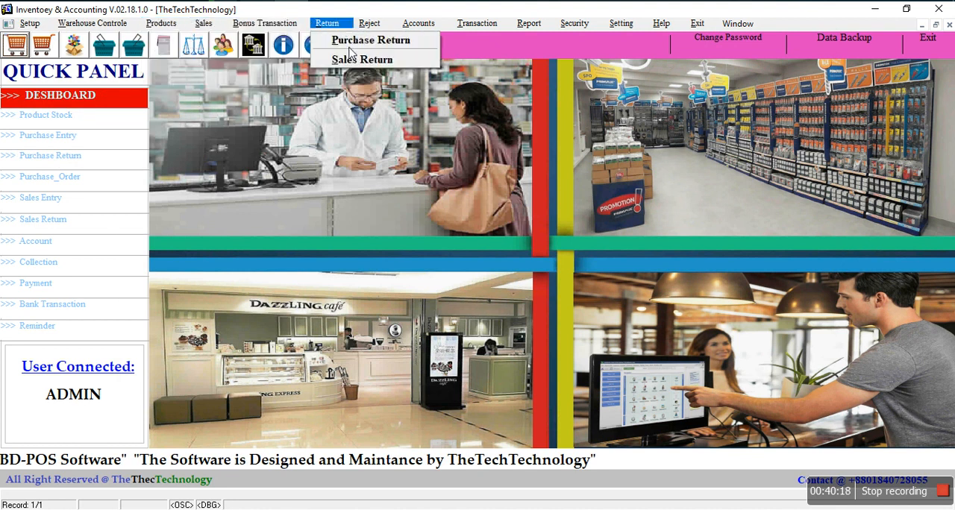
pyautogui.moveTo(420, 28)
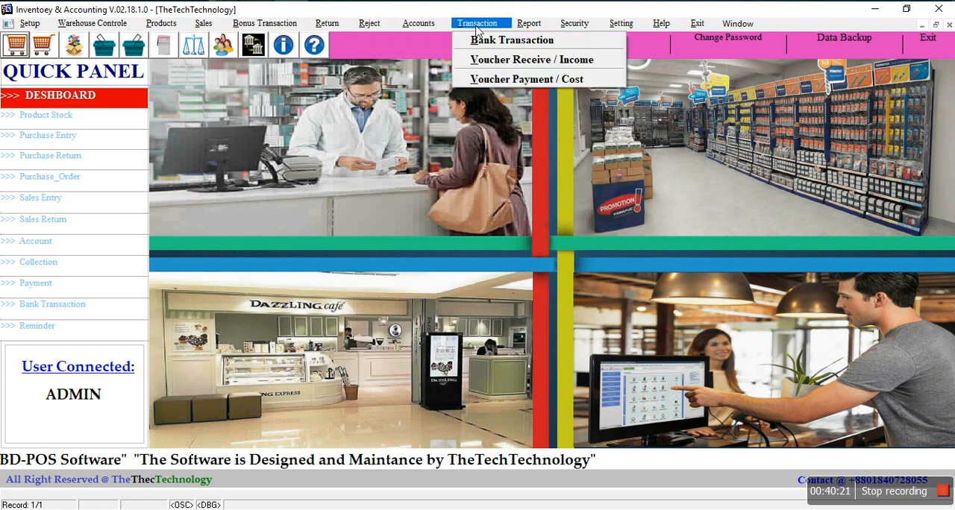
# Step: View the general product list report in a maximized preview, then close it
pyautogui.moveTo(541, 35)
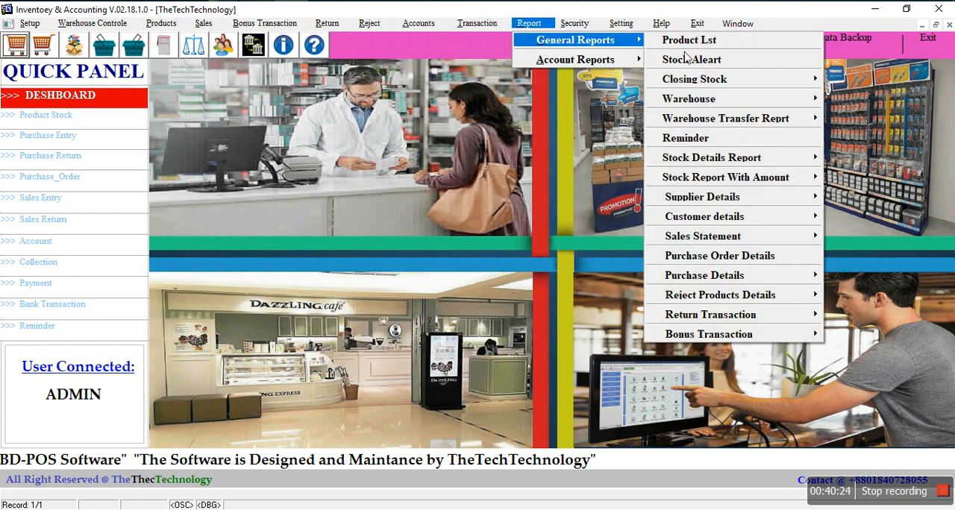
pyautogui.click(706, 41)
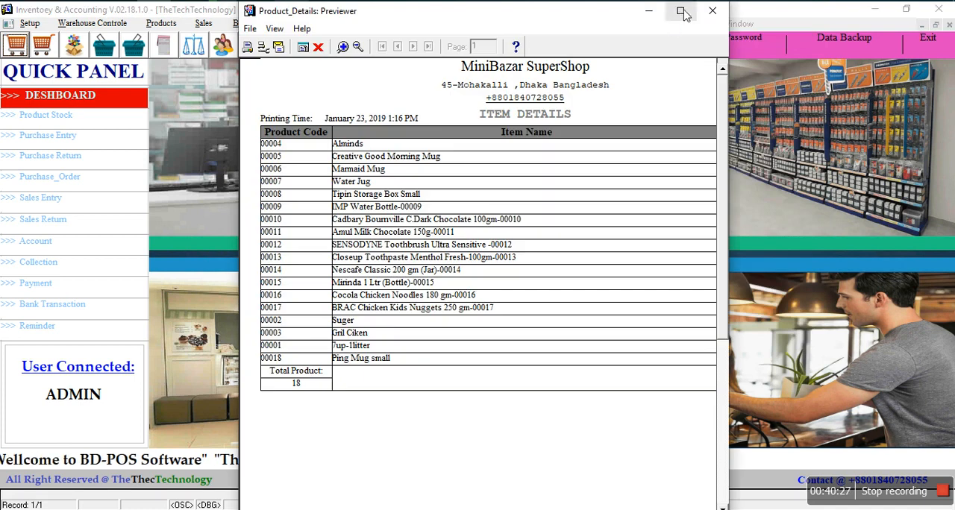
pyautogui.click(677, 10)
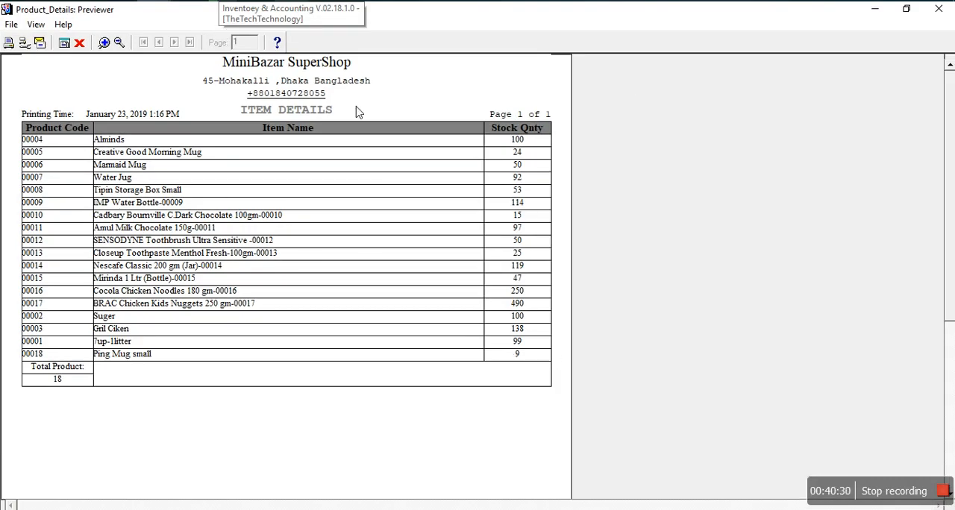
pyautogui.click(79, 42)
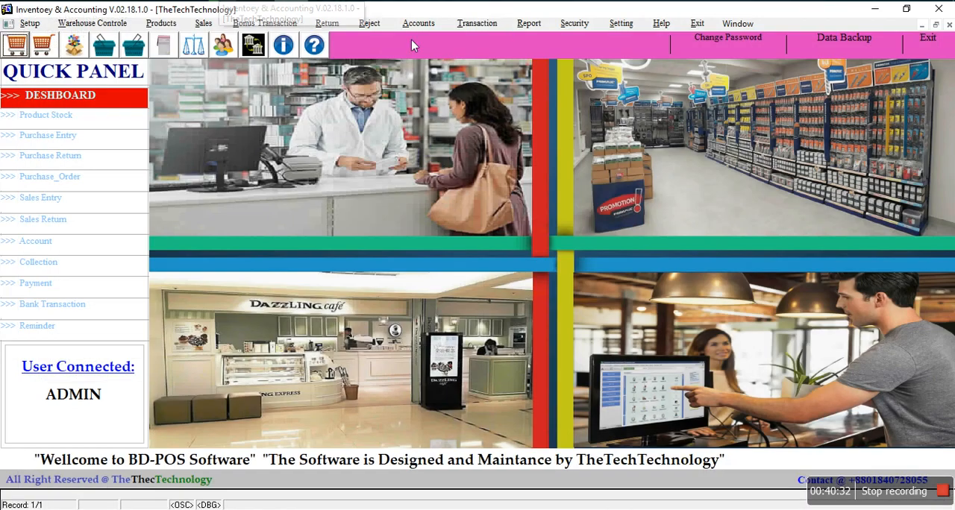
pyautogui.click(531, 25)
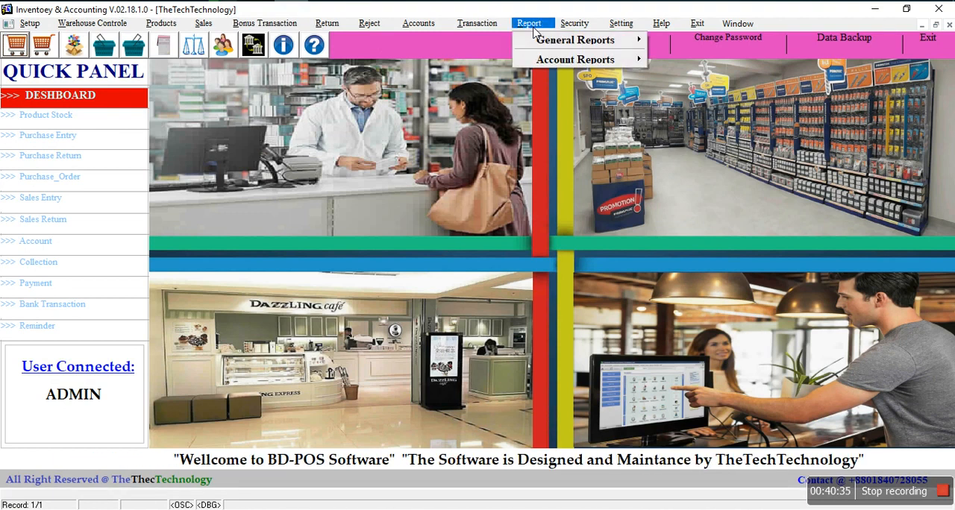
pyautogui.moveTo(541, 46)
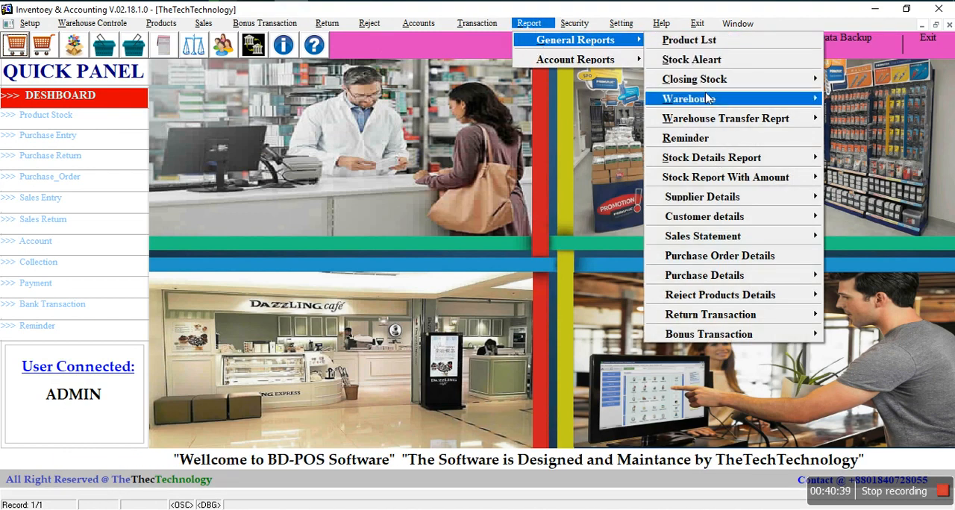
pyautogui.moveTo(725, 89)
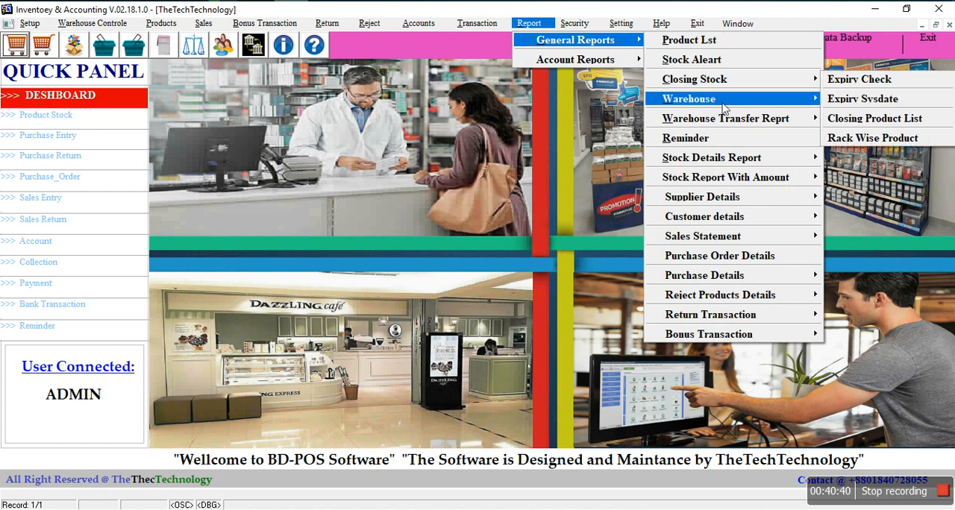
pyautogui.moveTo(725, 106)
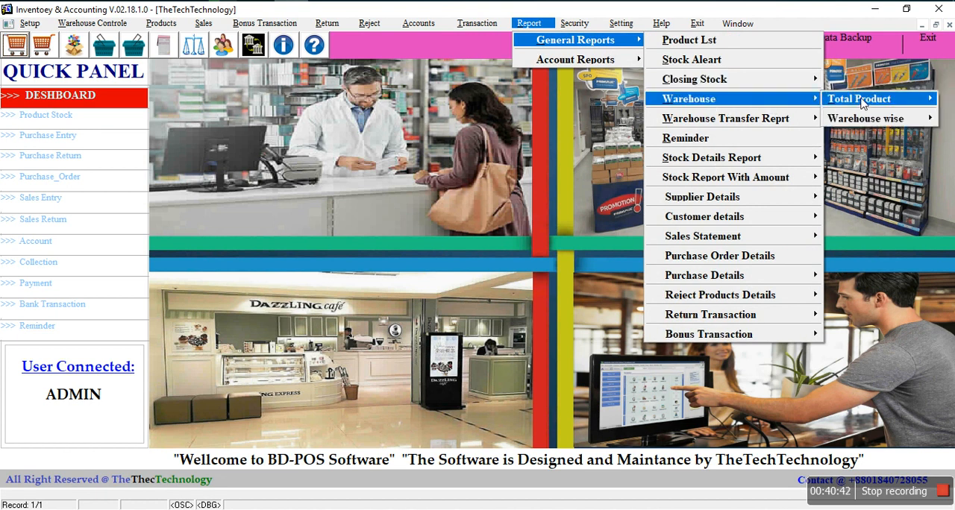
pyautogui.moveTo(862, 103)
pyautogui.moveTo(865, 118)
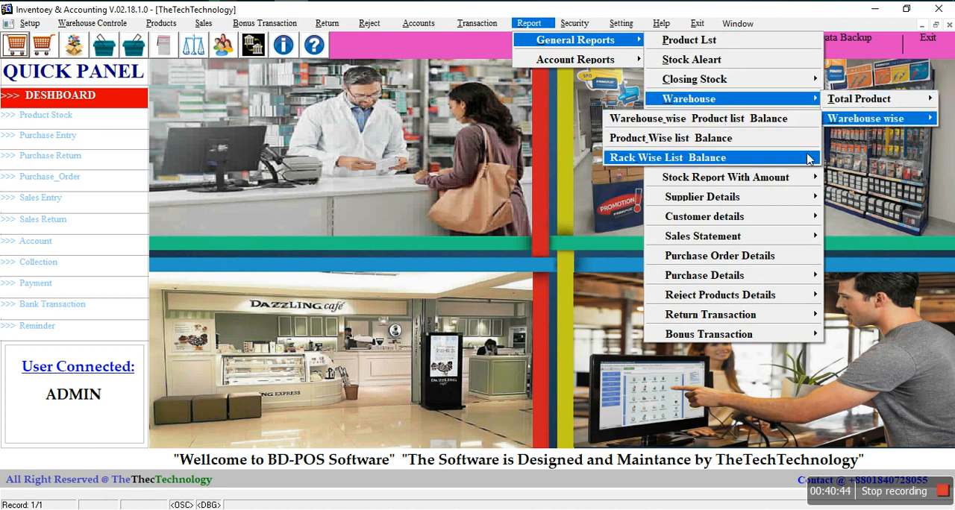
pyautogui.click(703, 10)
pyautogui.click(575, 23)
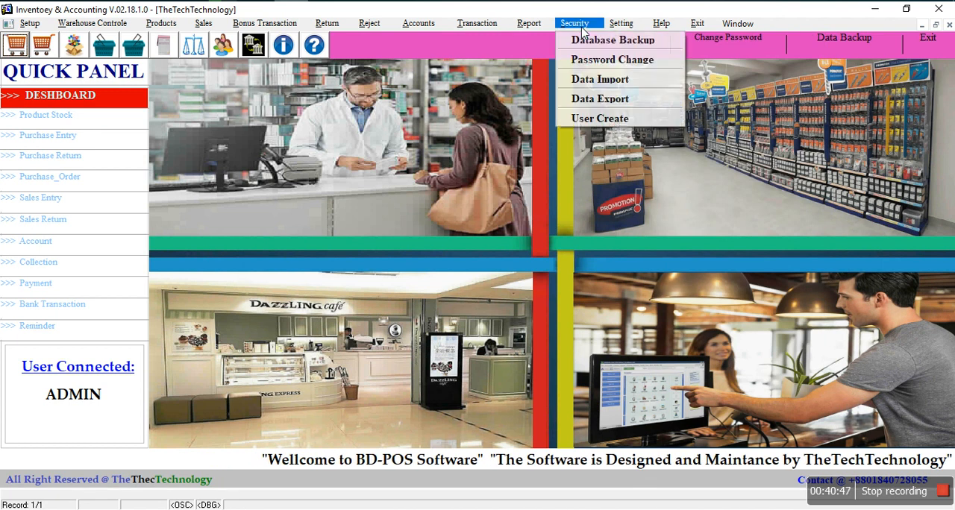
# Step: View the Total Stock report with amounts in a maximized preview, then close it
pyautogui.moveTo(529, 23)
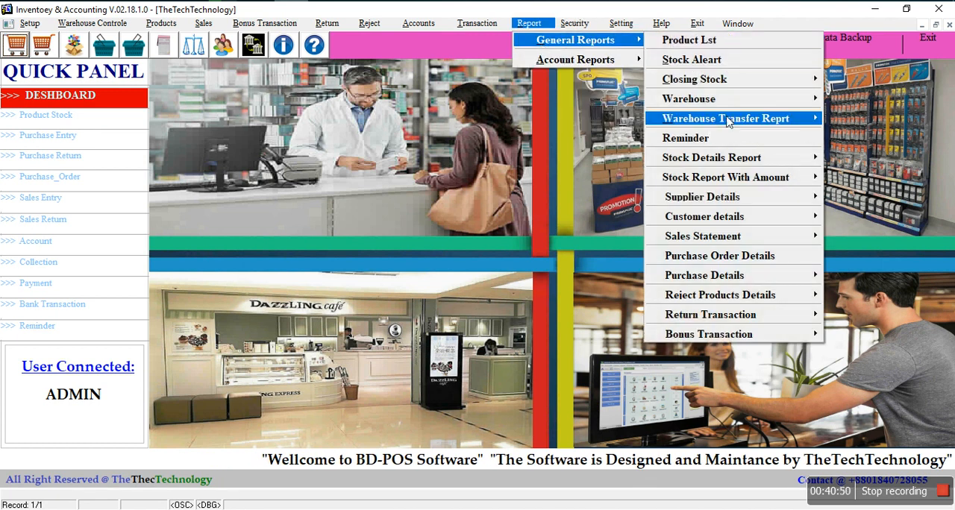
pyautogui.moveTo(727, 122)
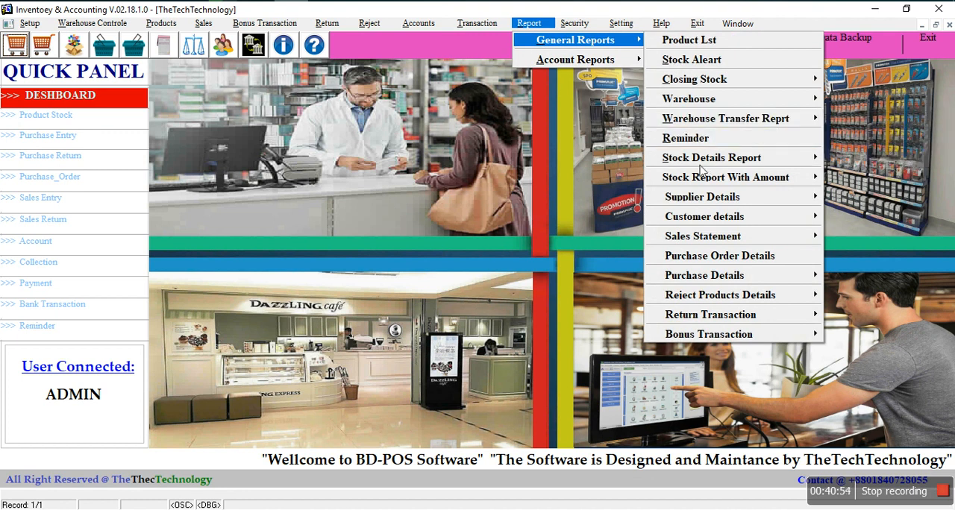
pyautogui.moveTo(755, 165)
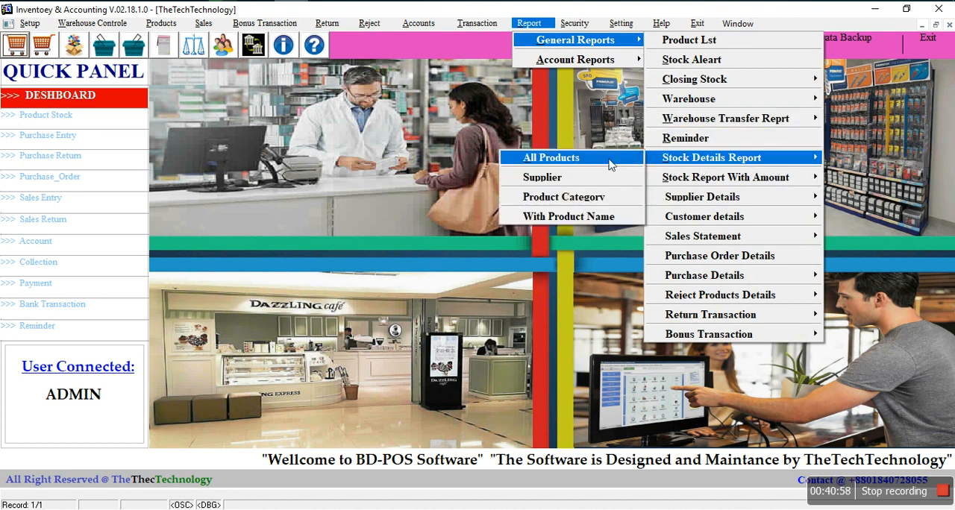
pyautogui.moveTo(697, 182)
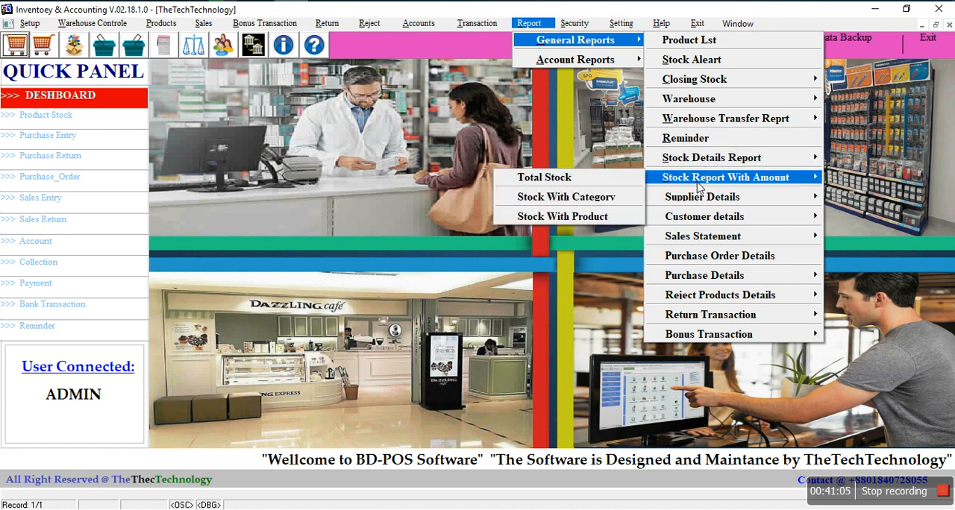
pyautogui.click(573, 179)
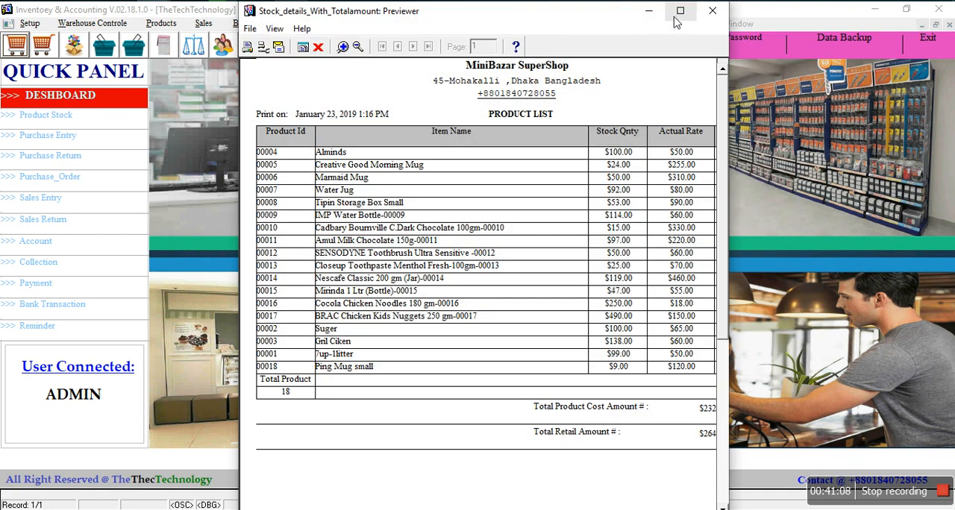
pyautogui.click(678, 11)
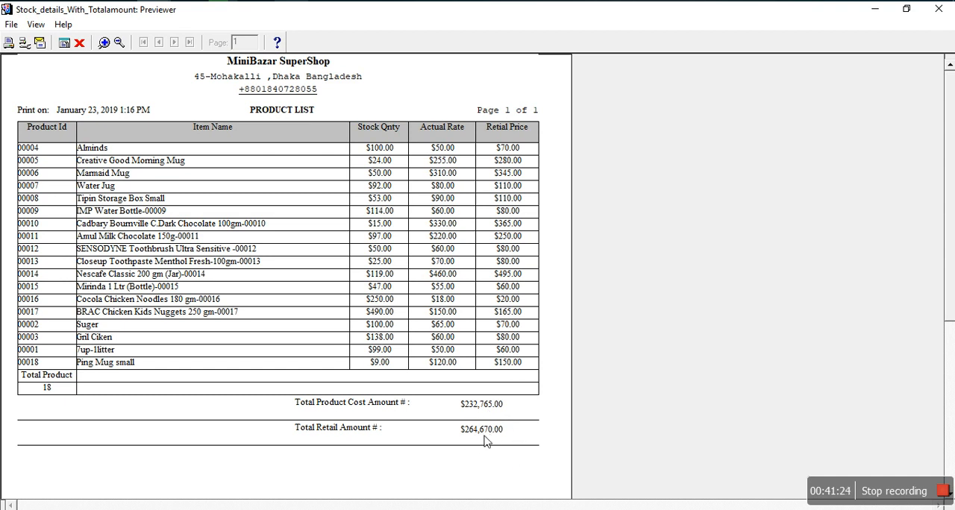
pyautogui.click(79, 43)
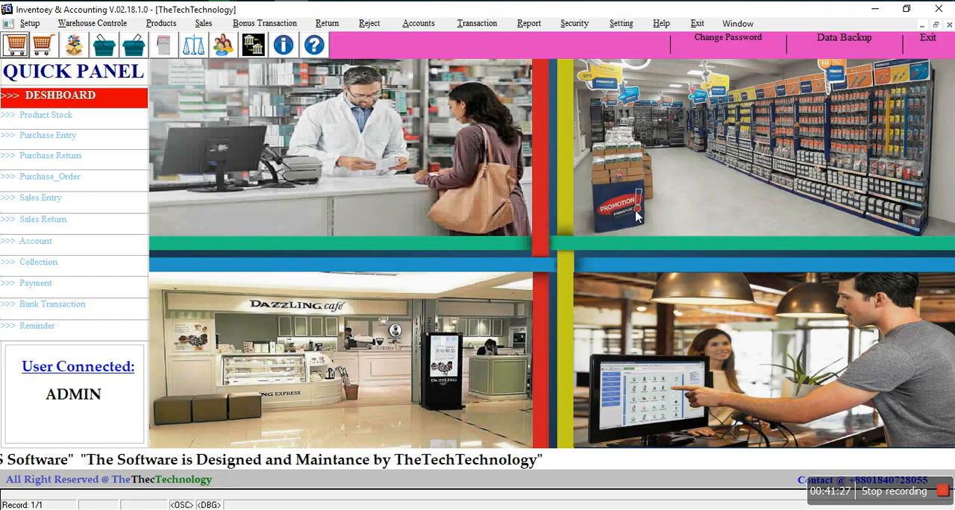
# Step: View the Total Bank Balance report from the bank transaction account reports, then close its preview
pyautogui.click(526, 27)
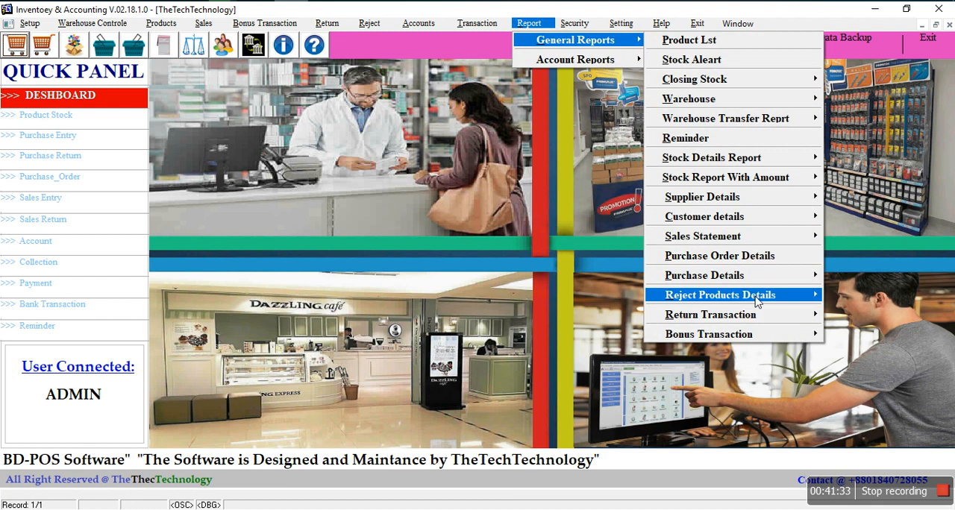
pyautogui.moveTo(757, 300)
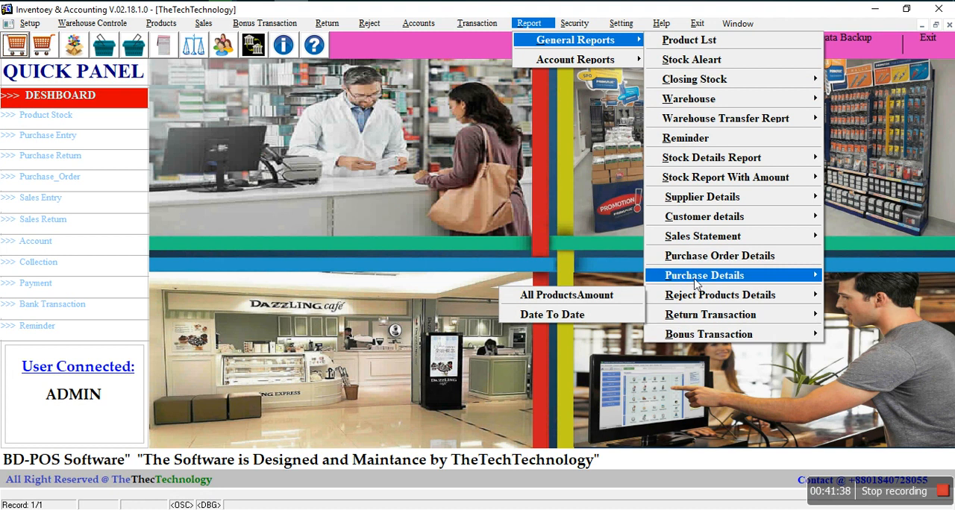
pyautogui.moveTo(686, 282)
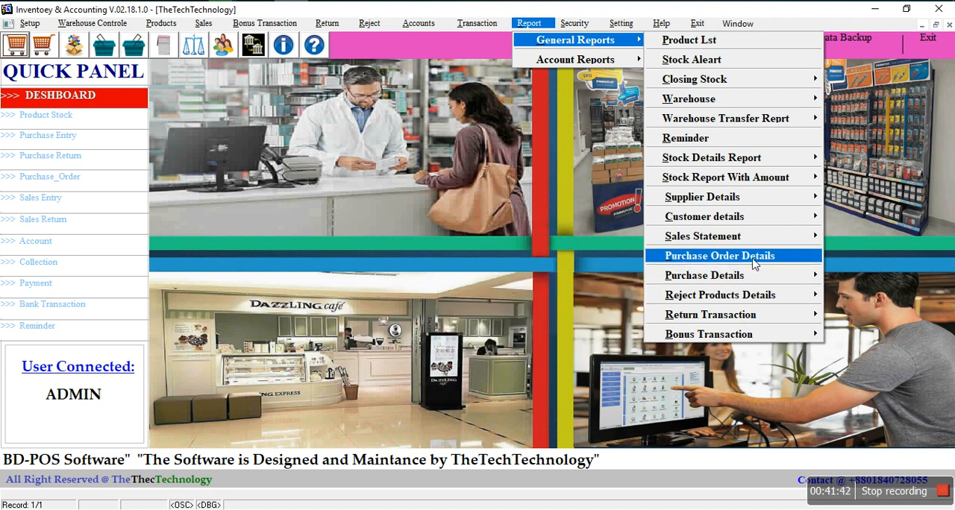
pyautogui.moveTo(781, 243)
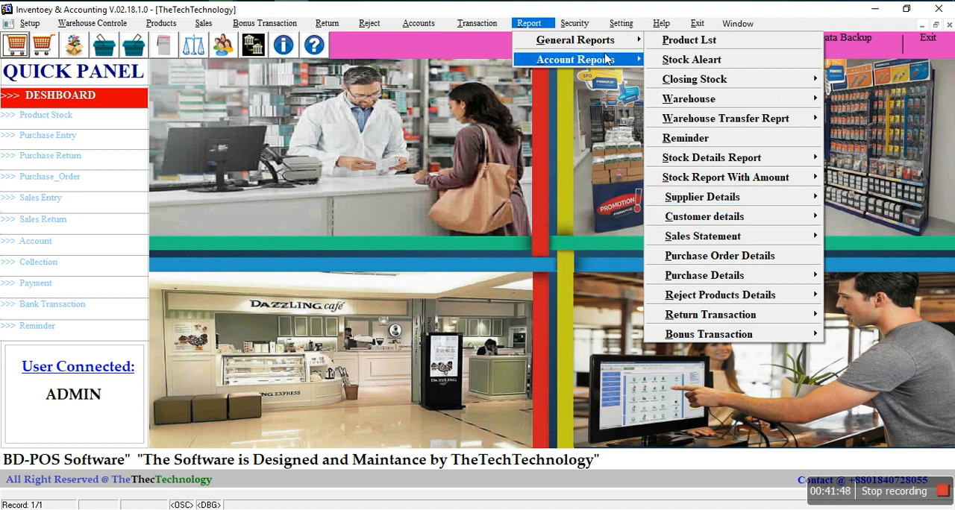
pyautogui.moveTo(603, 63)
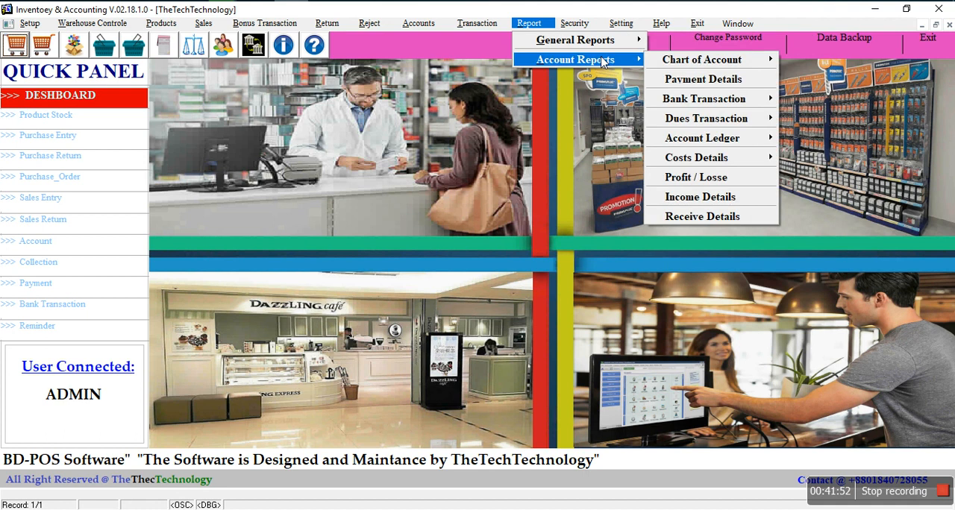
pyautogui.moveTo(729, 68)
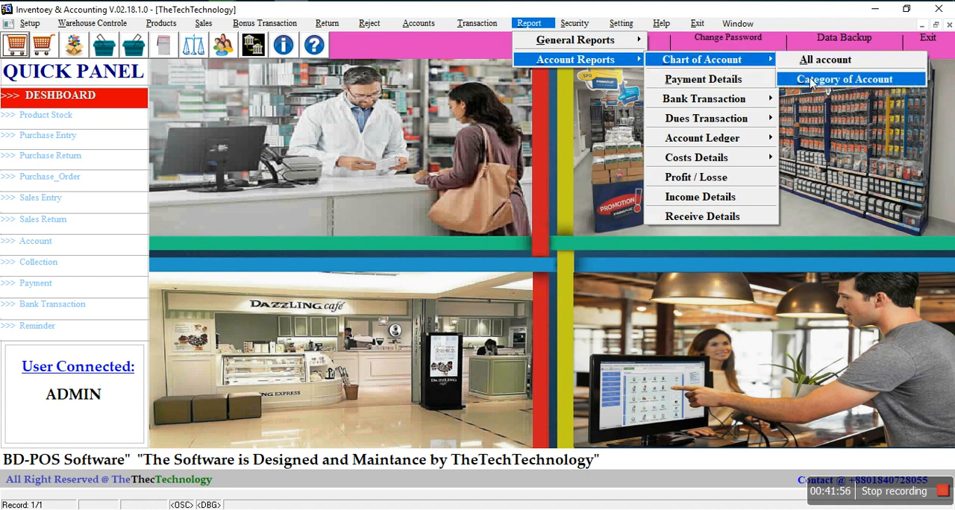
pyautogui.moveTo(720, 102)
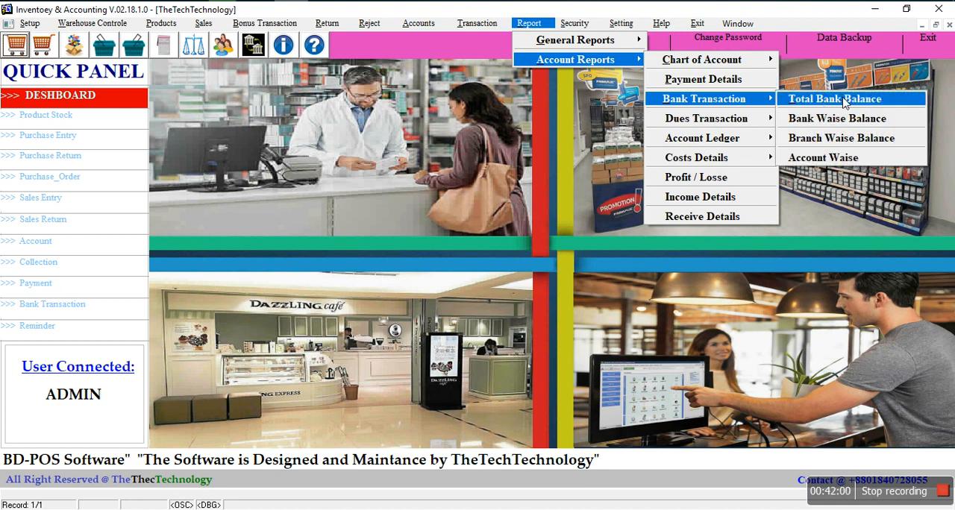
pyautogui.click(833, 100)
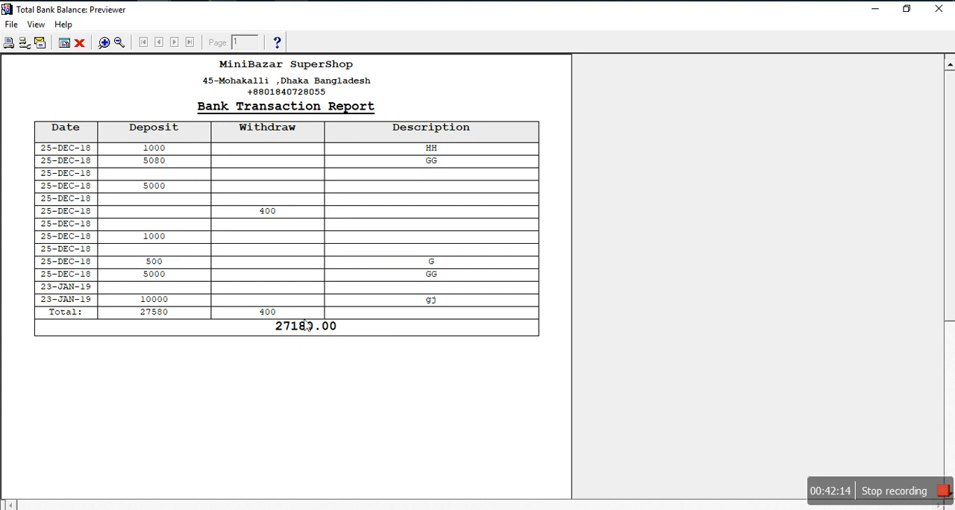
pyautogui.click(80, 43)
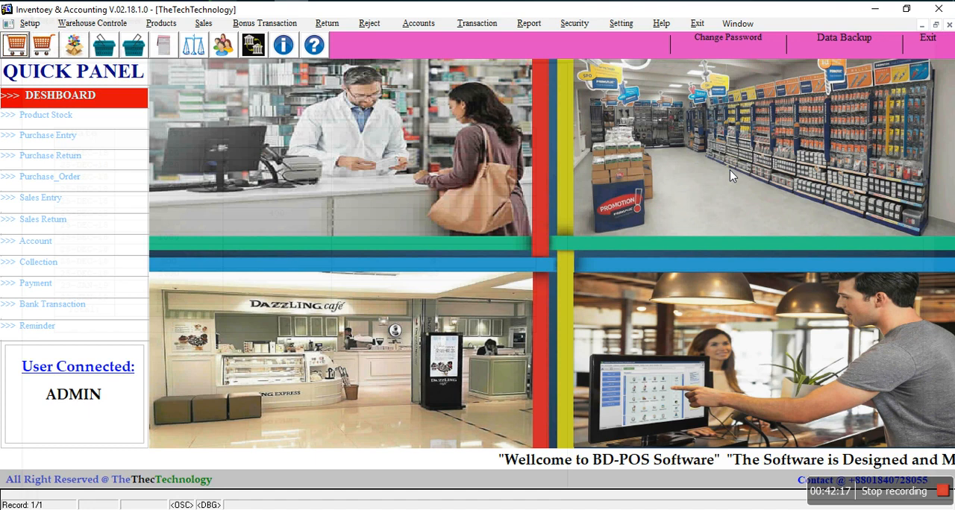
# Step: Run the bank-wise balance report for Rupali Bank, view it in a maximized preview, then close it
pyautogui.click(542, 27)
pyautogui.moveTo(542, 61)
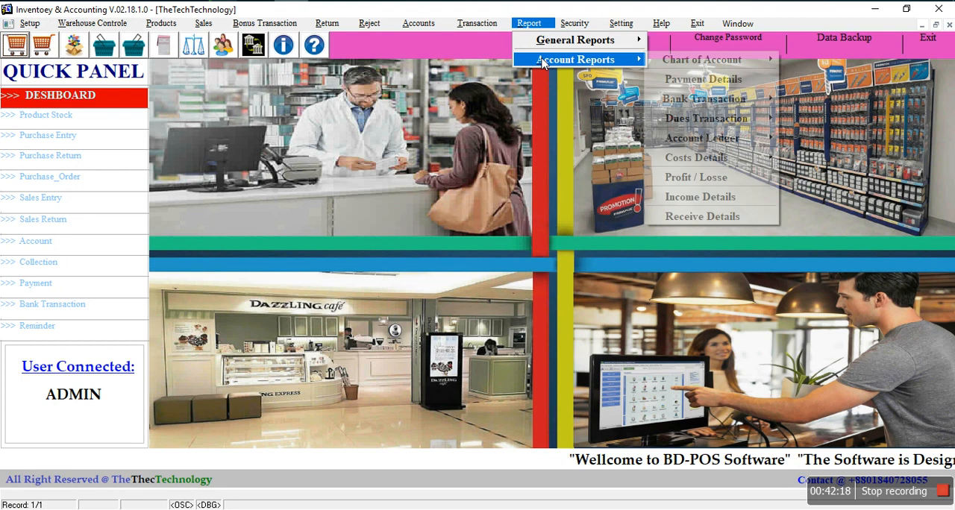
pyautogui.moveTo(692, 101)
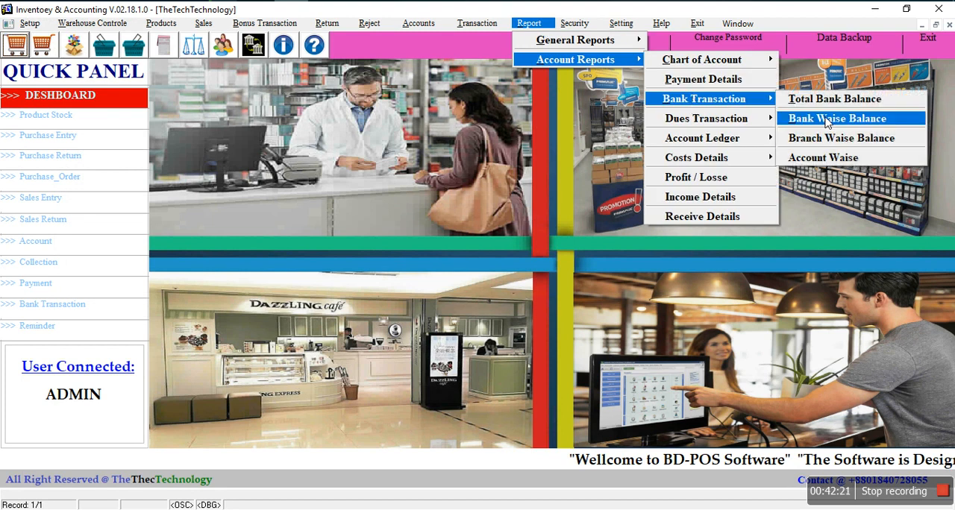
pyautogui.click(818, 123)
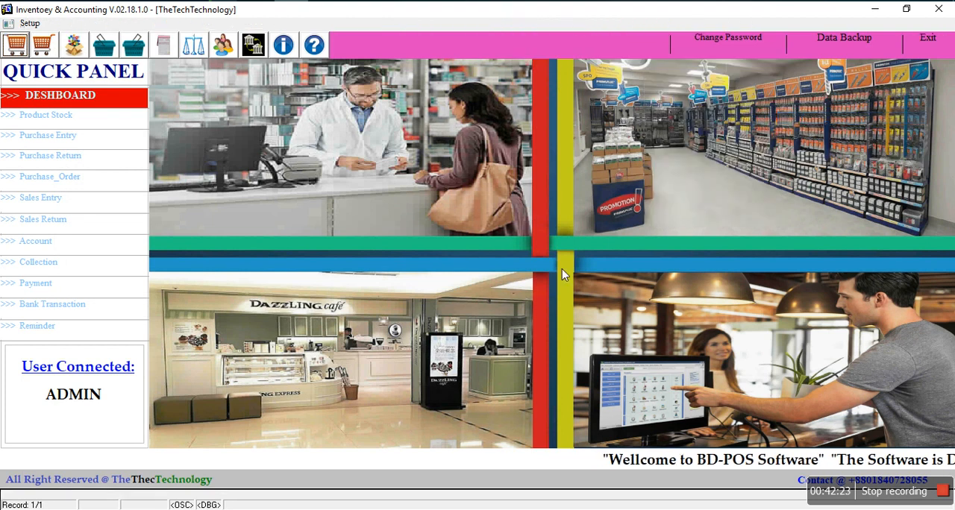
pyautogui.click(469, 222)
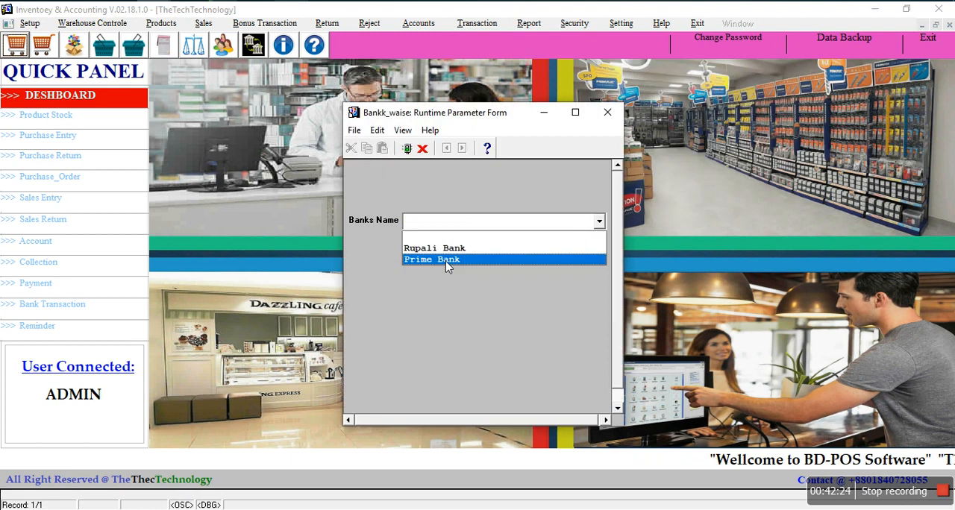
pyautogui.click(448, 248)
pyautogui.press('Return')
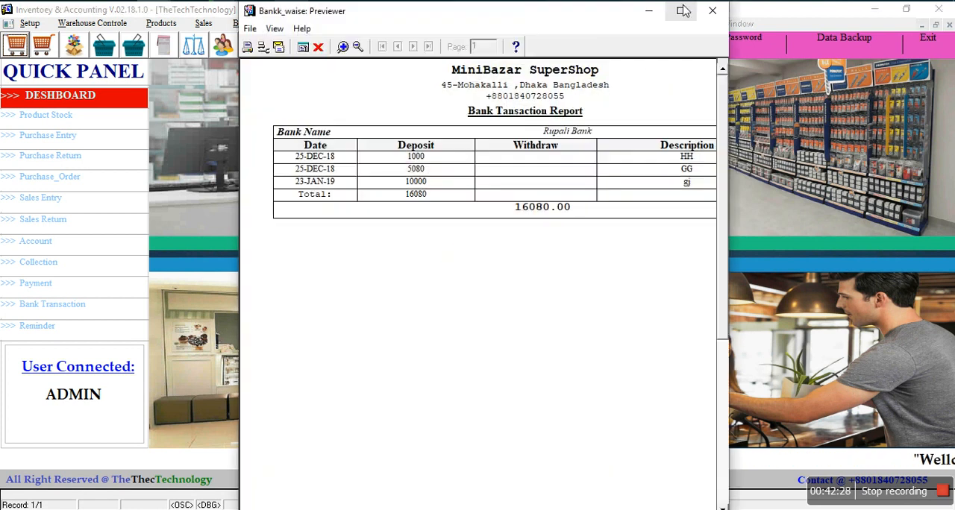
pyautogui.click(683, 11)
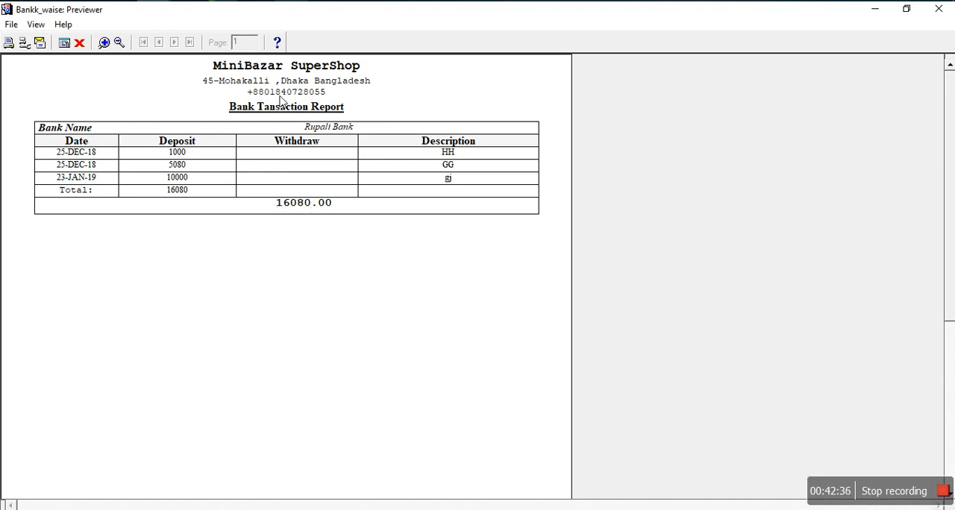
pyautogui.click(79, 42)
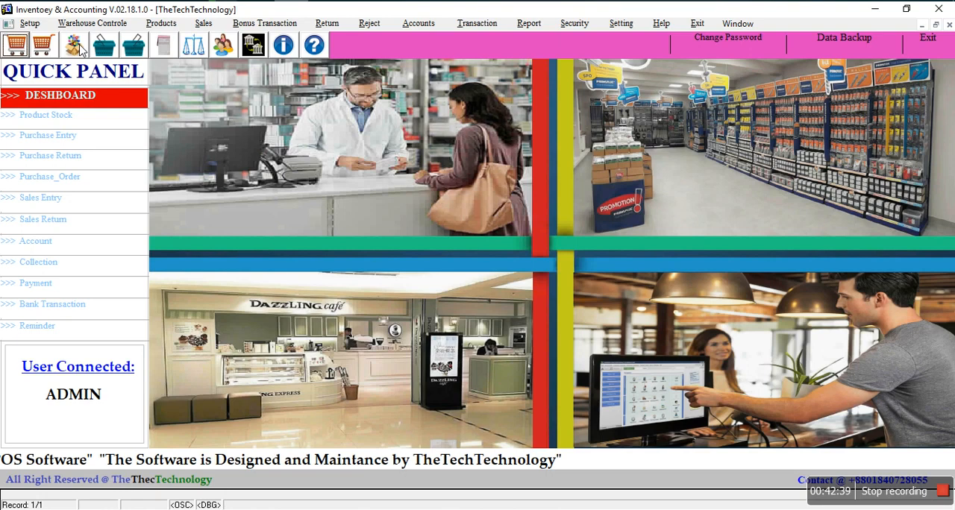
# Step: Run the Receivable Due report for a receivable account, view it in a maximized preview, then close it
pyautogui.click(544, 25)
pyautogui.moveTo(558, 67)
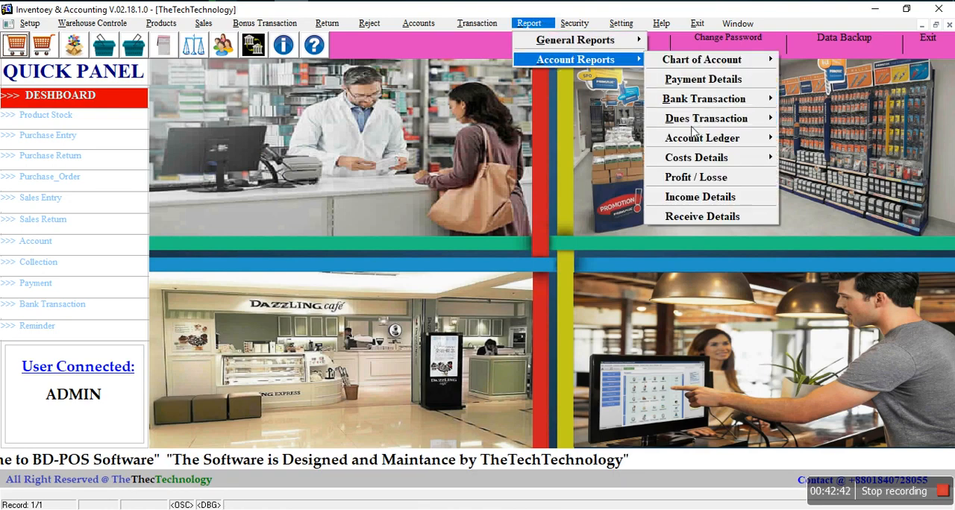
pyautogui.moveTo(693, 130)
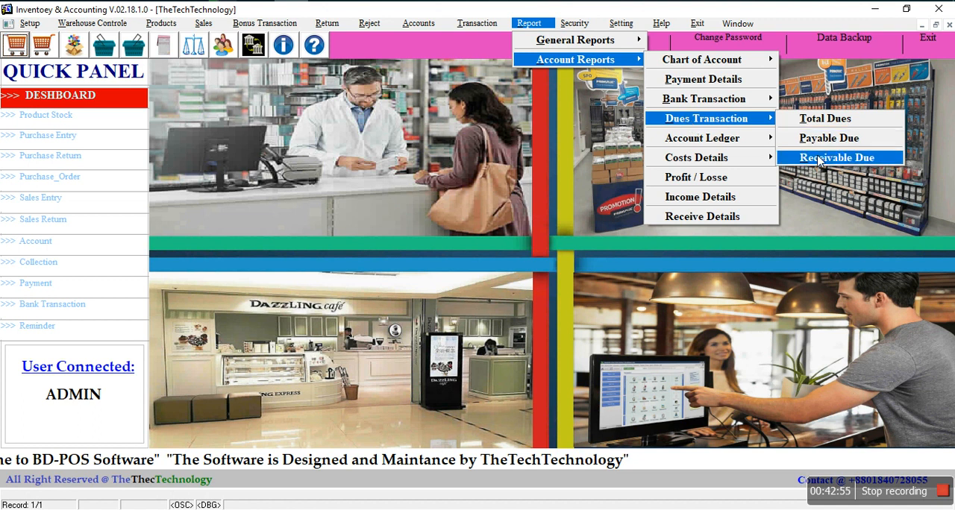
pyautogui.click(835, 158)
pyautogui.click(537, 224)
pyautogui.click(537, 226)
pyautogui.press('Return')
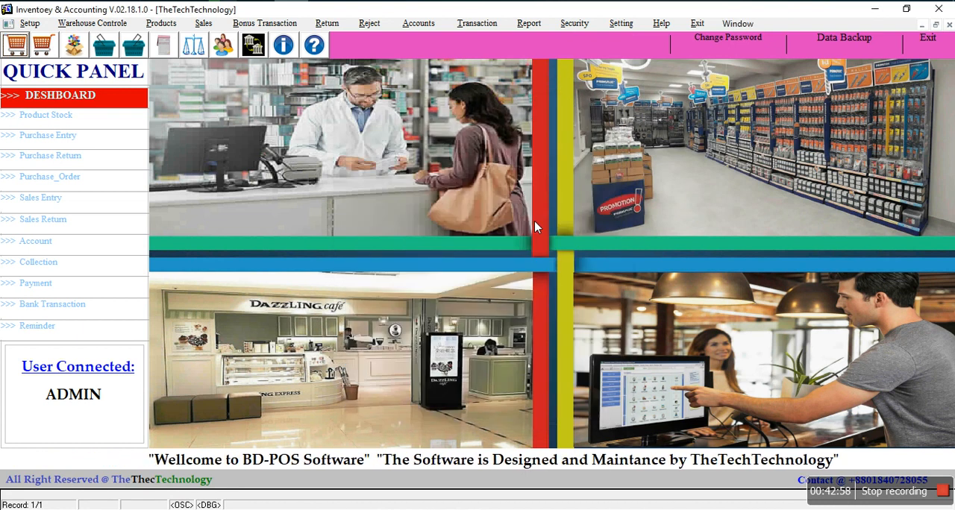
pyautogui.click(681, 11)
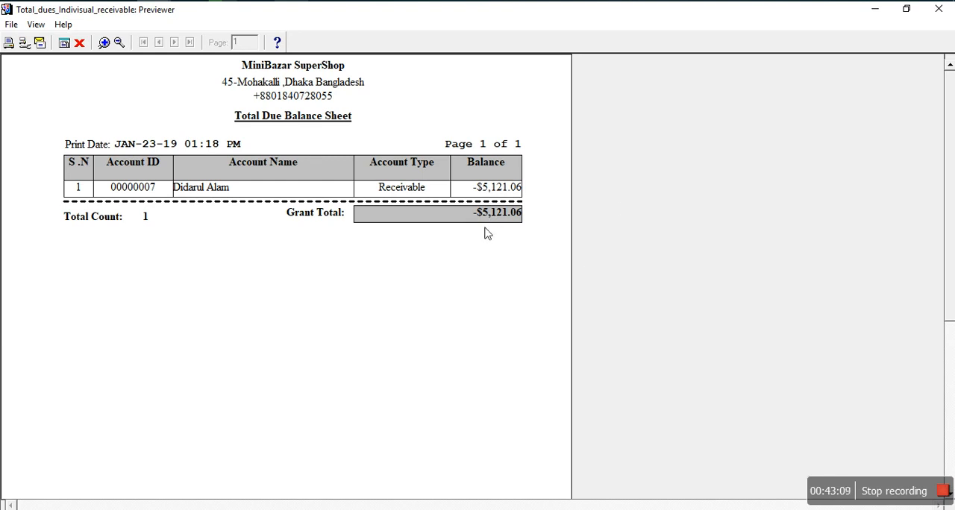
pyautogui.click(77, 44)
# Step: Run the individual payable account ledger for Shopno Supliers Ltd, view it maximized, then close the preview
pyautogui.click(572, 25)
pyautogui.moveTo(529, 23)
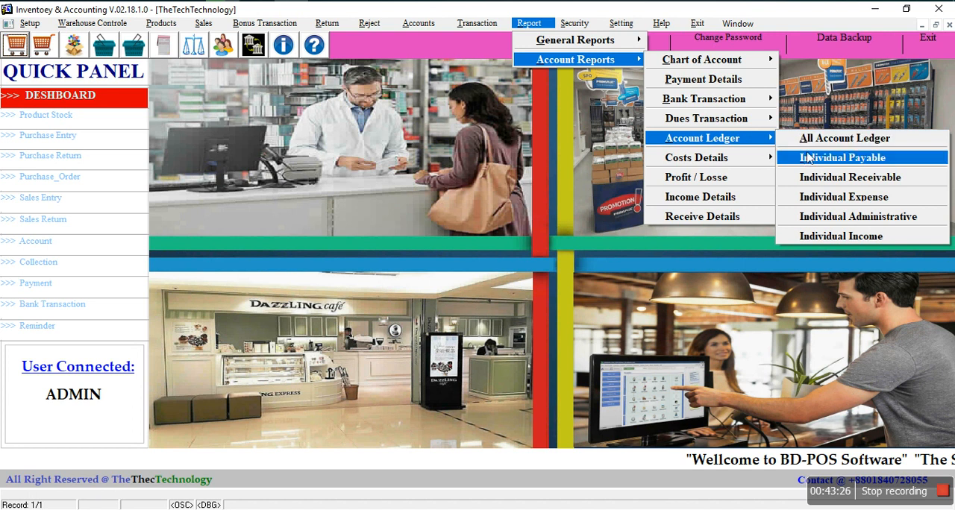
pyautogui.click(848, 158)
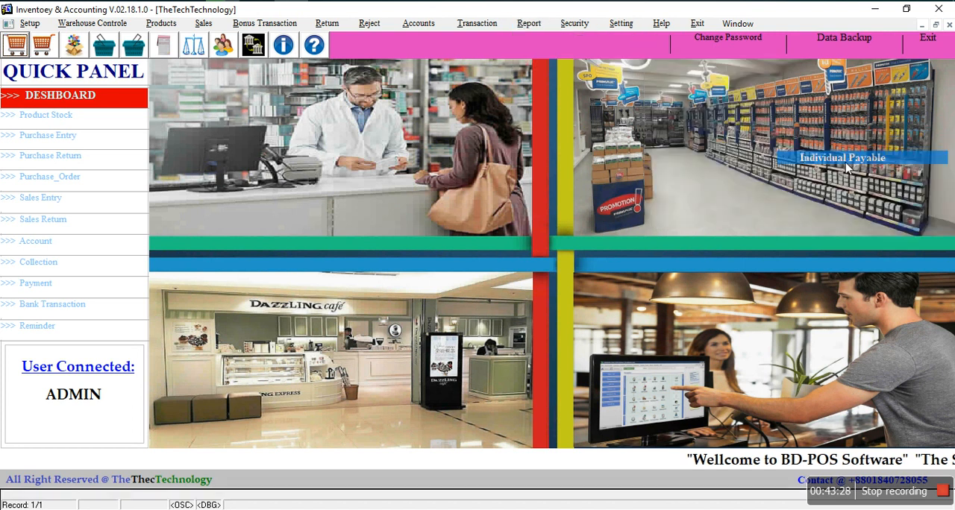
pyautogui.click(560, 222)
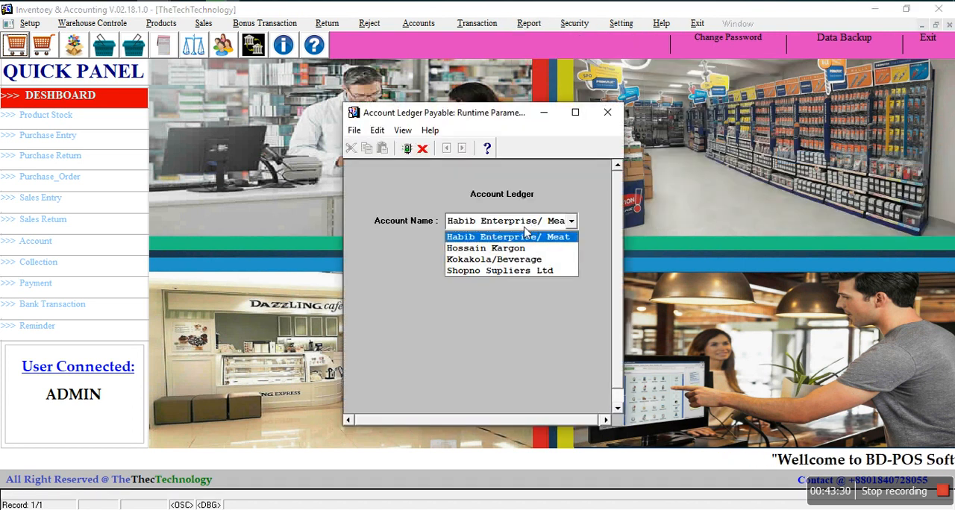
pyautogui.click(486, 271)
pyautogui.press('Return')
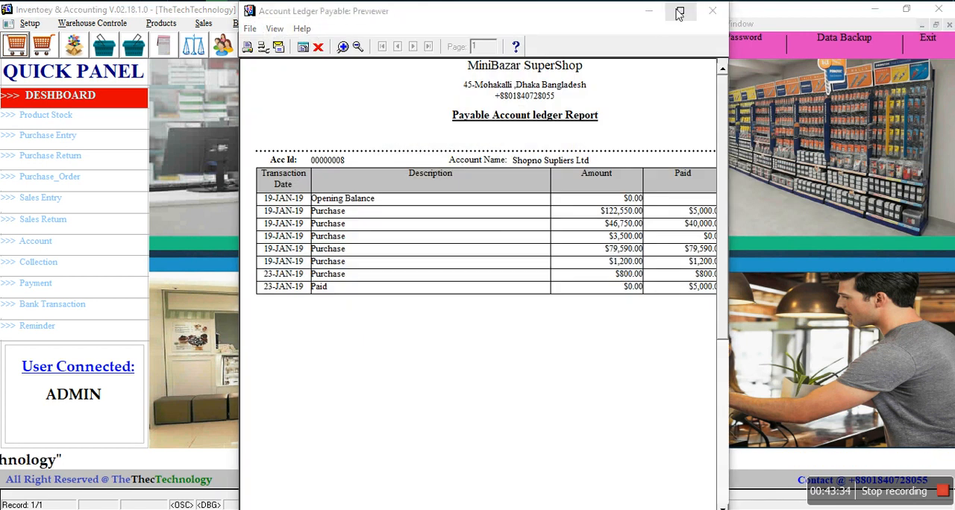
pyautogui.click(679, 13)
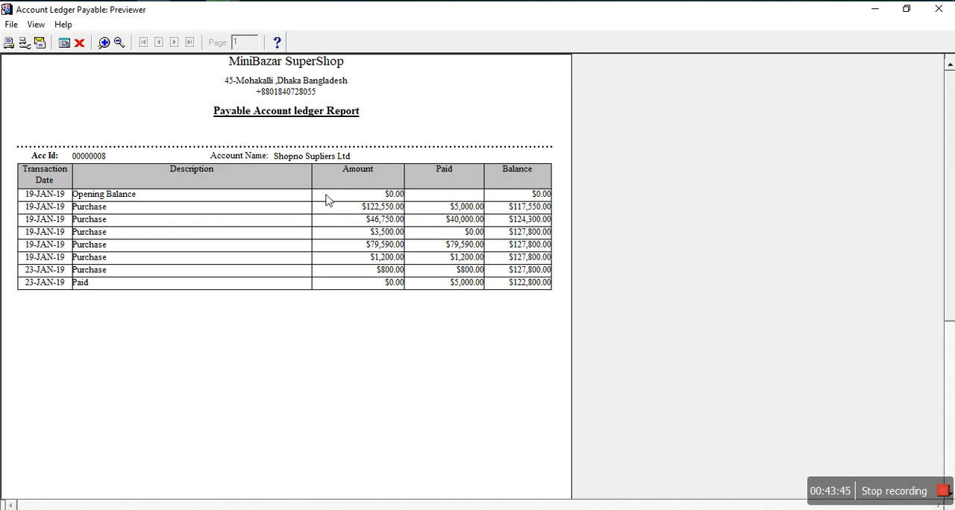
pyautogui.click(79, 42)
# Step: Run the individual receivable account ledger for the second listed customer account, view it maximized, then close the preview
pyautogui.click(536, 25)
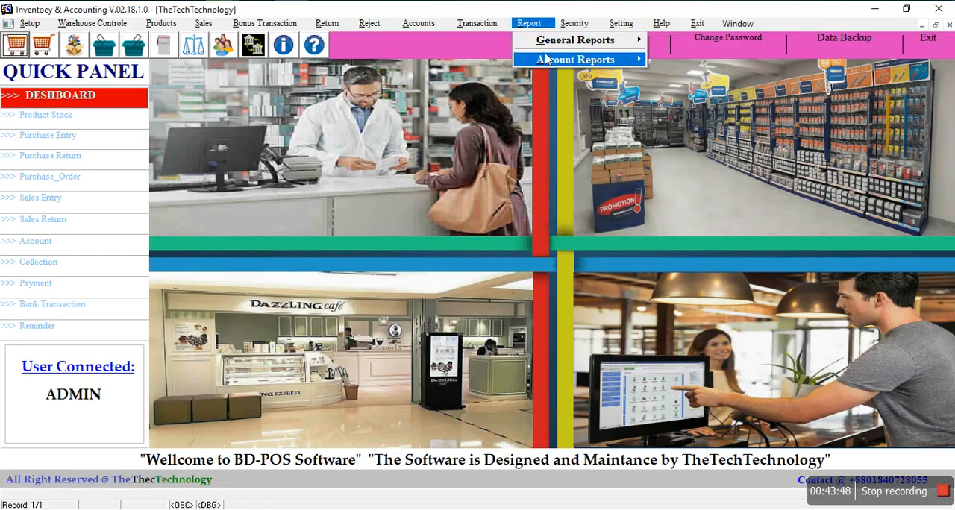
pyautogui.moveTo(549, 62)
pyautogui.moveTo(692, 141)
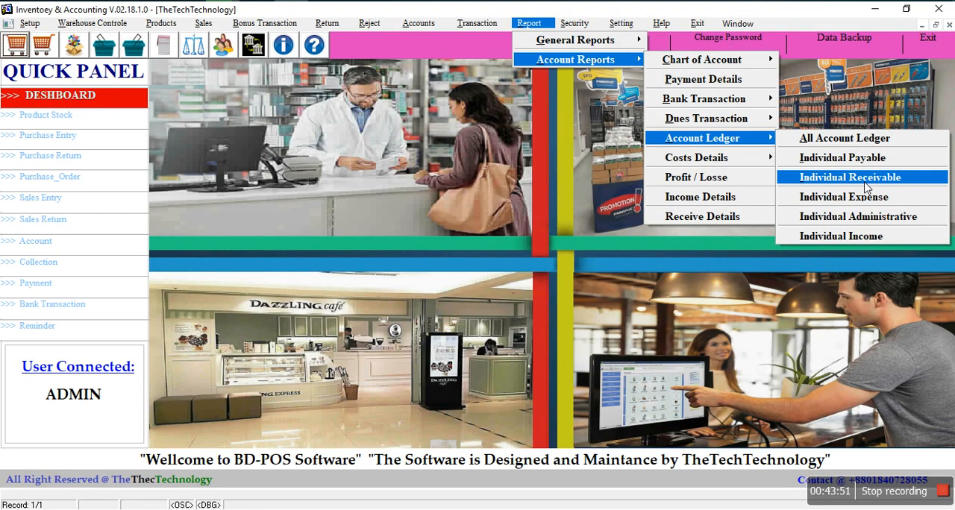
pyautogui.click(849, 176)
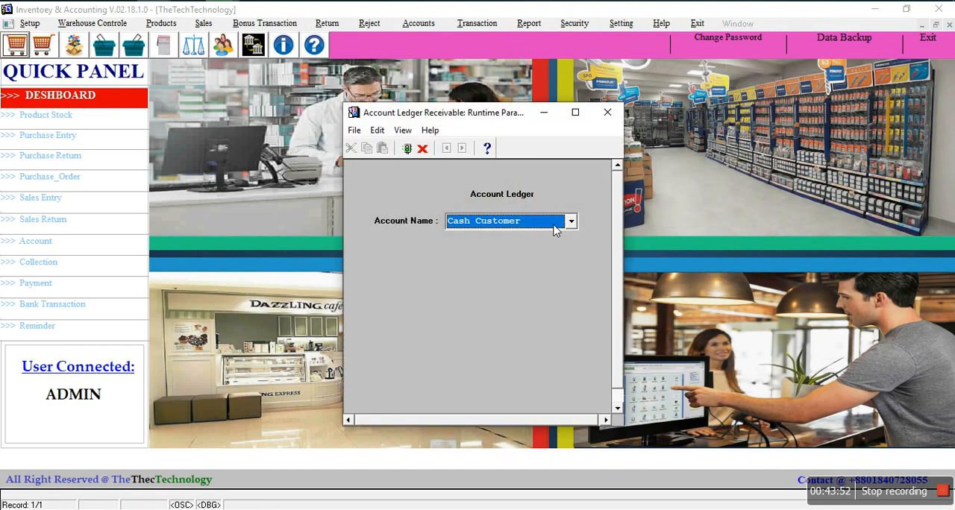
pyautogui.click(556, 224)
pyautogui.click(508, 251)
pyautogui.press('Return')
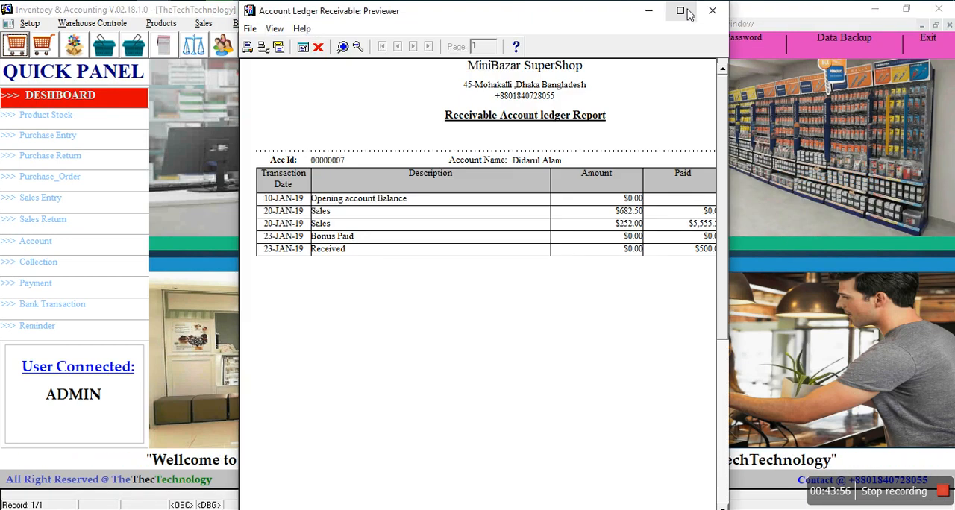
pyautogui.click(681, 11)
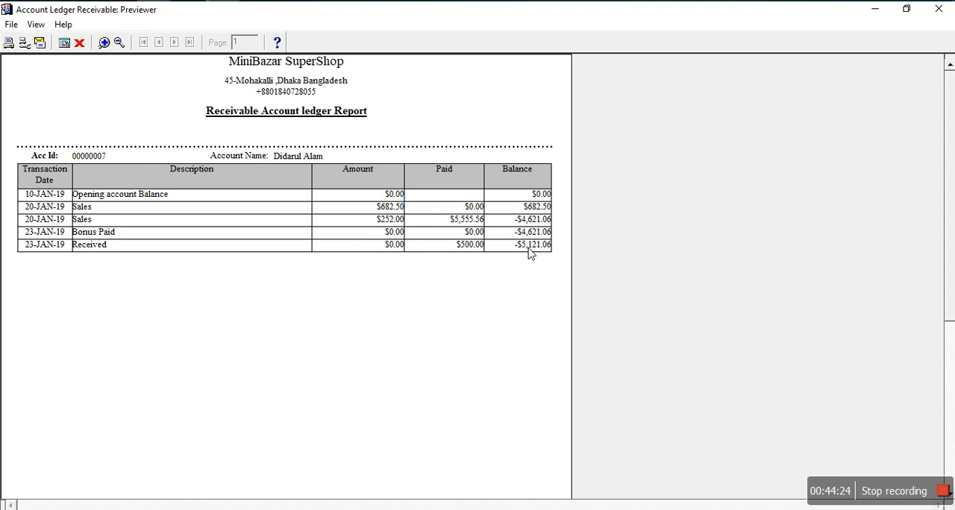
pyautogui.click(79, 44)
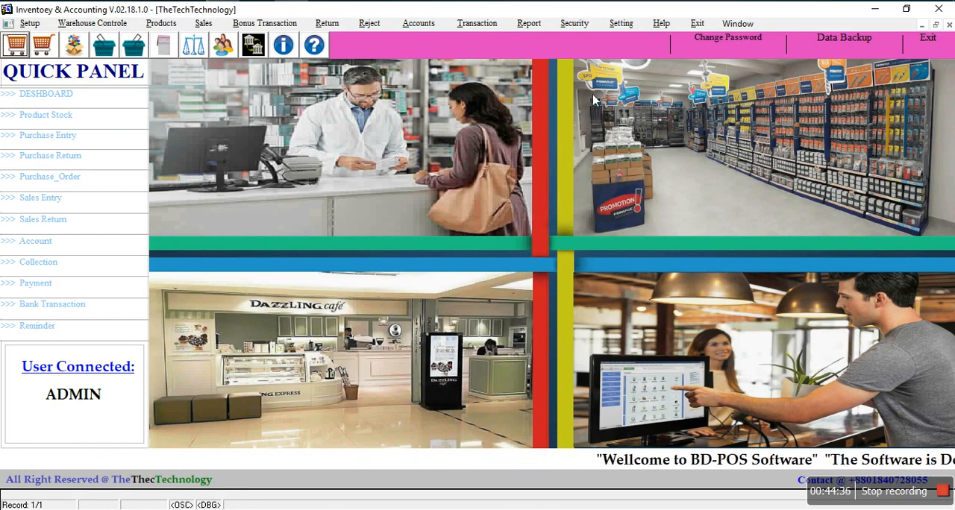
# Step: Run the Profit/Loss statement on screen from 10-10-10 to 10-10-19, view it in a maximized preview, then close it
pyautogui.click(518, 25)
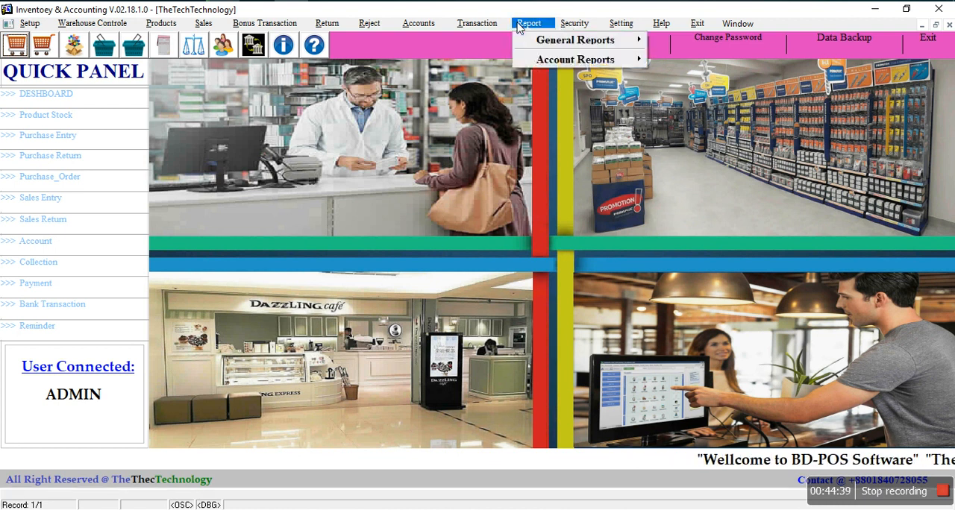
pyautogui.moveTo(533, 61)
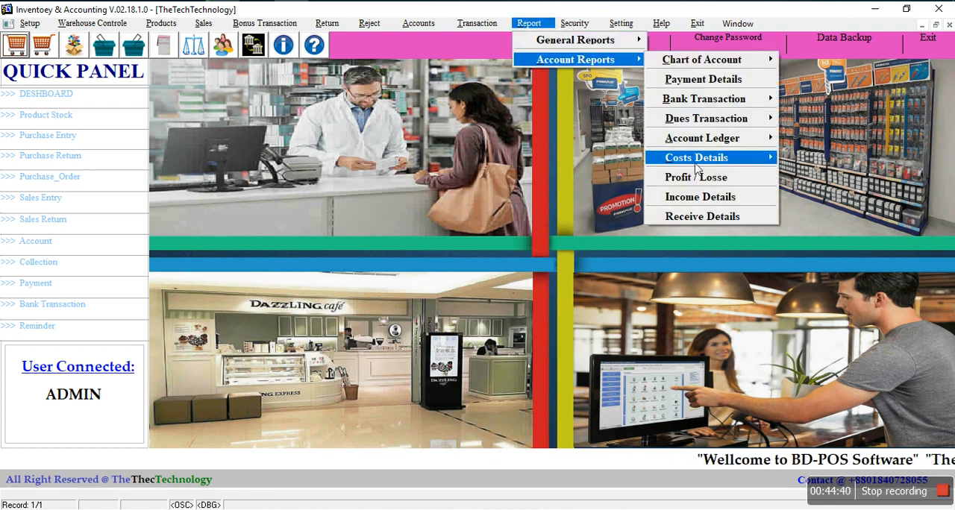
pyautogui.moveTo(714, 162)
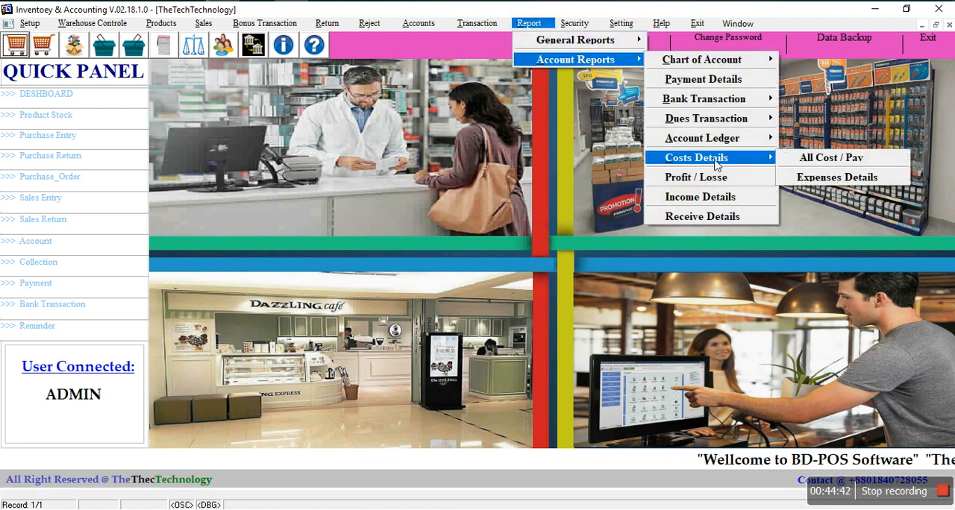
pyautogui.click(716, 208)
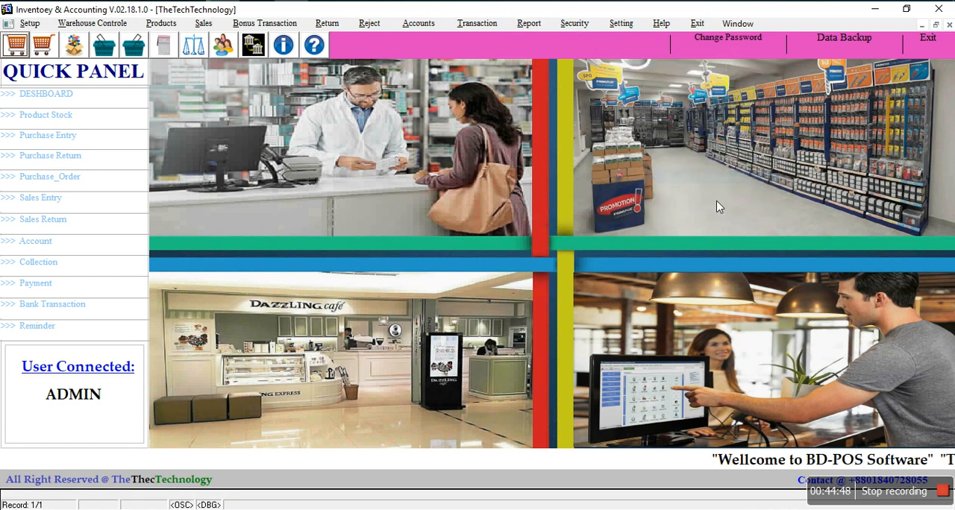
pyautogui.click(528, 249)
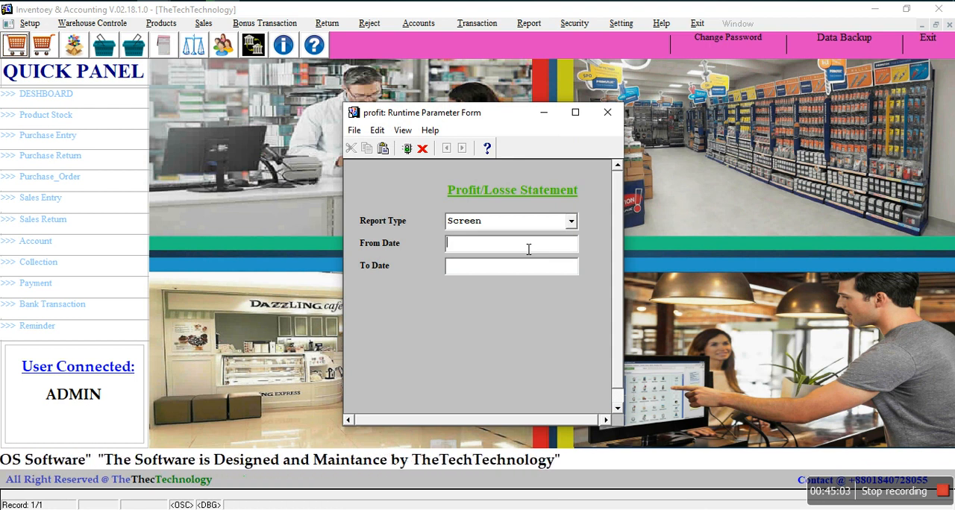
pyautogui.write('10')
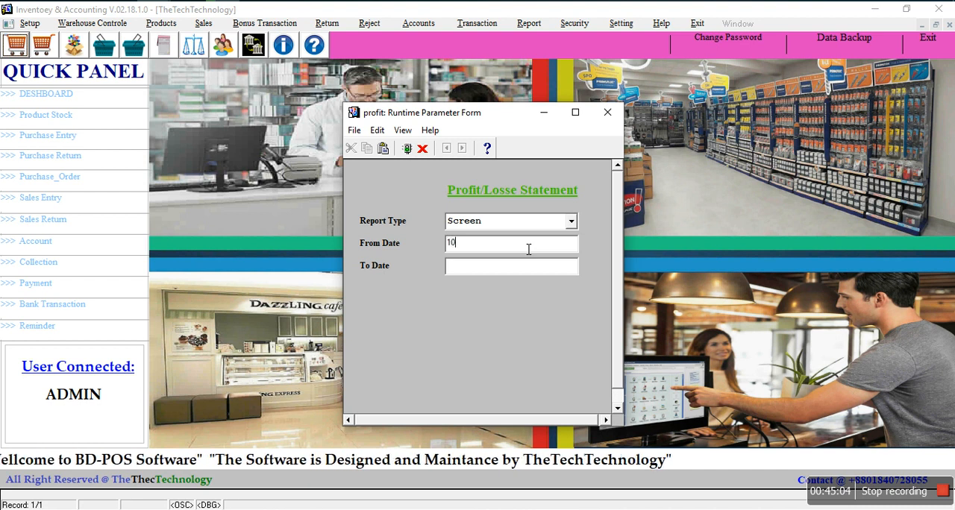
pyautogui.write('-10-10')
pyautogui.click(536, 273)
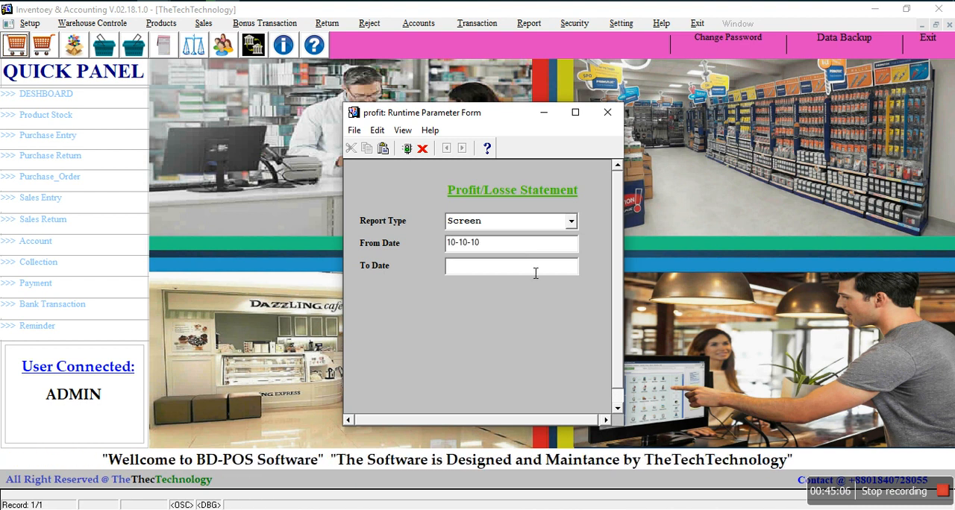
pyautogui.write('10-10-')
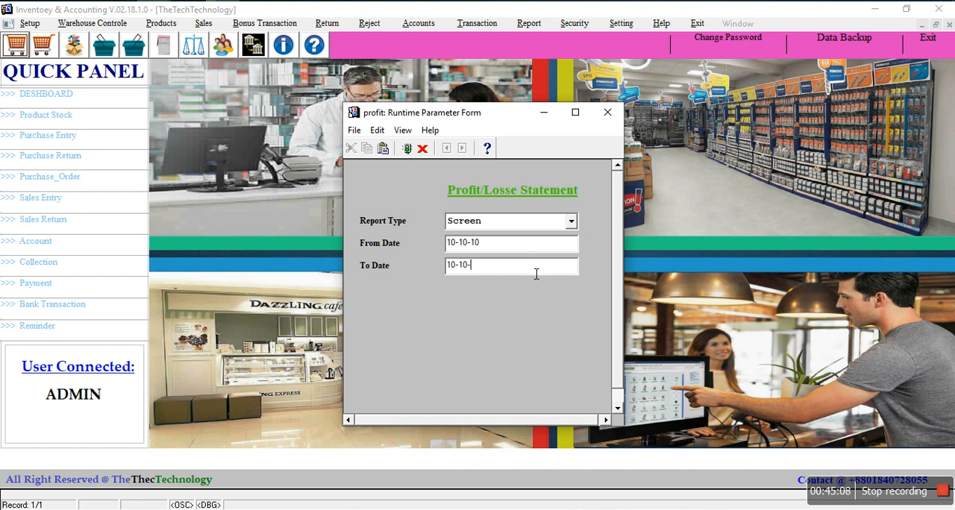
pyautogui.write('19')
pyautogui.press('Return')
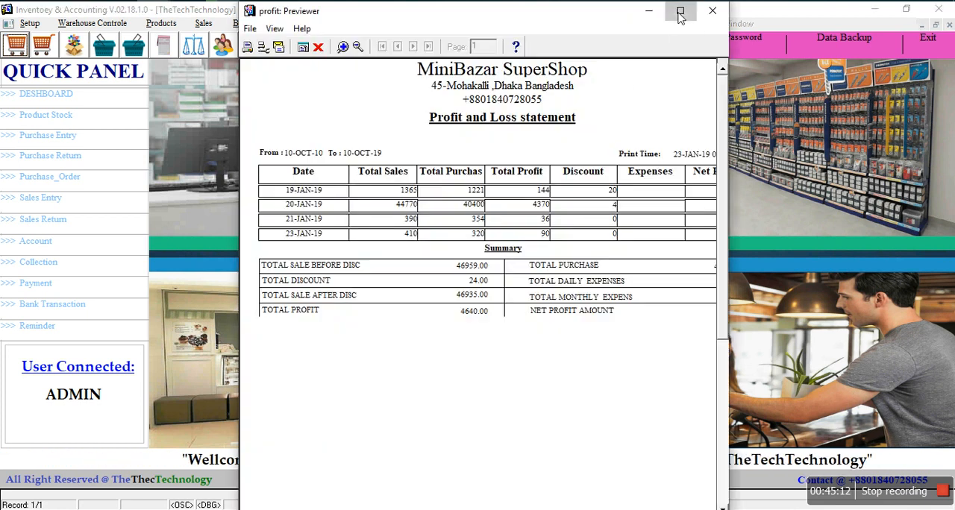
pyautogui.click(678, 12)
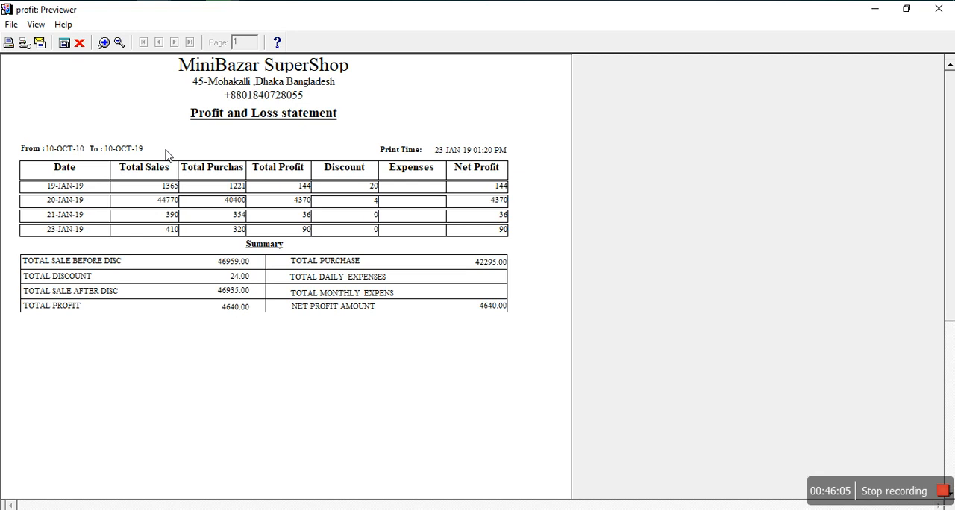
pyautogui.click(79, 43)
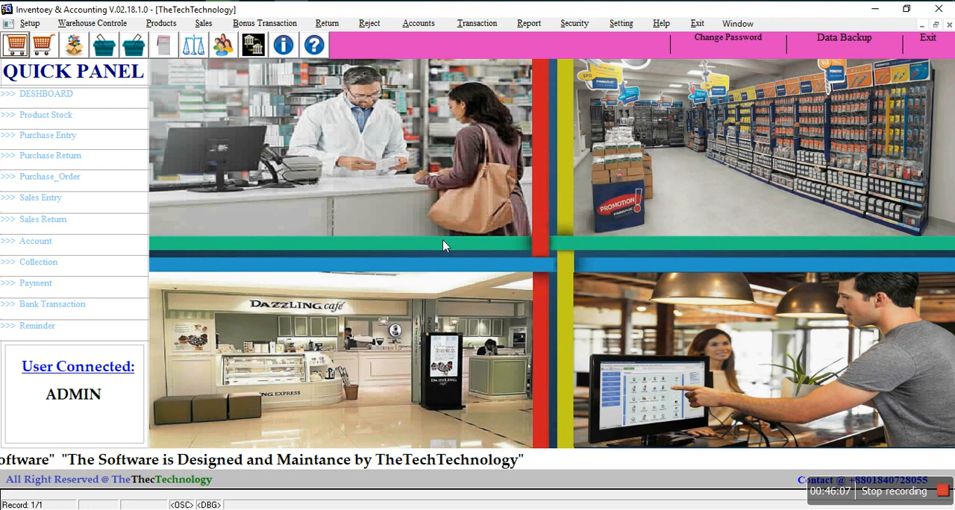
# Step: Take a database backup to the default backup location, then close the backup form
pyautogui.click(569, 24)
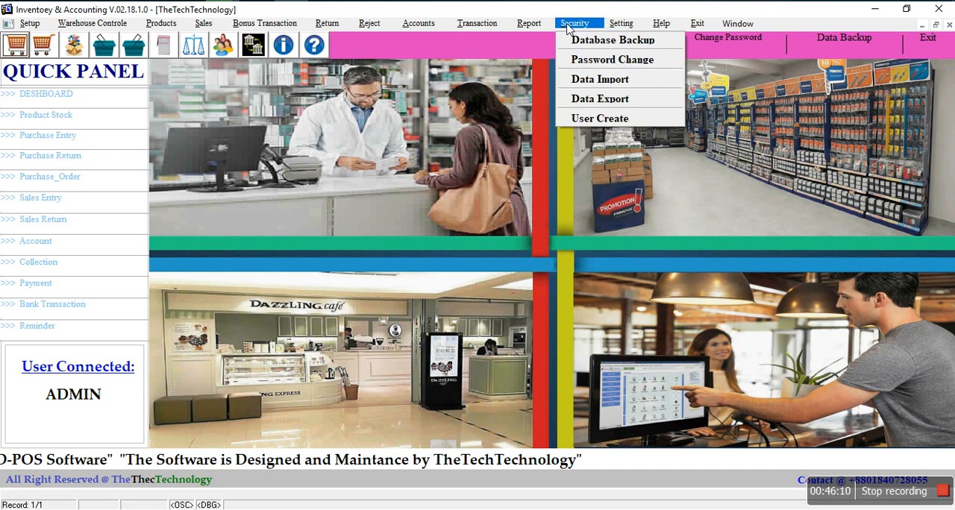
pyautogui.click(574, 41)
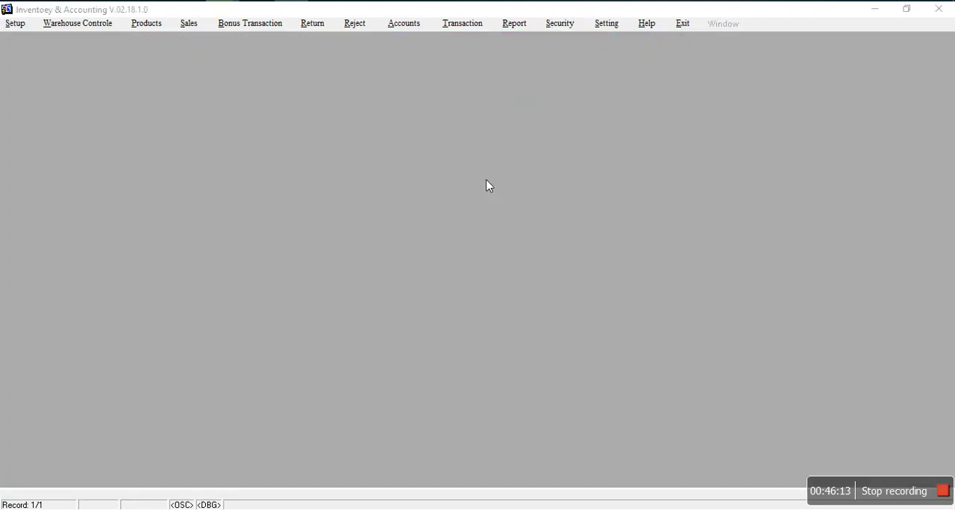
pyautogui.click(463, 184)
pyautogui.click(461, 282)
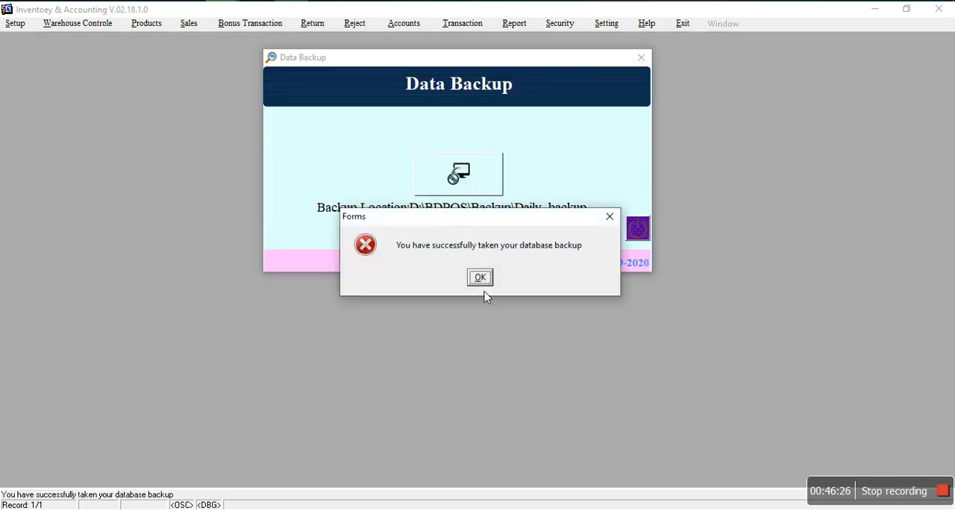
pyautogui.click(480, 277)
pyautogui.click(633, 233)
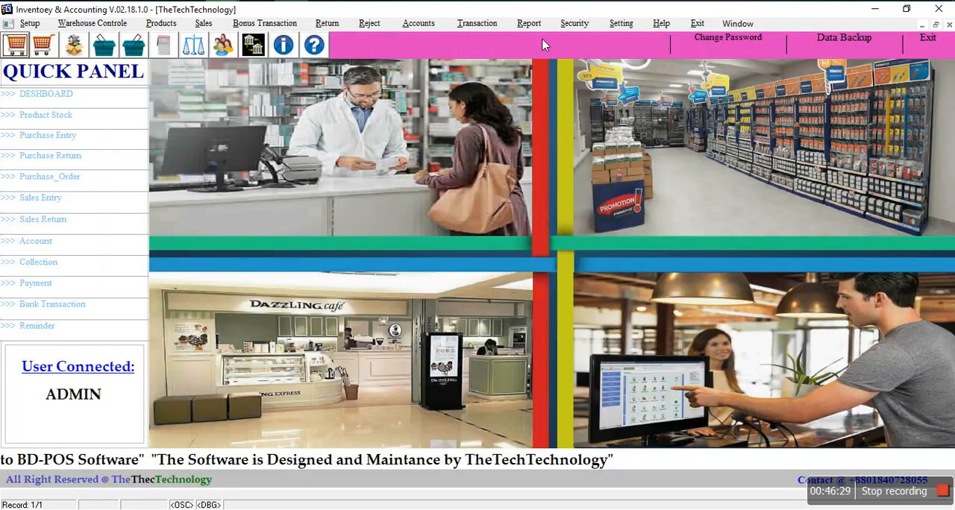
# Step: Open the password change form to view its fields, then close it without changing anything
pyautogui.click(572, 26)
pyautogui.click(581, 61)
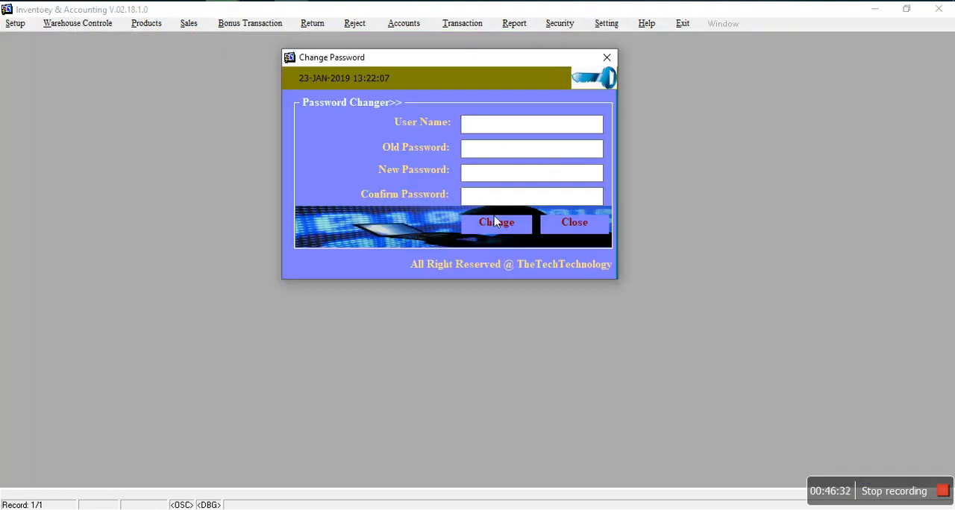
pyautogui.click(580, 227)
# Step: Open the user creation form, view the available user names, then close the form
pyautogui.click(572, 26)
pyautogui.click(593, 119)
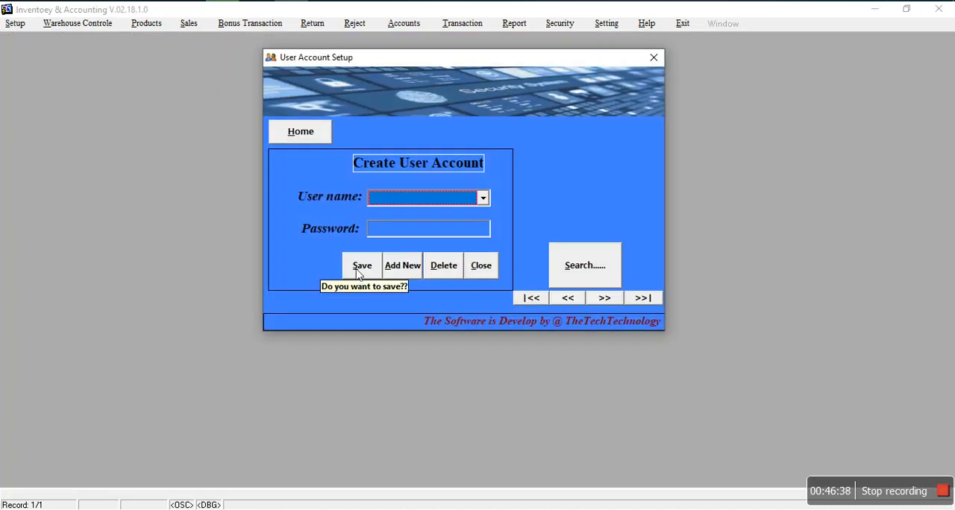
pyautogui.click(358, 267)
pyautogui.click(379, 196)
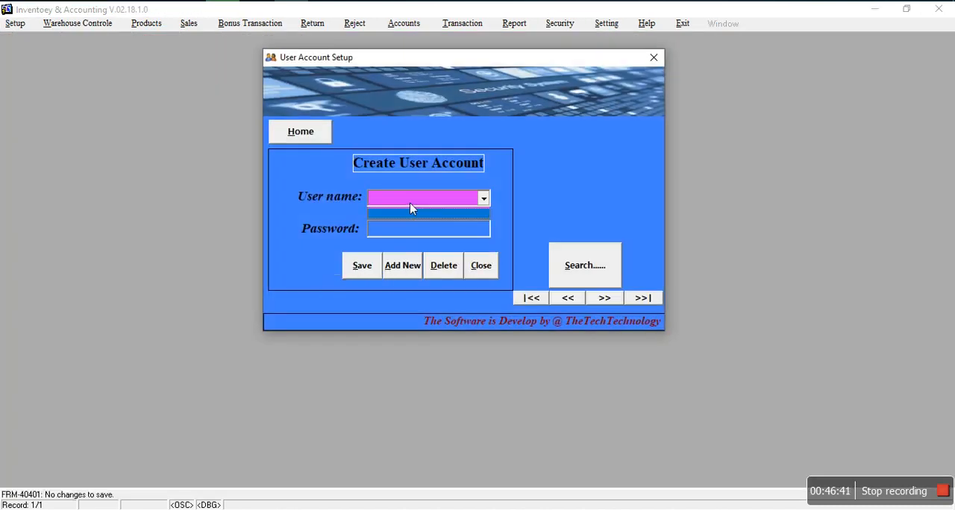
pyautogui.click(481, 270)
pyautogui.click(481, 269)
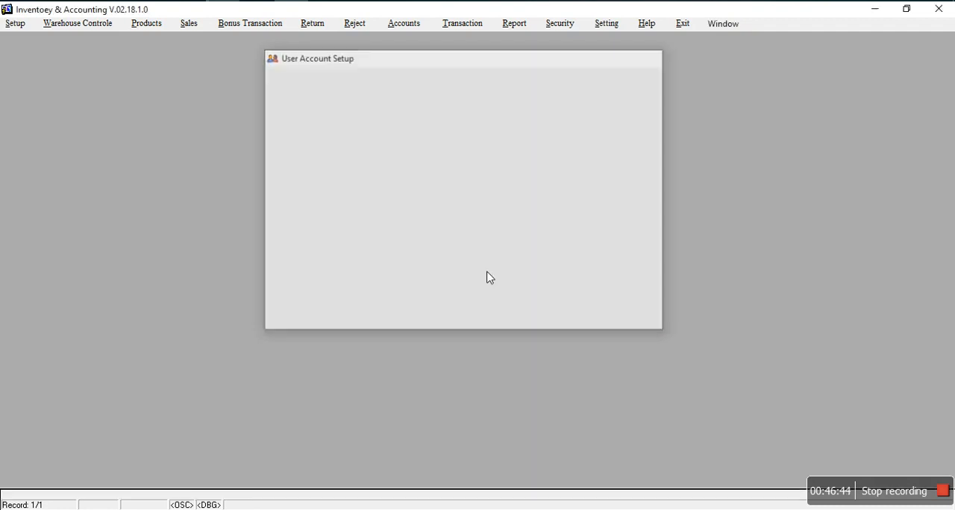
# Step: Load the current VAT settings, set VAT to Category with an amount of 0%, save, and close the settings form
pyautogui.click(580, 25)
pyautogui.moveTo(632, 27)
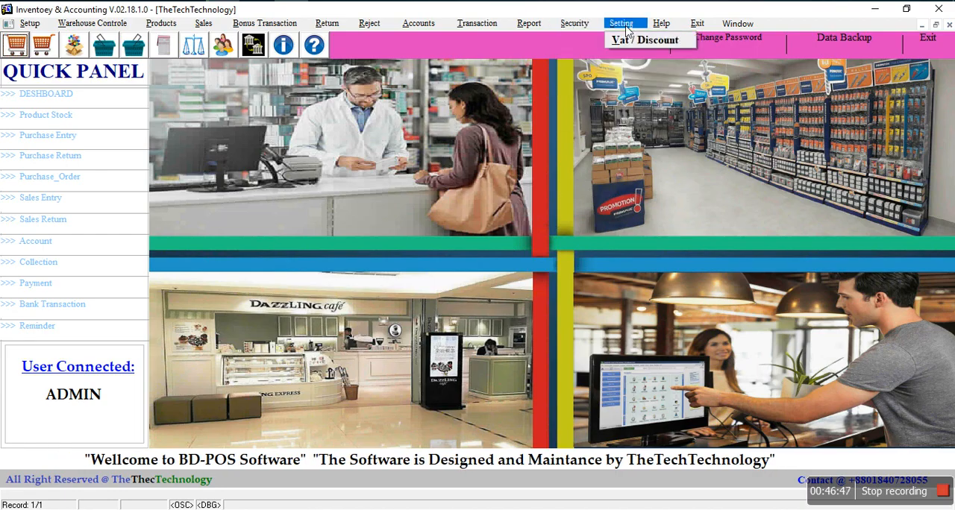
pyautogui.click(630, 41)
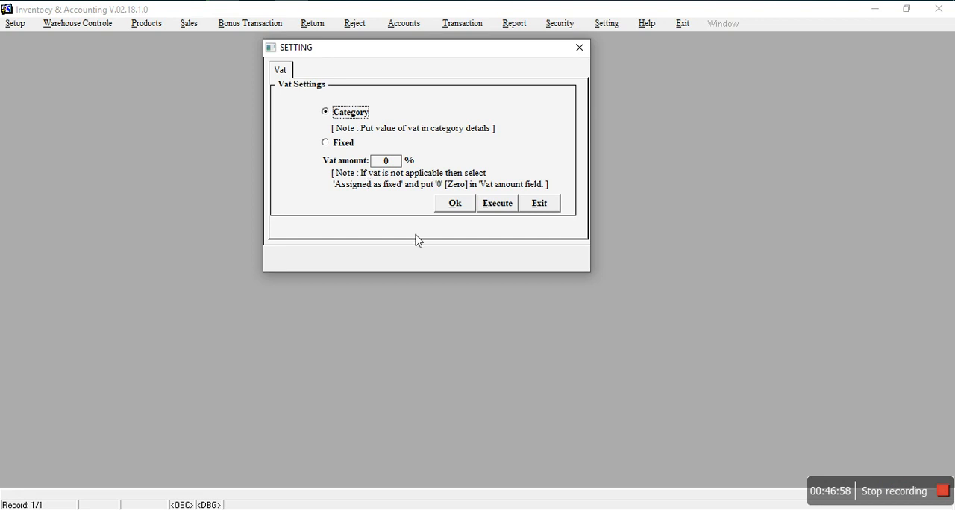
pyautogui.click(497, 204)
pyautogui.click(477, 276)
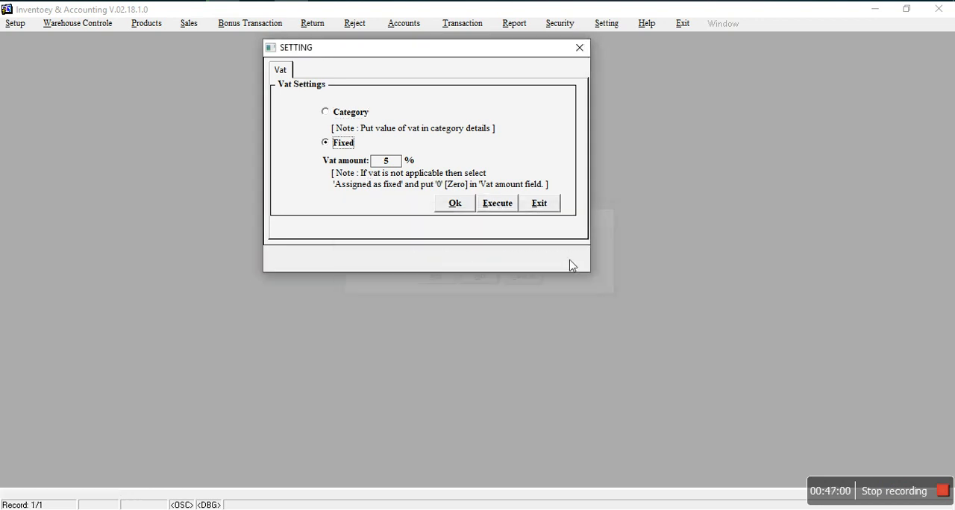
pyautogui.doubleClick(391, 163)
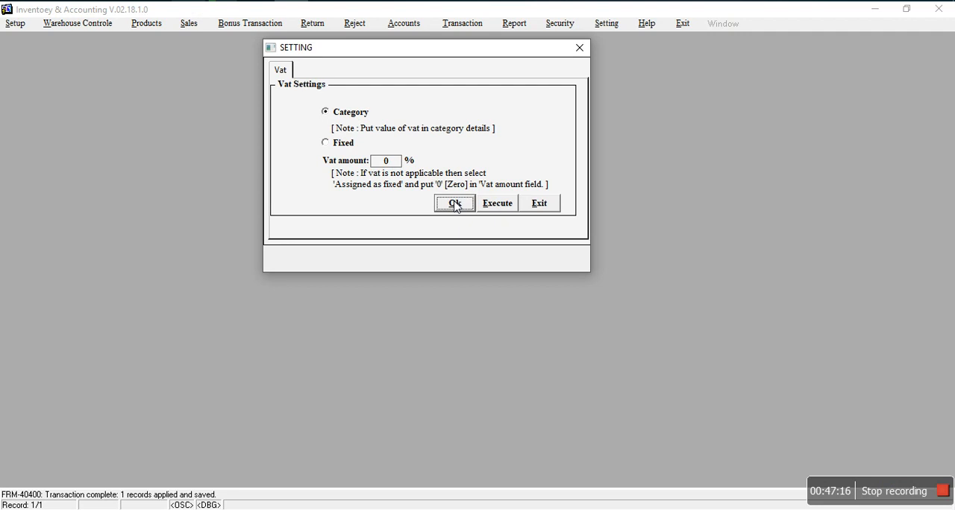
pyautogui.click(539, 209)
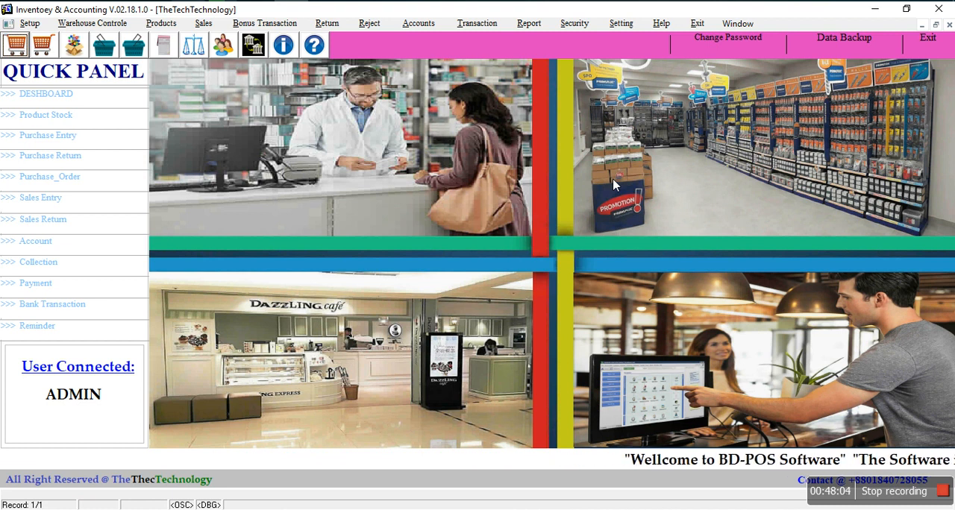
# Step: Exit the point-of-sale software
pyautogui.click(928, 38)
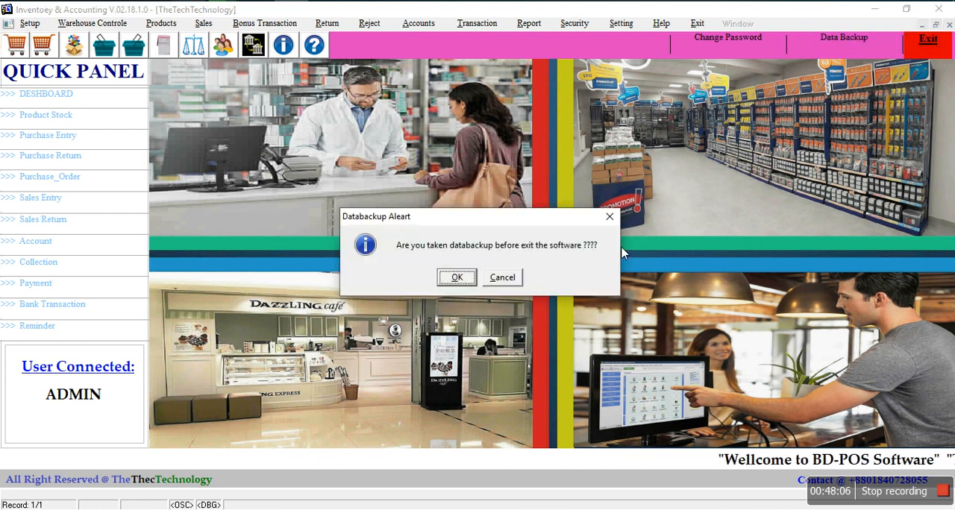